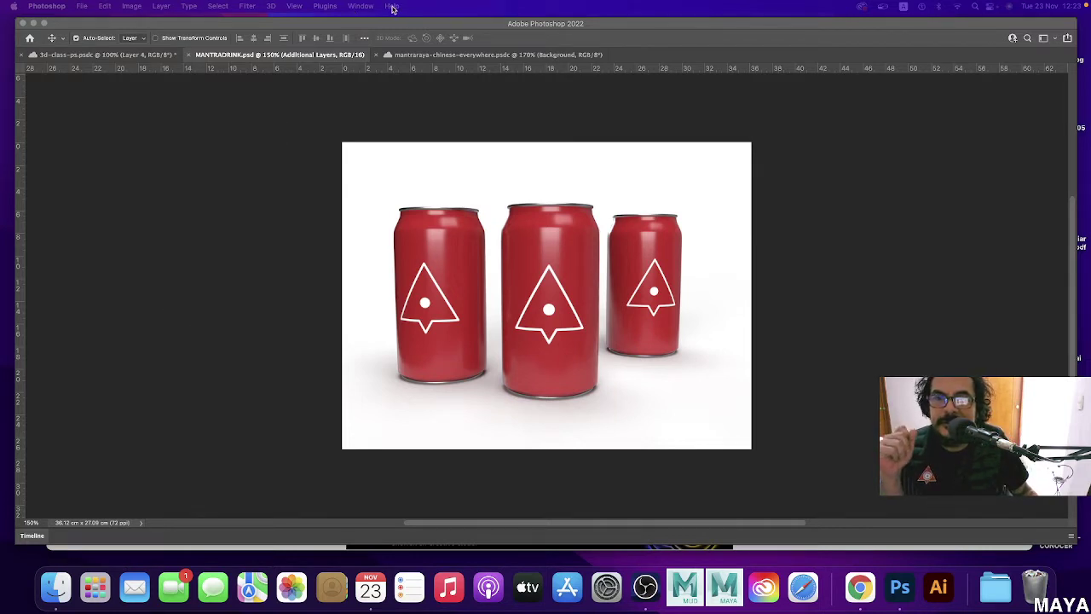
Restore the hidden panels and open Adobe's Substance 3D page with 3D > Get More Content.
key("Tab")
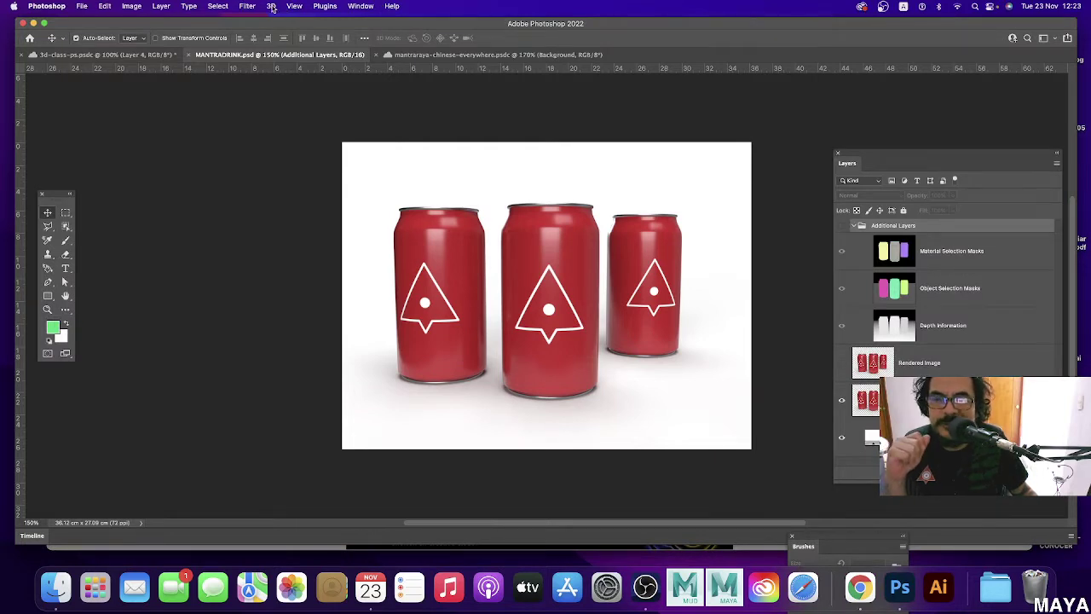
left_click(271, 7)
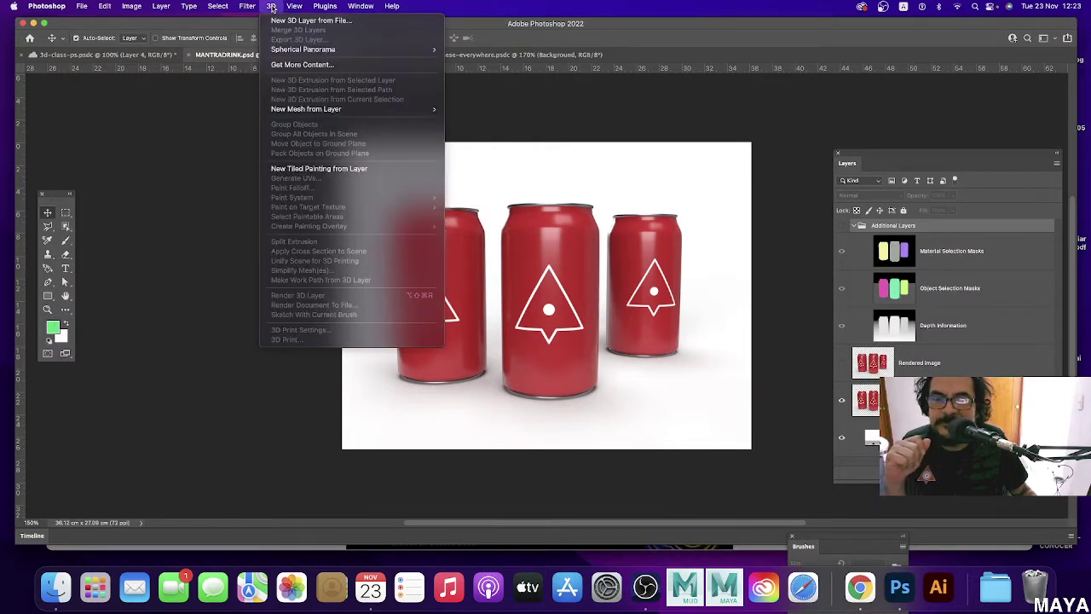
left_click(321, 66)
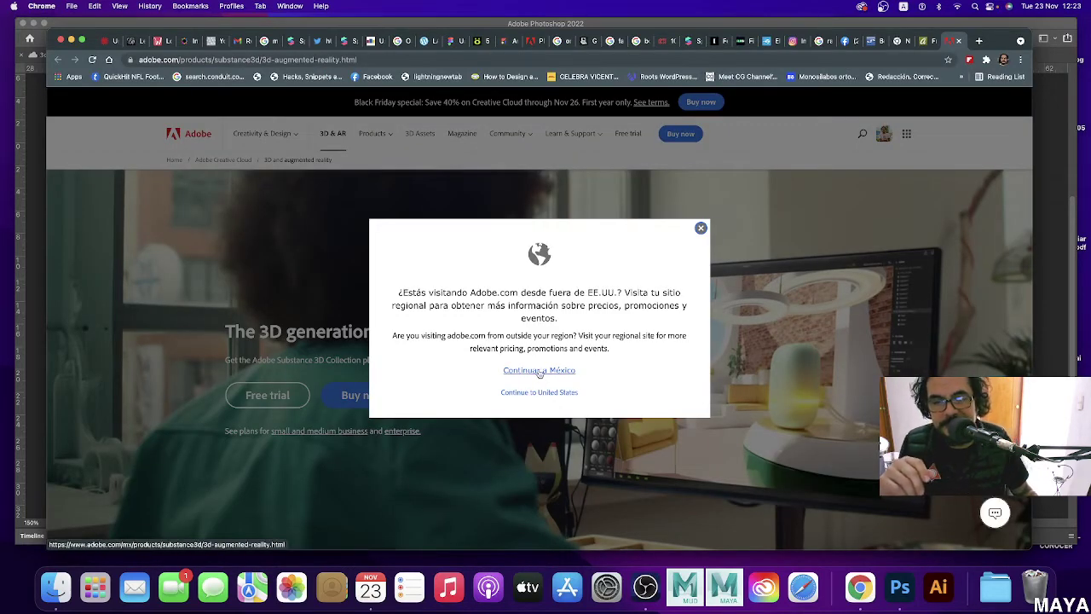
Continue to Adobe's Mexico site and scroll down through the Substance 3D page.
left_click(538, 371)
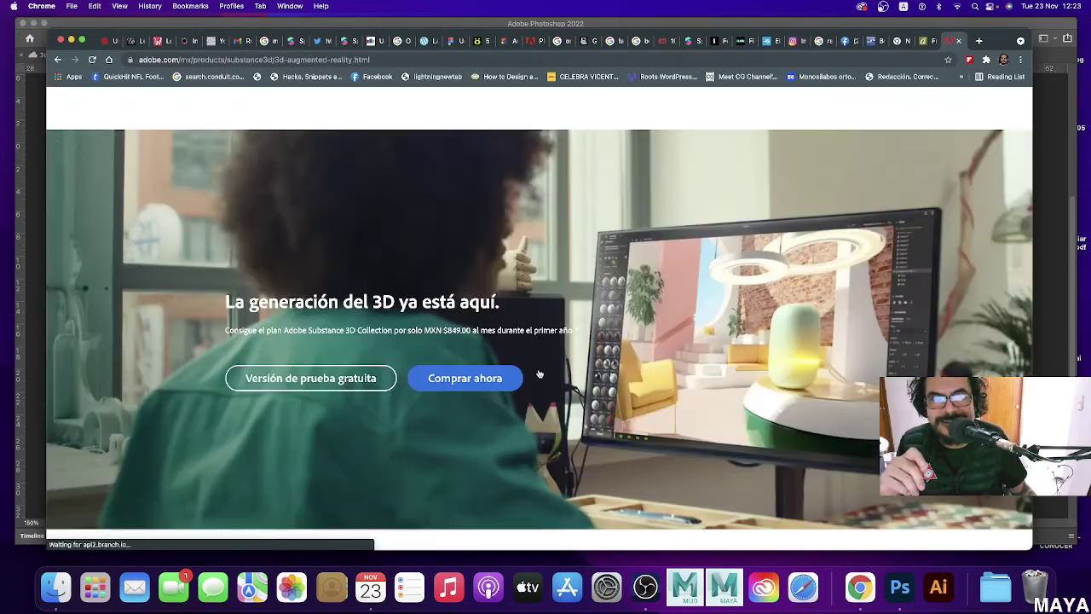
scroll(539, 372, "down", 3)
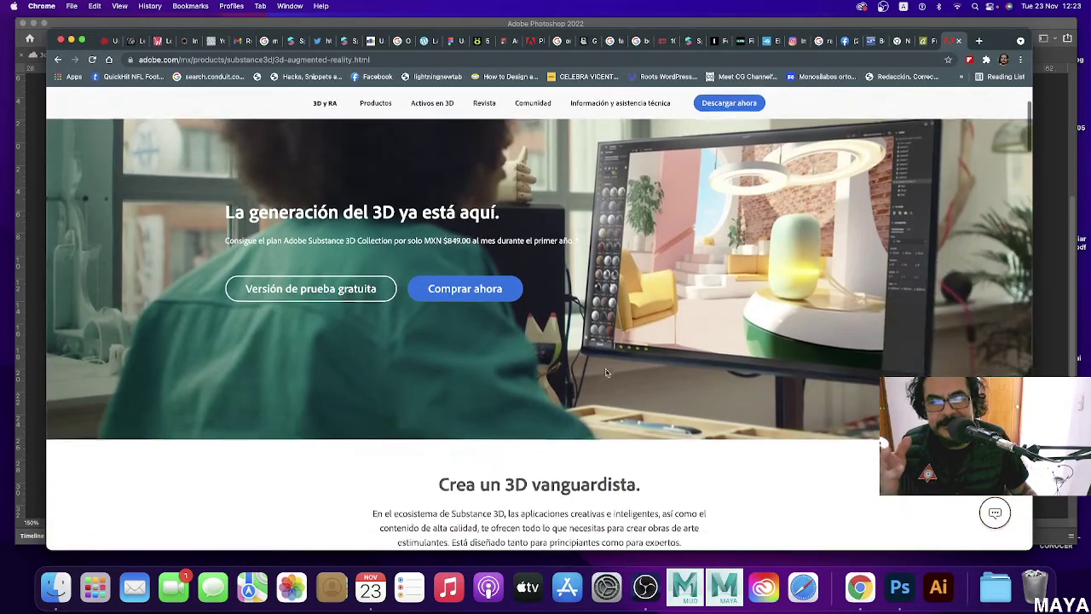
scroll(571, 372, "down", 3)
scroll(606, 373, "down", 3)
scroll(606, 373, "down", 5)
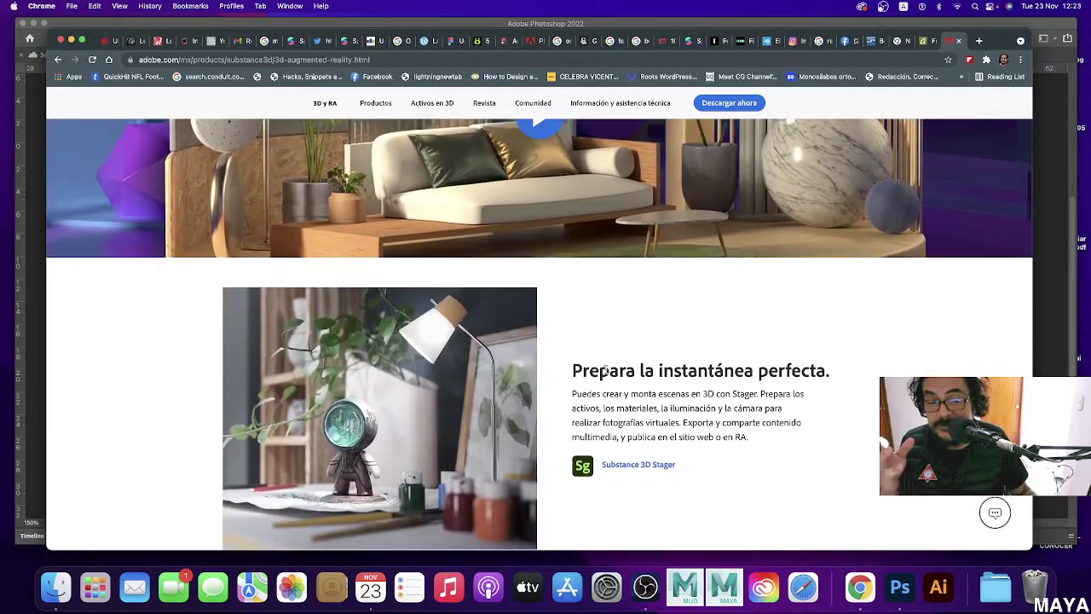
scroll(606, 372, "down", 3)
scroll(606, 373, "down", 3)
scroll(606, 372, "down", 2)
scroll(606, 372, "down", 4)
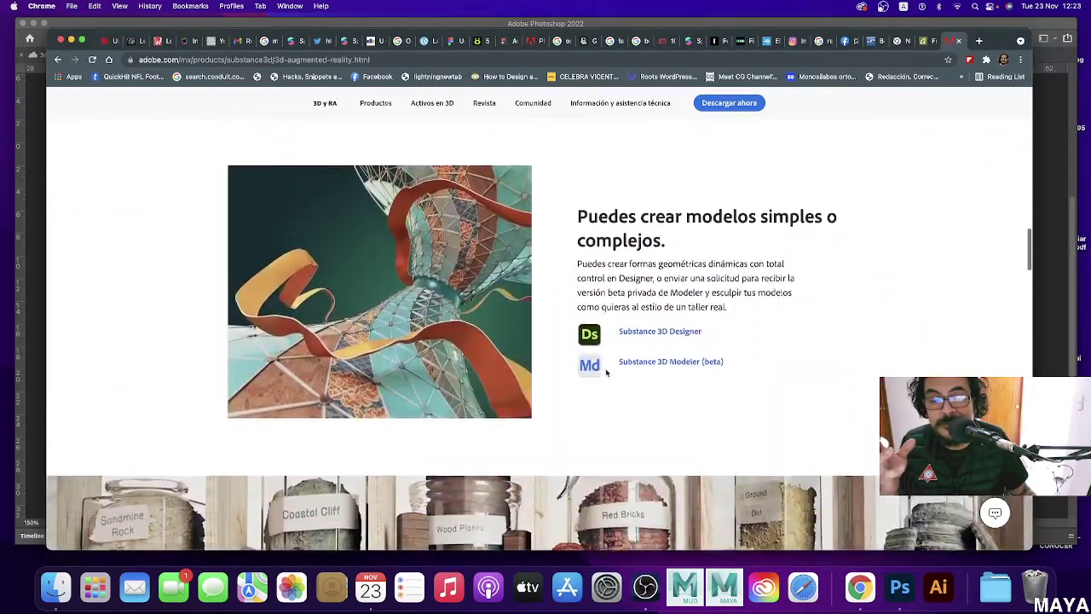
scroll(606, 372, "down", 4)
scroll(606, 371, "down", 2)
scroll(606, 369, "down", 3)
scroll(606, 369, "down", 2)
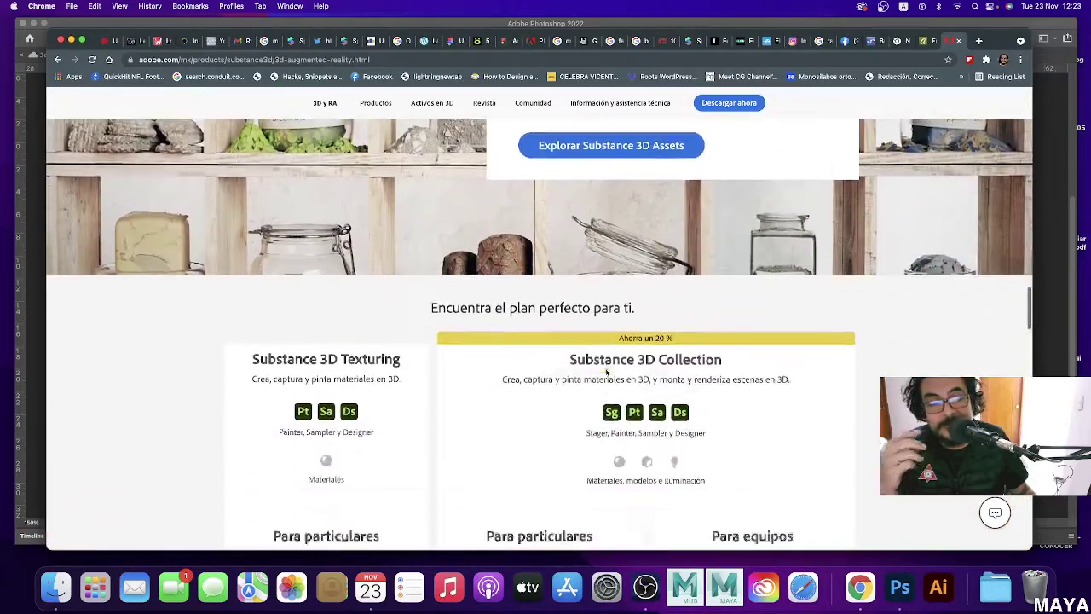
scroll(606, 369, "down", 2)
scroll(606, 368, "down", 2)
scroll(606, 368, "down", 1)
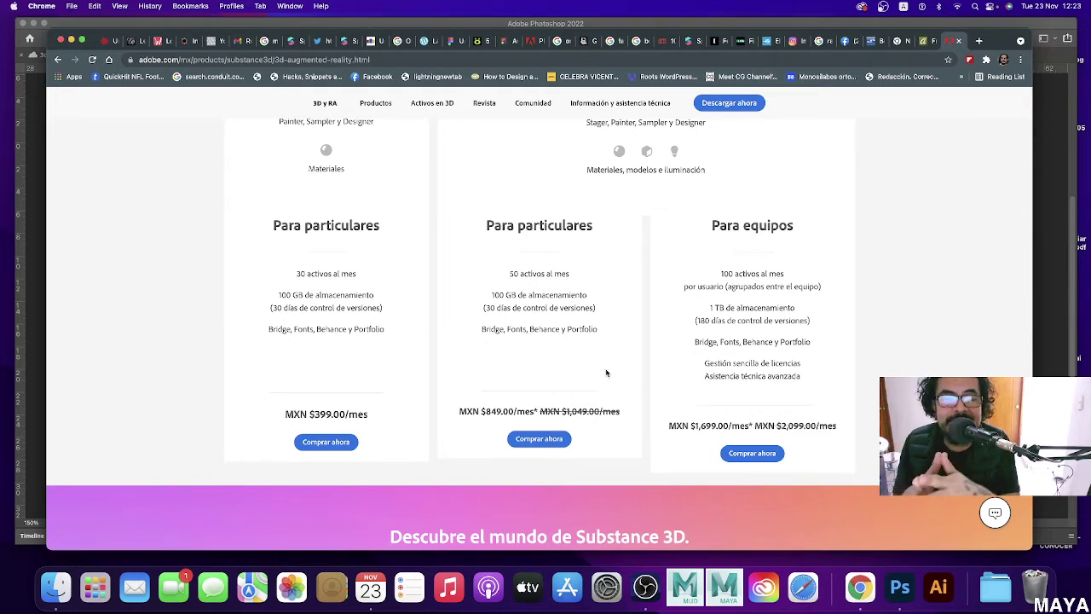
Scroll back up the page, then down again to the monthly MXN plan prices.
scroll(606, 373, "up", 3)
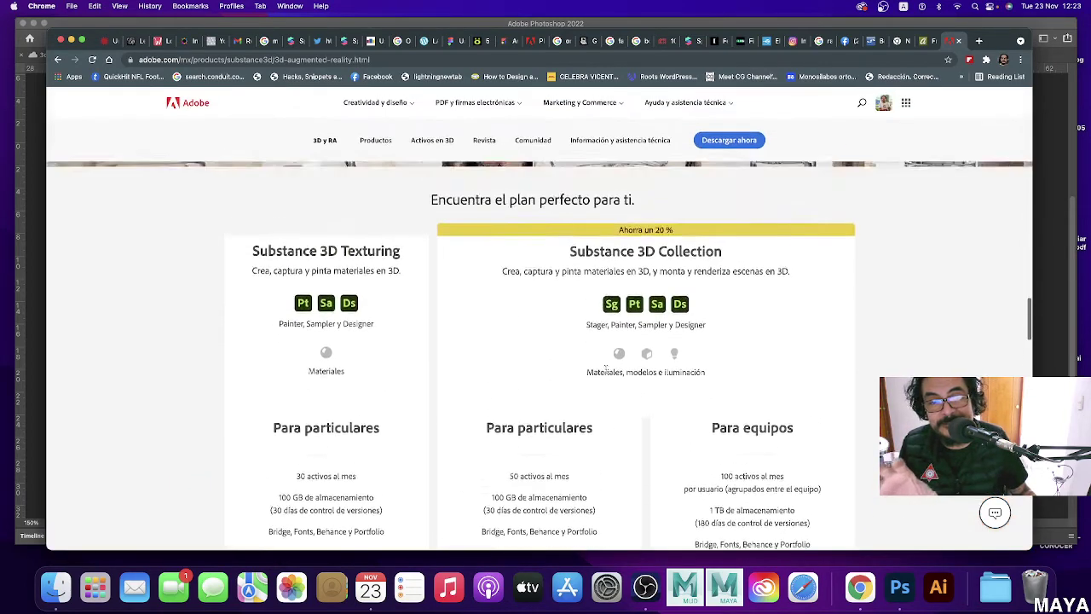
scroll(606, 373, "up", 3)
scroll(606, 372, "up", 2)
scroll(606, 373, "up", 1)
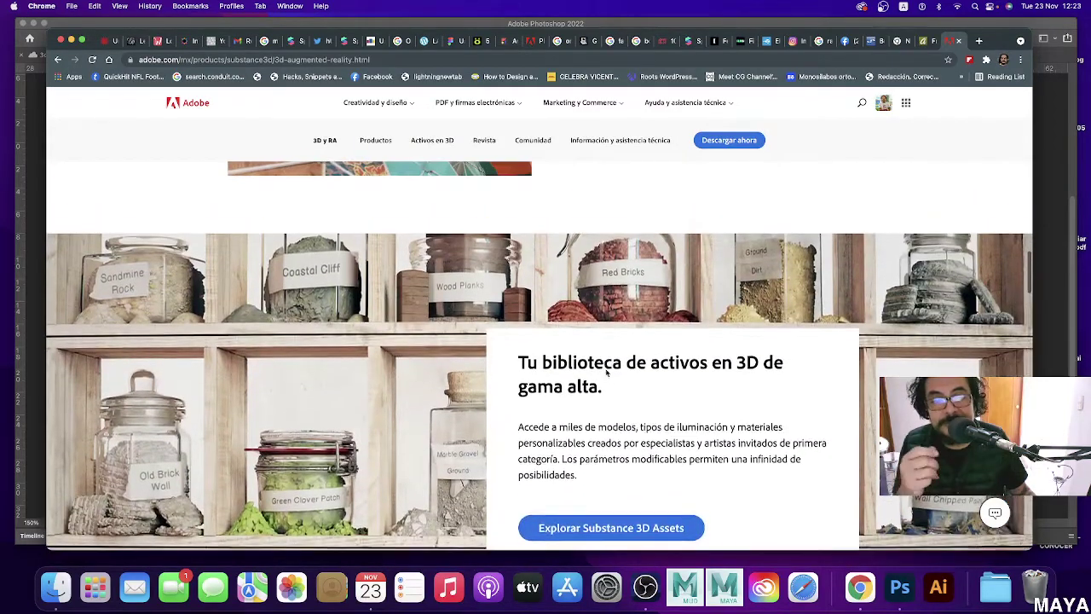
scroll(606, 372, "up", 3)
scroll(605, 369, "up", 1)
scroll(605, 368, "up", 1)
scroll(605, 368, "up", 2)
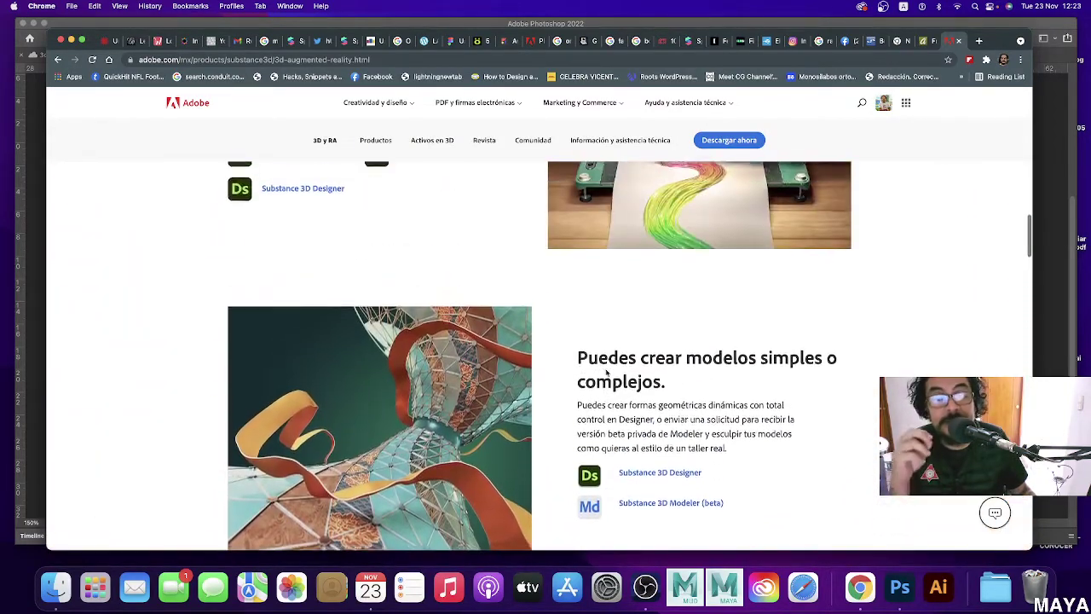
scroll(605, 368, "up", 2)
scroll(606, 368, "up", 1)
scroll(605, 368, "up", 2)
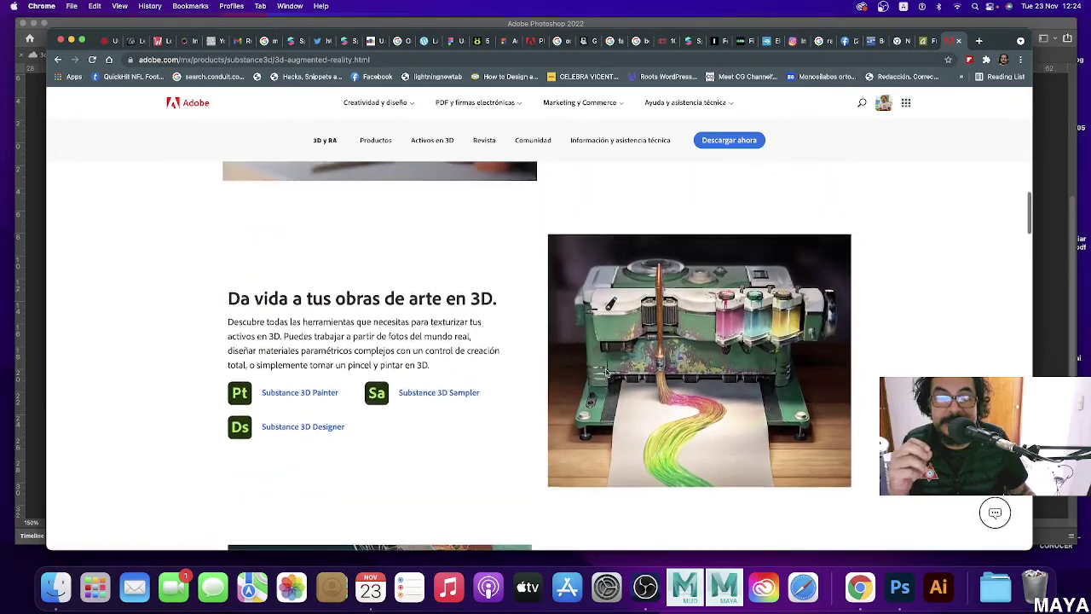
scroll(606, 371, "up", 2)
scroll(606, 372, "up", 1)
scroll(606, 372, "up", 2)
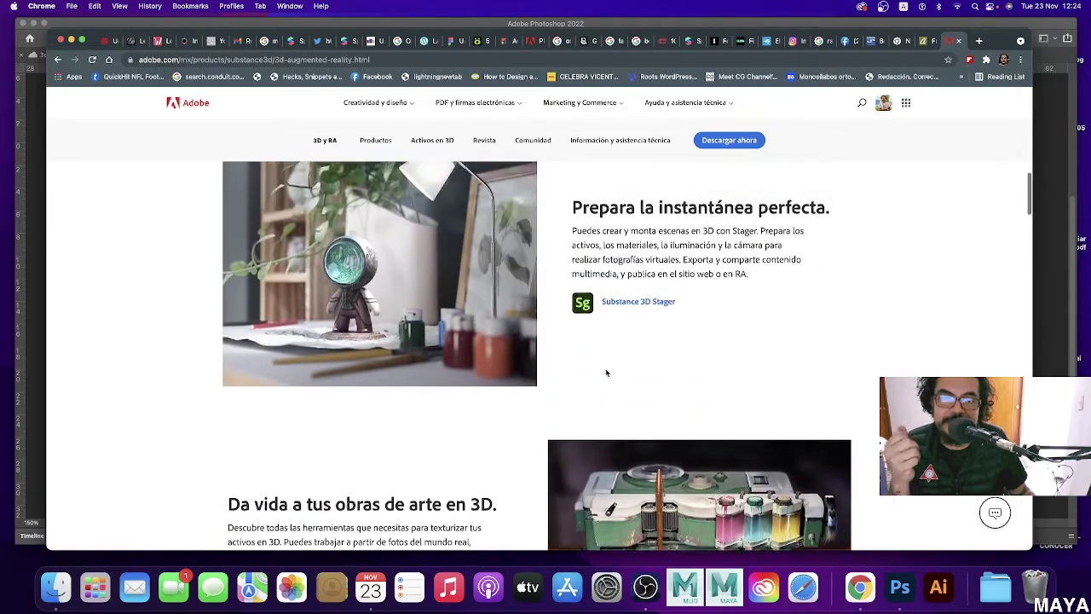
scroll(606, 372, "up", 1)
scroll(607, 372, "up", 2)
scroll(606, 373, "down", 3)
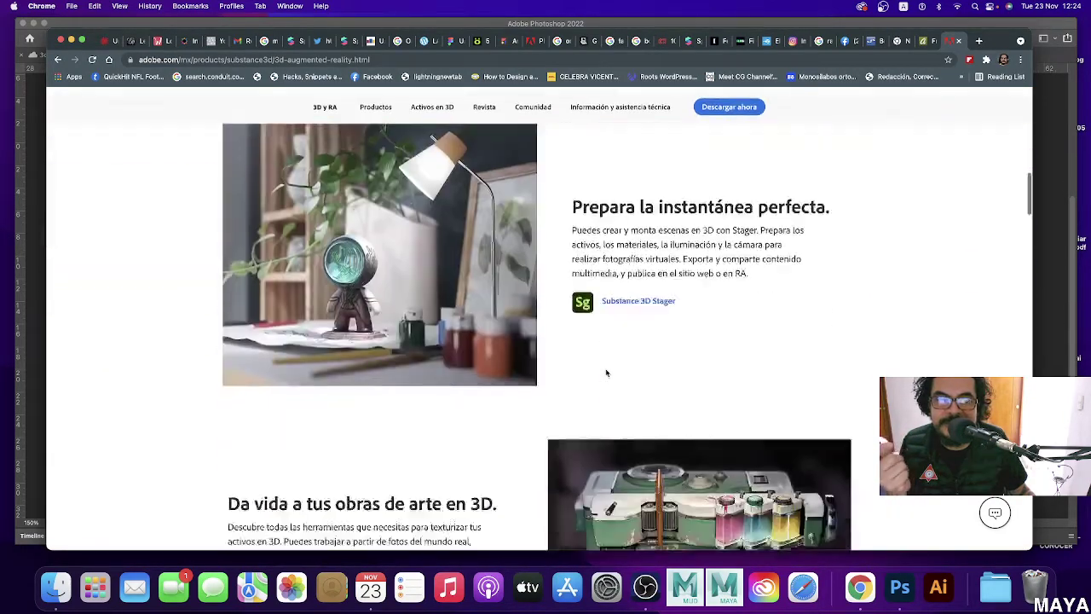
scroll(607, 372, "down", 2)
scroll(606, 374, "down", 3)
scroll(607, 373, "down", 3)
scroll(606, 374, "down", 3)
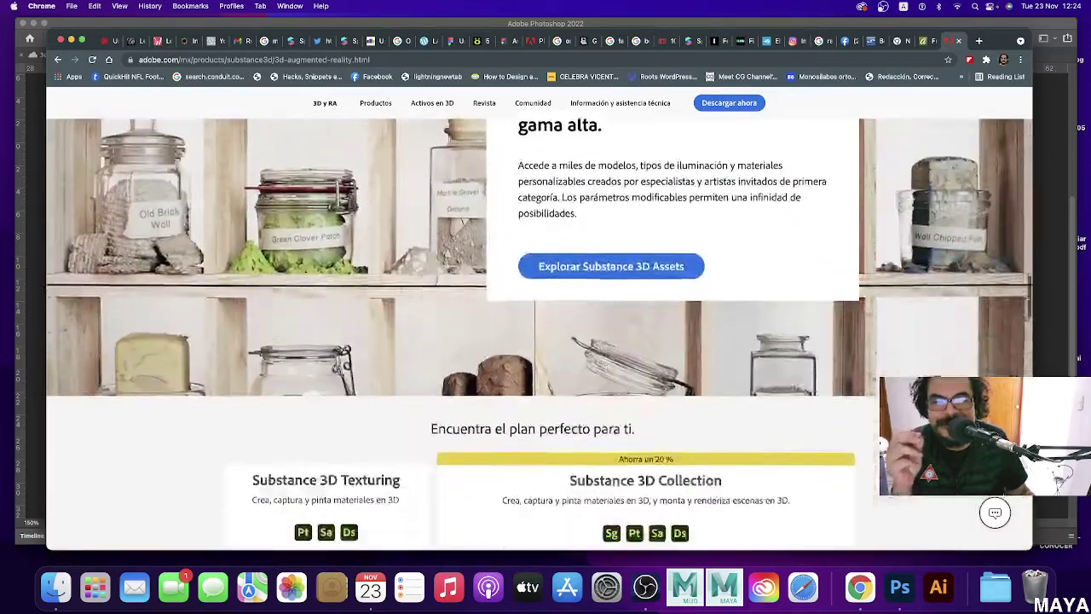
scroll(606, 372, "down", 2)
scroll(606, 373, "down", 1)
scroll(606, 372, "down", 2)
scroll(606, 373, "down", 3)
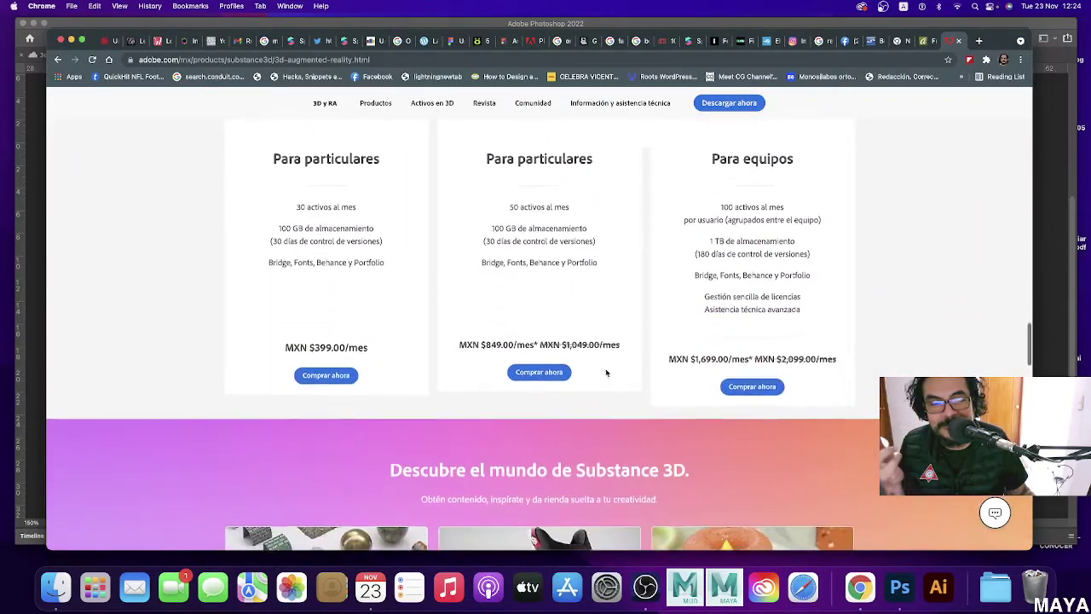
Open Creative Cloud and scroll All apps to the Substance 3D apps under Apps to try.
left_click(768, 581)
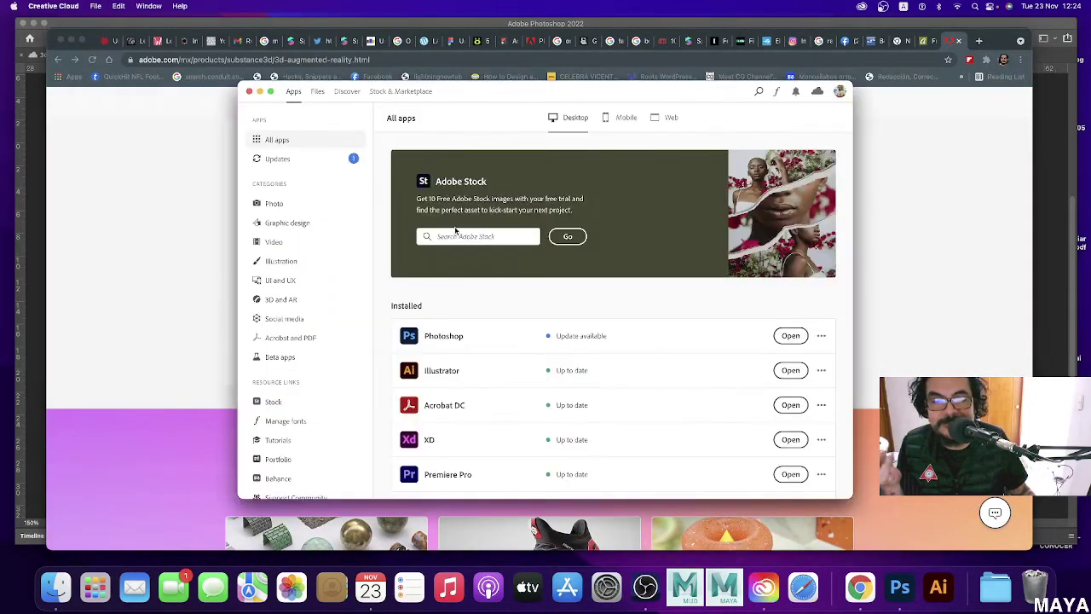
scroll(602, 333, "down", 4)
scroll(602, 334, "down", 5)
scroll(602, 334, "down", 2)
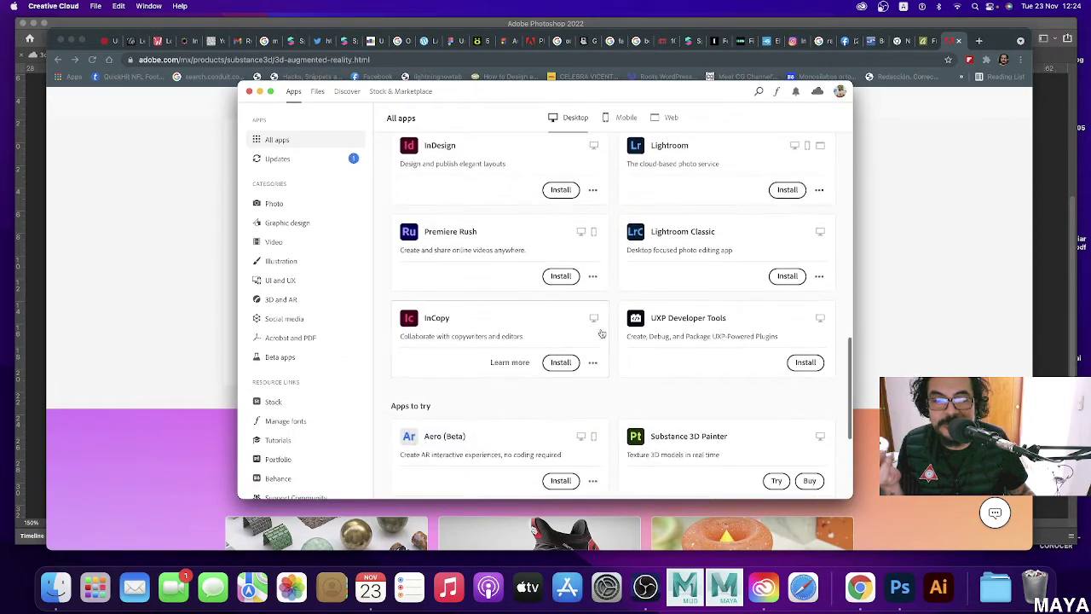
scroll(602, 333, "down", 3)
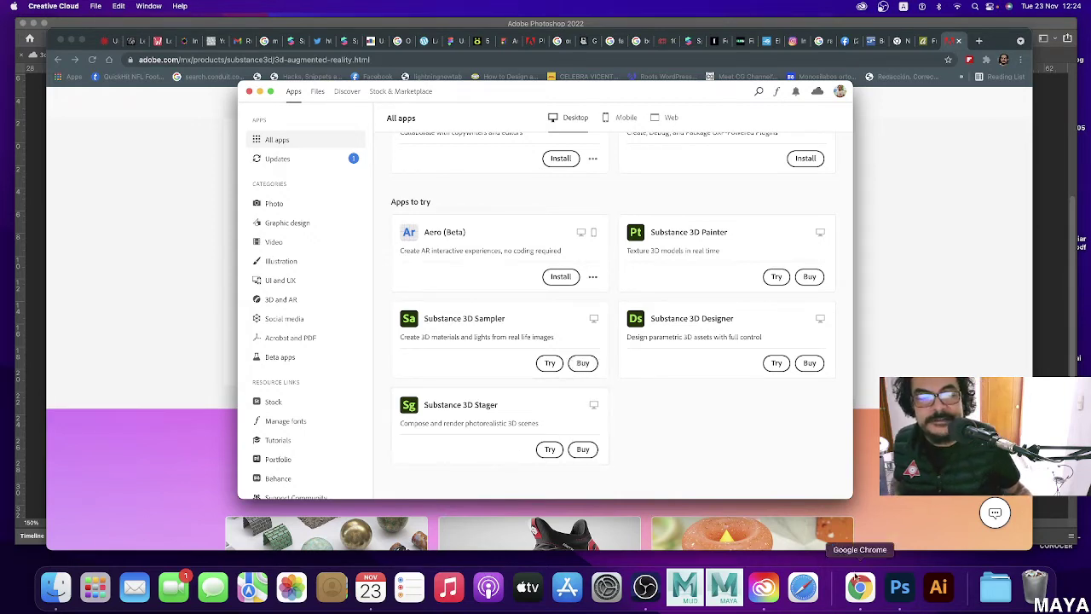
Return to Photoshop and switch between the 3d-class and EVERYWHERE documents.
left_click(899, 587)
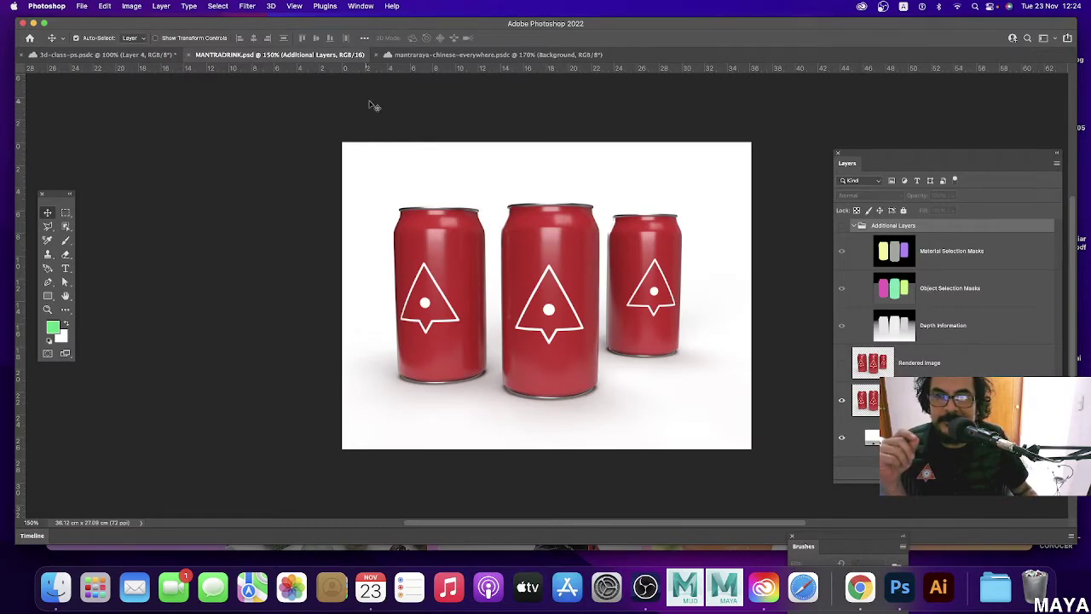
left_click(126, 54)
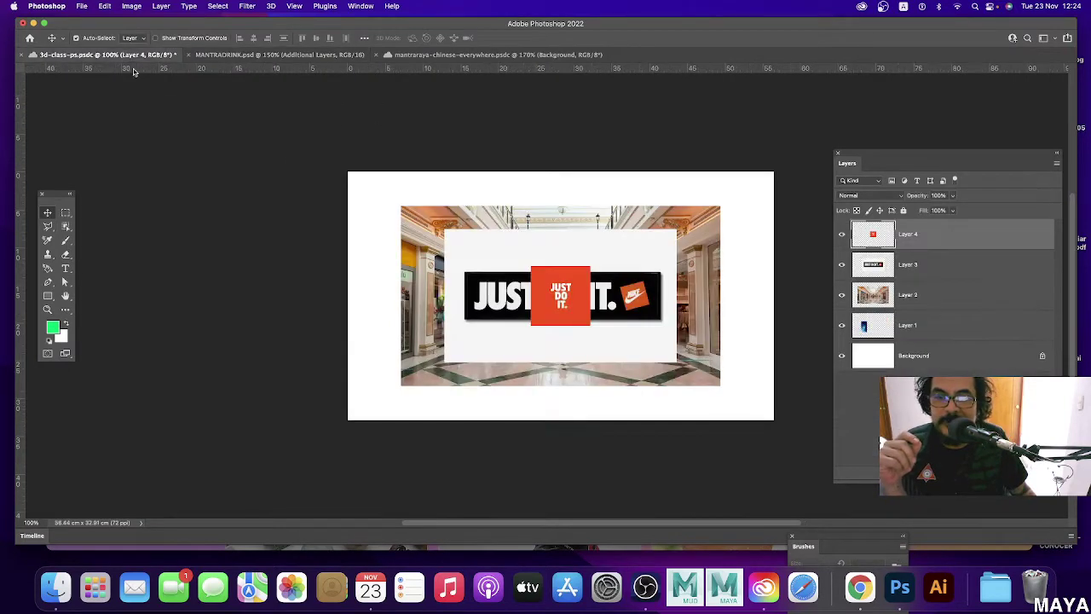
left_click(476, 54)
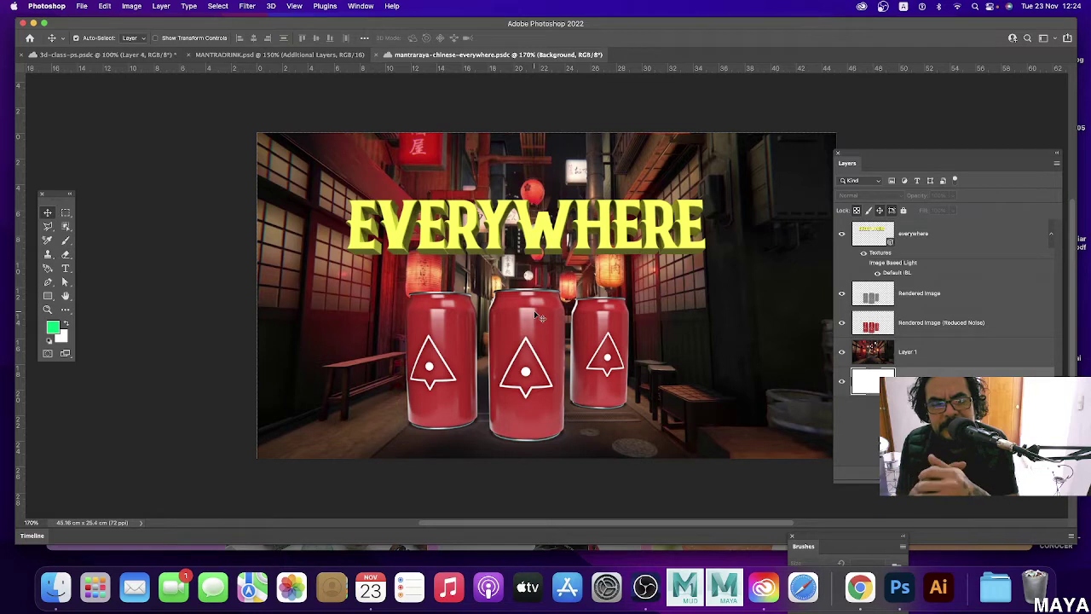
Toggle visibility of the EVERYWHERE text, Reduced Noise and Rendered Image layers to compare them.
left_click(842, 233)
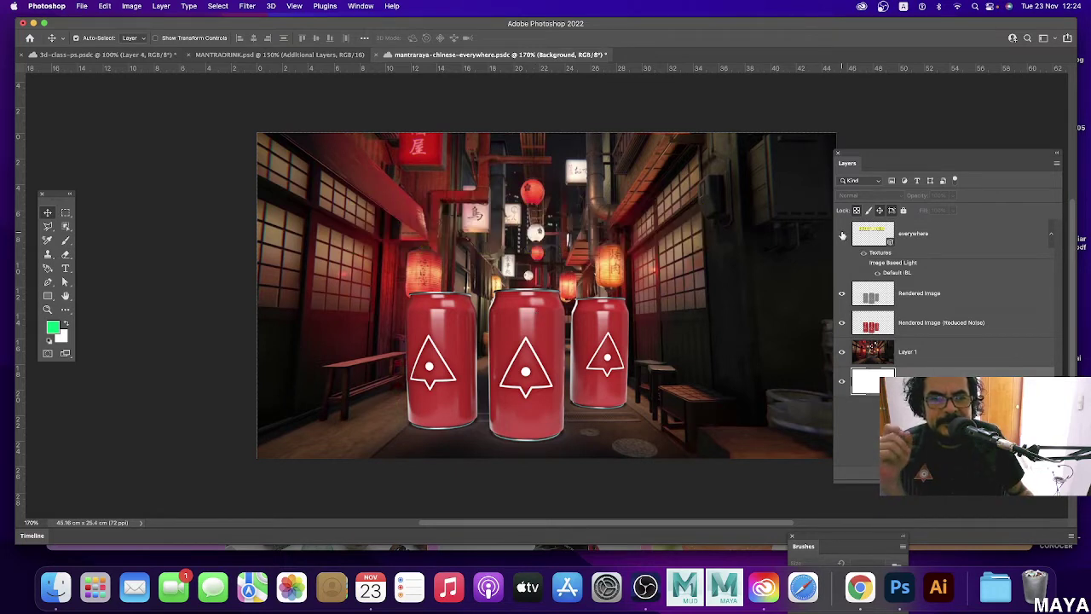
left_click(842, 234)
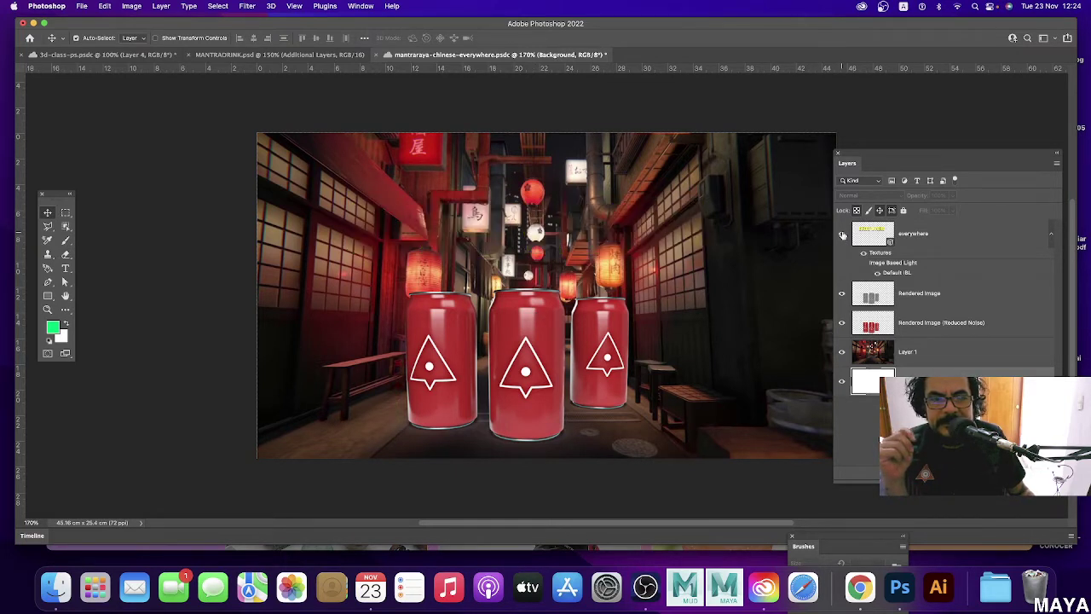
left_click(842, 234)
left_click(842, 324)
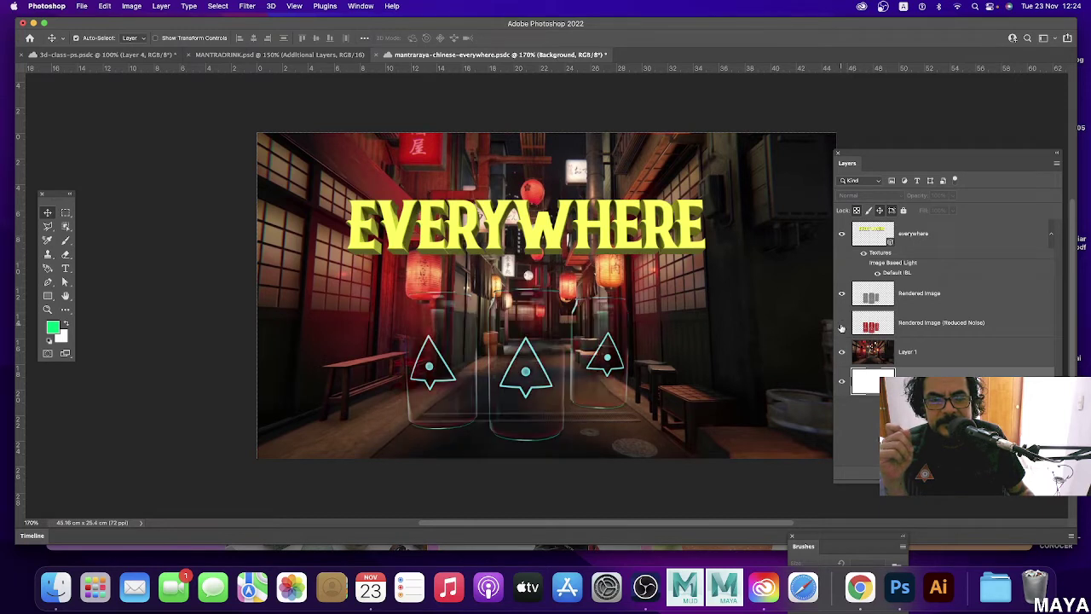
left_click(842, 324)
left_click(842, 294)
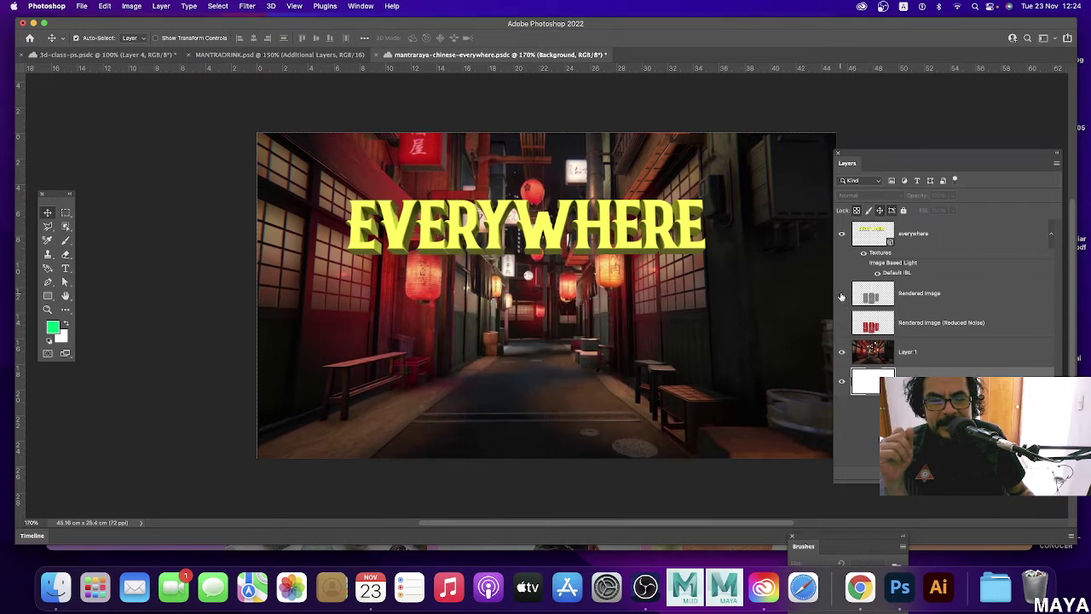
left_click(842, 324)
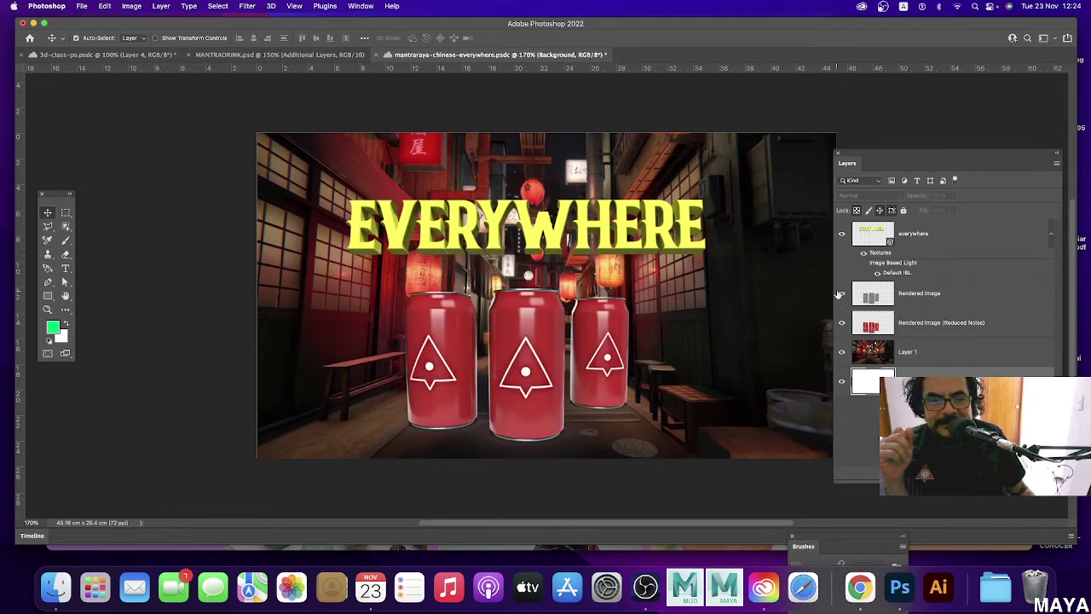
Toggle the Rendered Image and alley Layer 1 visibility, then bring up MANTRADRINK.psd.
left_click(840, 294)
left_click(839, 294)
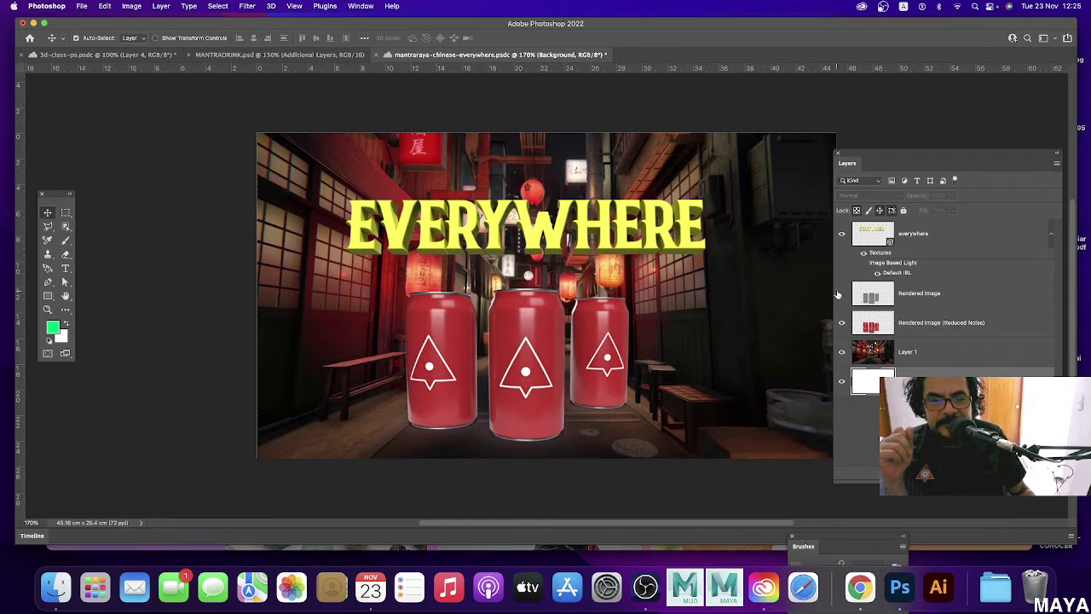
left_click(841, 294)
left_click(840, 294)
left_click(841, 294)
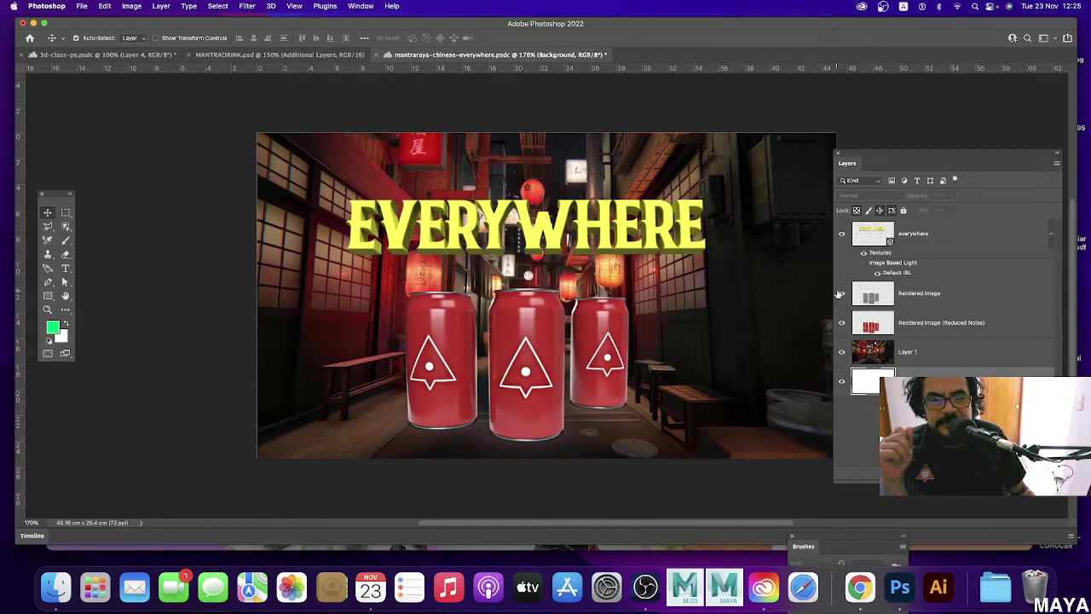
left_click(841, 294)
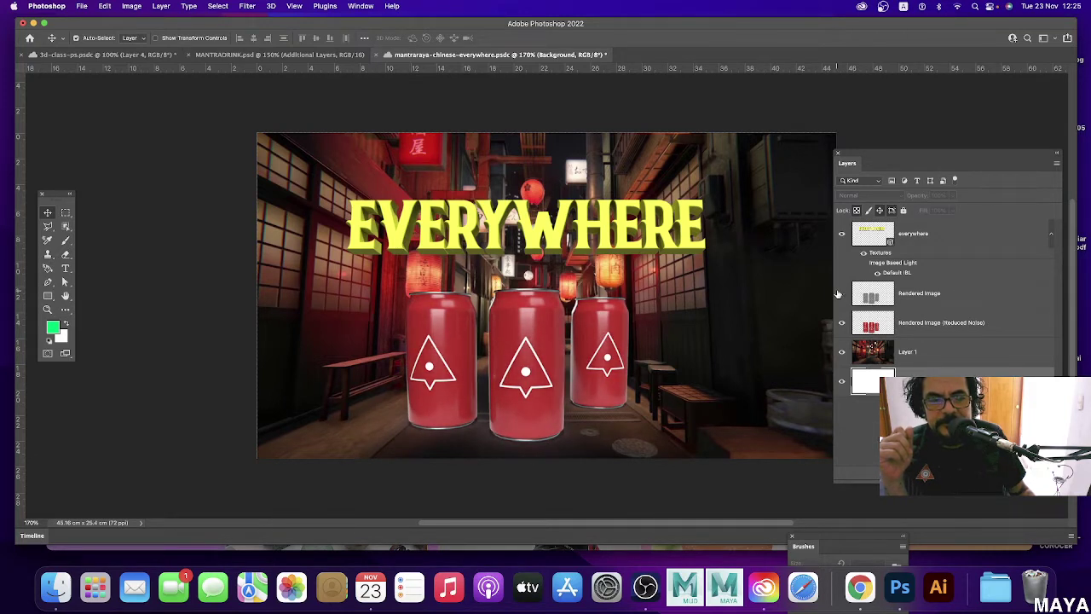
left_click(843, 352)
left_click(843, 352)
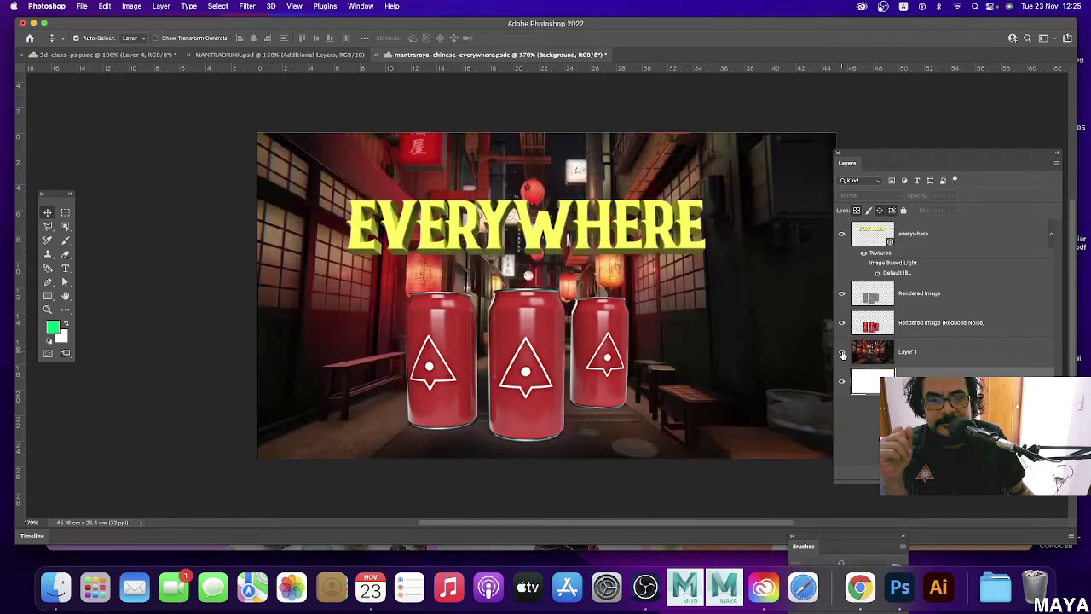
left_click(842, 352)
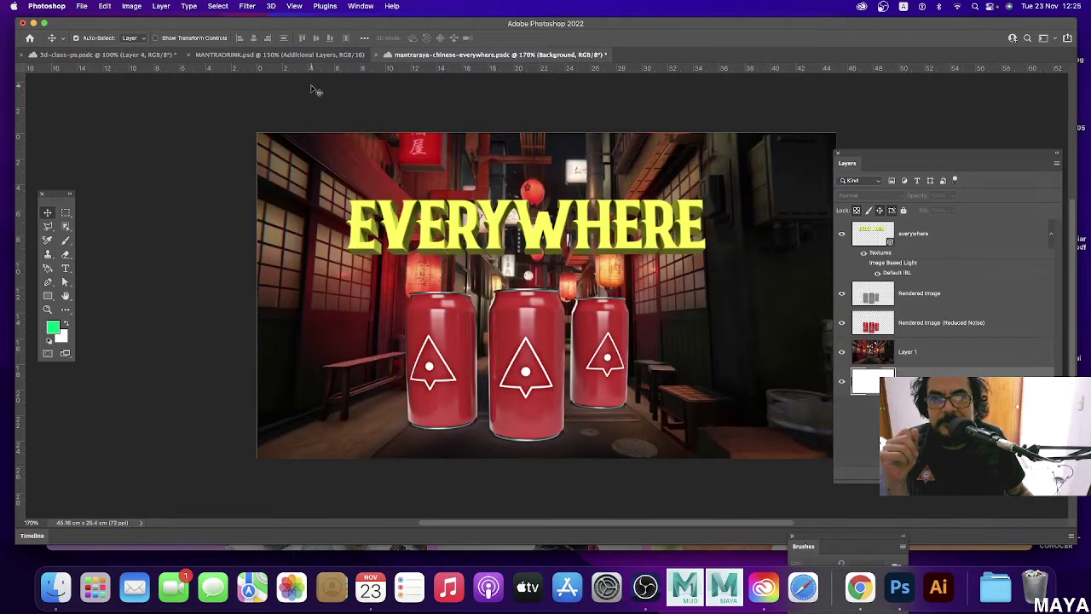
left_click(313, 55)
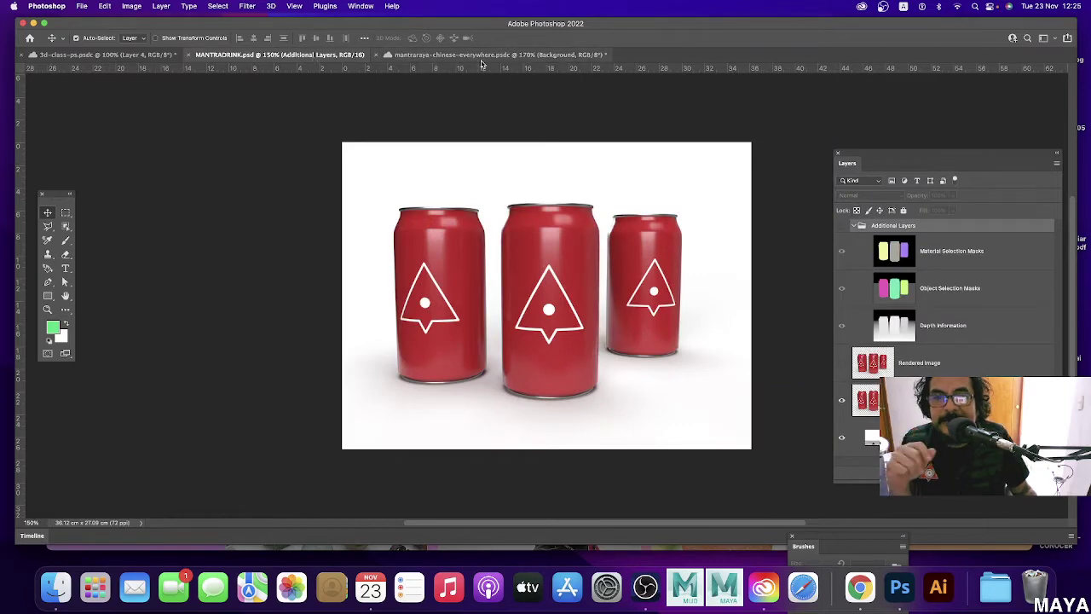
Return to the EVERYWHERE alley scene document and open the 3D menu.
left_click(481, 56)
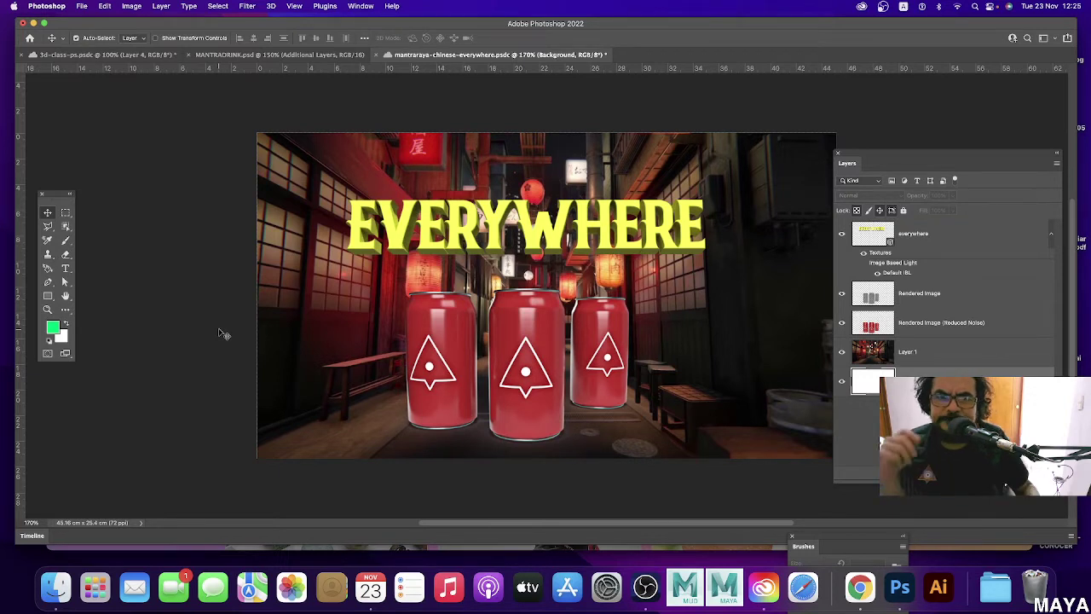
left_click(271, 6)
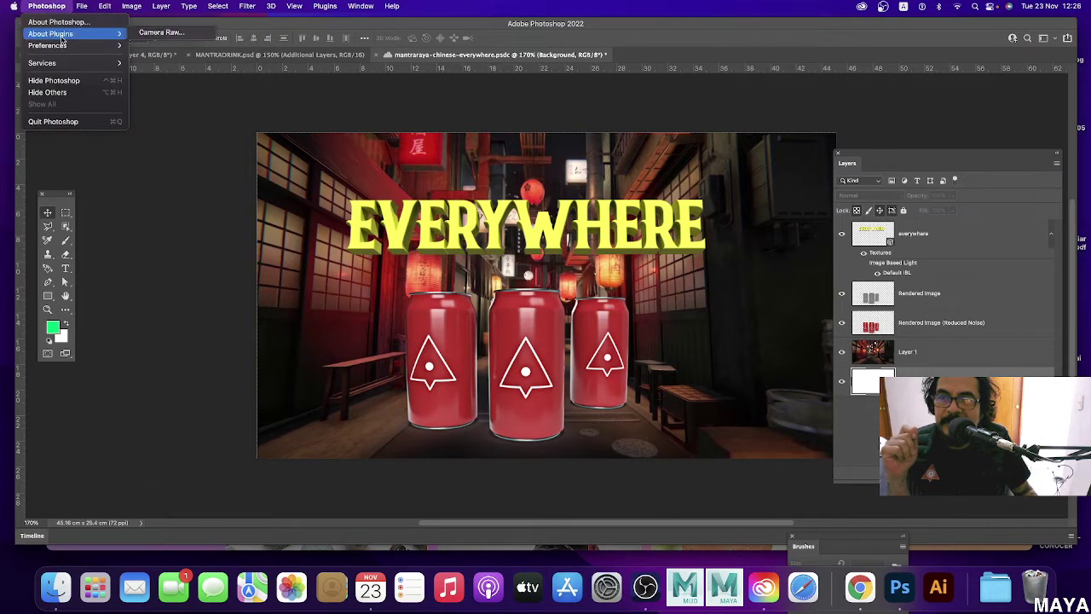
mouse_move(48, 45)
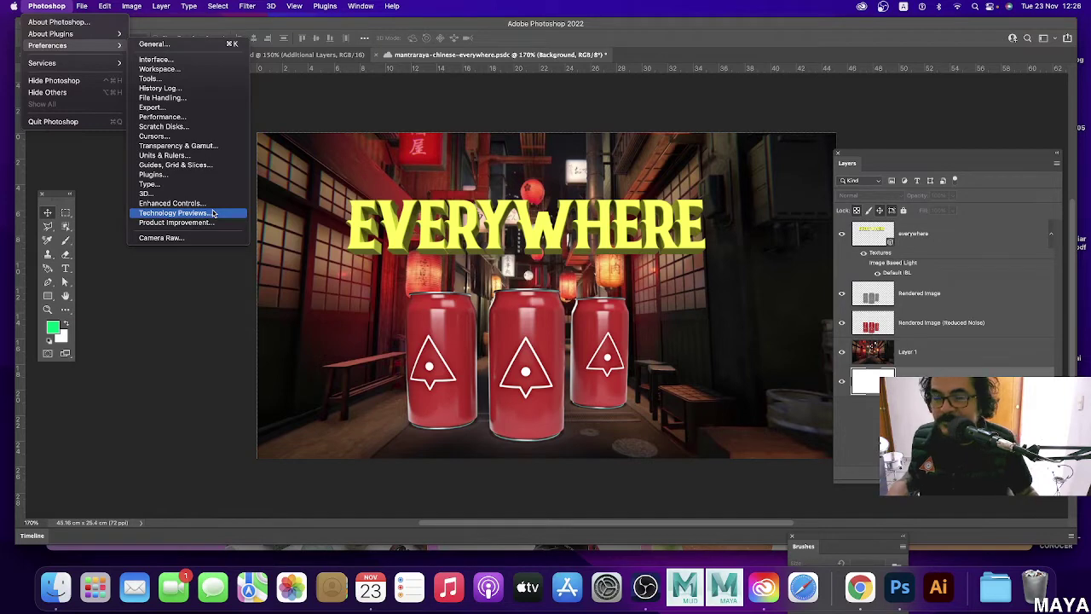
Enable Native Canvas Rulers and Deactivate Native Canvas in Technology Previews, confirming with OK.
left_click(213, 213)
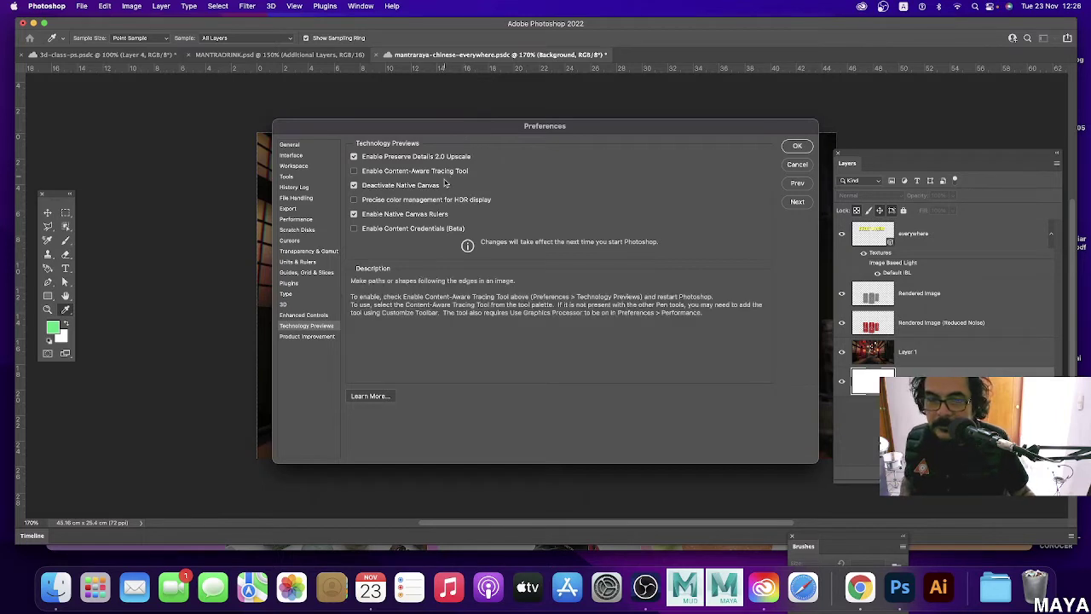
left_click(354, 214)
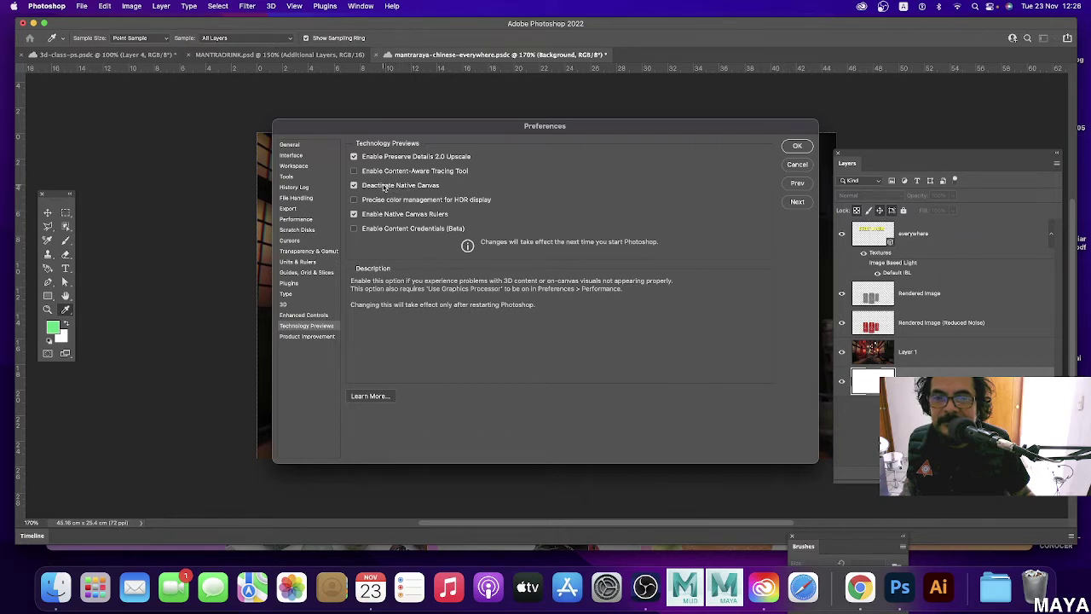
left_click(354, 185)
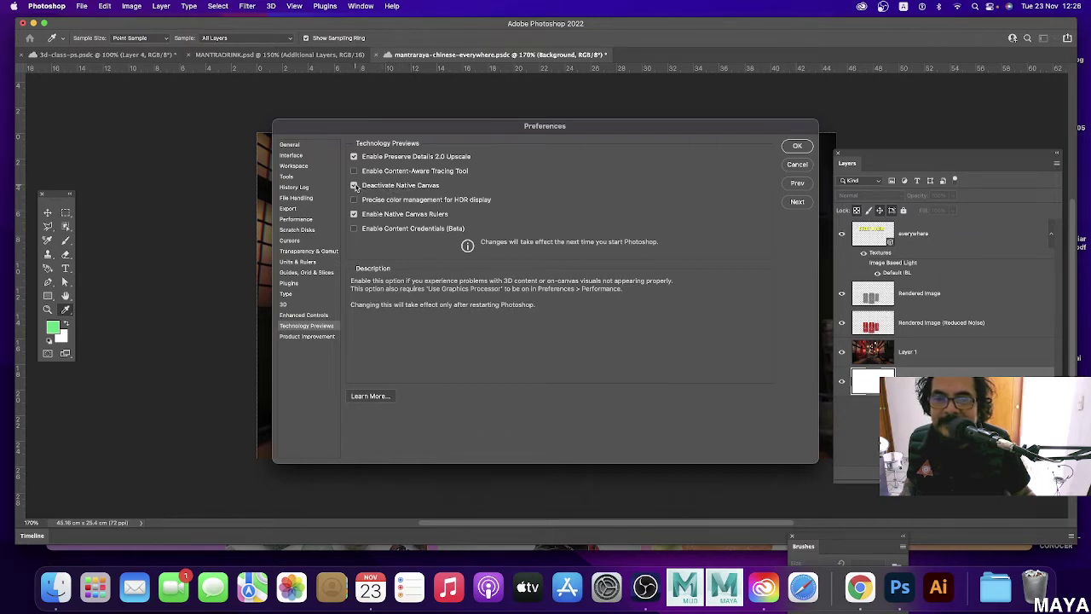
left_click(797, 146)
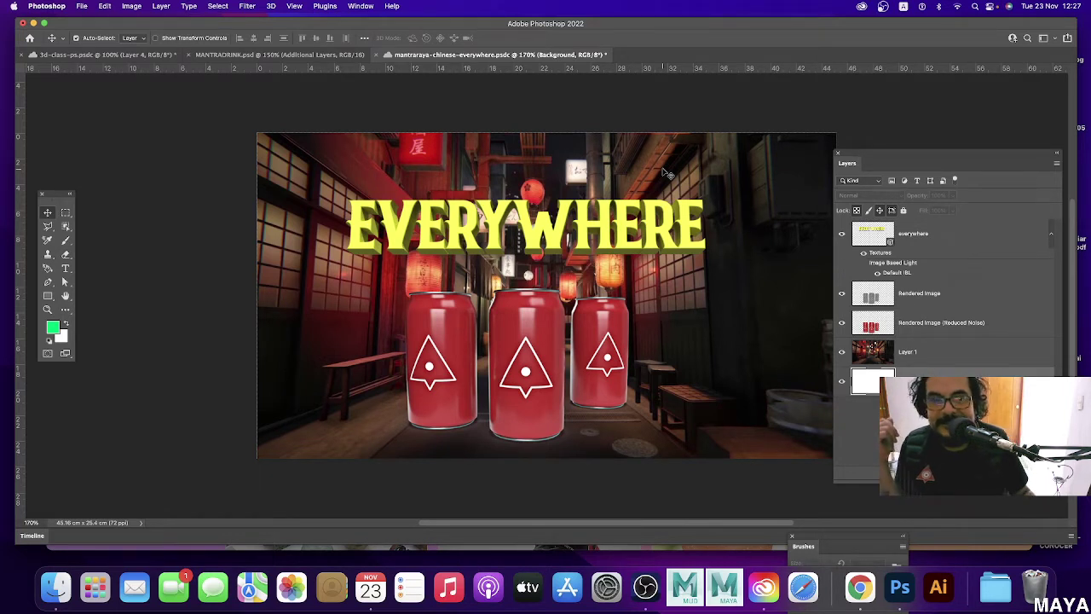
left_click(269, 6)
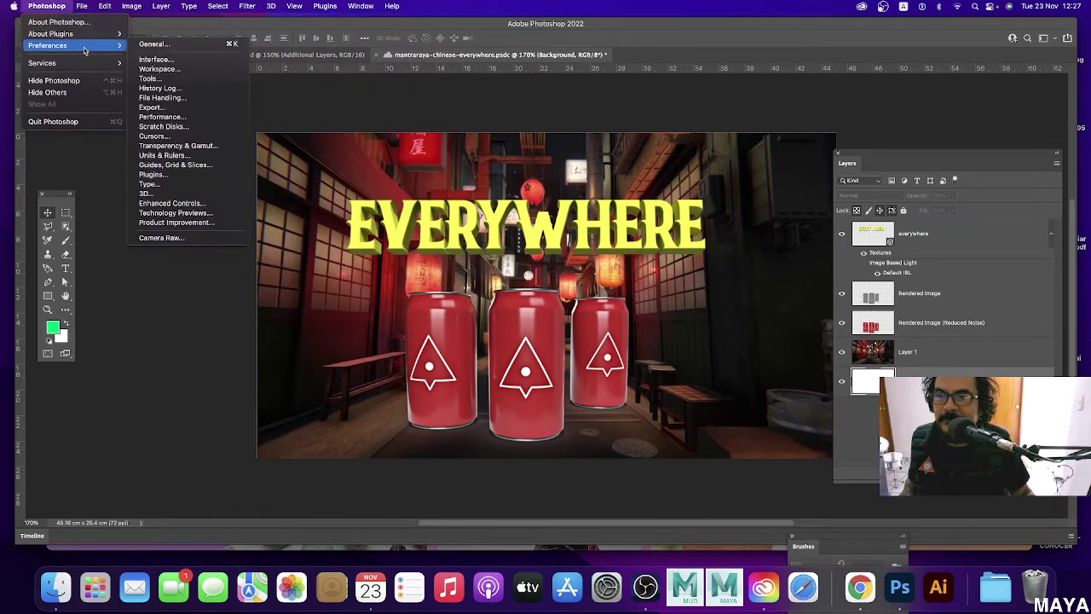
mouse_move(48, 45)
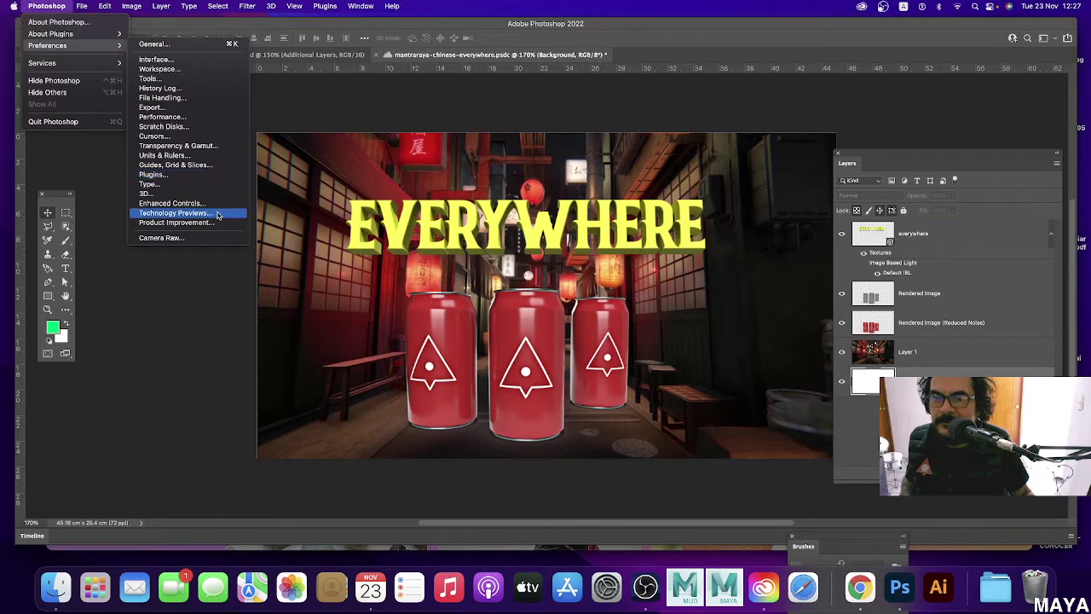
left_click(217, 214)
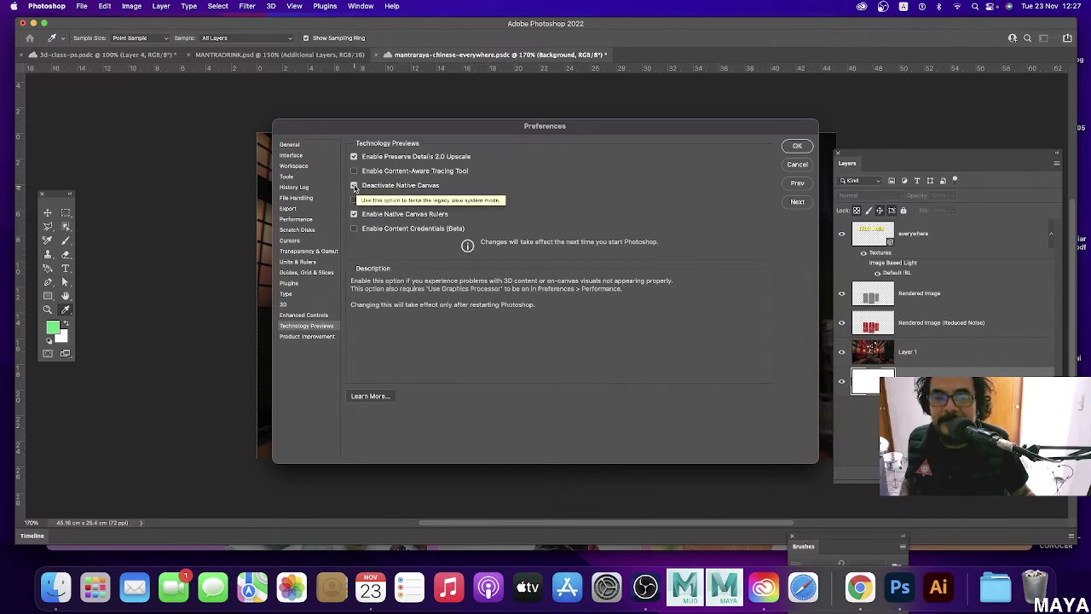
left_click(796, 145)
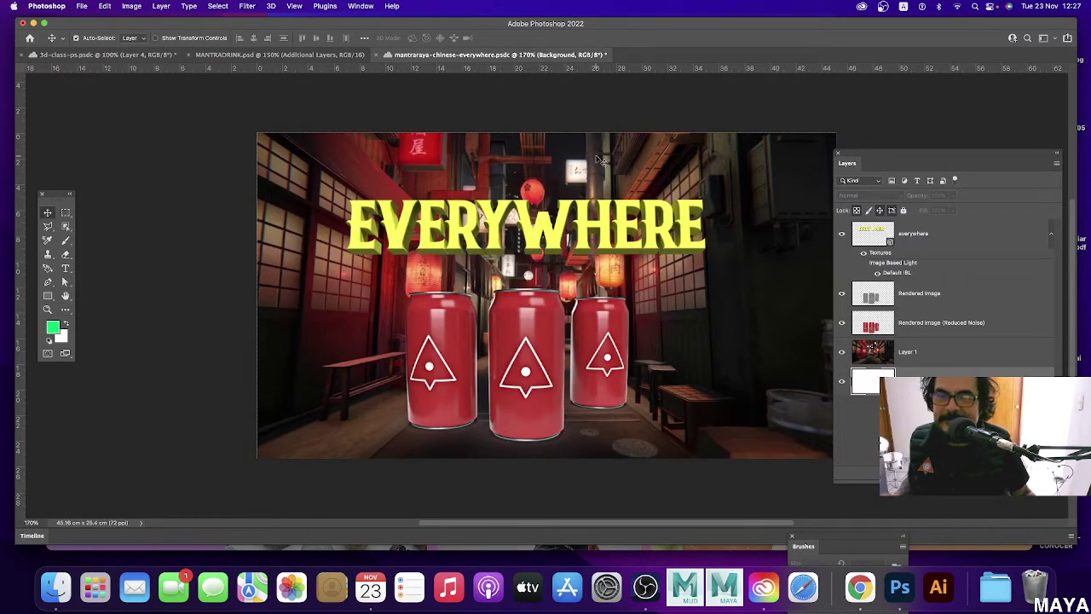
Switch to the 3d-class-ps Nike banner document and reposition the Layers panel.
left_click(316, 55)
left_click(143, 54)
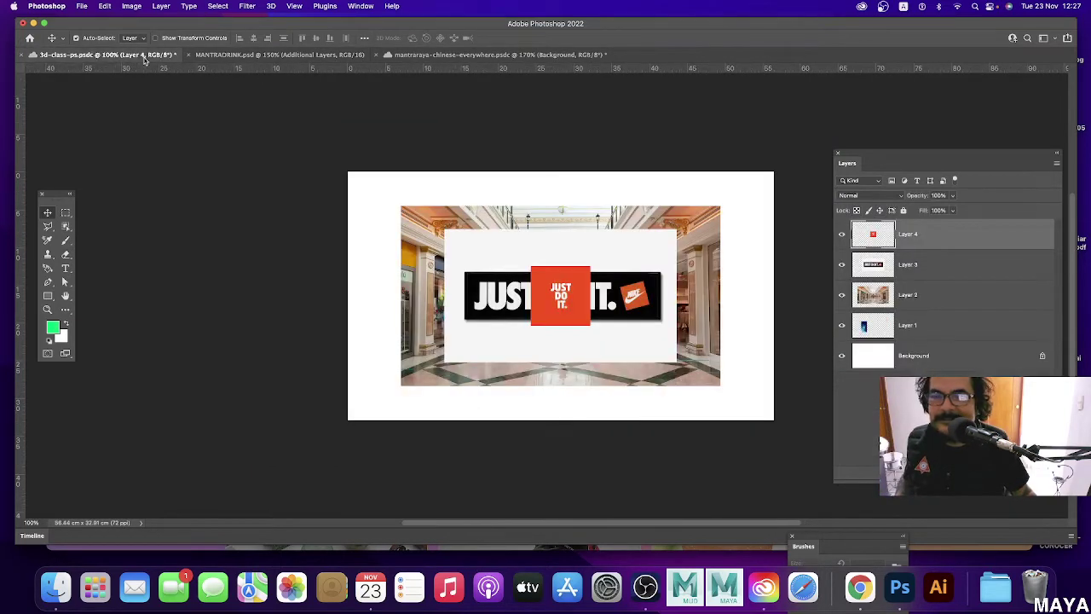
left_click(491, 57)
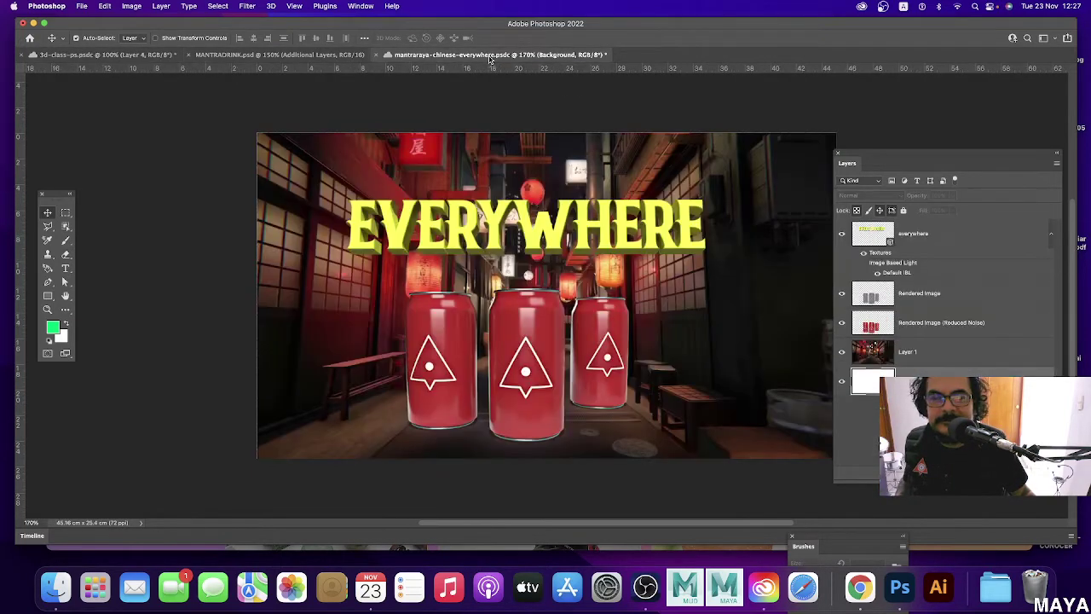
left_click(145, 57)
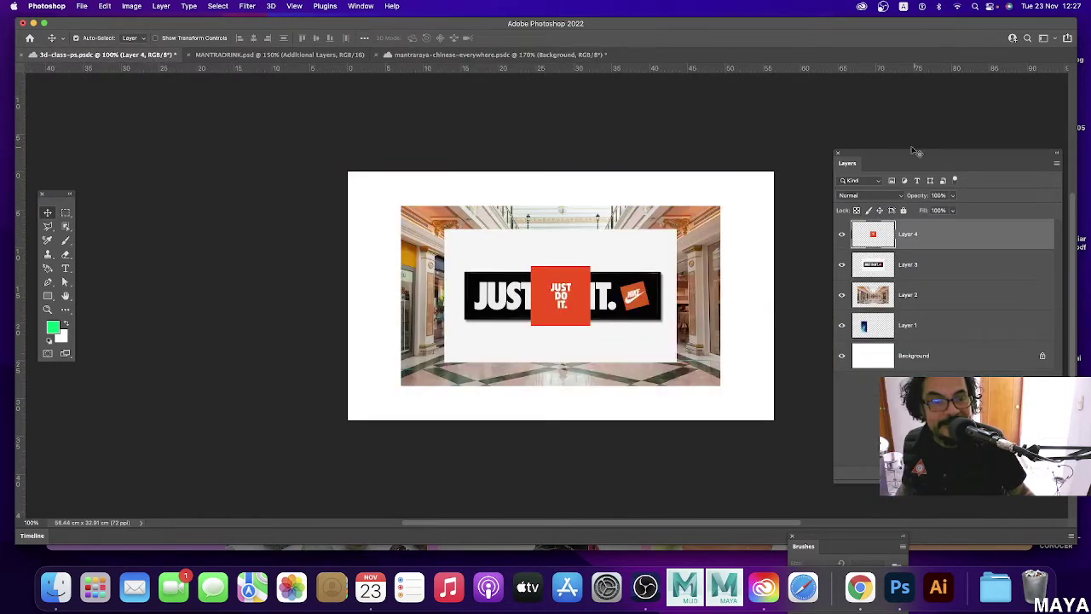
left_click_drag(902, 152, 851, 133)
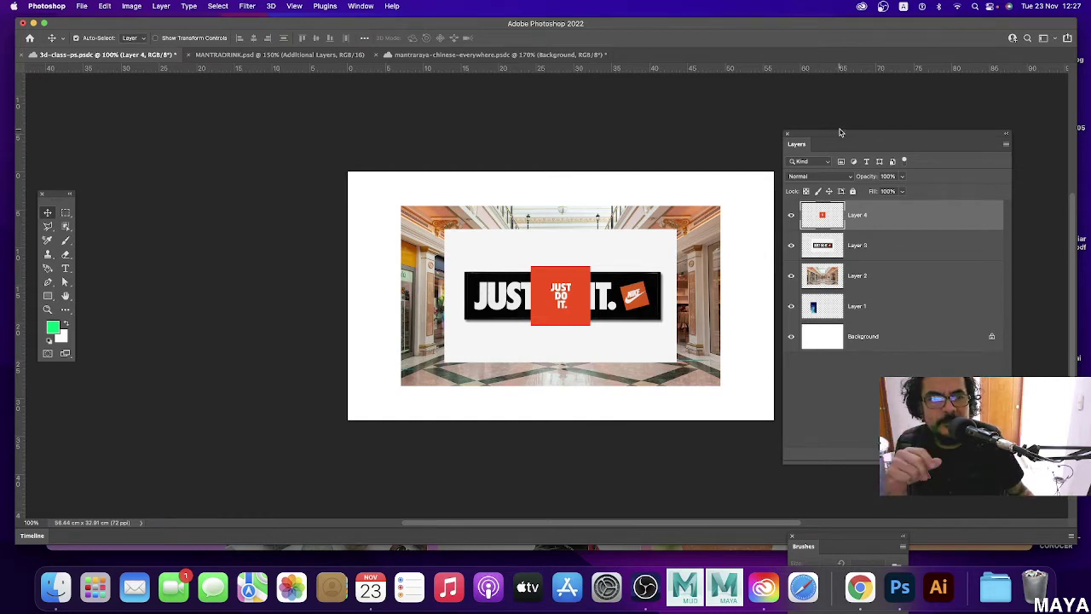
mouse_move(840, 135)
left_mouse_down()
mouse_move(898, 154)
mouse_move(870, 130)
left_mouse_up()
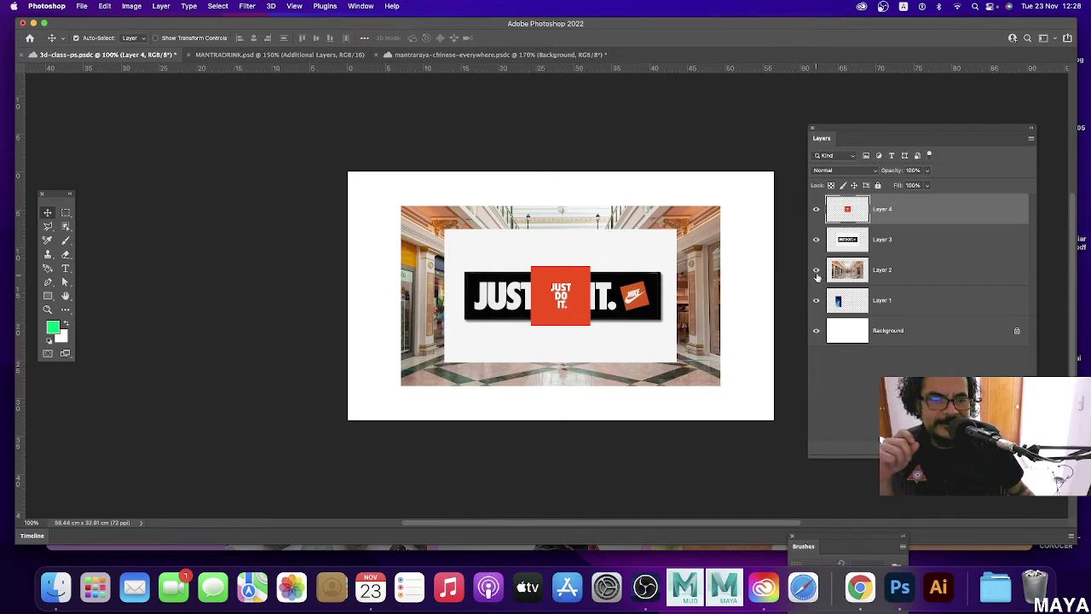
Hide Layers 4 and 3, then scale the Layer 2 mall photo to fill the canvas.
left_click(816, 209)
left_click(815, 241)
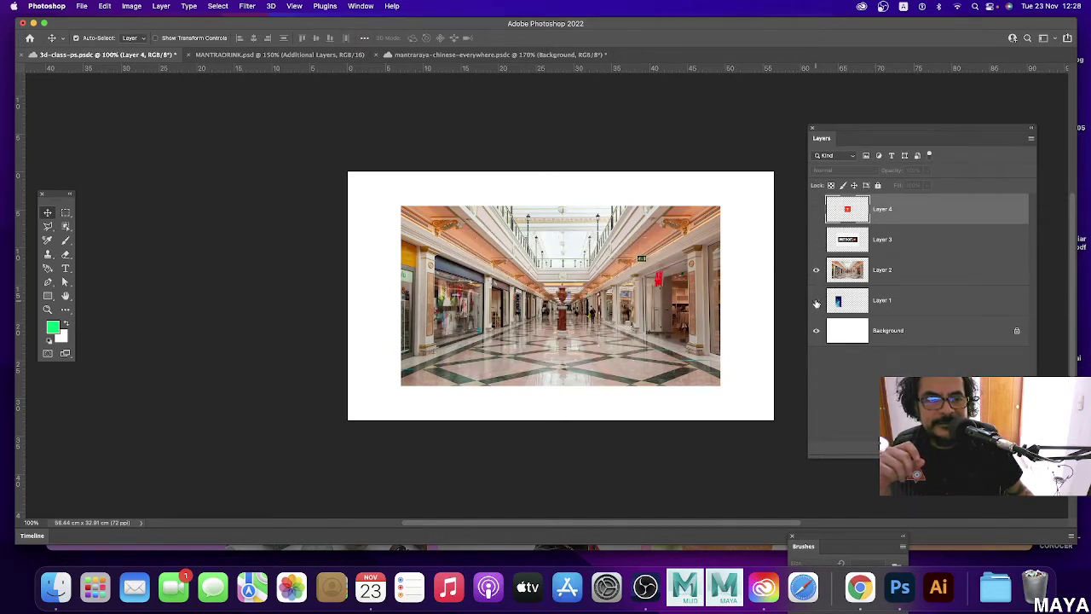
left_click(882, 270)
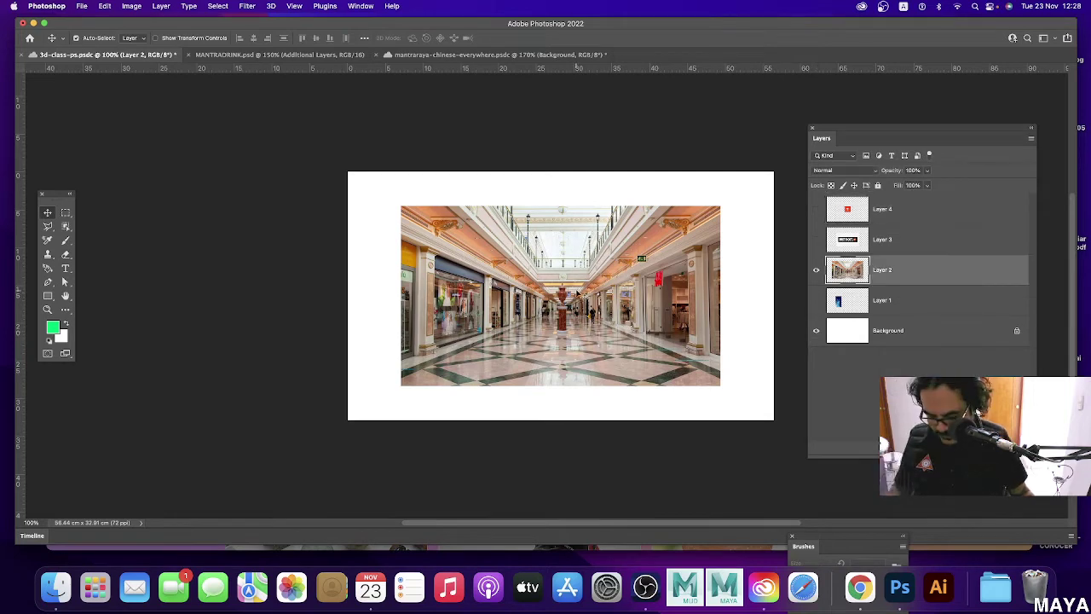
key("ctrl+t")
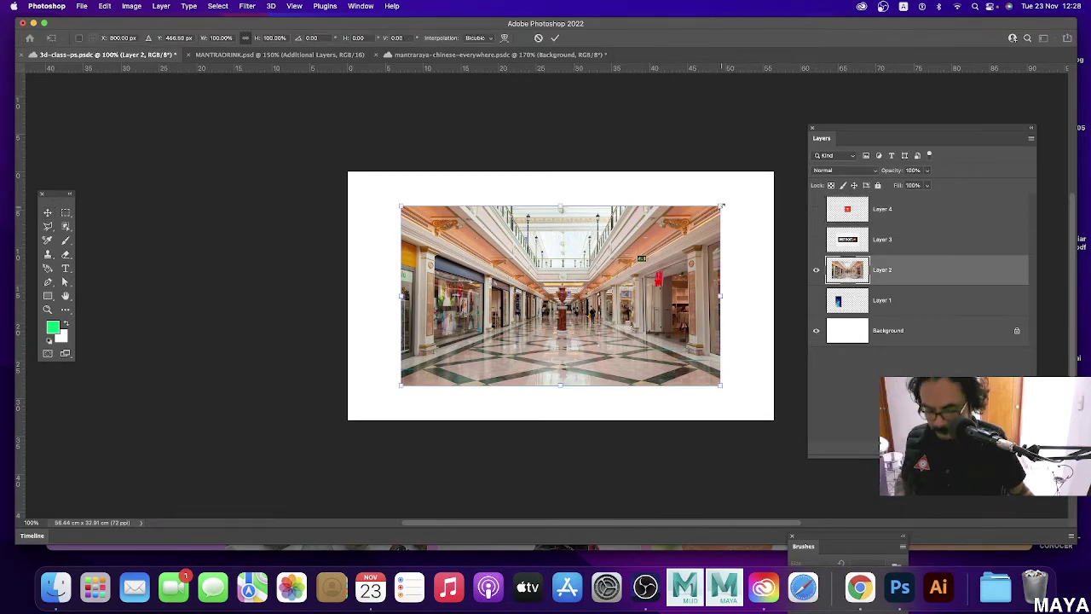
mouse_move(719, 207)
left_mouse_down()
mouse_move(776, 189)
mouse_move(756, 189)
mouse_move(719, 229)
mouse_move(784, 171)
mouse_move(792, 186)
left_mouse_up()
key("Return")
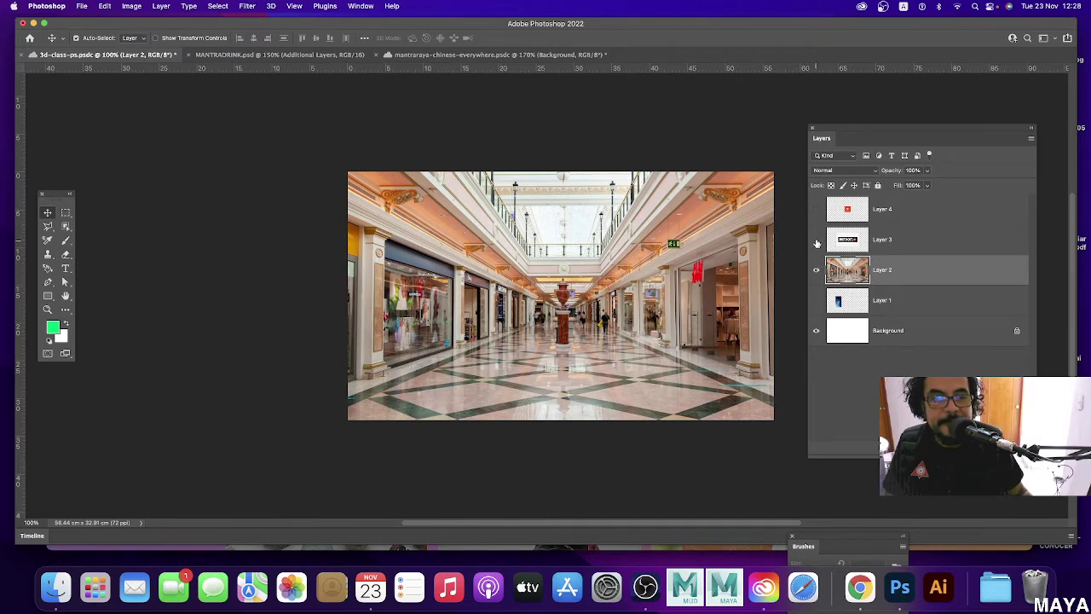
Show Layers 3 and 4, raise the Nike poster layer to the top, and shift it down.
left_click(816, 210)
left_click(815, 240)
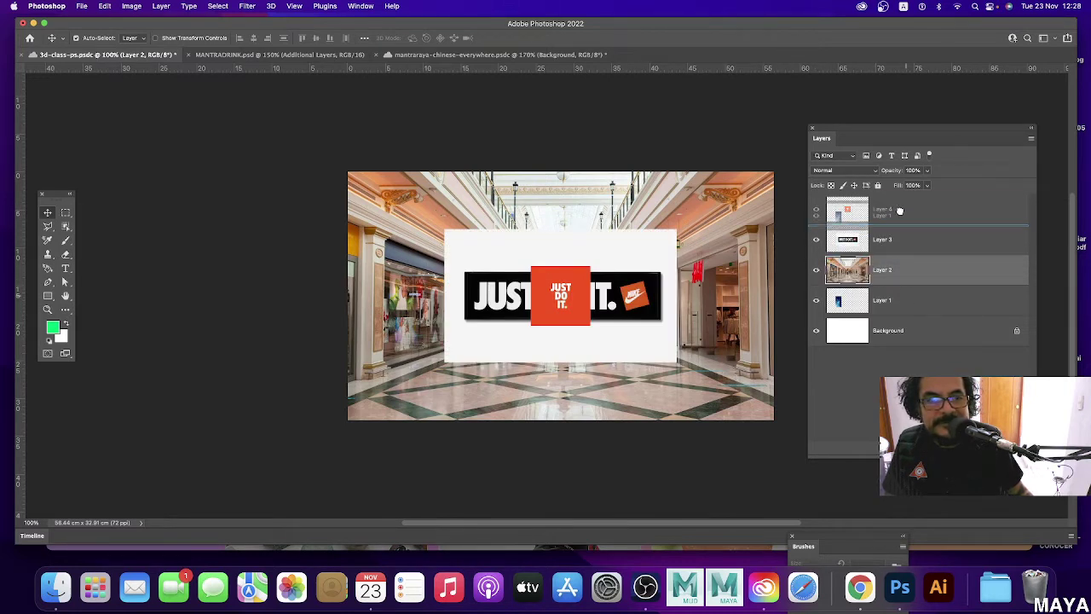
left_click_drag(907, 300, 902, 209)
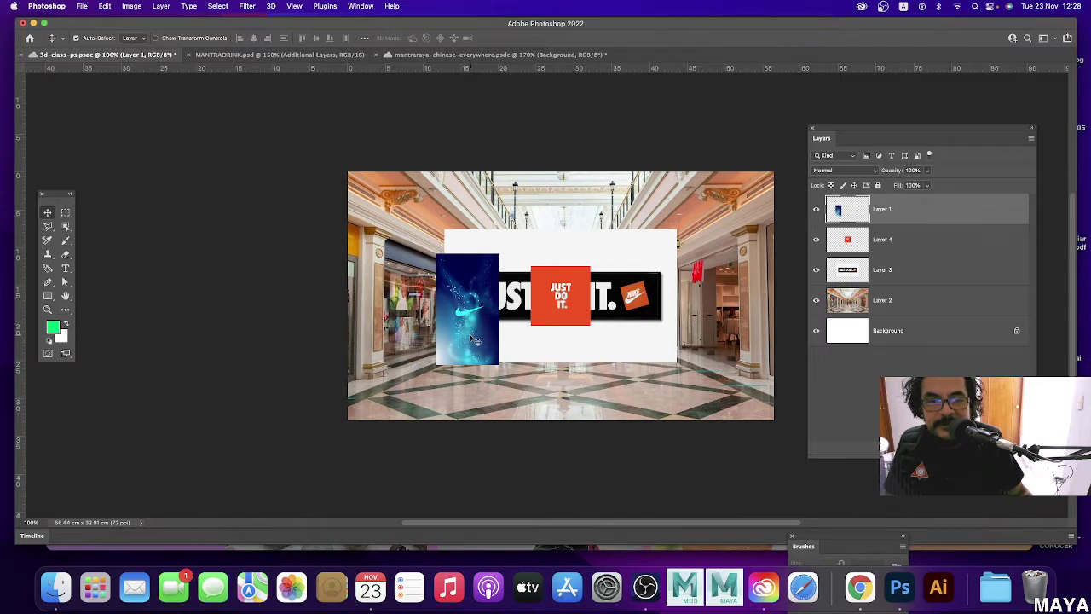
mouse_move(469, 342)
left_mouse_down()
mouse_move(482, 364)
mouse_move(460, 368)
left_mouse_up()
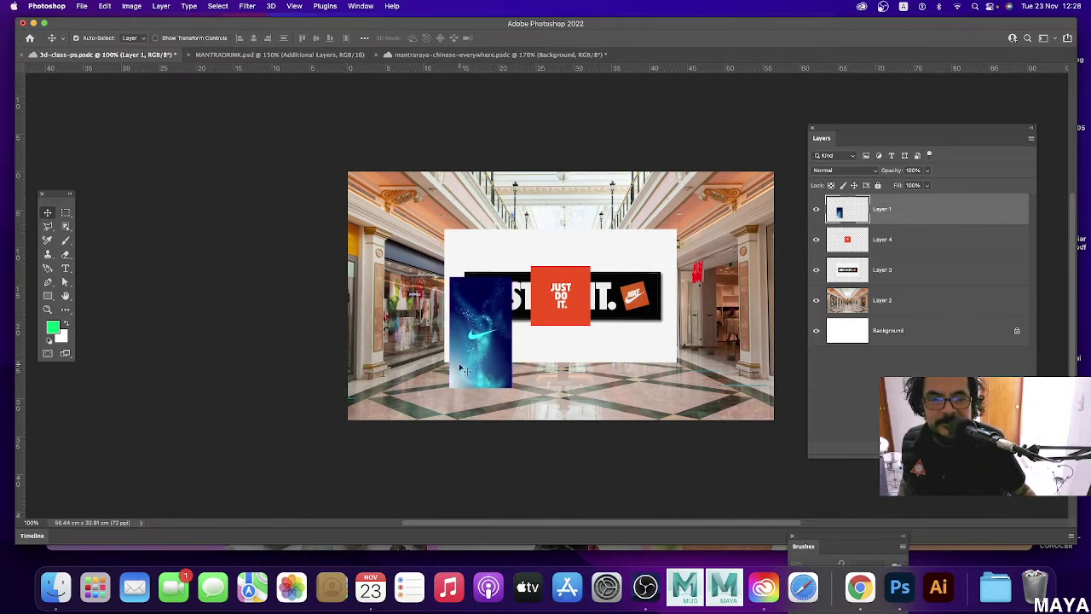
Hide Layers 3 and 4 again, fine-position the Nike poster over the storefront, and save.
left_click(817, 240)
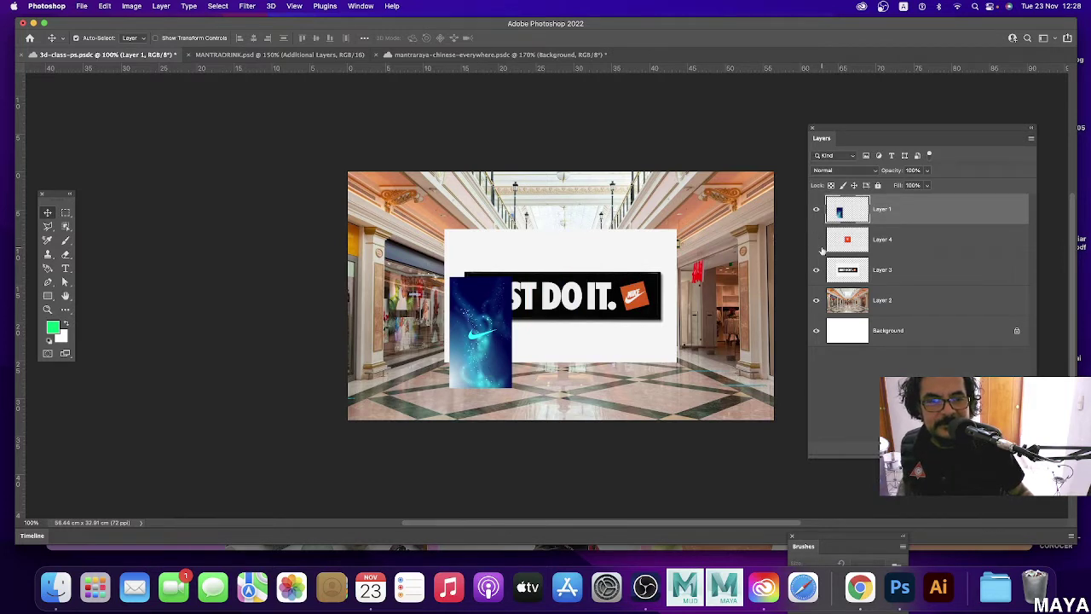
left_click(815, 271)
left_click_drag(479, 337, 485, 330)
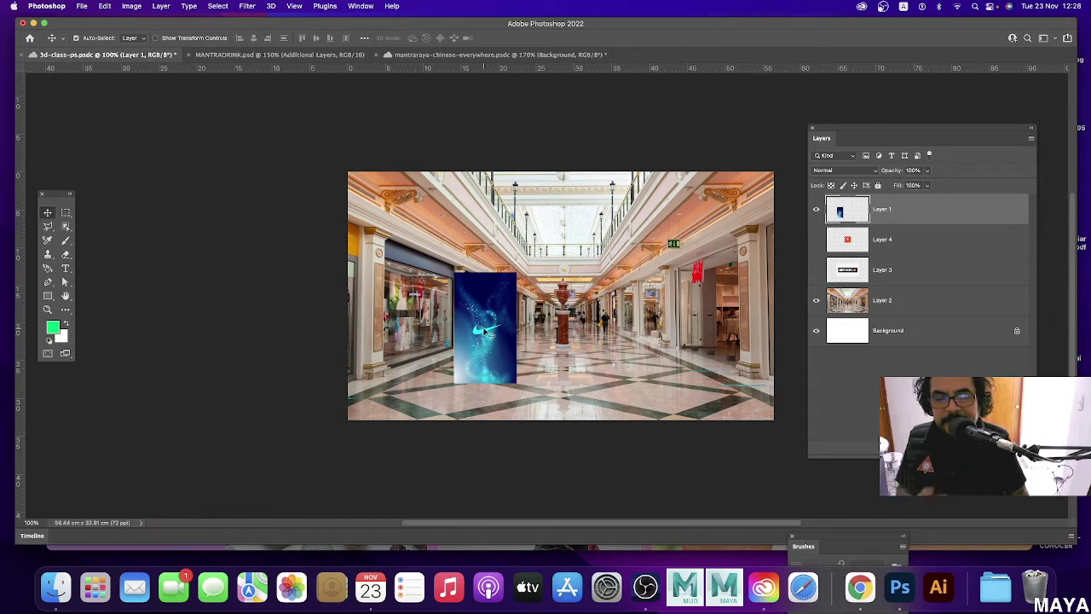
key("super+s")
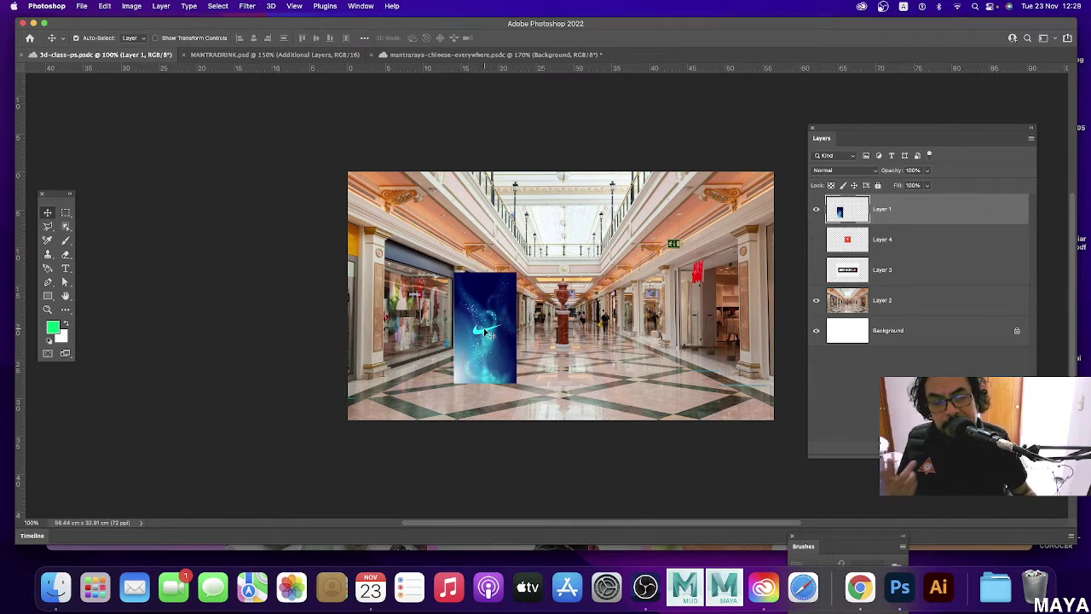
left_click_drag(490, 334, 492, 335)
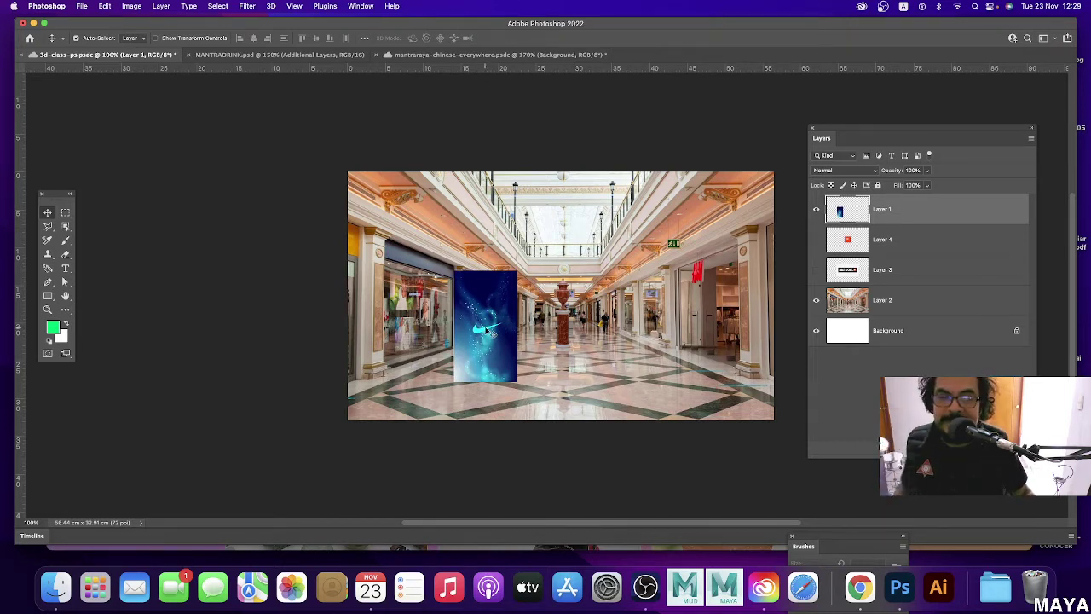
Apply 3D > New 3D Extrusion from Selected Layer to the Nike poster layer.
left_click(270, 7)
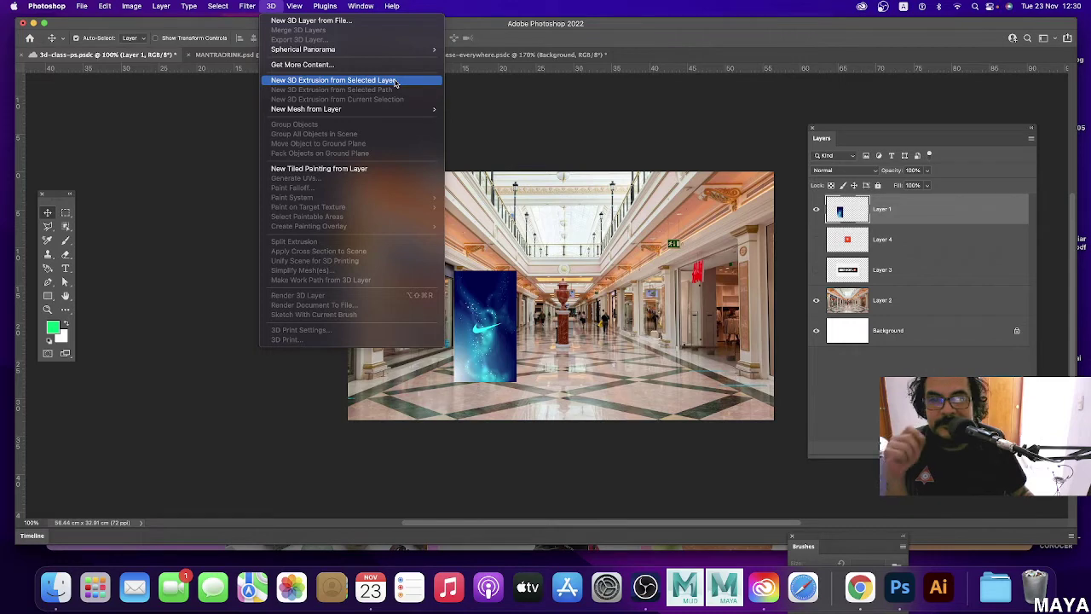
left_click(395, 81)
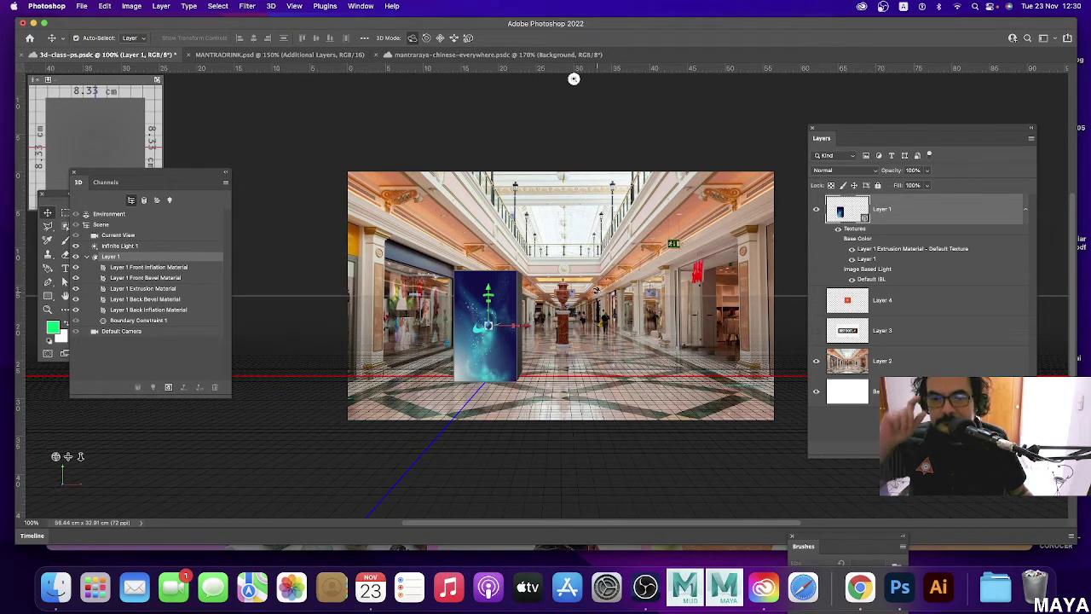
Move the 3D scene panel and lower the Tools panel on the left so they no longer overlap.
left_click_drag(194, 173, 246, 240)
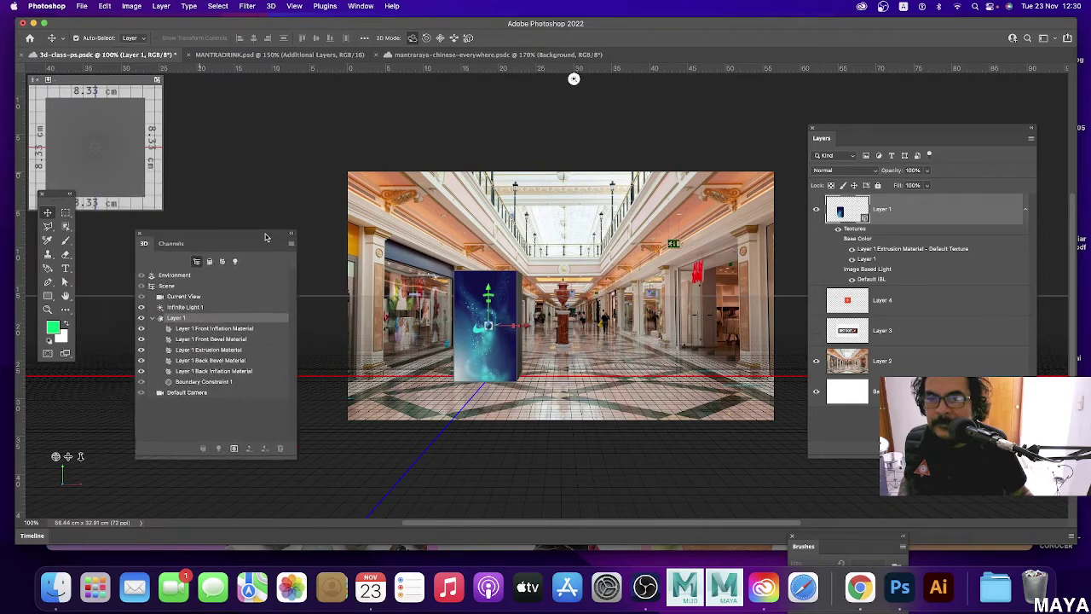
left_click_drag(67, 201, 69, 229)
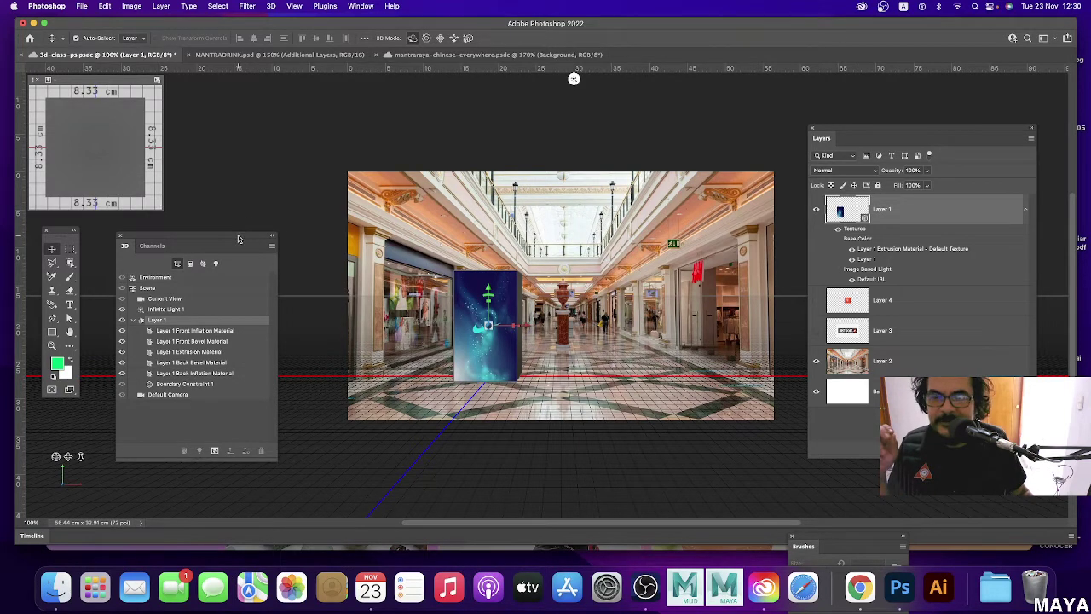
left_click_drag(238, 240, 268, 235)
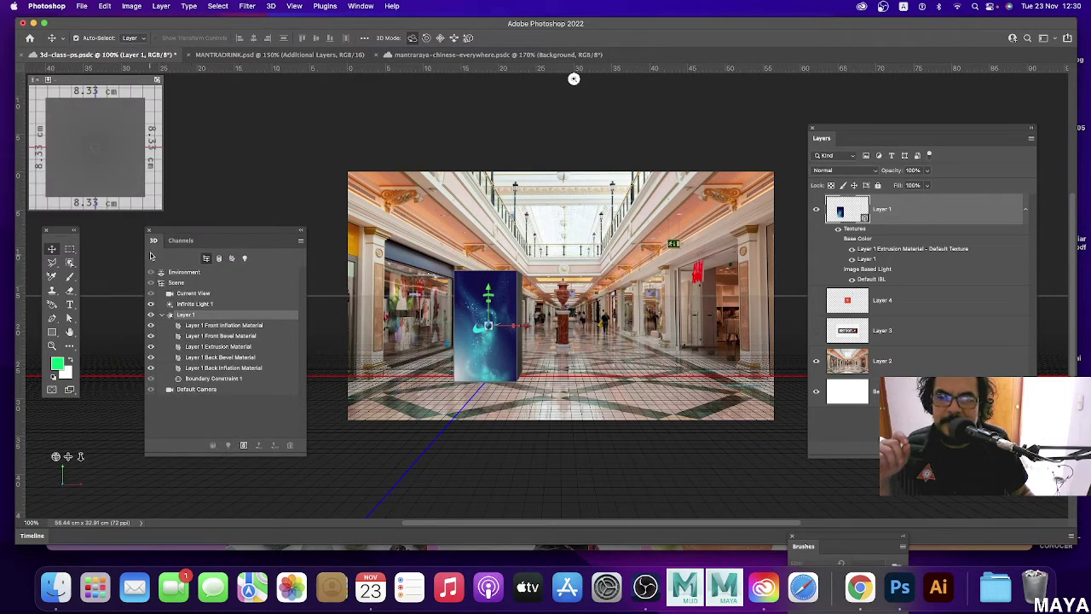
left_click_drag(154, 243, 130, 260)
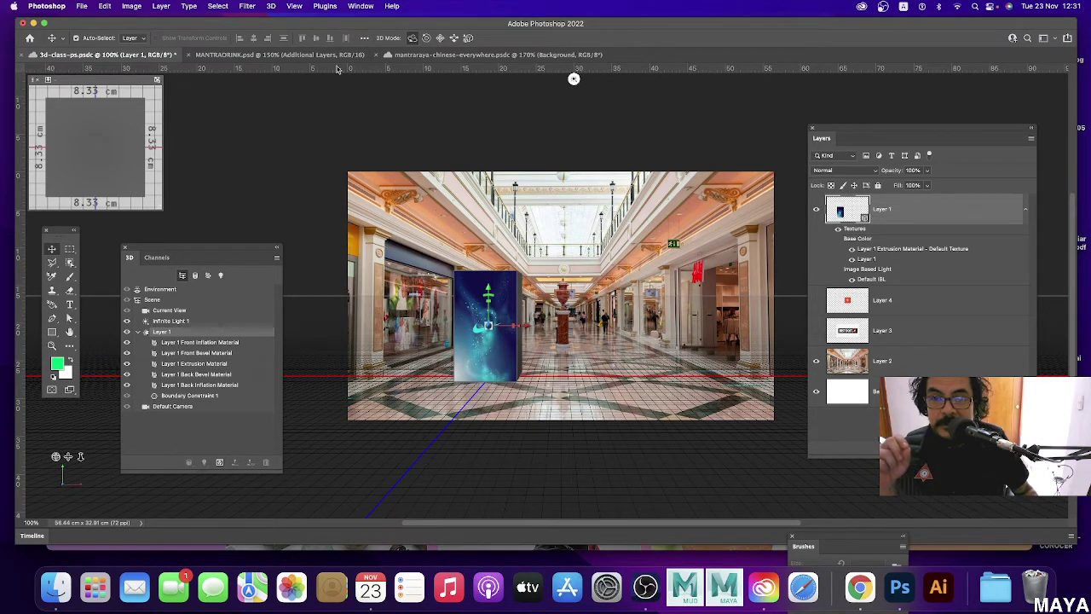
Show the Properties panel and arrange it beside the 3D panel, with the 8.32 cm mesh settings in front.
left_click(355, 7)
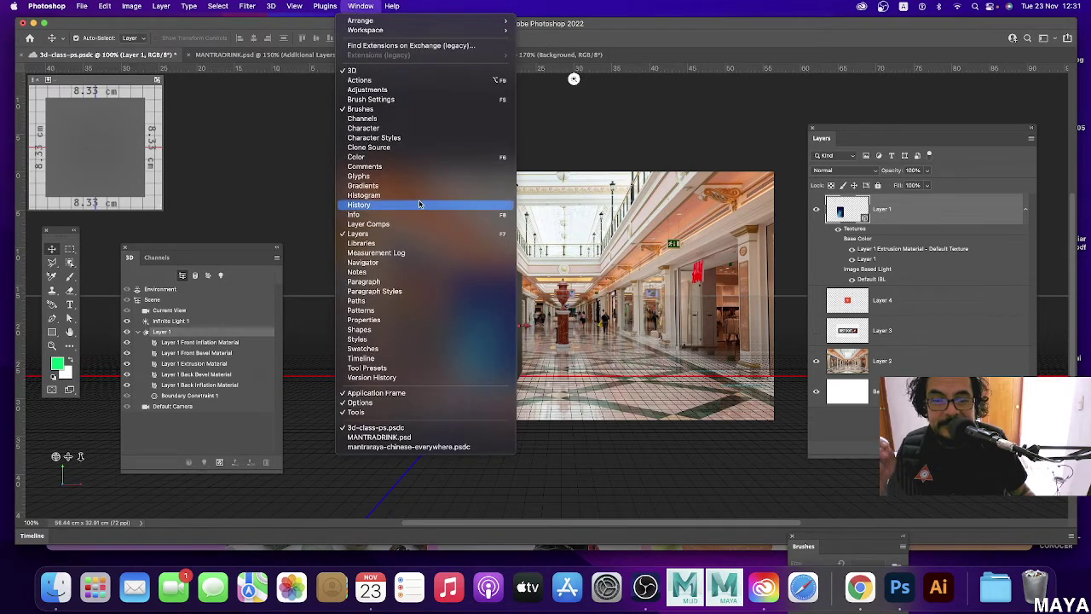
left_click(395, 321)
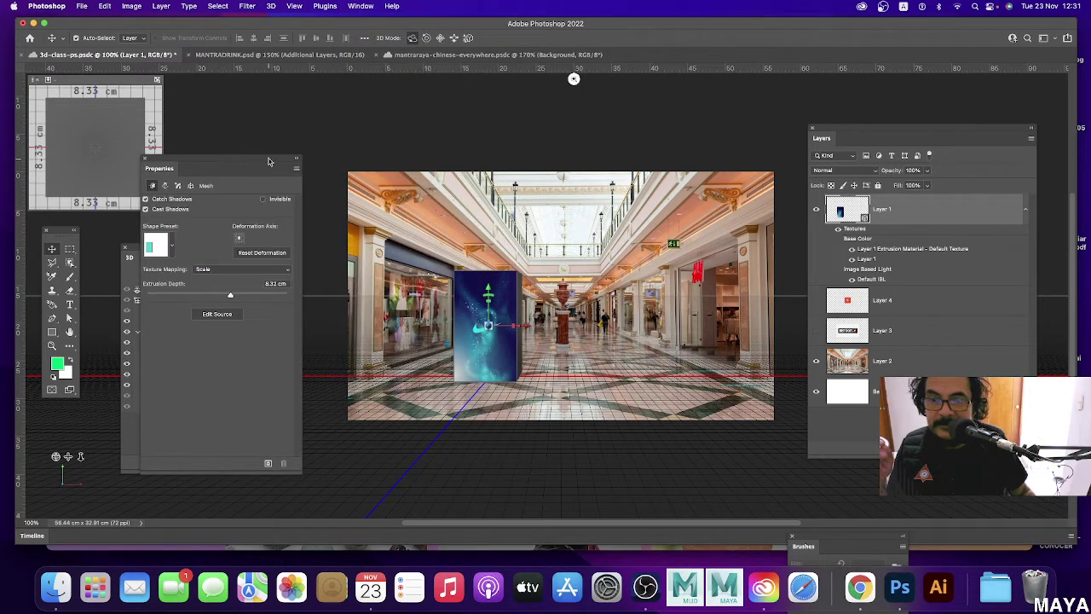
left_click_drag(269, 162, 371, 141)
left_click_drag(216, 252, 189, 249)
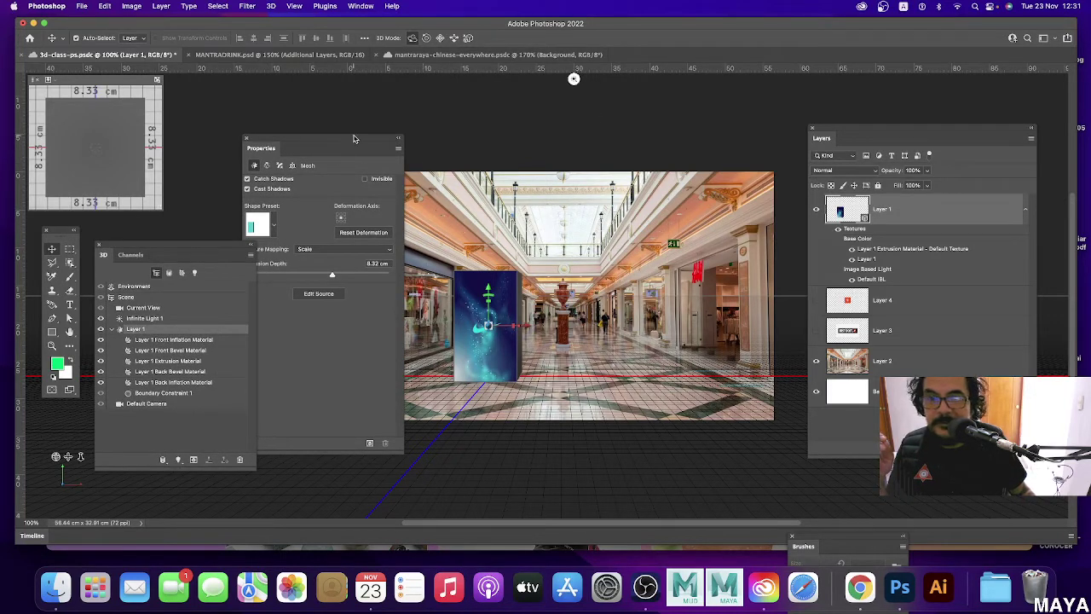
left_click_drag(355, 138, 307, 124)
left_click_drag(179, 251, 178, 251)
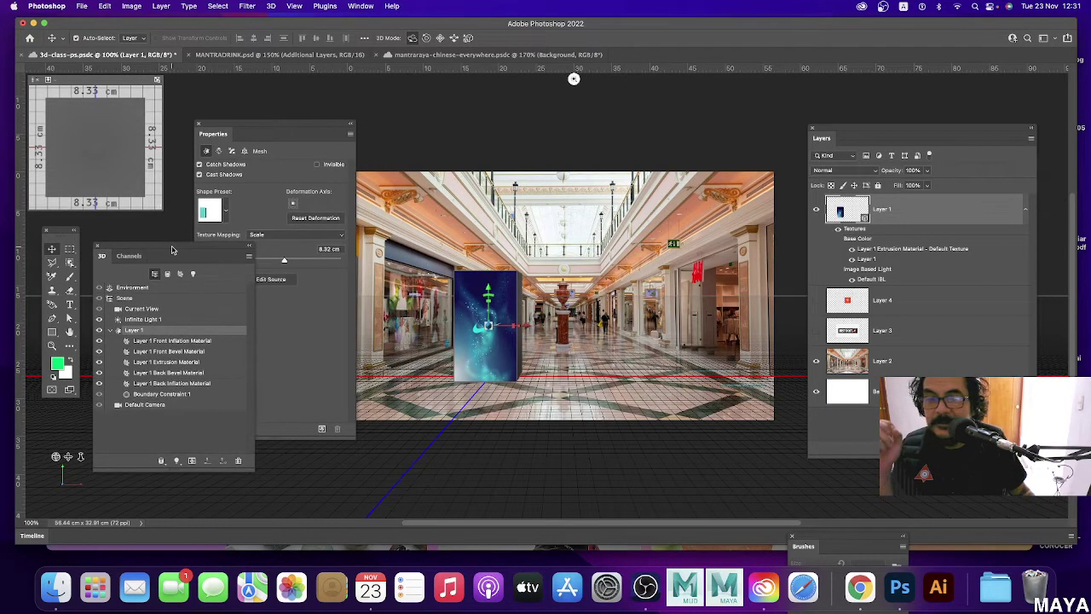
left_click(287, 124)
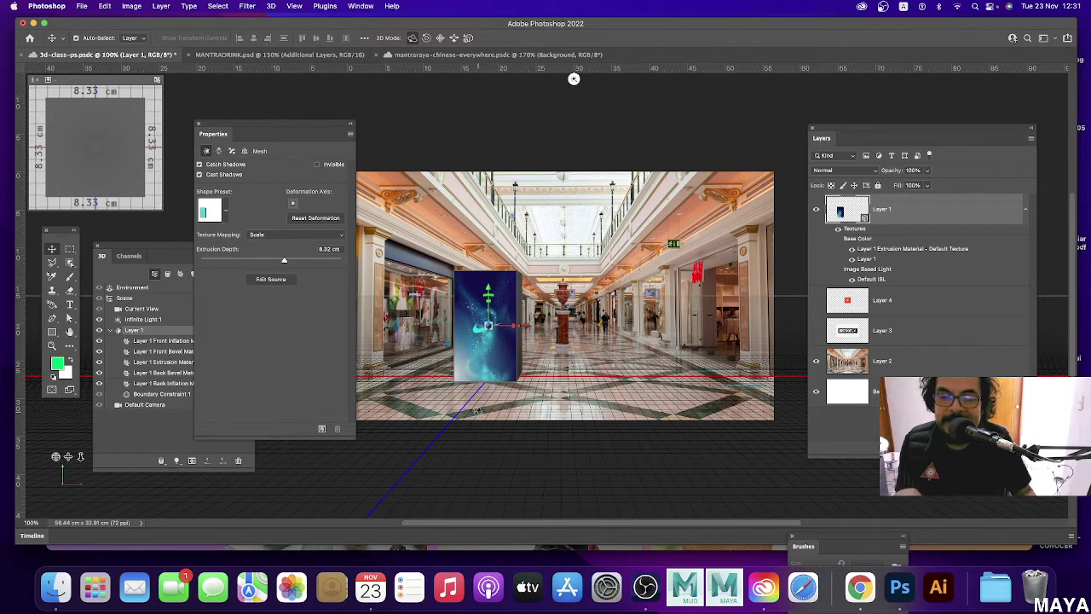
Drag the 3D scene panel down and to the right of the Properties panel.
left_click_drag(160, 250, 311, 304)
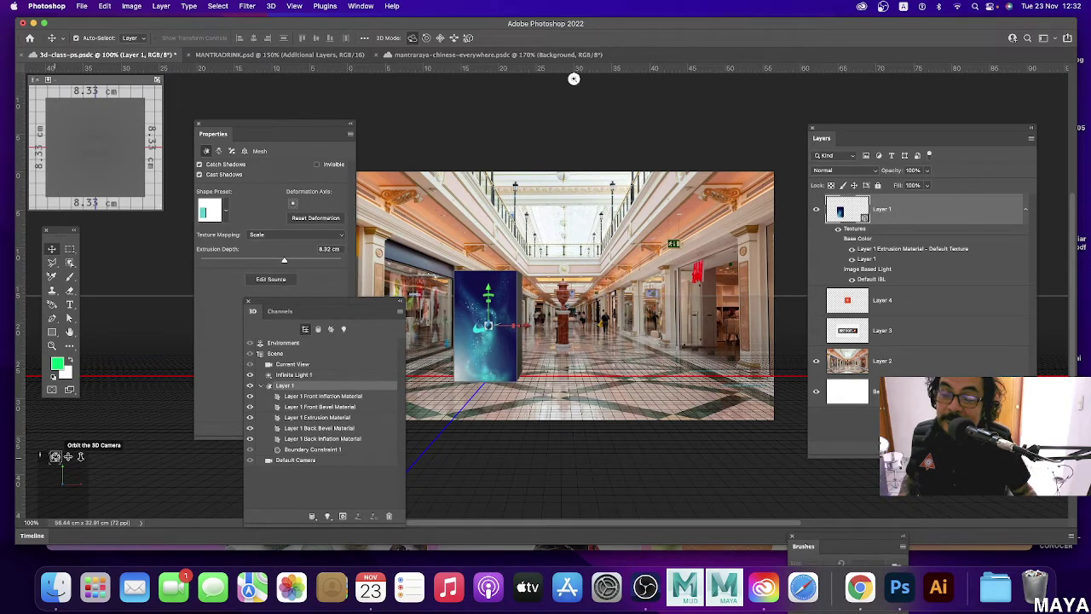
Orbit the camera to reveal the box's dark side, then detach Properties and move the Layers panel.
mouse_move(574, 78)
left_mouse_down()
mouse_move(659, 79)
mouse_move(486, 79)
left_mouse_up()
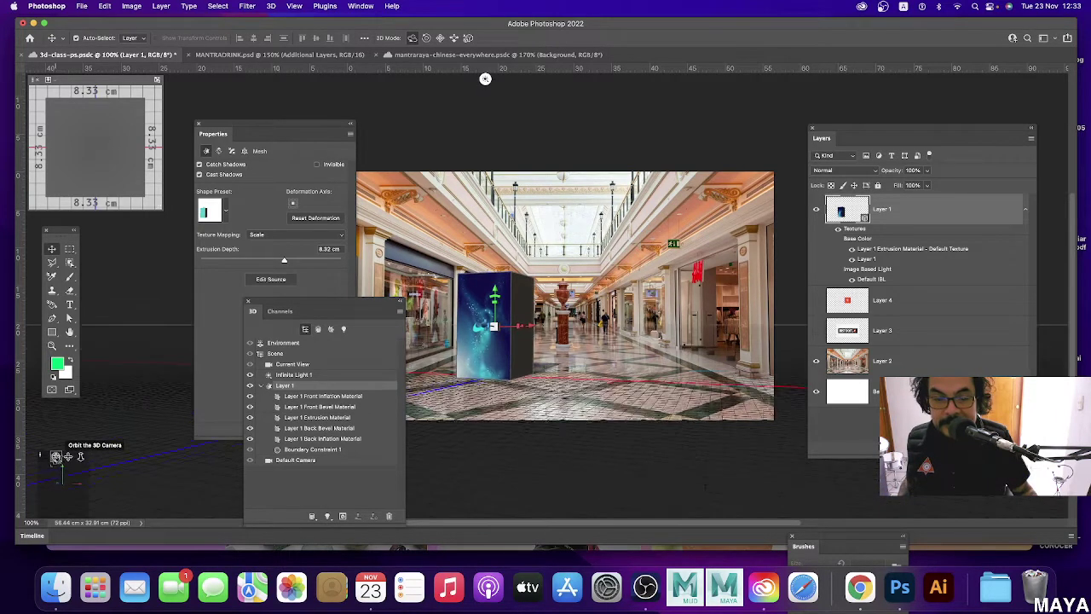
left_click_drag(484, 79, 765, 79)
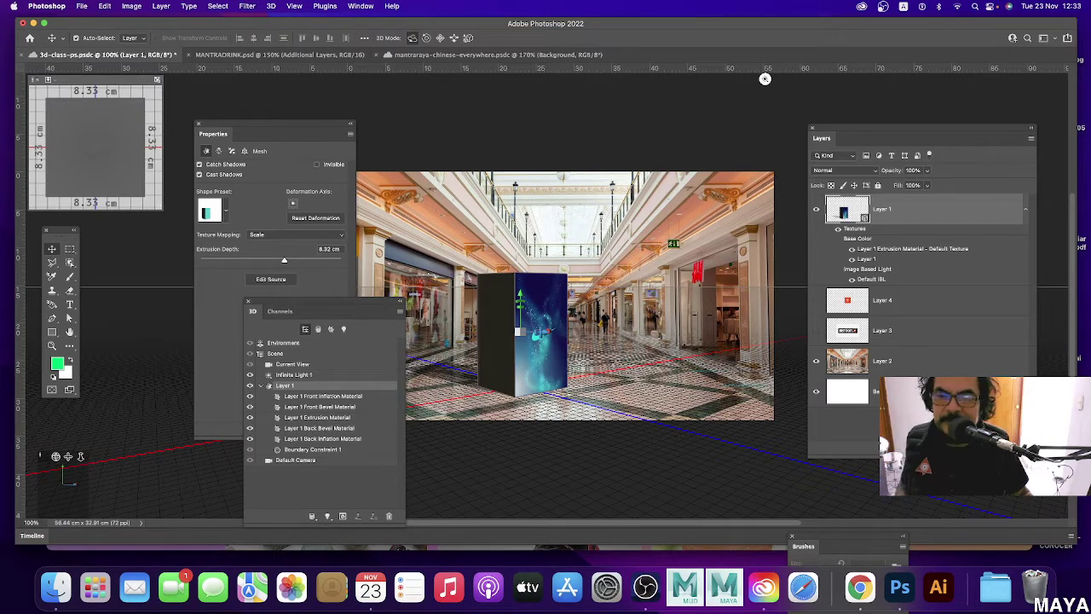
left_click_drag(314, 129, 305, 122)
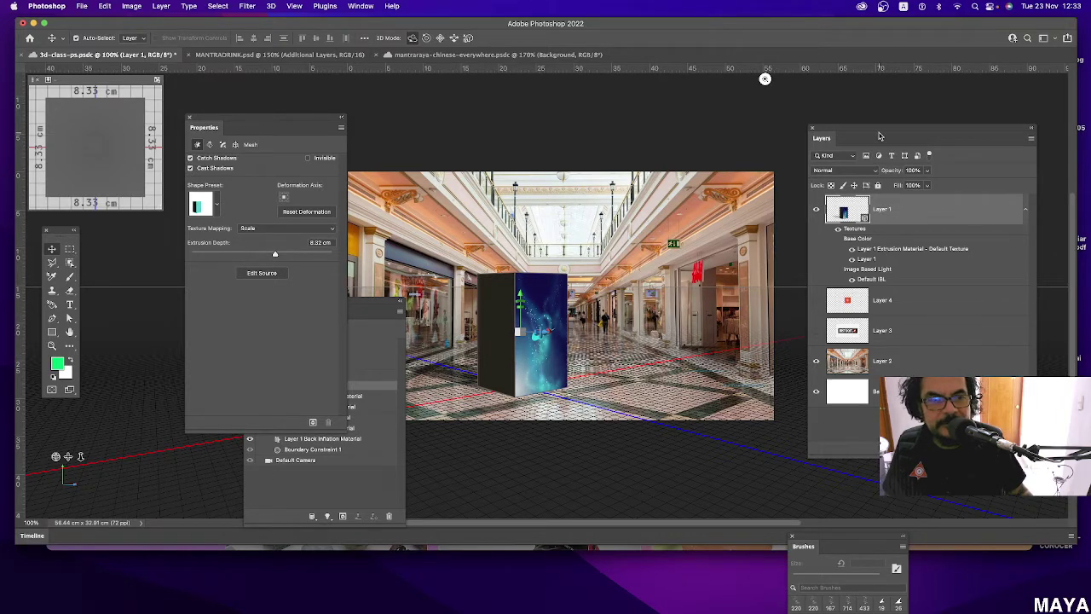
left_click_drag(875, 129, 841, 122)
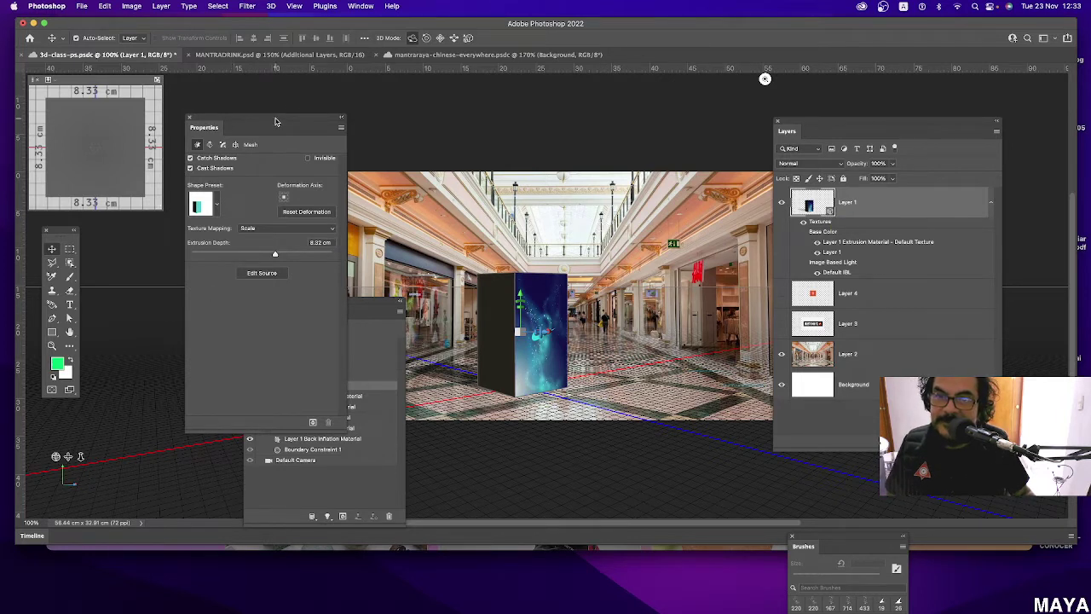
Halve the poster box's extrusion depth from 8.32 cm to 4.16 cm and shift it slightly.
left_click_drag(276, 122, 271, 118)
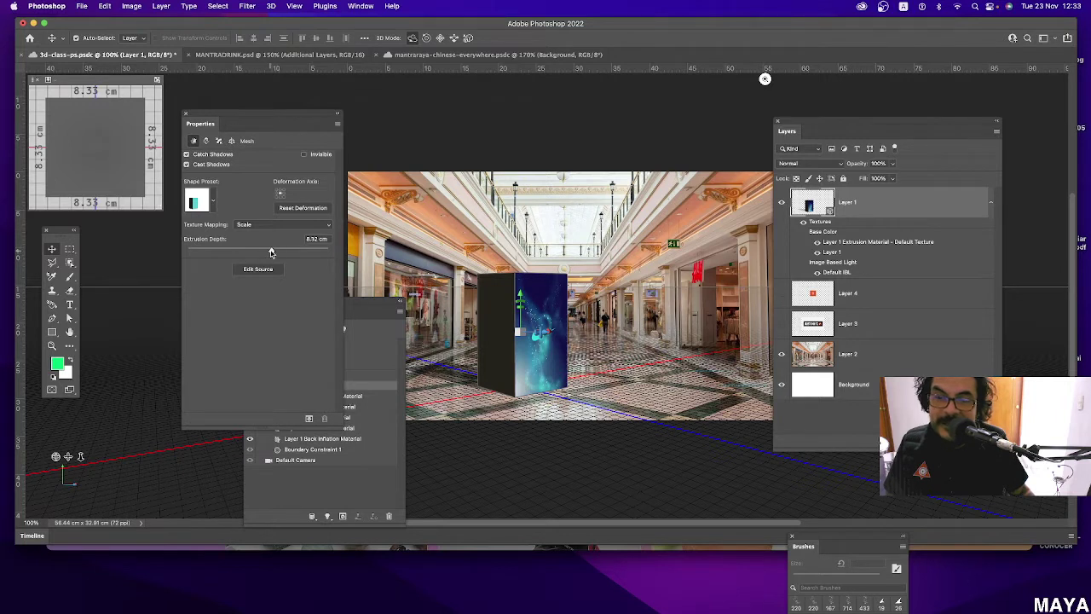
left_click_drag(271, 252, 265, 253)
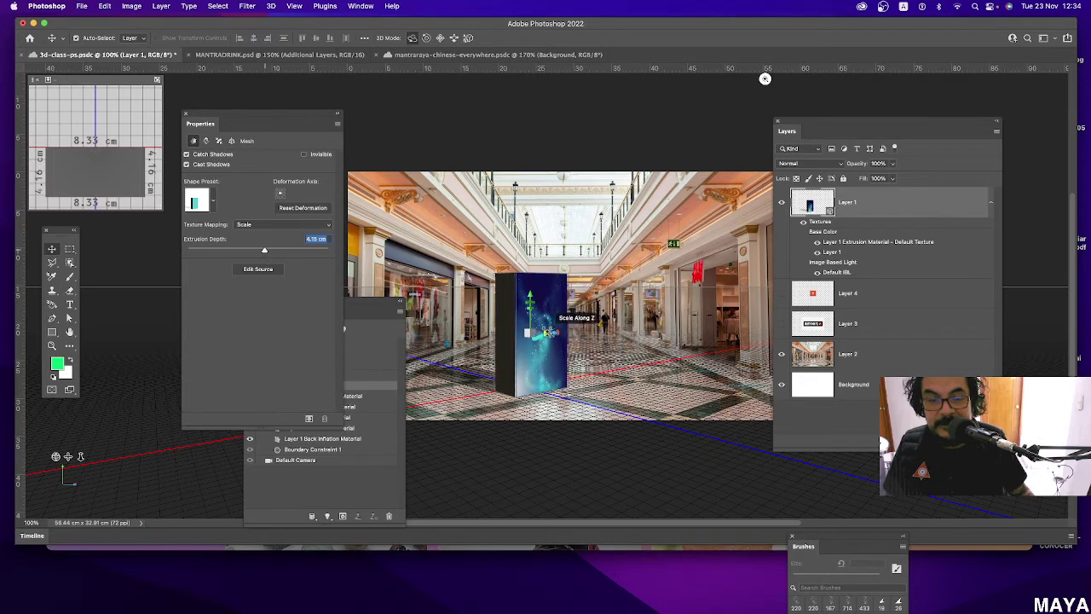
left_click_drag(554, 332, 545, 332)
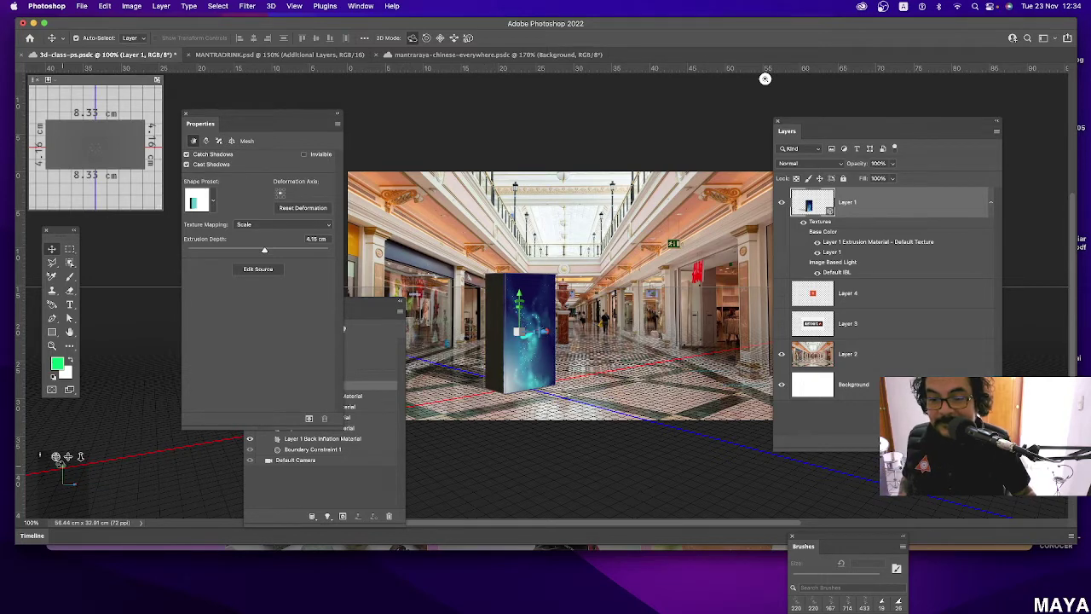
Orbit and pan the scene camera to recentre the thinner Nike box in the corridor.
mouse_move(56, 457)
left_mouse_down()
mouse_move(4, 456)
mouse_move(68, 469)
mouse_move(112, 460)
mouse_move(40, 455)
left_mouse_up()
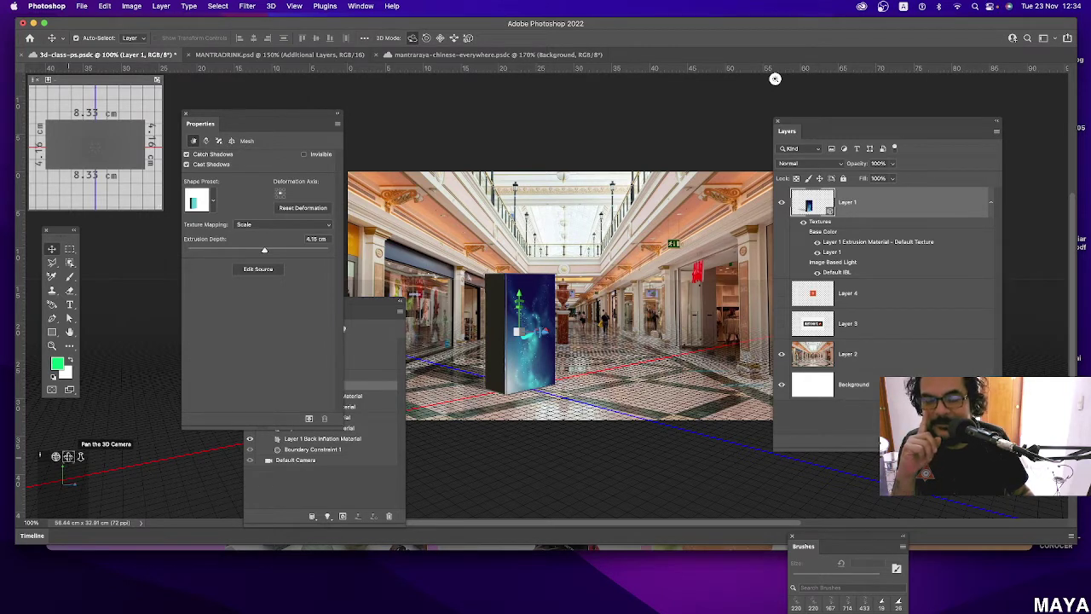
mouse_move(80, 456)
left_mouse_down()
mouse_move(86, 447)
mouse_move(68, 457)
mouse_move(110, 453)
left_mouse_up()
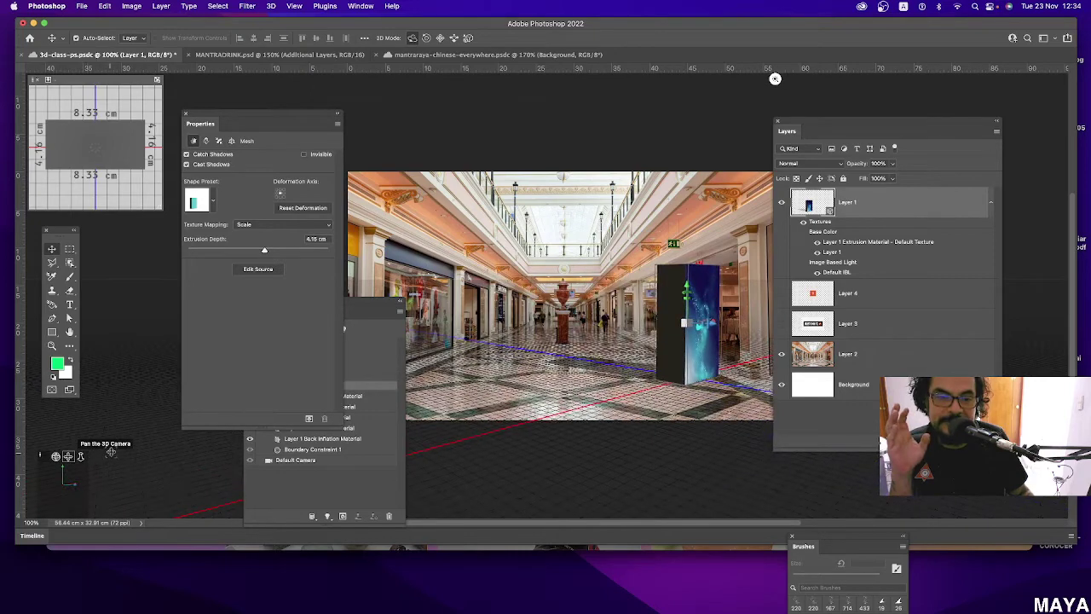
mouse_move(110, 453)
left_mouse_down()
mouse_move(57, 445)
mouse_move(62, 456)
left_mouse_up()
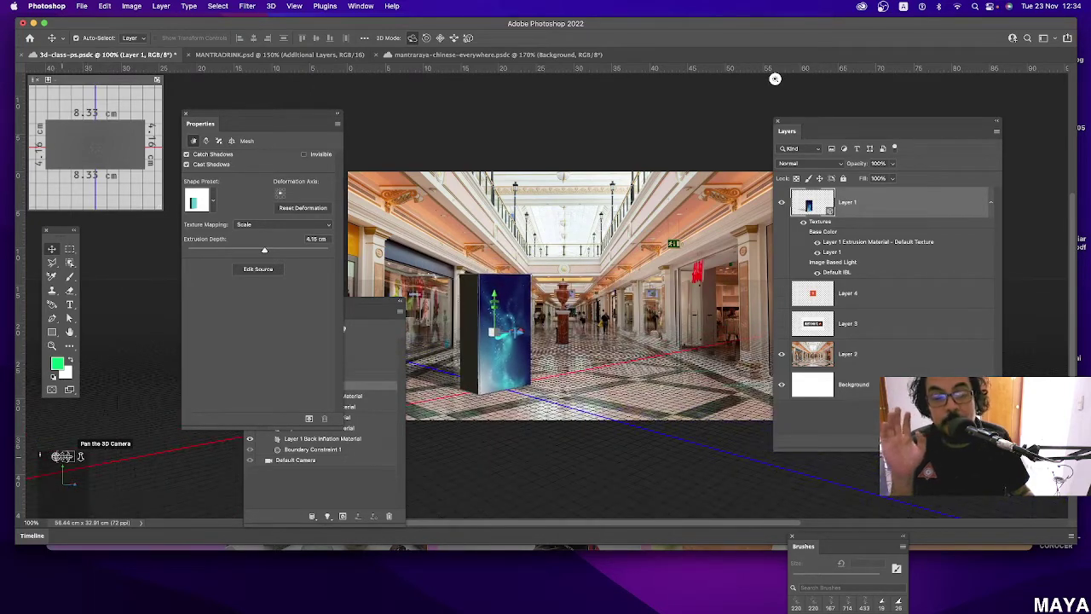
left_click_drag(62, 456, 68, 449)
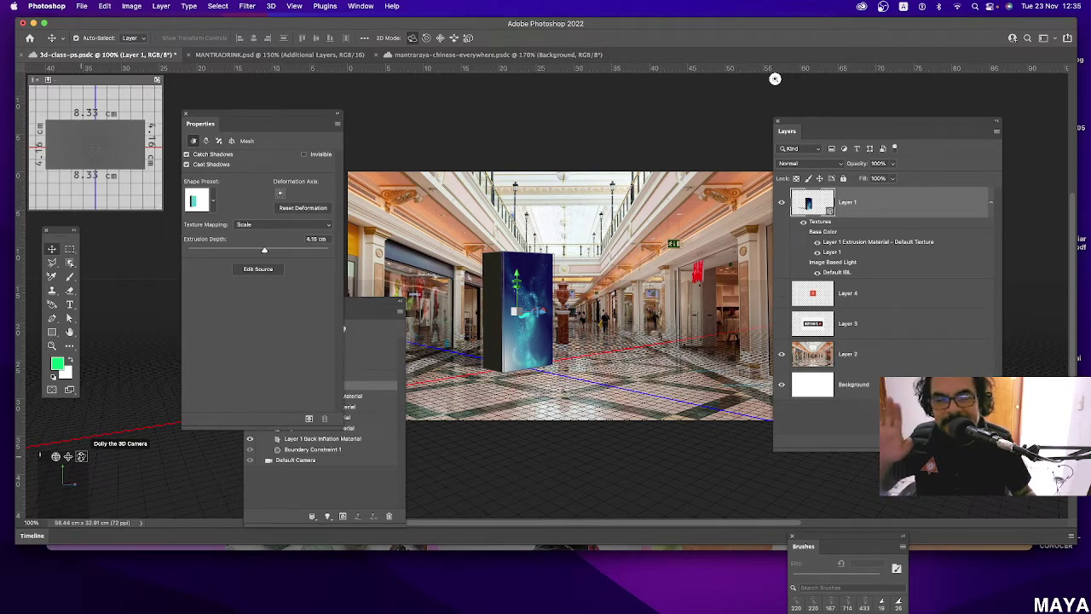
Dolly the scene camera toward the Nike box so it appears larger.
left_click_drag(81, 456, 168, 611)
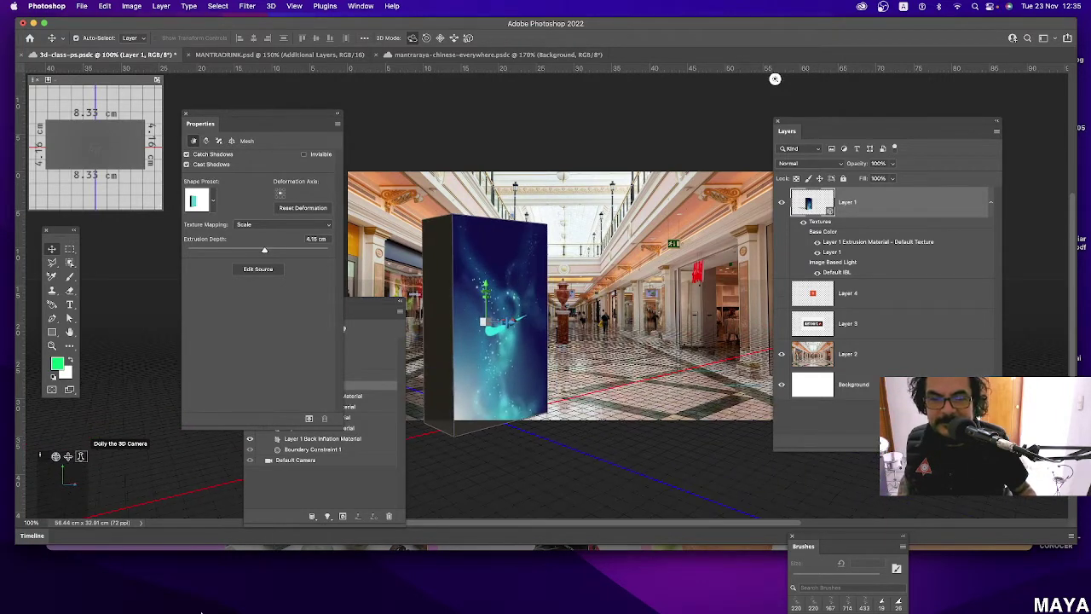
mouse_move(81, 468)
left_mouse_down()
mouse_move(110, 538)
mouse_move(102, 386)
left_mouse_up()
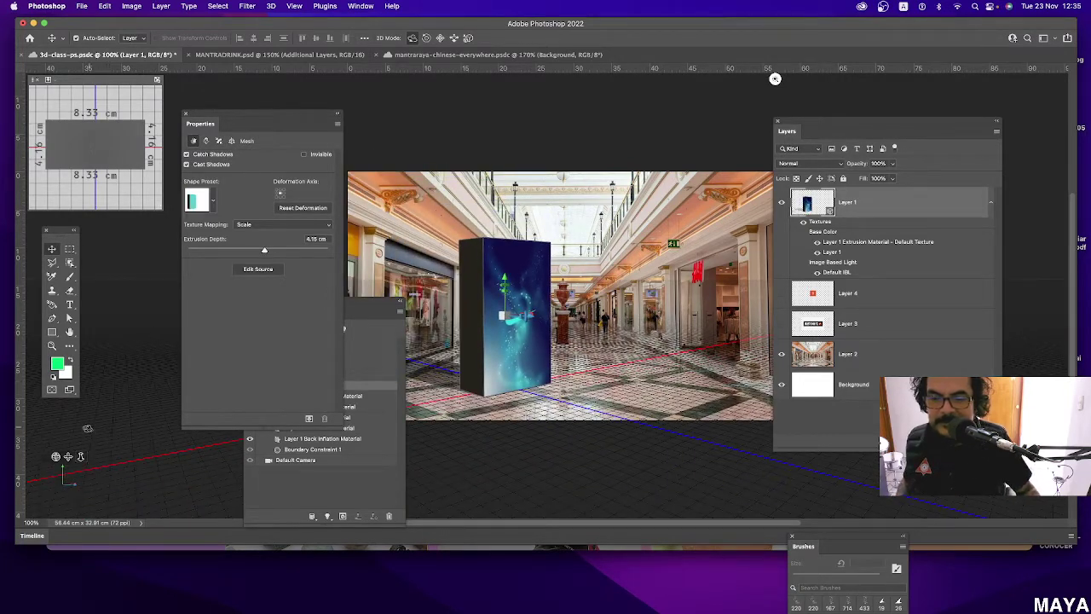
Dolly the camera back to frame the box mid-corridor and bring the 3D panel forward.
left_click_drag(85, 427, 112, 479)
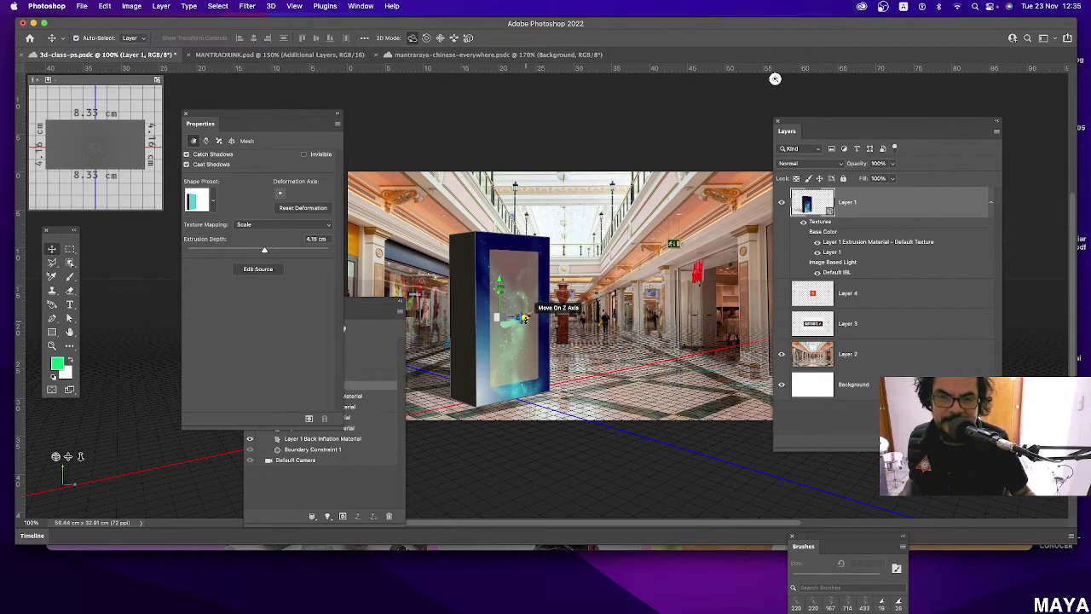
mouse_move(374, 300)
left_mouse_down()
mouse_move(387, 382)
mouse_move(339, 419)
mouse_move(273, 325)
left_mouse_up()
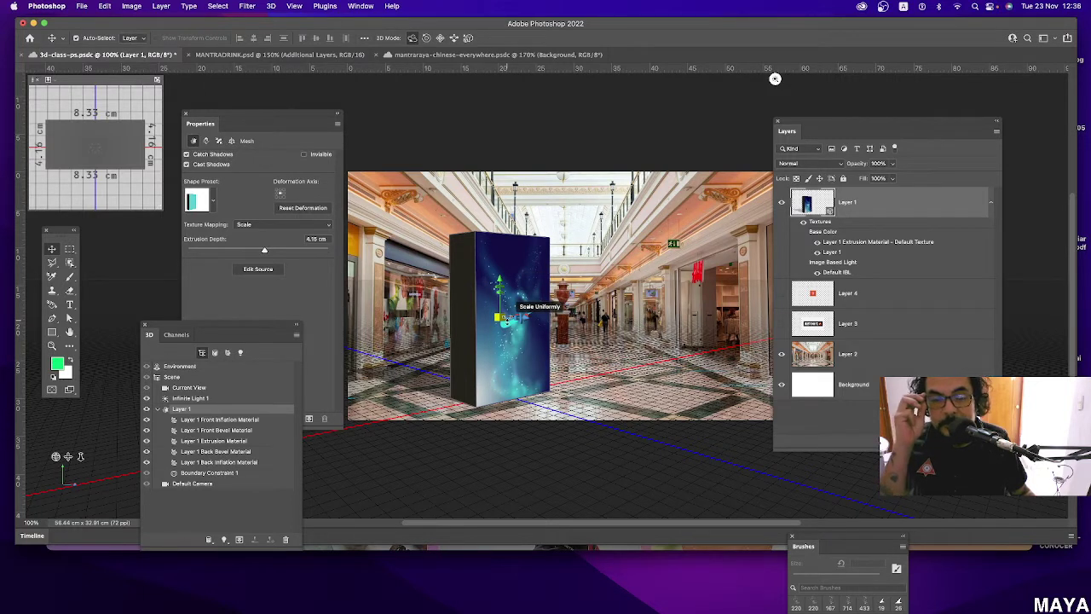
Slide the Nike box along its depth axis and raise it slightly mid-corridor.
left_click(503, 318)
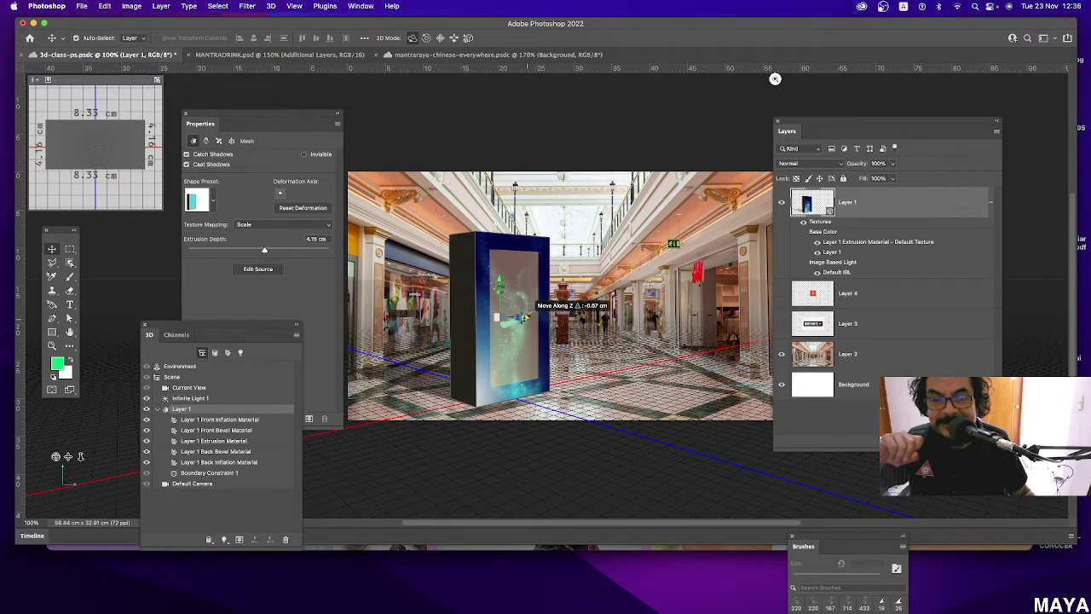
left_click_drag(525, 317, 497, 319)
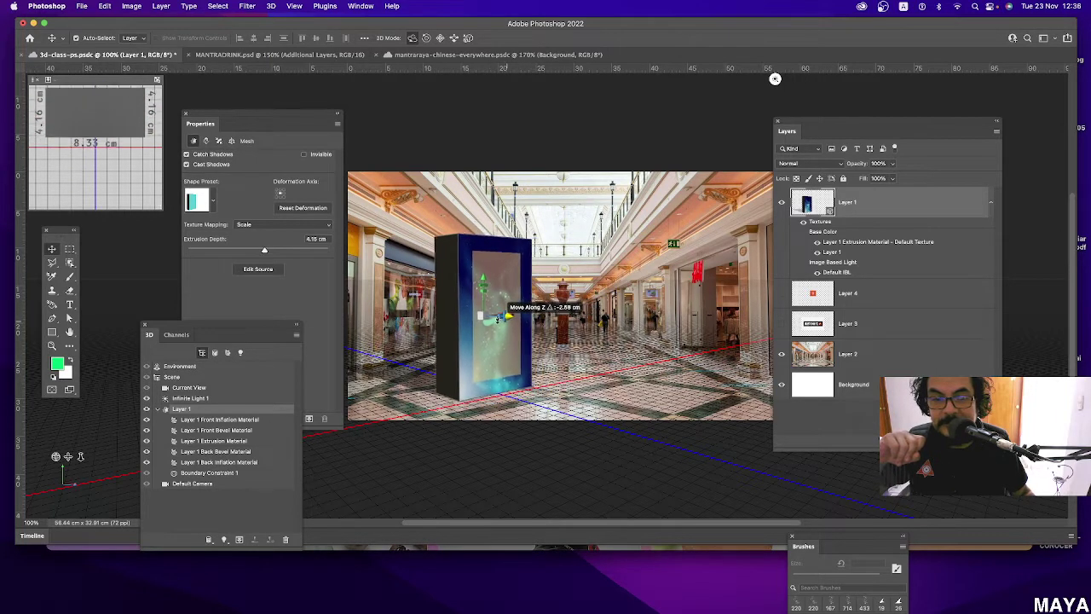
left_click_drag(498, 319, 545, 314)
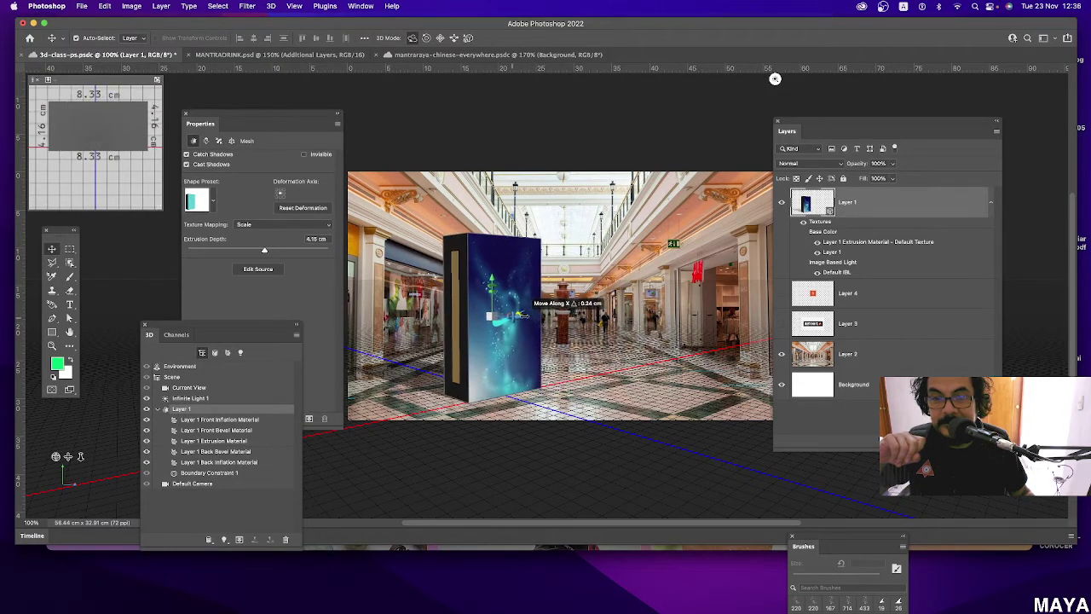
left_click_drag(545, 313, 499, 316)
left_click_drag(476, 278, 476, 255)
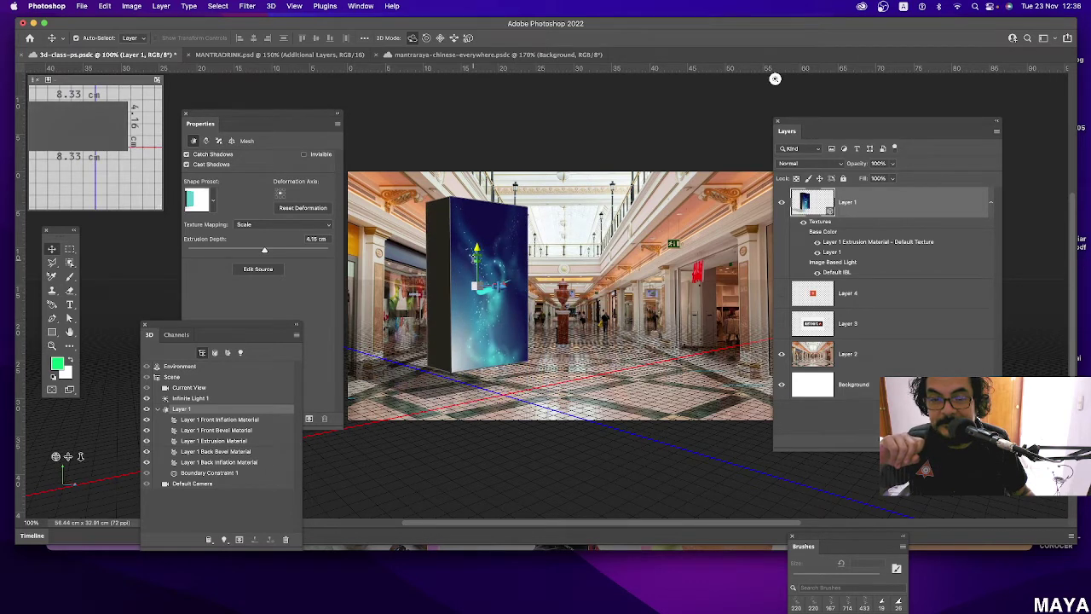
left_click_drag(473, 258, 515, 318)
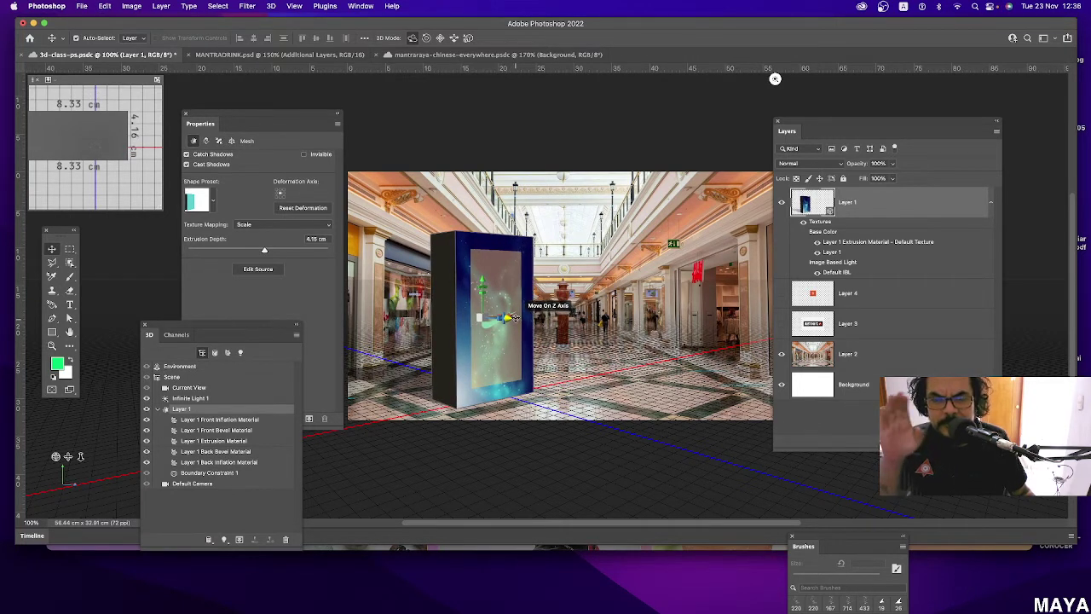
left_click_drag(515, 318, 505, 318)
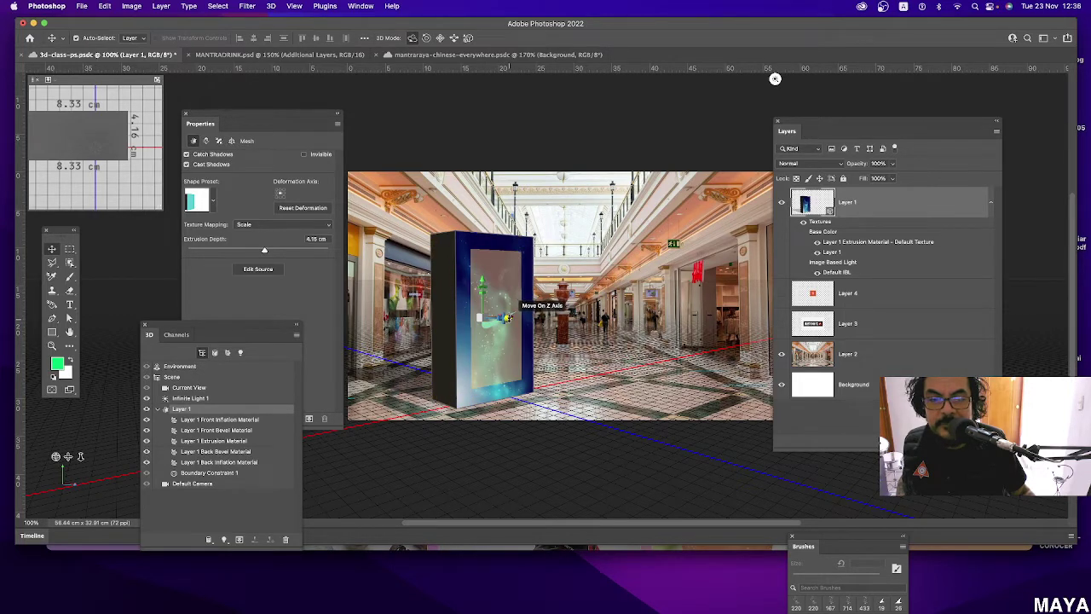
Rotate the box around its axes to turn its printed face toward the camera.
left_click_drag(508, 318, 477, 345)
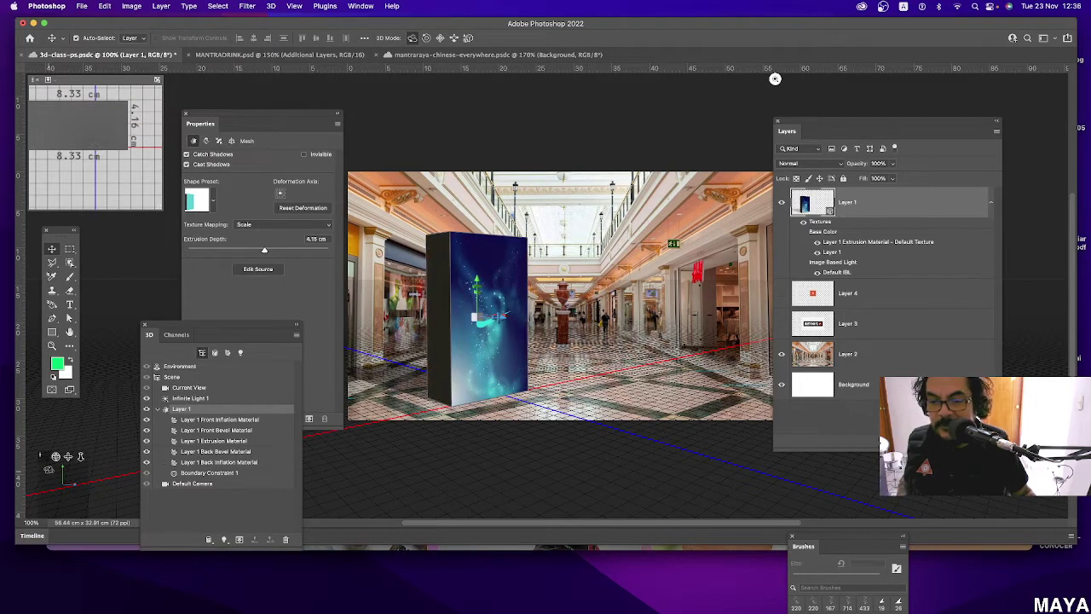
left_click_drag(55, 456, 51, 459)
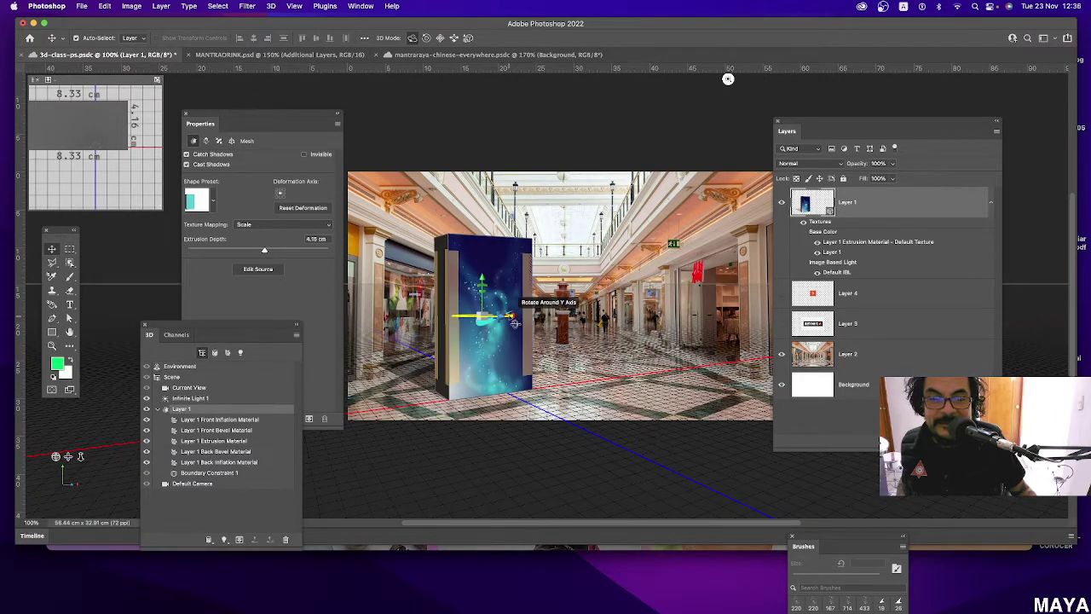
mouse_move(515, 322)
left_mouse_down()
mouse_move(433, 333)
mouse_move(482, 328)
mouse_move(506, 288)
mouse_move(481, 298)
left_mouse_up()
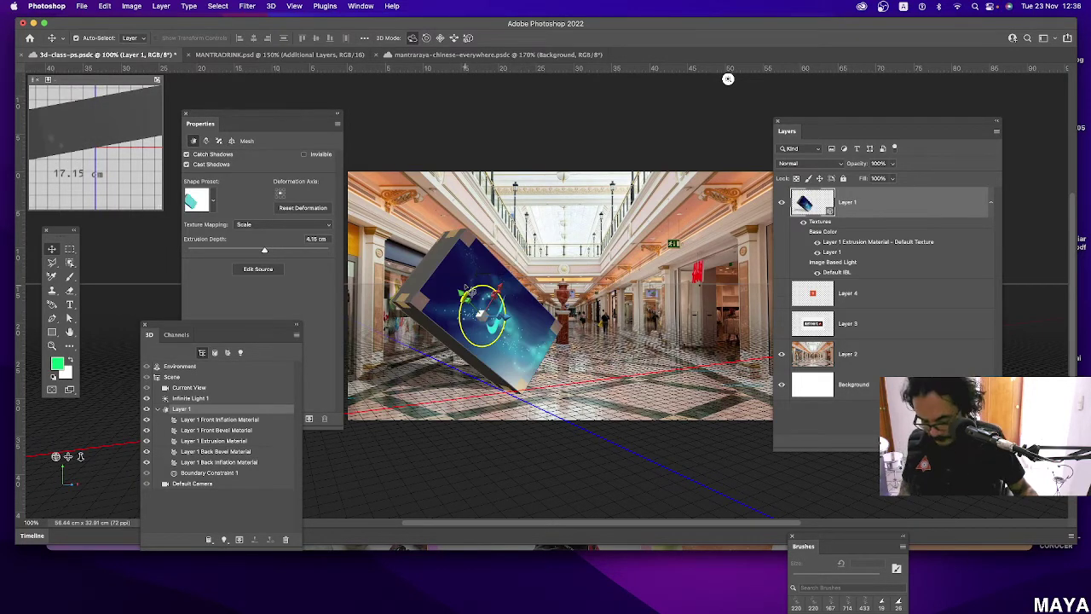
Undo the unwanted rotation and forward tilt of the poster box.
key("super+z")
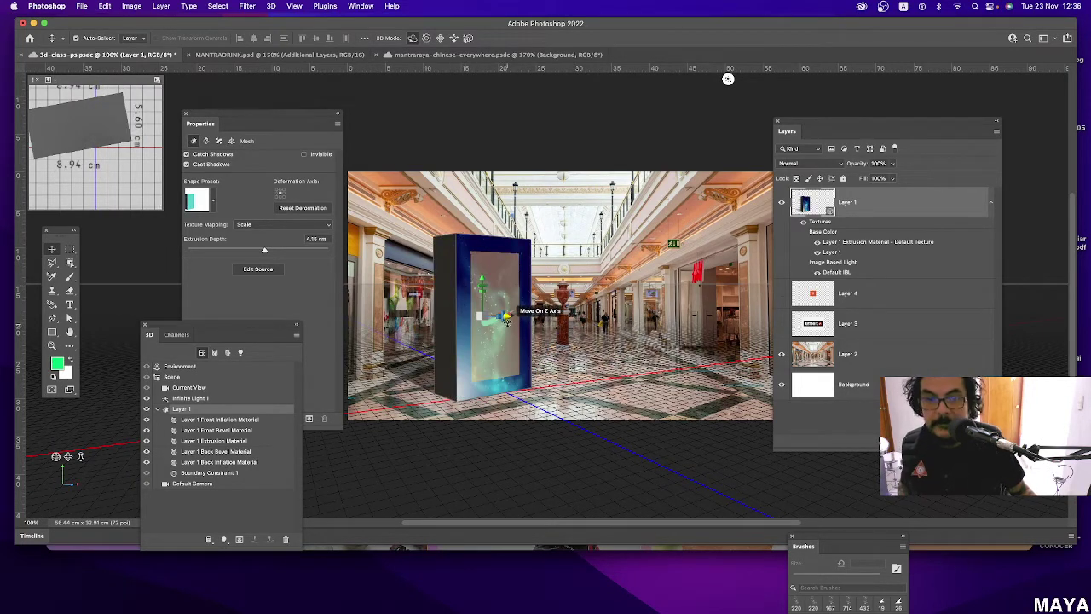
mouse_move(491, 297)
left_mouse_down()
mouse_move(495, 282)
mouse_move(472, 279)
left_mouse_up()
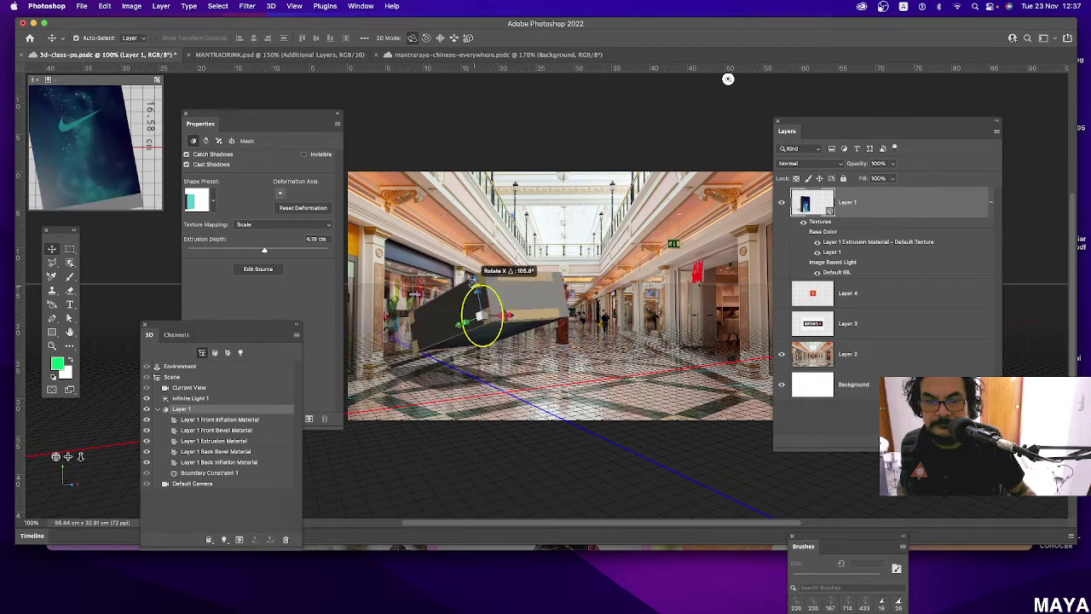
key("ctrl+z")
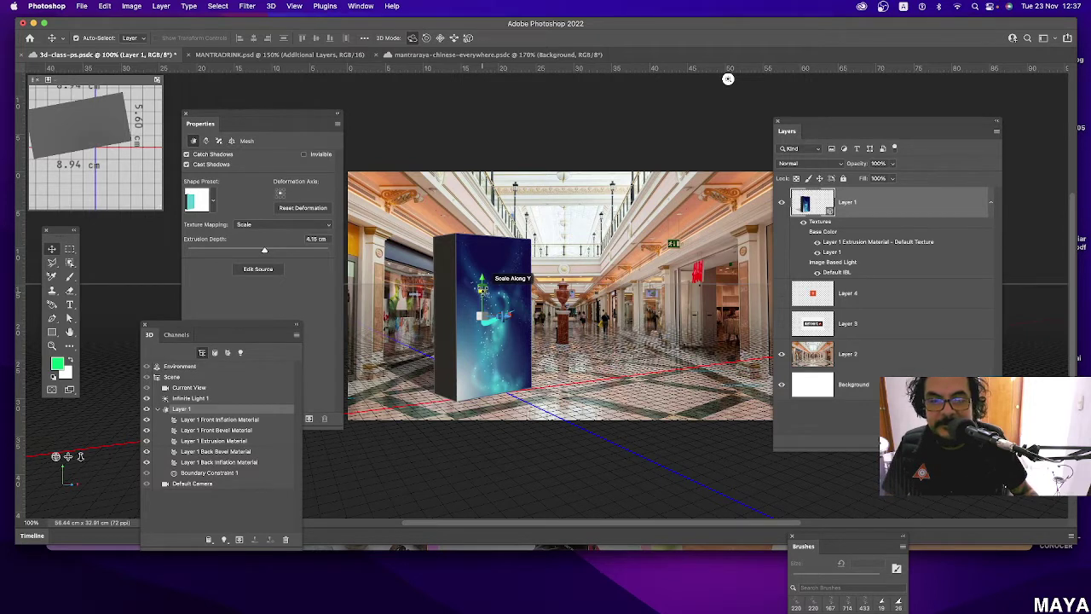
Adjust the box's height and depth, then scale it uniformly down to about 0.63.
left_click_drag(482, 290, 482, 284)
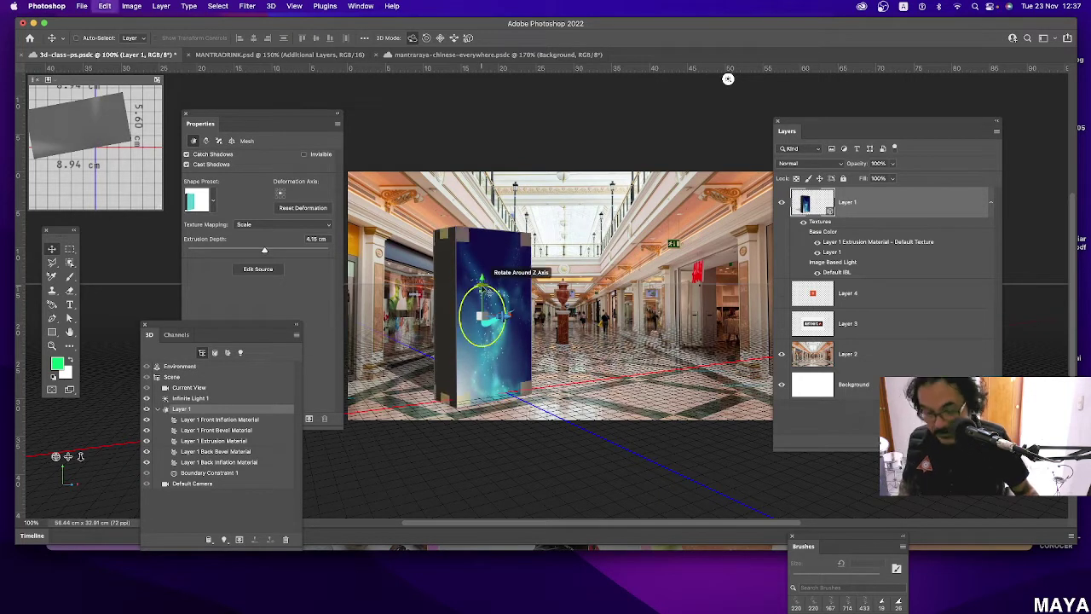
left_click_drag(482, 284, 522, 322)
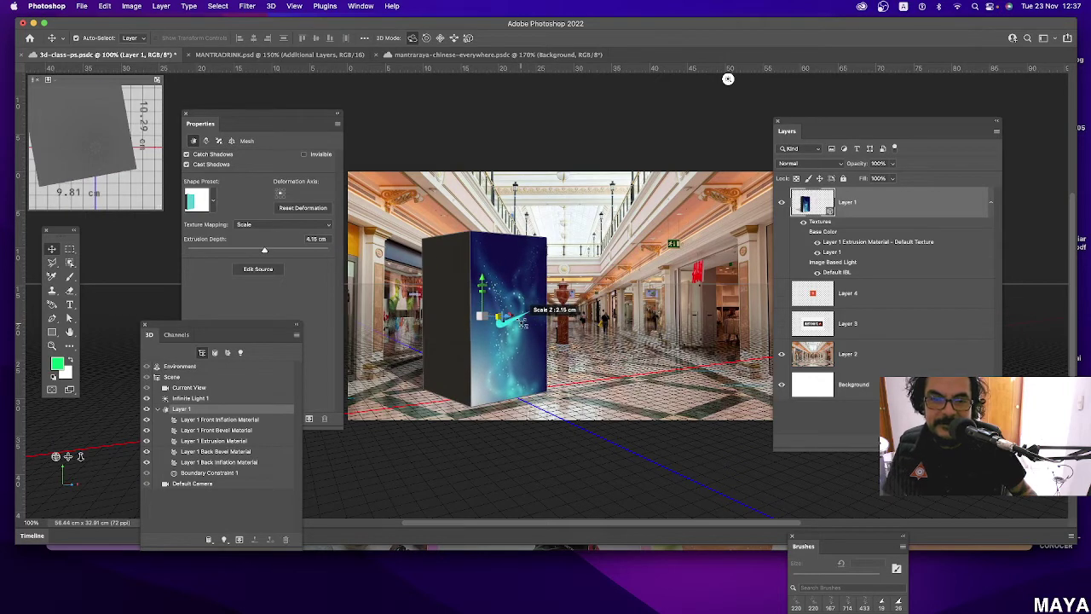
left_click_drag(522, 322, 526, 328)
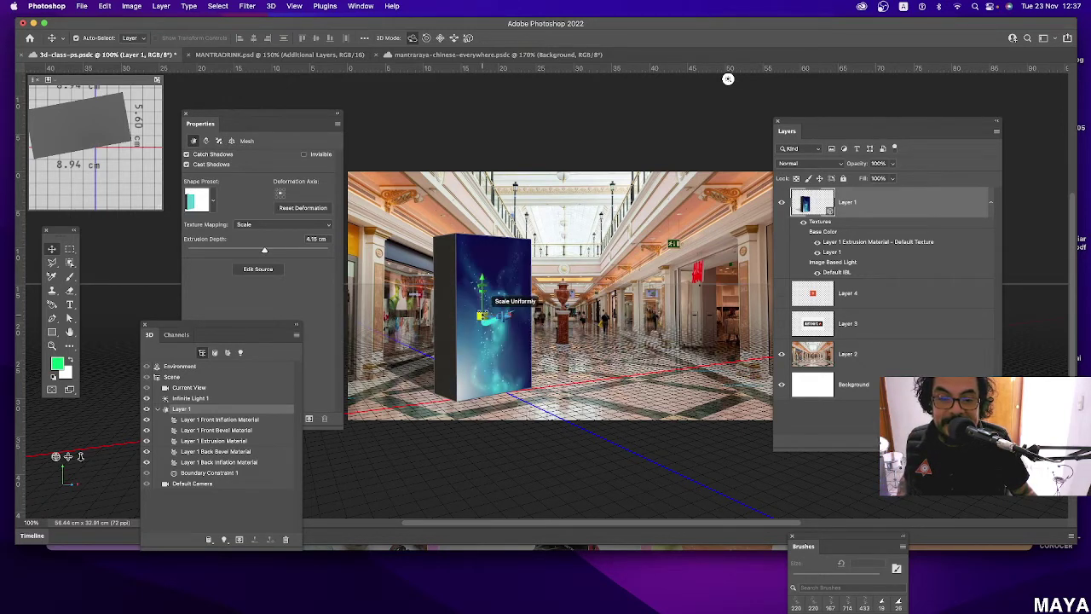
mouse_move(481, 315)
left_mouse_down()
mouse_move(494, 368)
mouse_move(483, 350)
left_mouse_up()
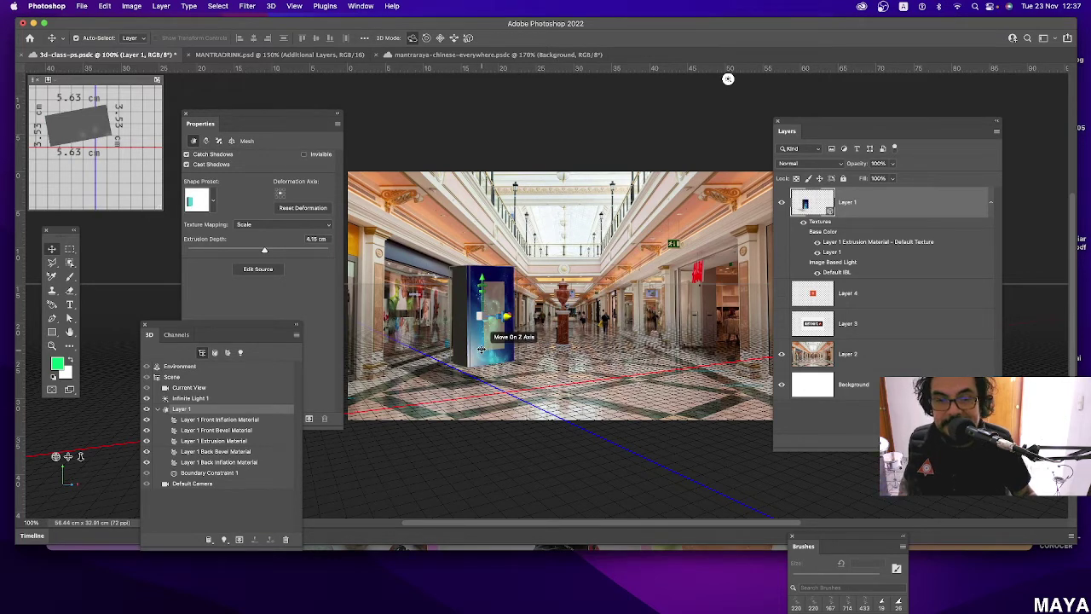
Move the Nike box left and closer to the camera, angled slightly to reveal one side face.
mouse_move(481, 350)
left_mouse_down()
mouse_move(494, 334)
mouse_move(445, 342)
left_mouse_up()
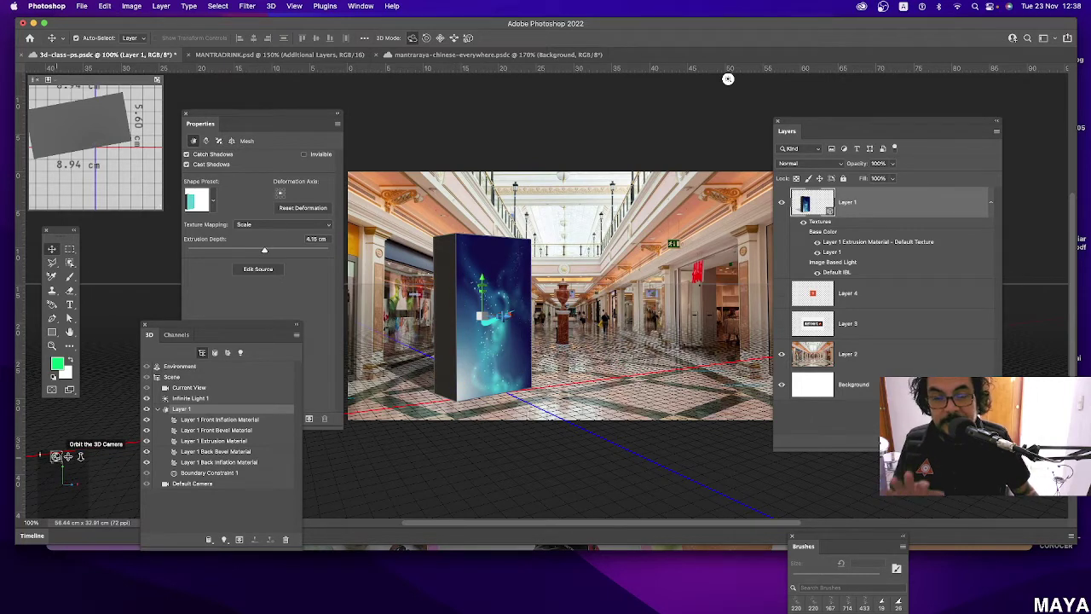
mouse_move(728, 78)
left_mouse_down()
mouse_move(553, 78)
mouse_move(594, 79)
mouse_move(571, 78)
left_mouse_up()
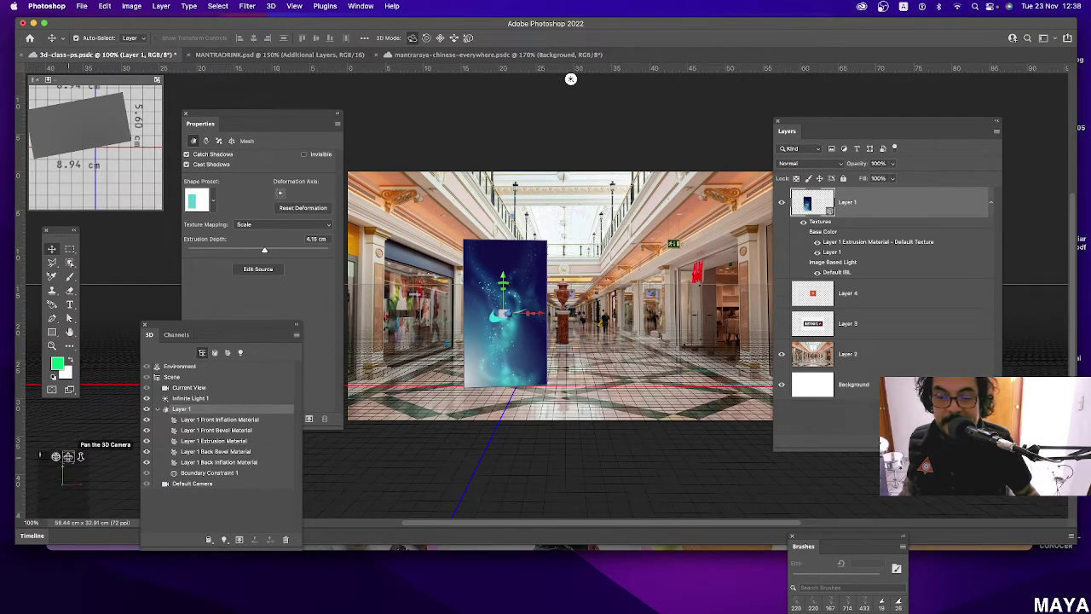
left_click_drag(68, 456, 87, 487)
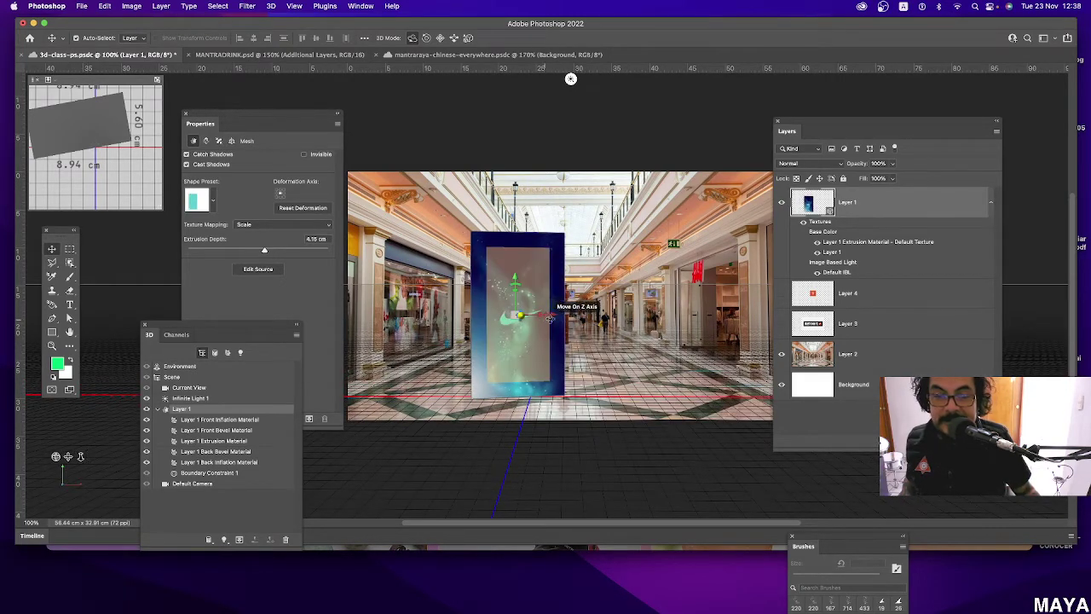
left_click_drag(551, 314, 511, 314)
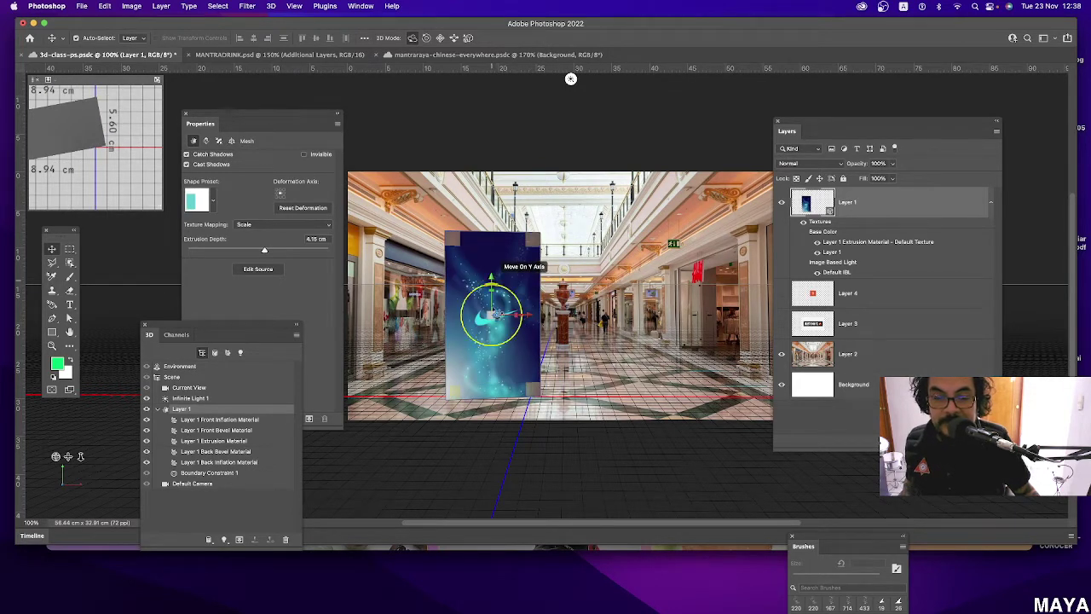
left_click_drag(491, 278, 527, 352)
left_click_drag(511, 315, 457, 324)
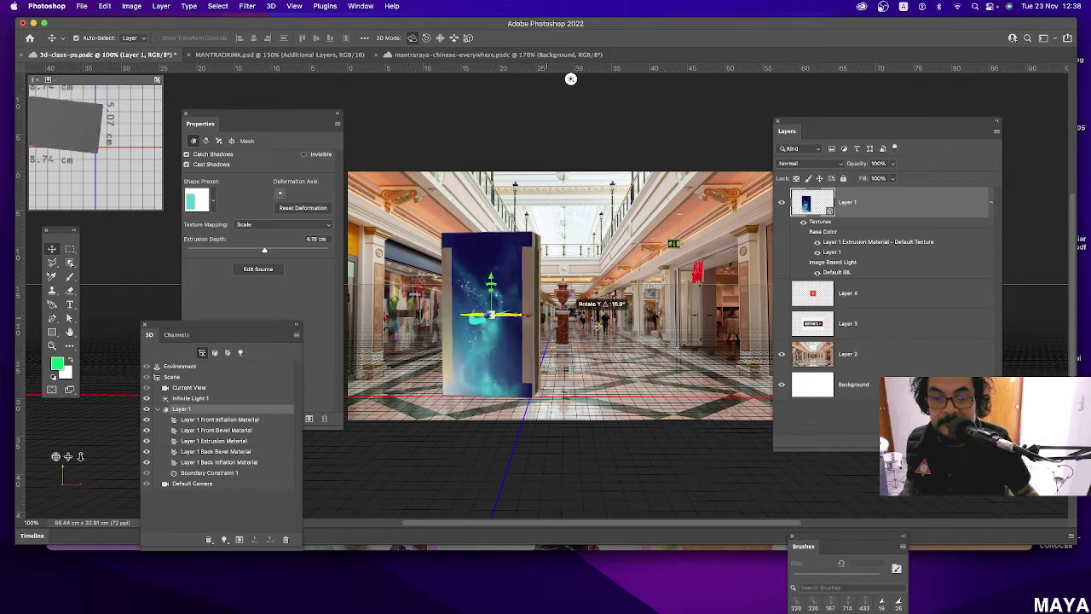
mouse_move(456, 322)
left_mouse_down()
mouse_move(479, 325)
mouse_move(456, 318)
left_mouse_up()
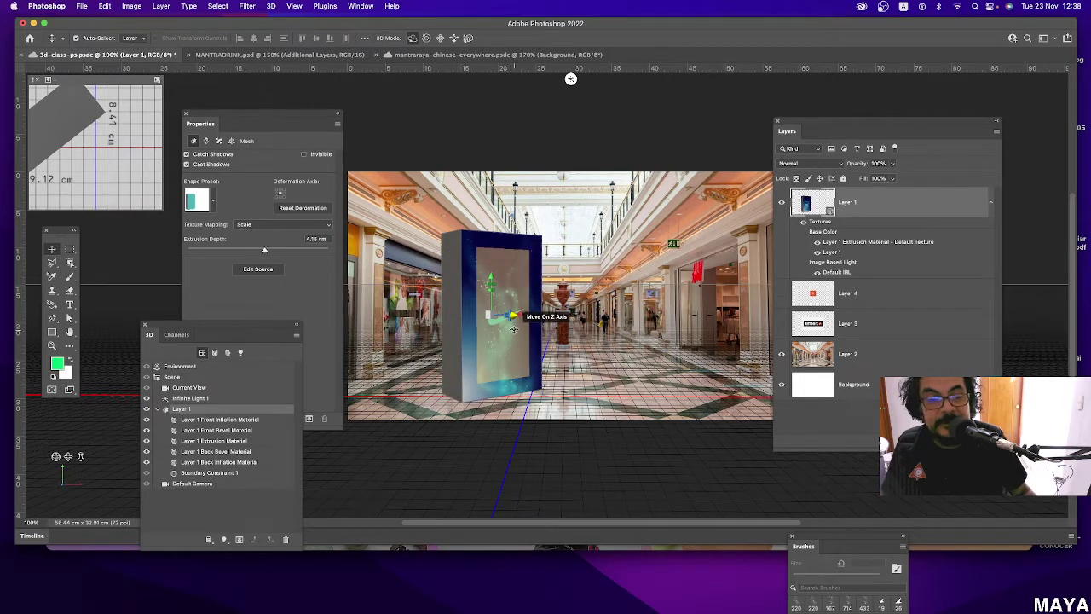
Show the JUST DO IT layer (Layer 4), hide the 3D Nike box layer (Layer 1), and save.
left_click(781, 293)
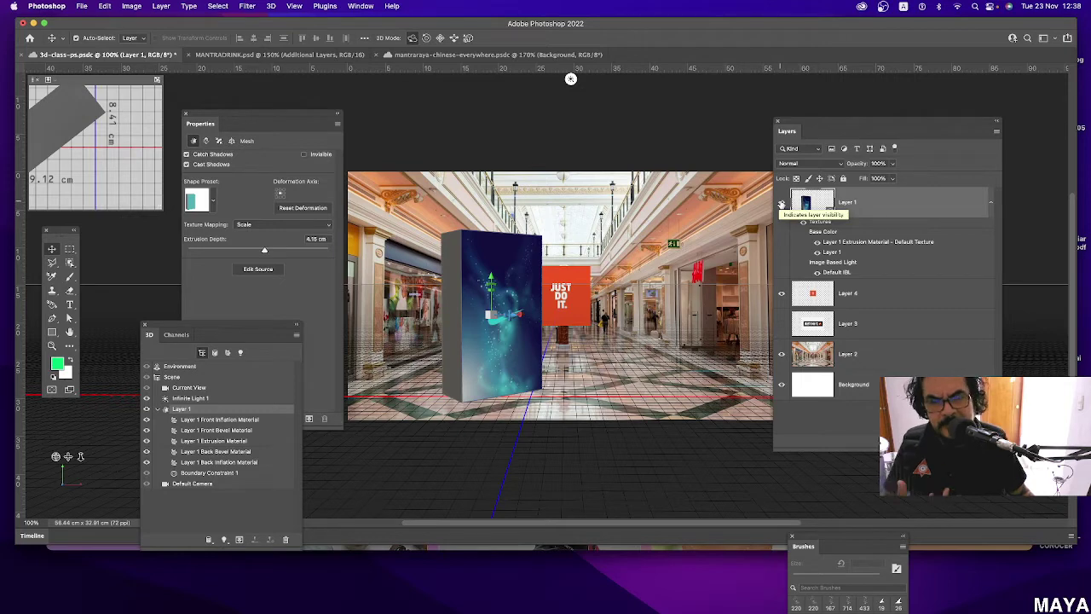
left_click(782, 204)
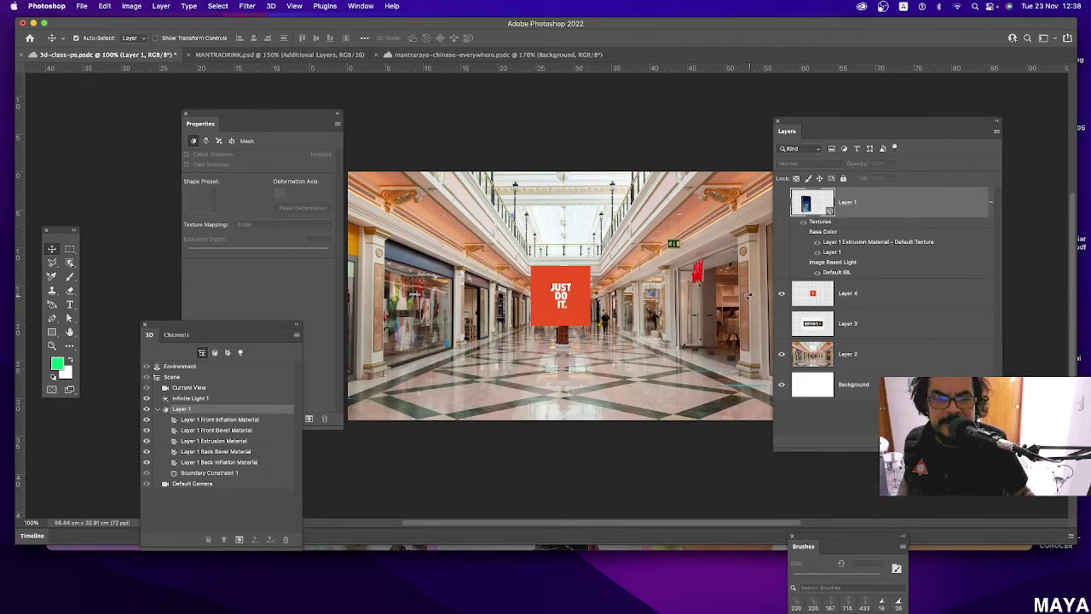
key("super+s")
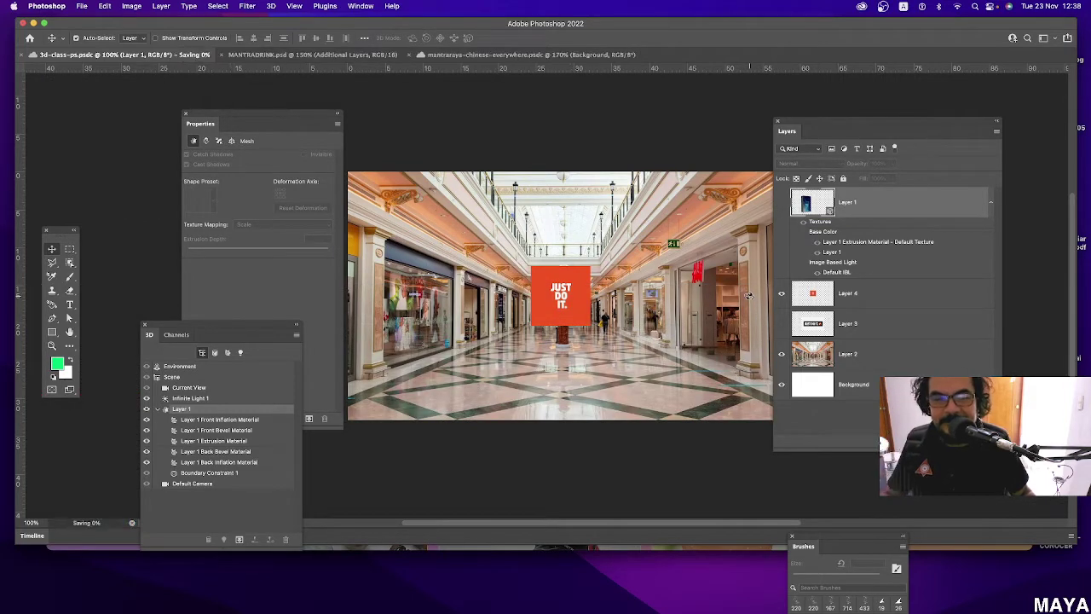
Move the Layer 4 JUST DO IT poster down-right onto the lower mall floor.
left_click(867, 294)
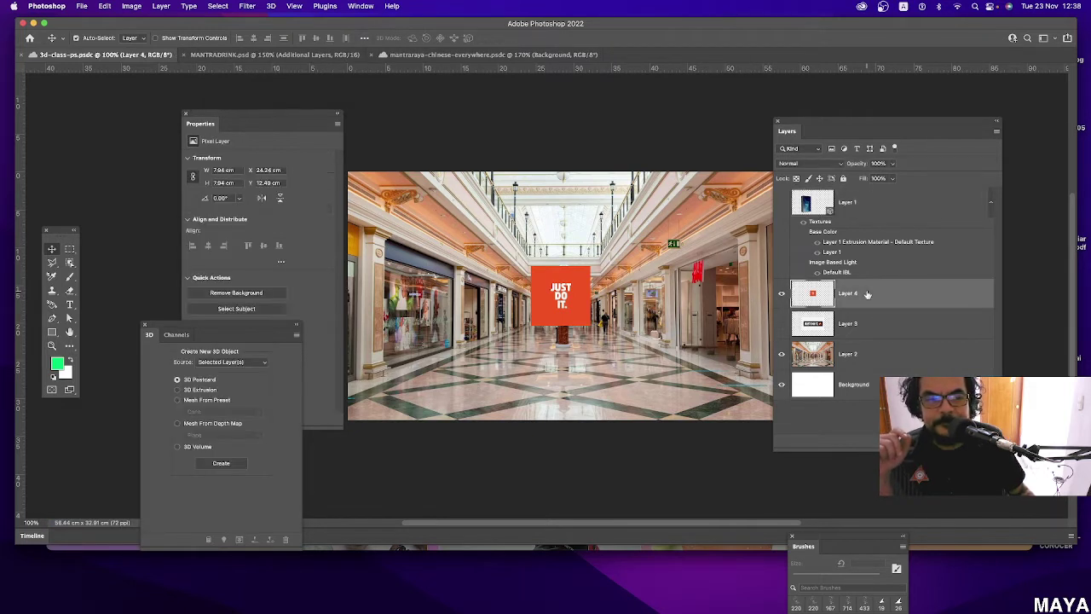
left_click_drag(577, 310, 646, 355)
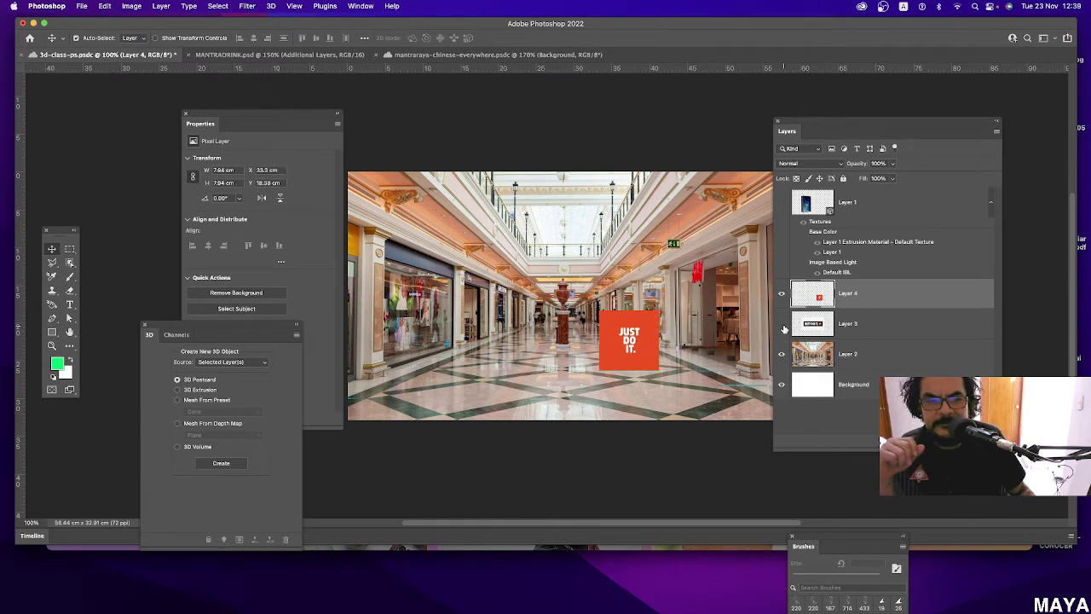
left_click(247, 7)
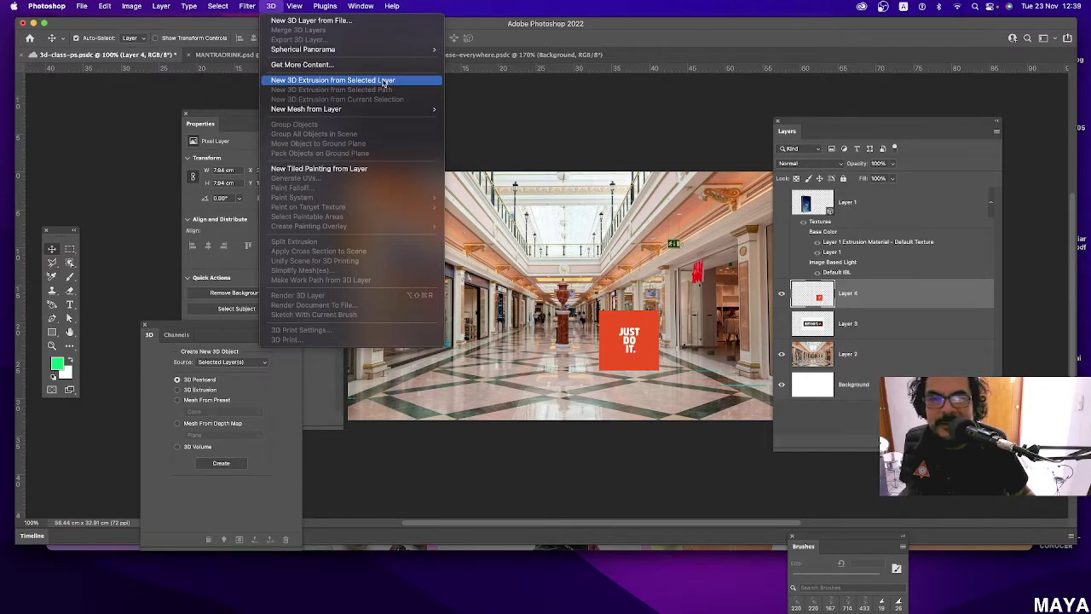
left_click(384, 81)
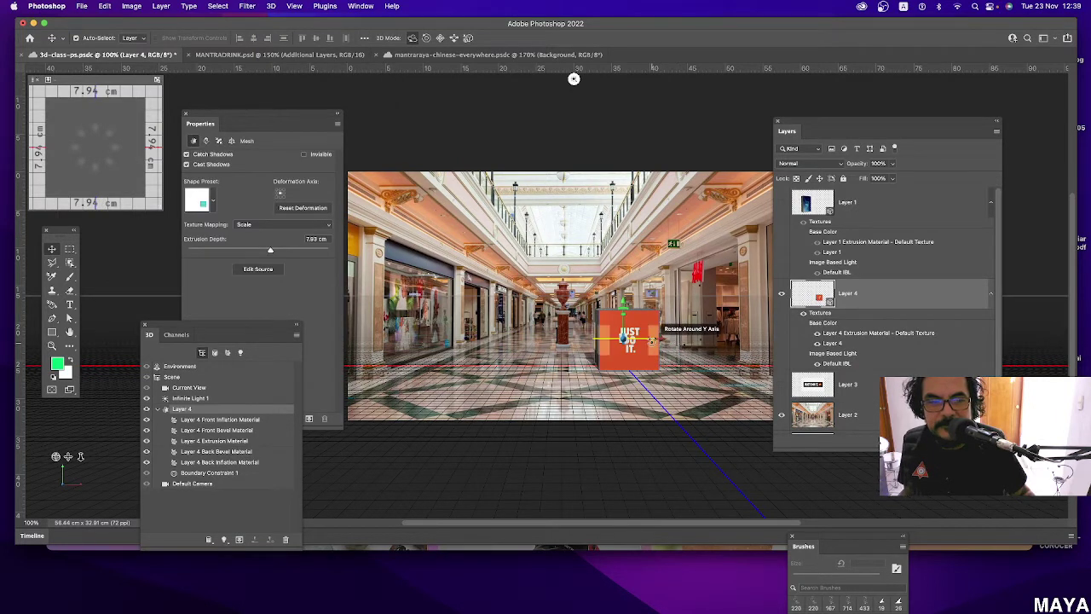
mouse_move(654, 339)
left_mouse_down()
mouse_move(761, 344)
mouse_move(420, 345)
left_mouse_up()
key("ctrl+z")
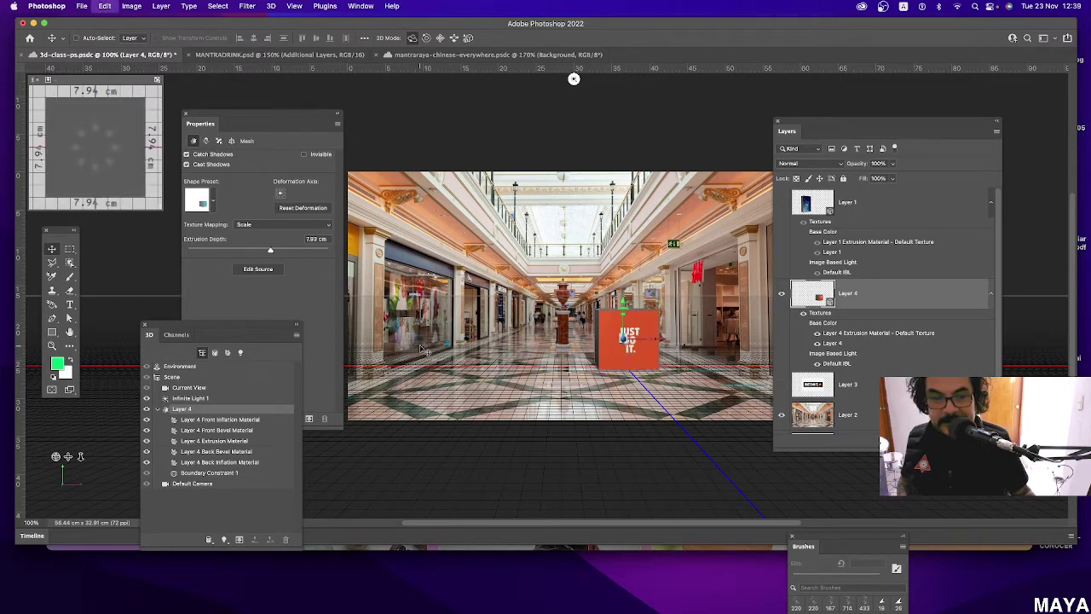
key("ctrl+z")
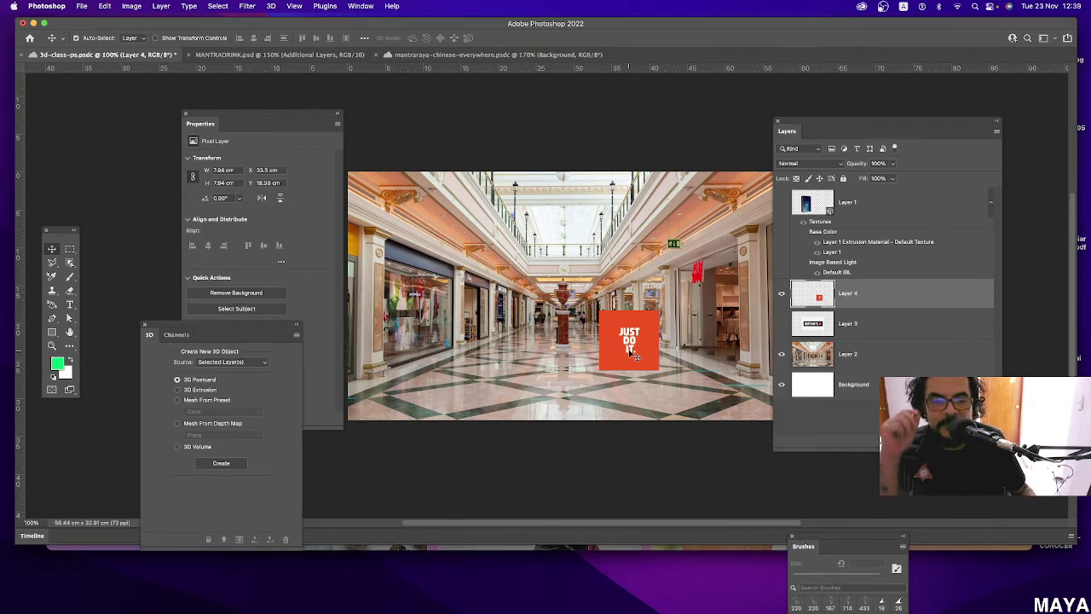
Open the 3D menu to reach New Mesh from Layer's Mesh Preset shapes like Cube Wrap.
left_click(271, 6)
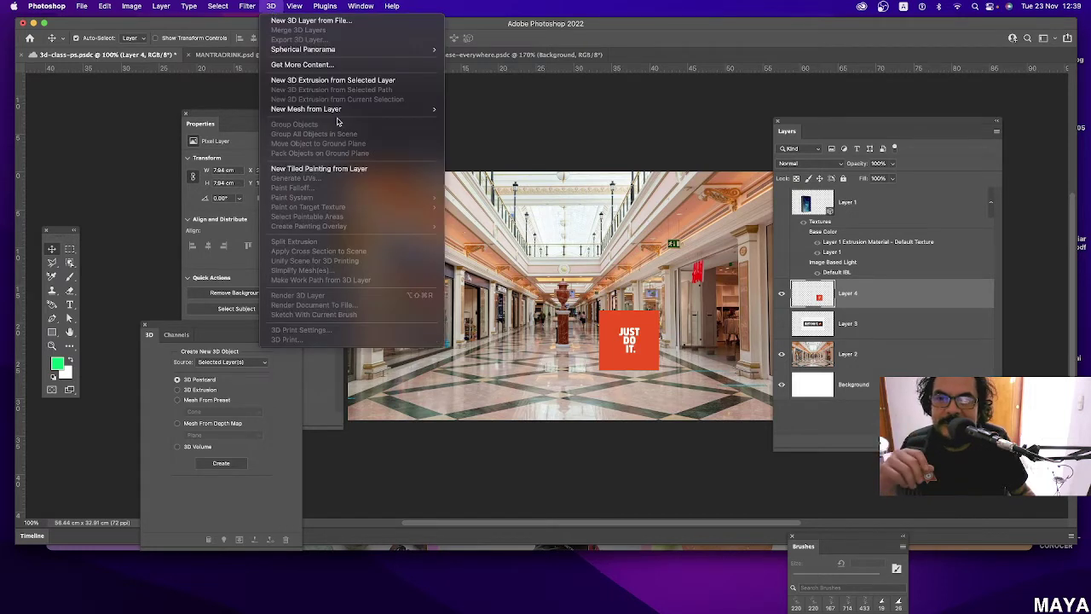
mouse_move(306, 109)
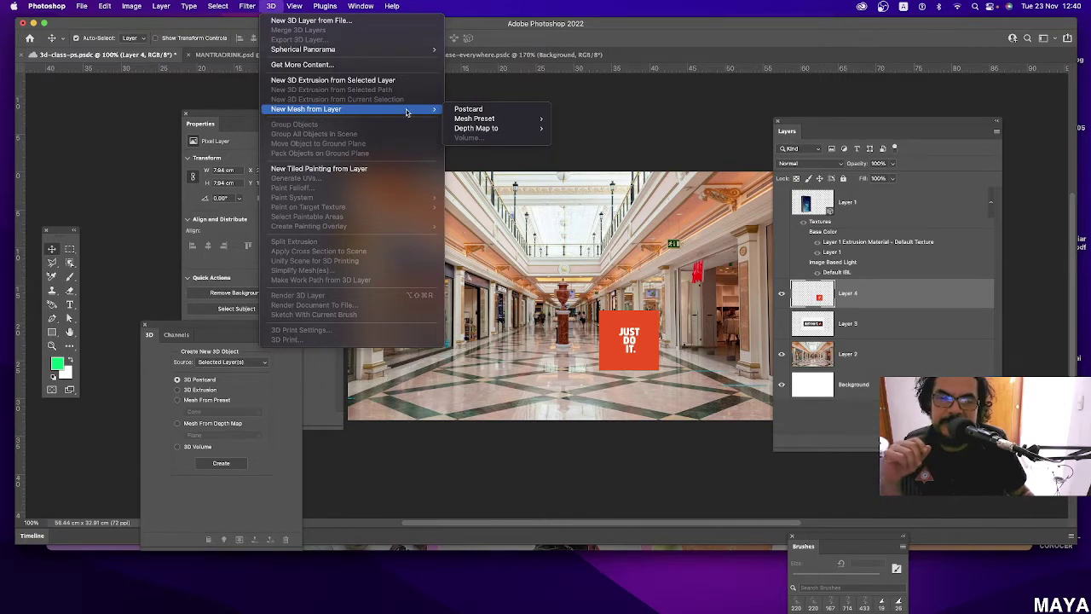
mouse_move(474, 119)
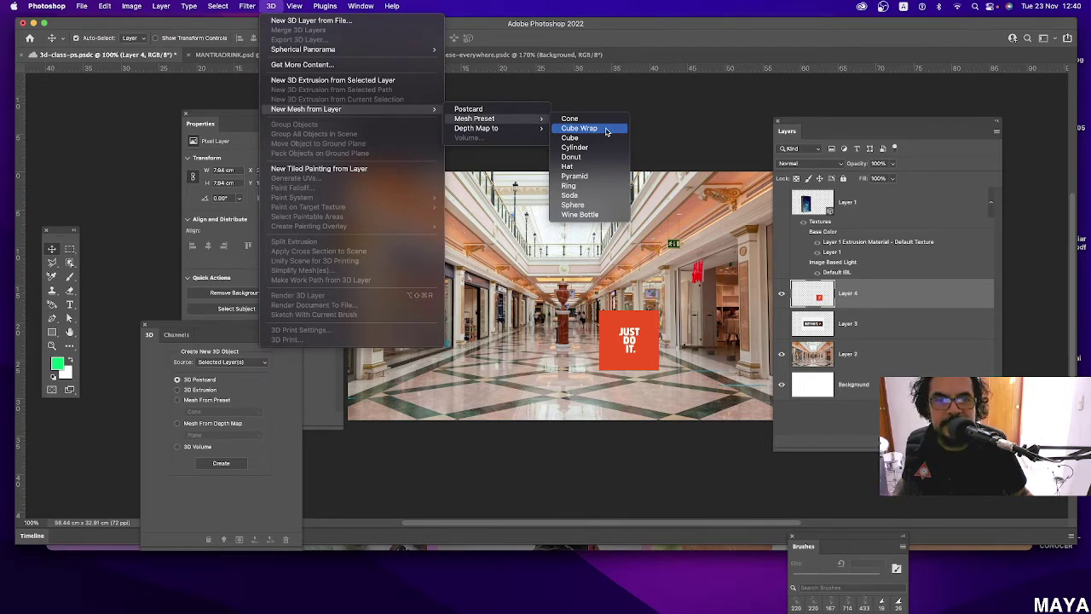
Try a Cube Wrap mesh on the JUST DO IT layer, orbit to inspect, then undo it.
left_click(607, 131)
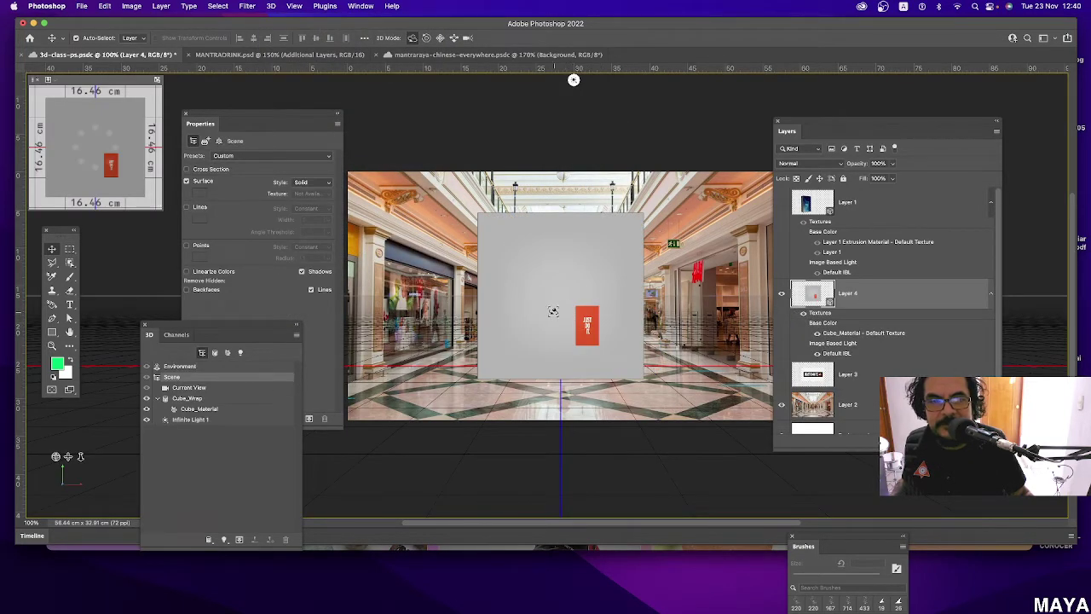
mouse_move(534, 310)
left_mouse_down()
mouse_move(585, 323)
mouse_move(525, 326)
mouse_move(612, 328)
mouse_move(464, 321)
left_mouse_up()
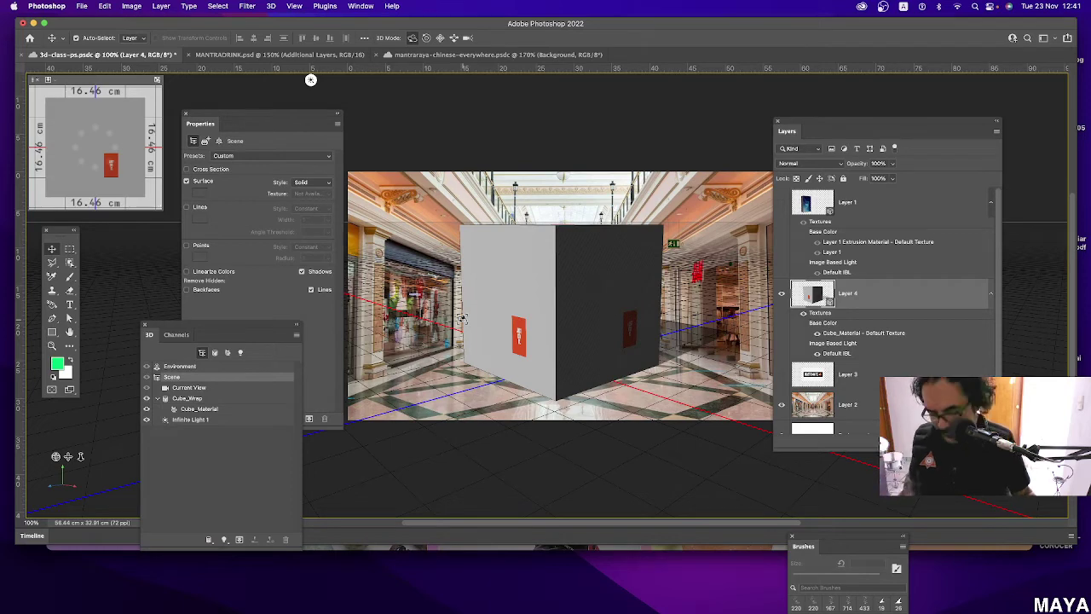
key("ctrl+z")
key("ctrl+z")
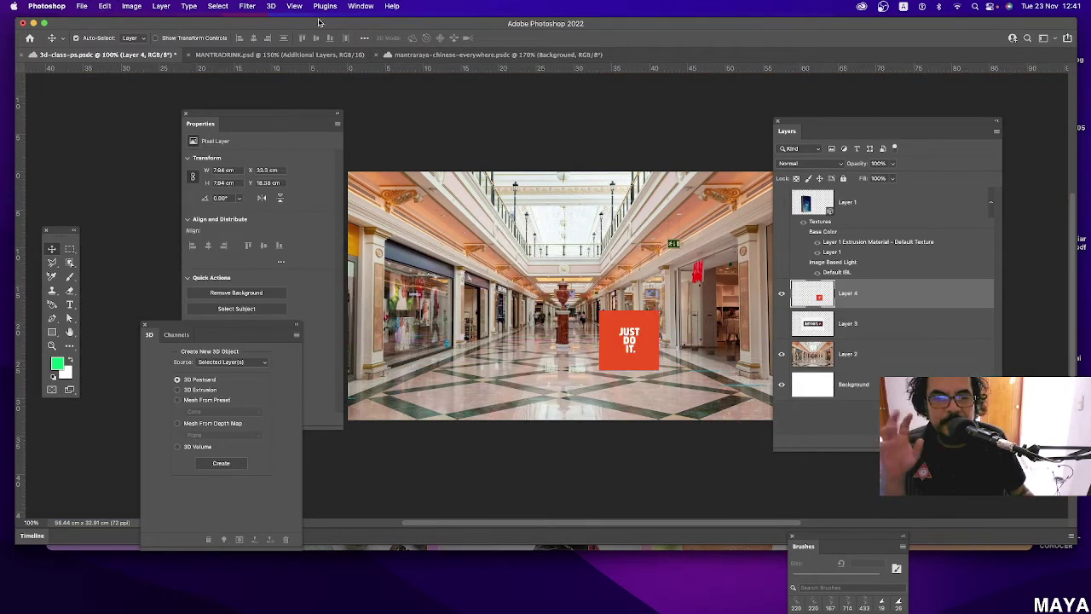
left_click(246, 7)
mouse_move(333, 80)
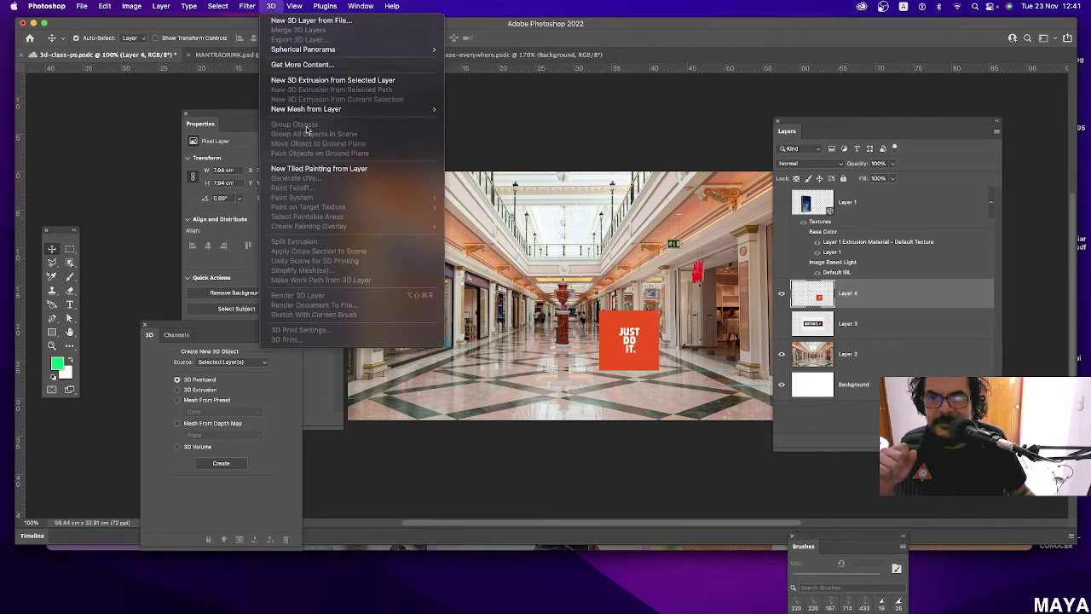
Extrude the JUST DO IT square into a 3D box and rotate it around its vertical axis.
left_click(386, 81)
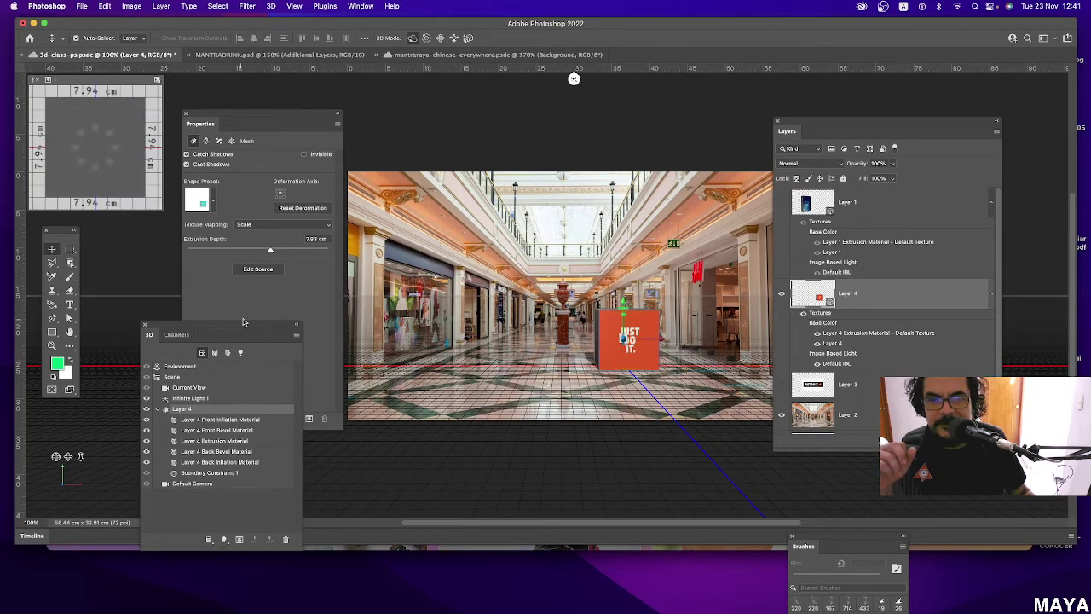
left_click_drag(623, 338, 601, 350)
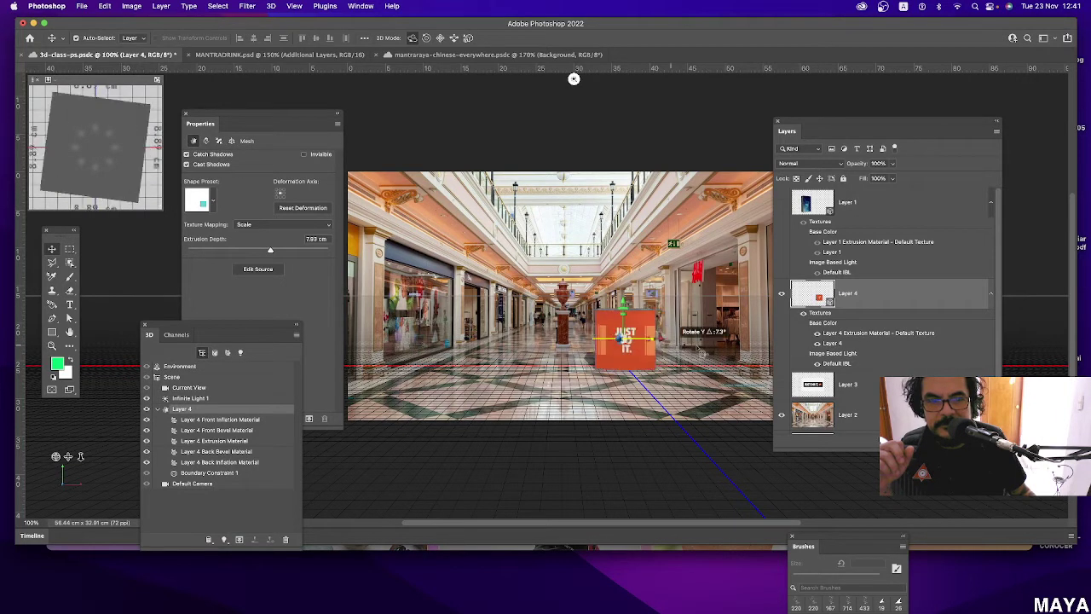
left_click_drag(601, 350, 737, 348)
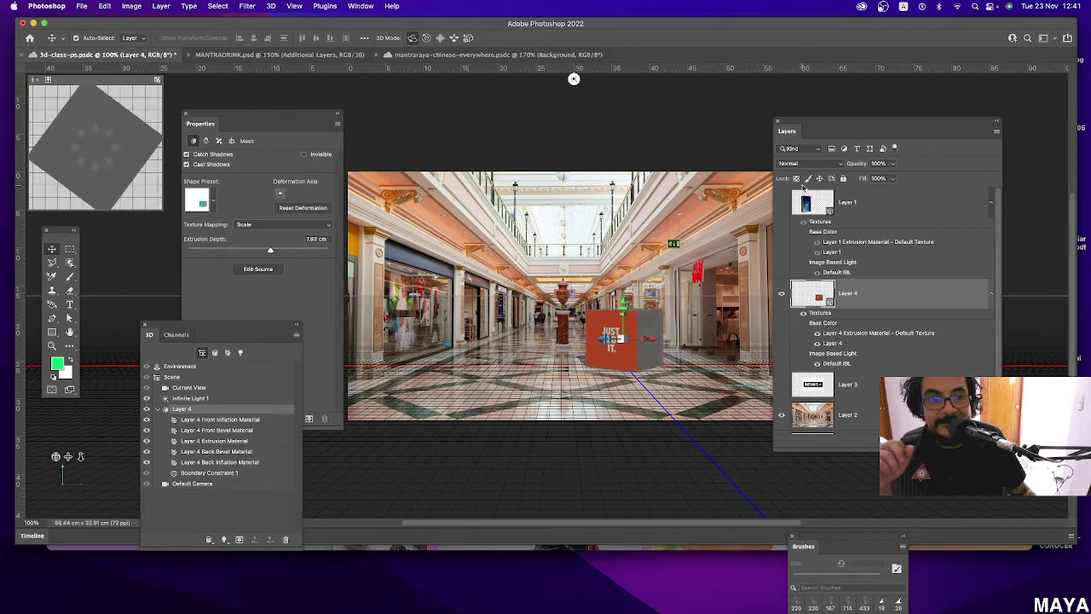
Show the Nike panel layer and place the JUST DO IT box to its right, adjusting the camera.
left_click(781, 202)
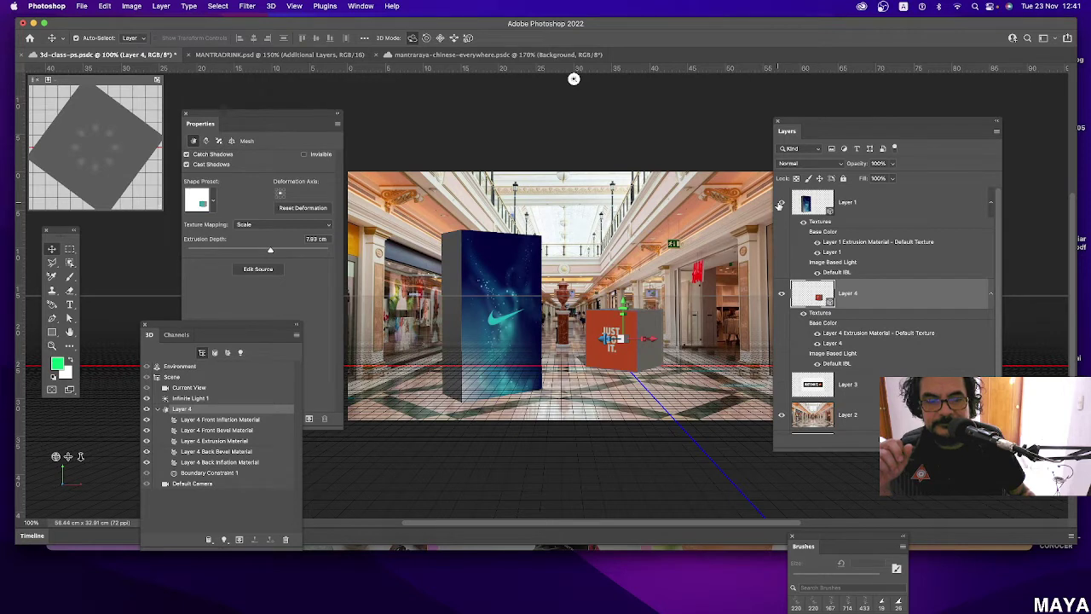
mouse_move(652, 341)
left_mouse_down()
mouse_move(692, 345)
mouse_move(671, 345)
left_mouse_up()
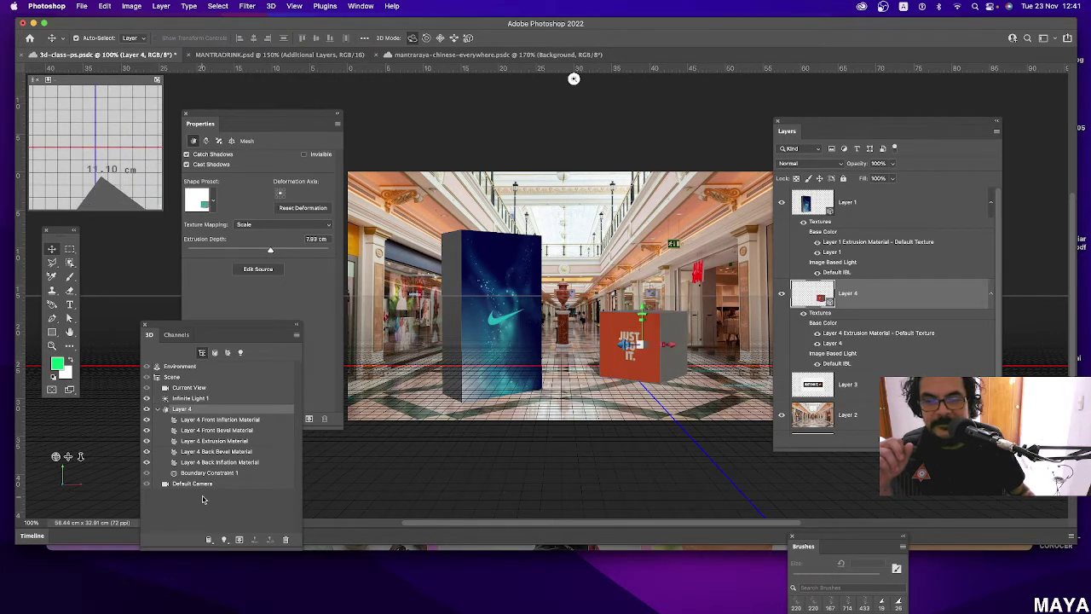
mouse_move(81, 456)
left_mouse_down()
mouse_move(87, 508)
mouse_move(93, 461)
left_mouse_up()
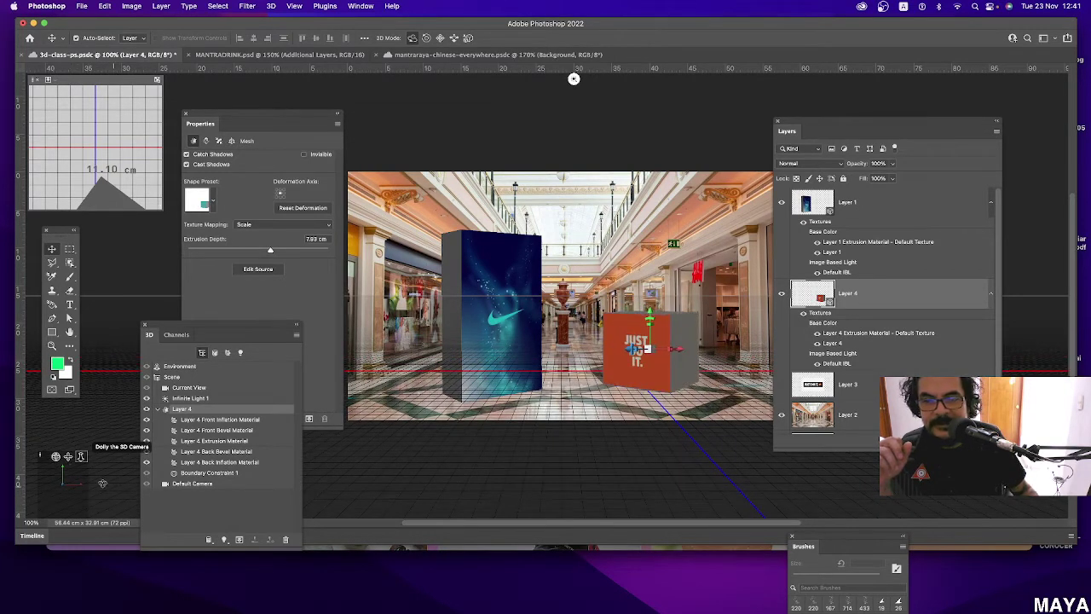
mouse_move(68, 456)
left_mouse_down()
mouse_move(39, 454)
mouse_move(68, 457)
left_mouse_up()
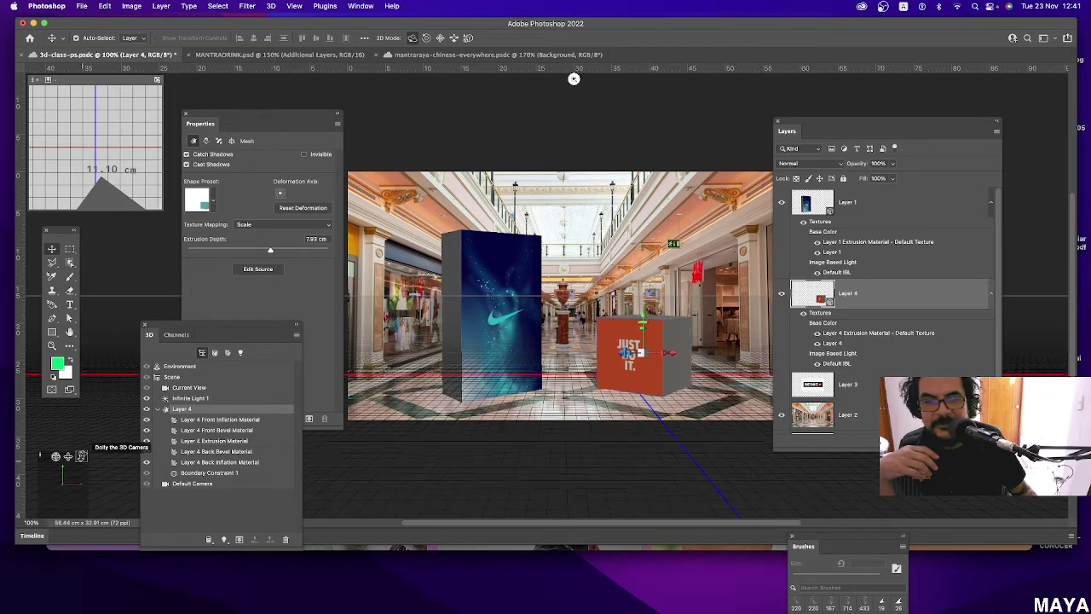
left_click_drag(631, 352, 613, 341)
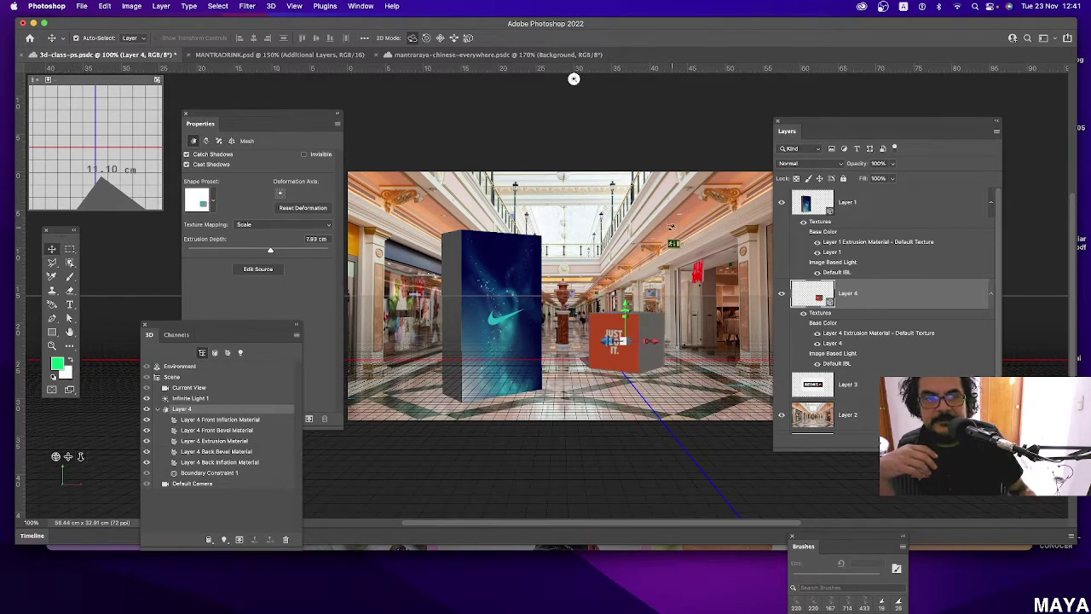
left_click(849, 203)
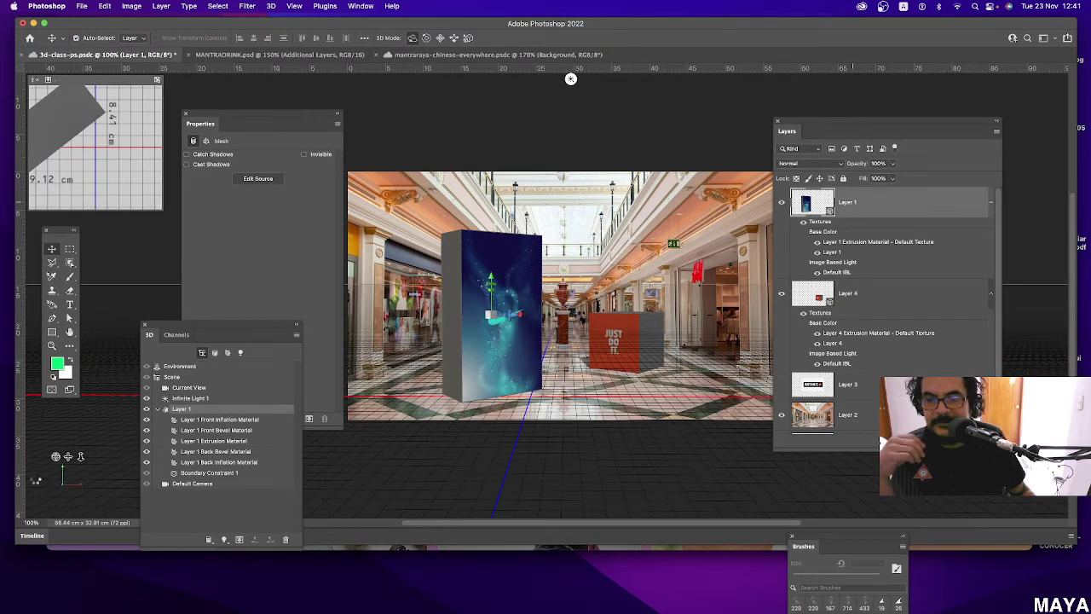
Push the Nike panel further back and rename its layer 'mampara'.
left_click_drag(494, 341, 512, 328)
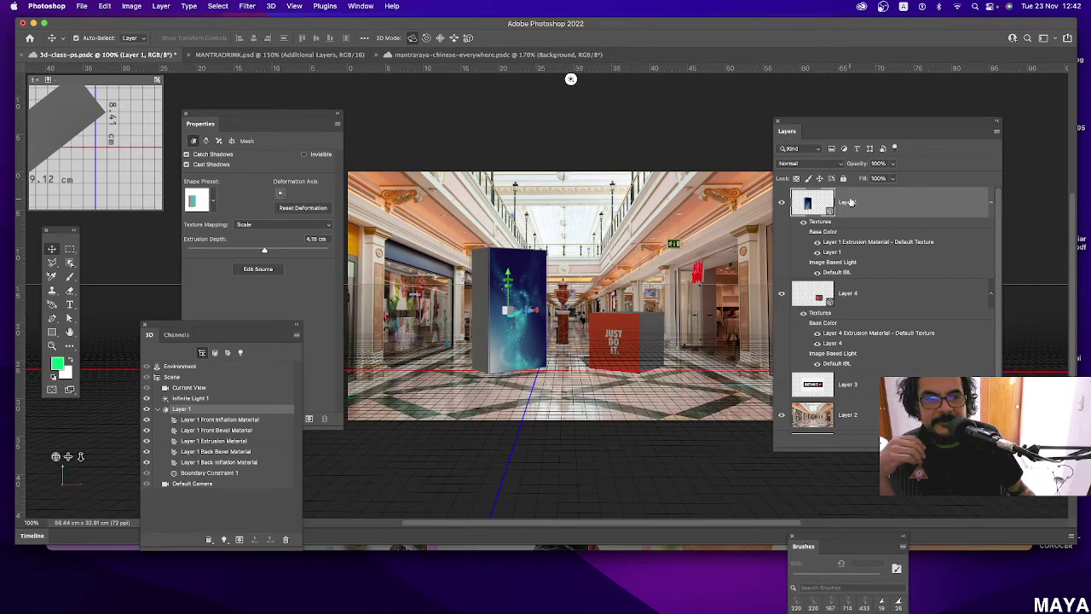
type("mamp")
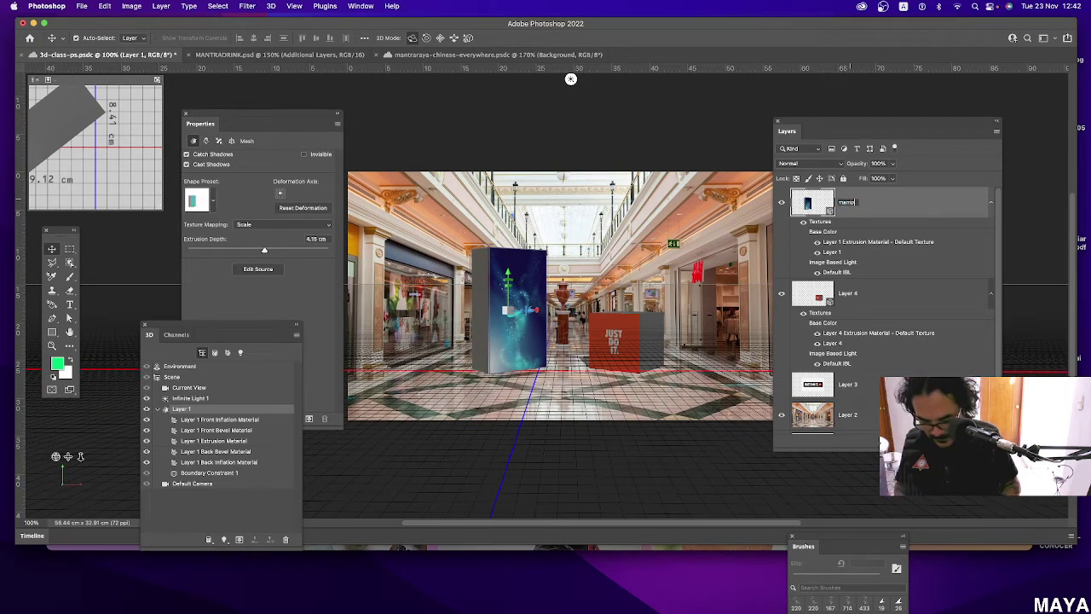
type("ara")
key("Return")
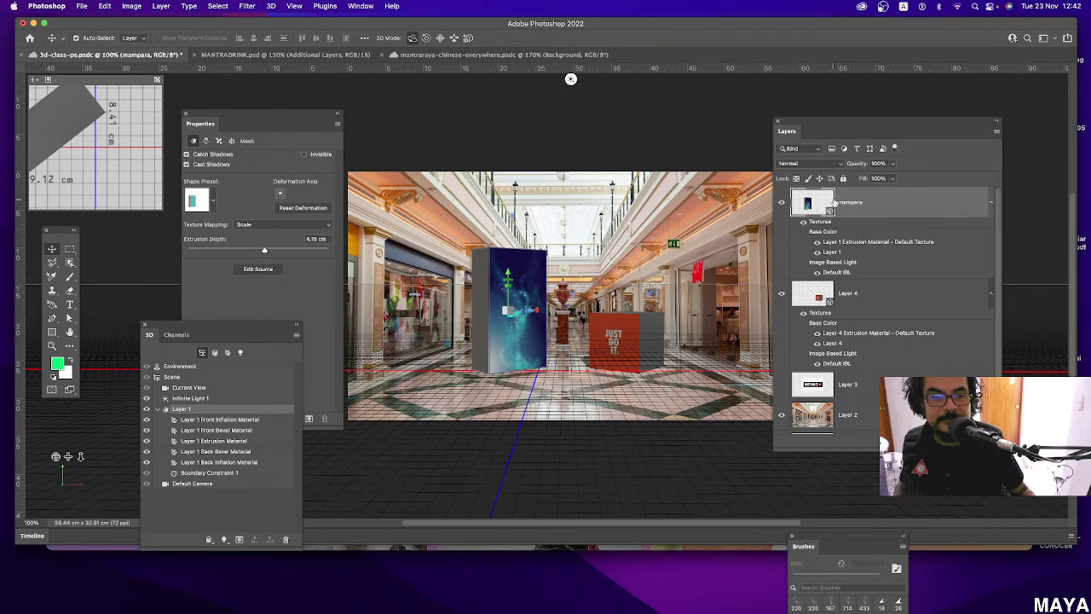
Rename the JUST DO IT cube's layer 'cubo'.
double_click(849, 293)
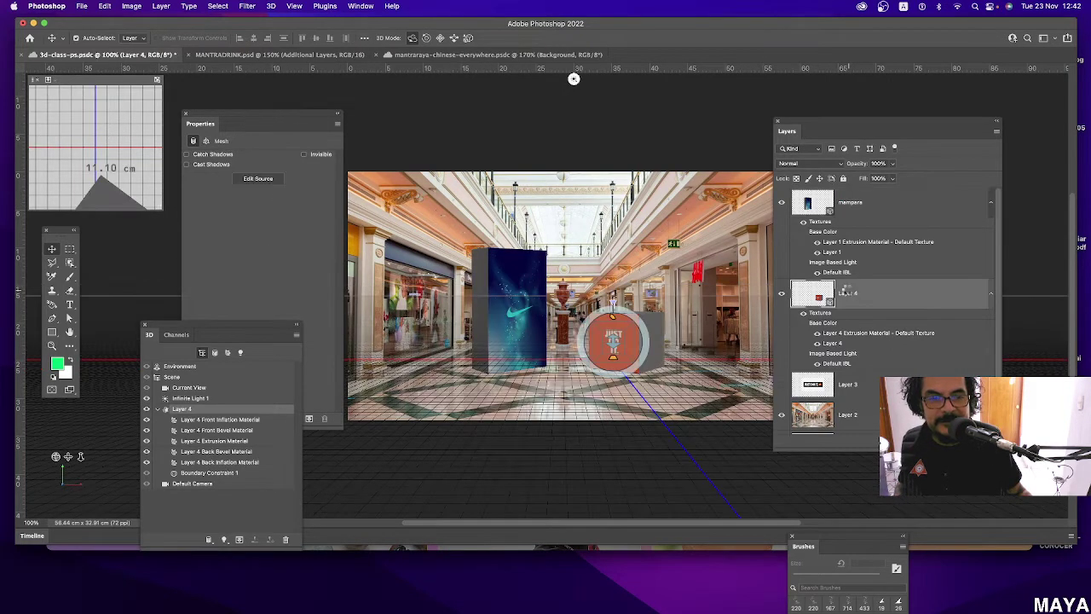
type("c")
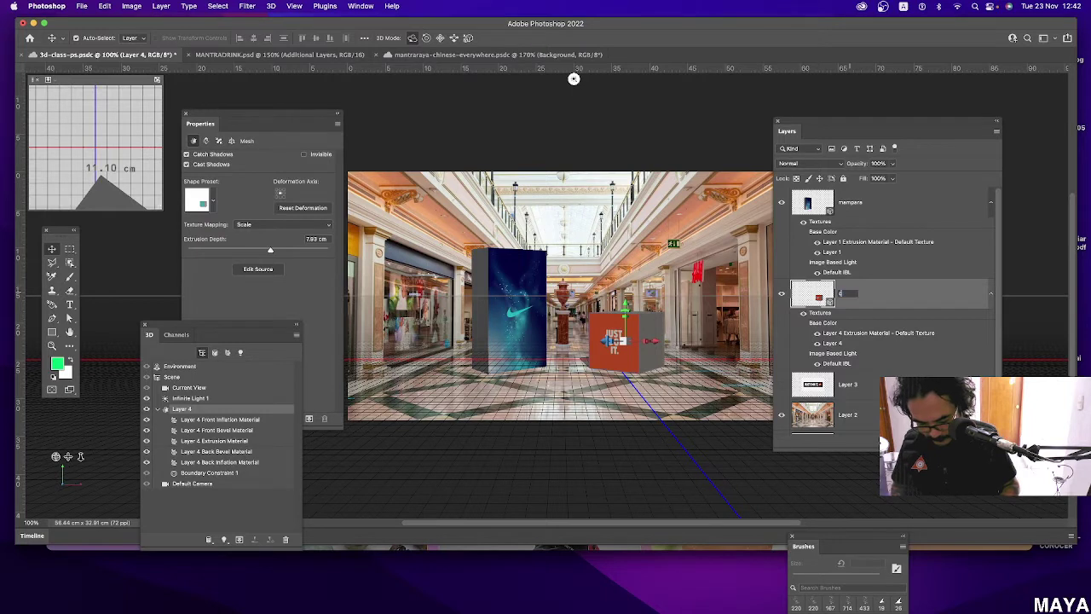
type("ubo")
key("Return")
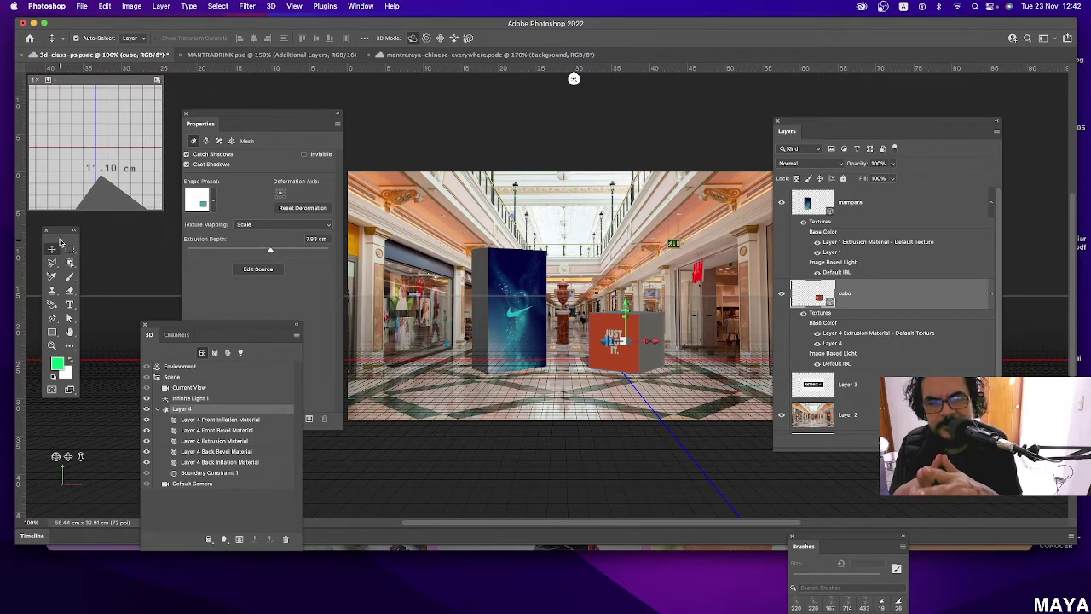
left_click(332, 60)
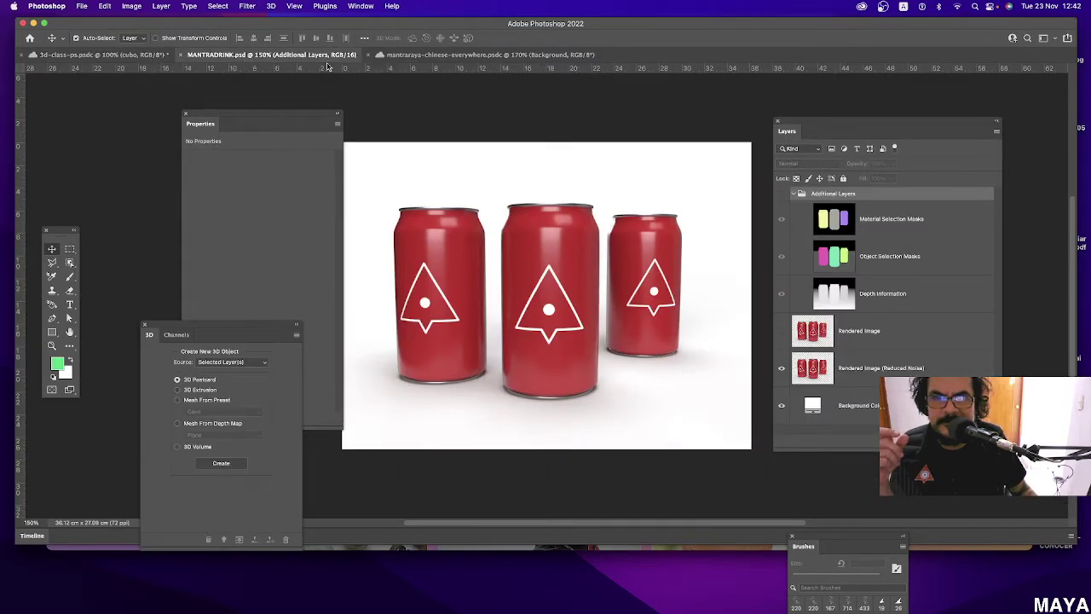
left_click(465, 55)
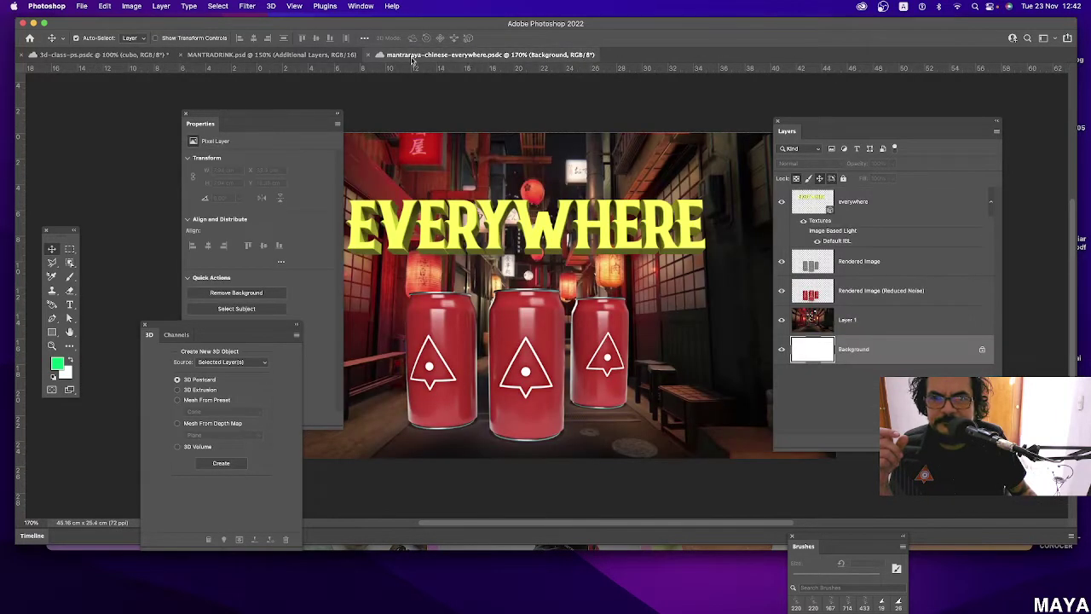
left_click(155, 56)
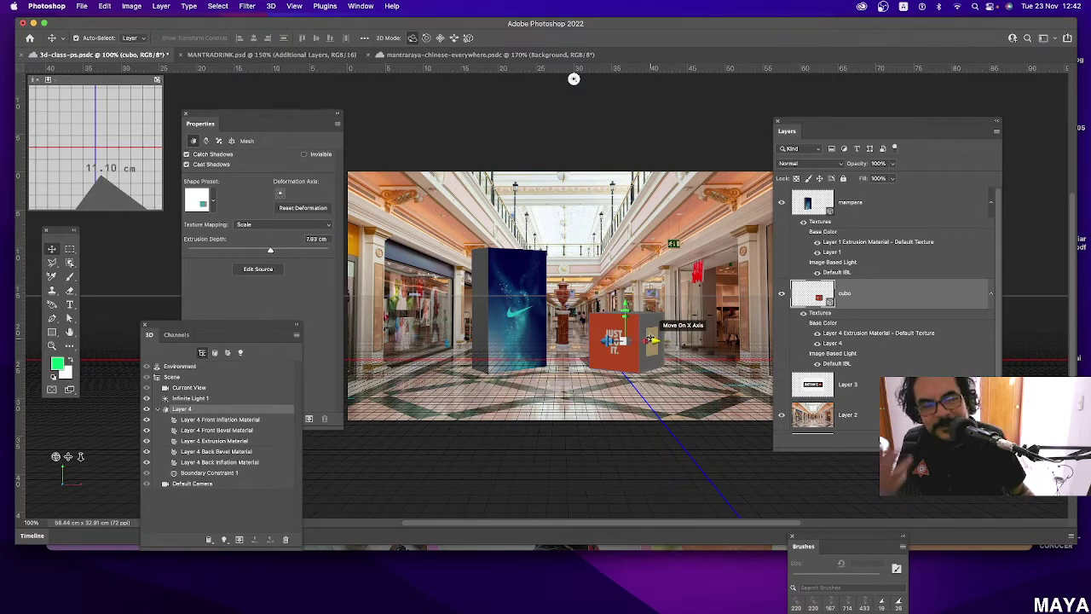
Create a new empty layer above mampara and name it 'lata'.
left_click(911, 206)
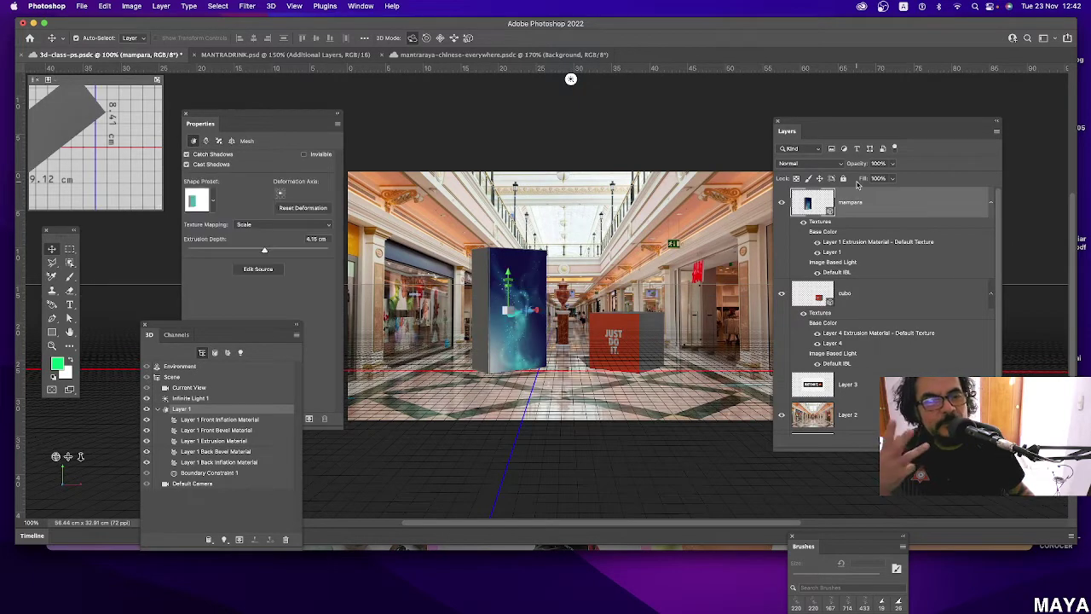
left_click_drag(881, 125, 872, 119)
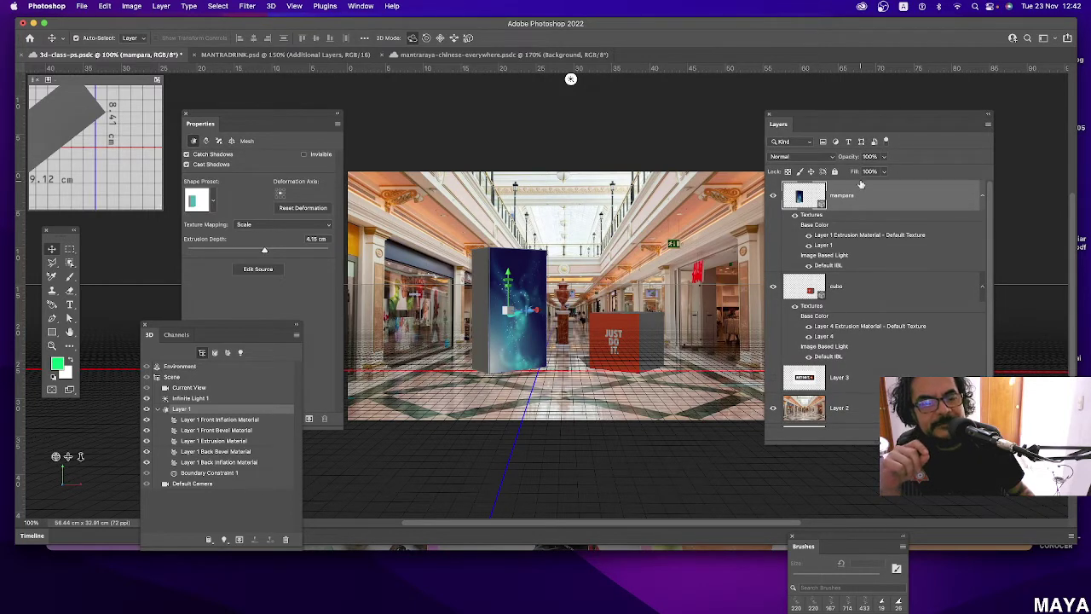
left_click_drag(885, 116, 859, 108)
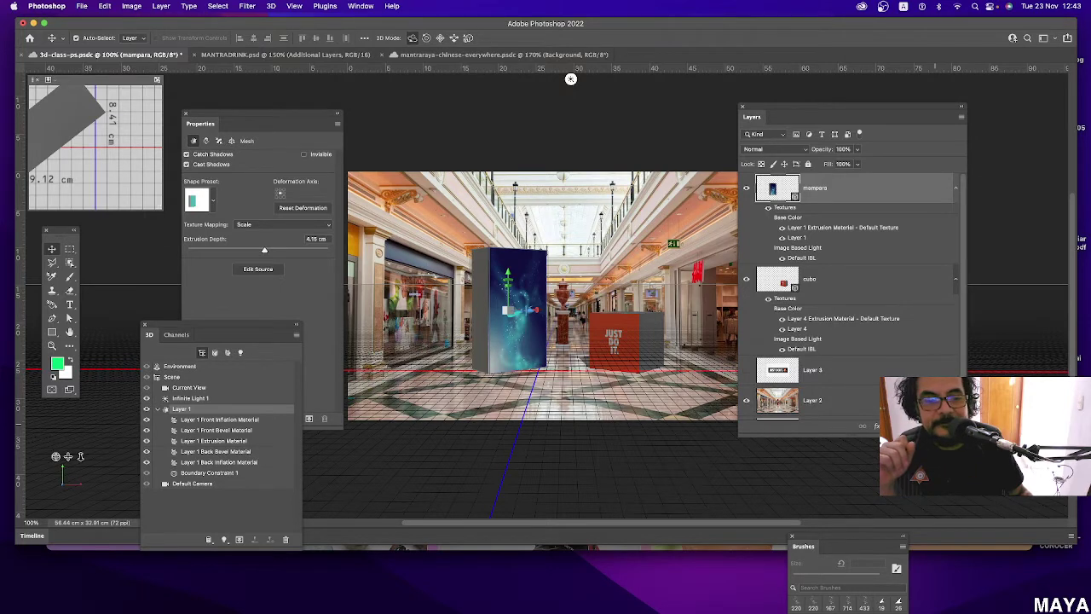
key("ctrl+shift+alt+n")
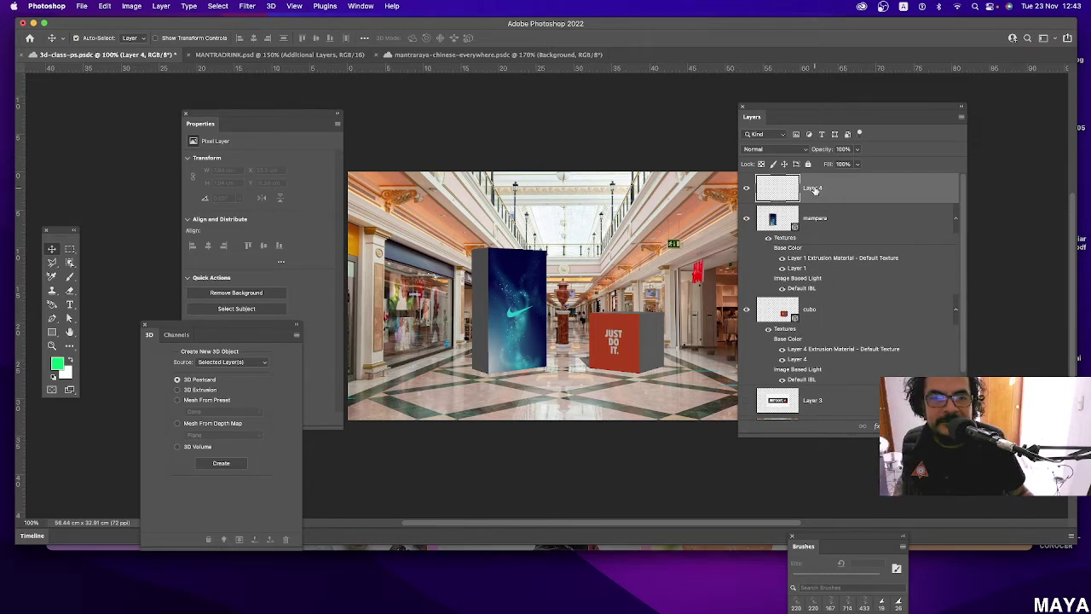
type("lata")
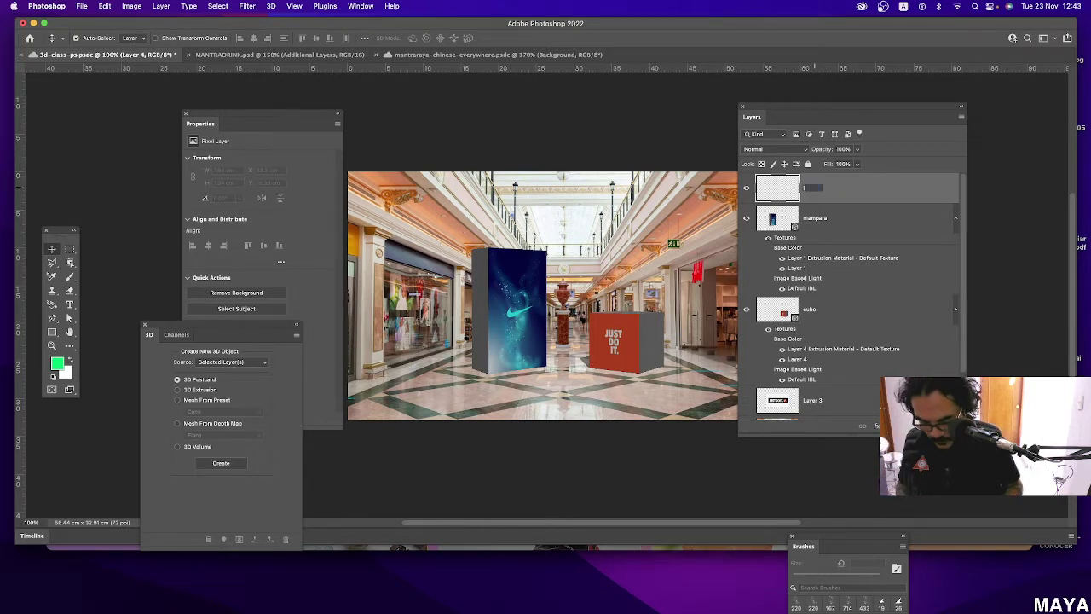
key("Return")
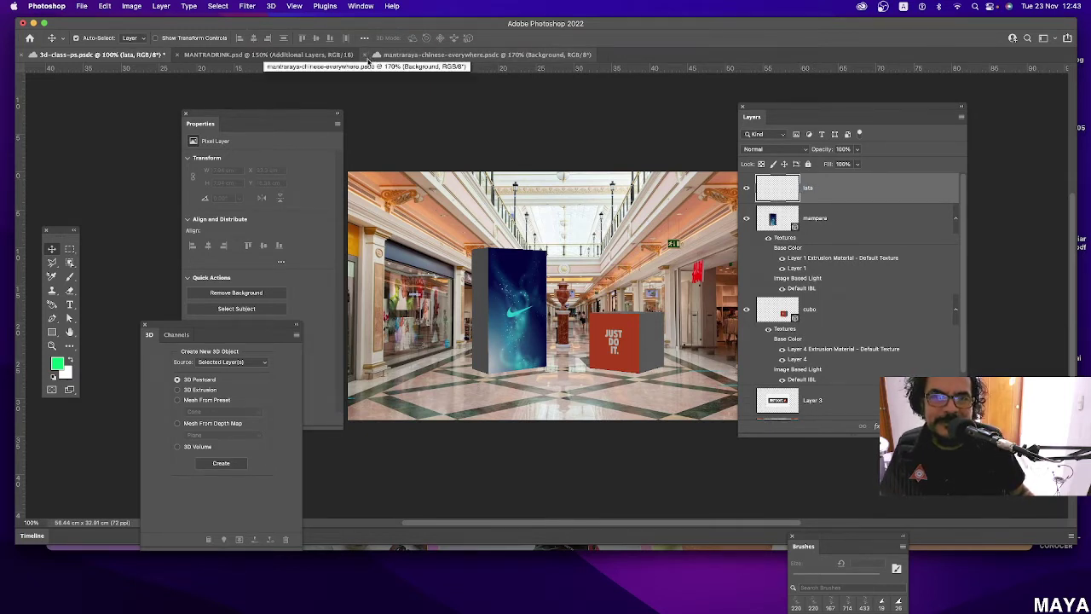
Convert the lata layer into a 3D Soda can mesh standing mid-corridor.
left_click(272, 8)
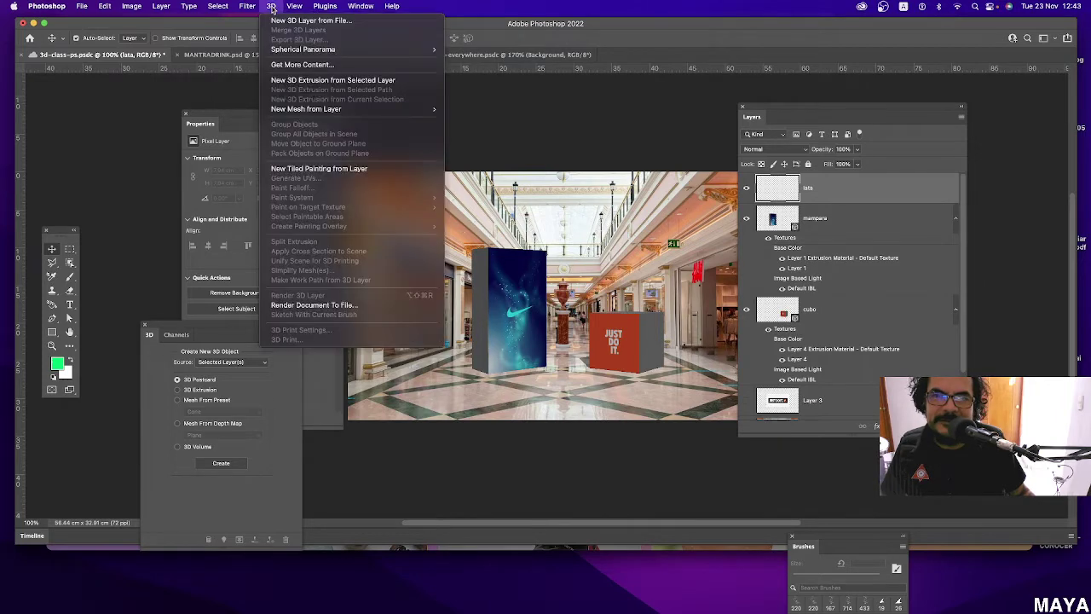
left_click(829, 186)
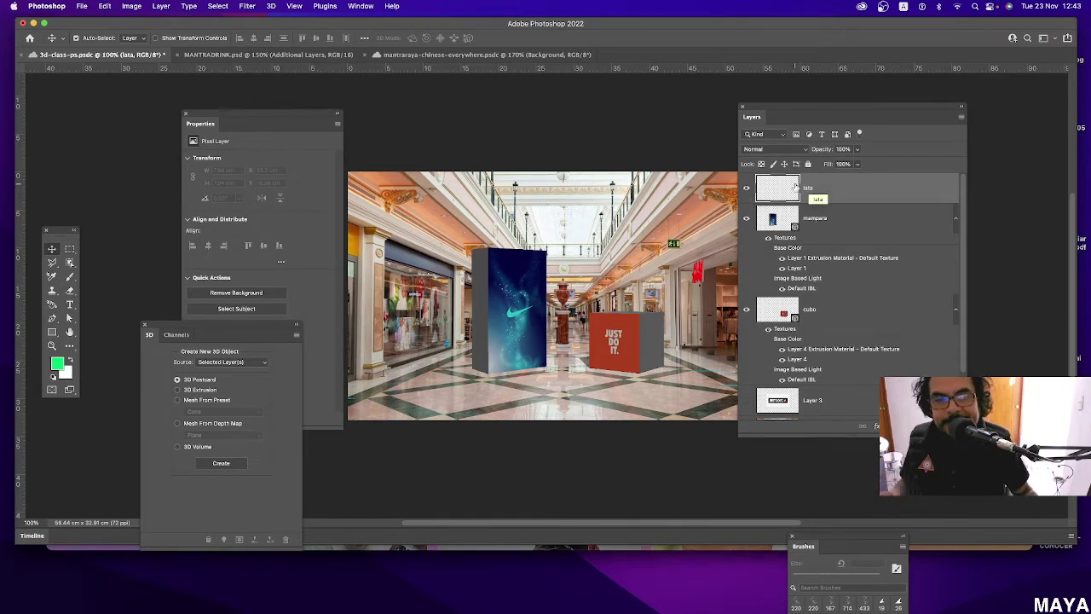
left_click(271, 7)
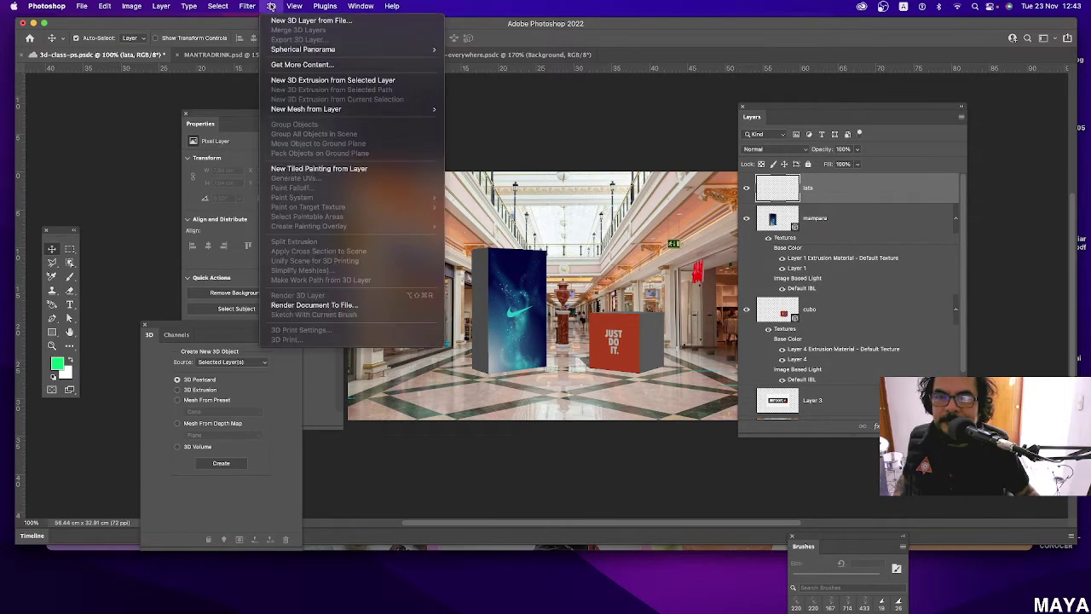
mouse_move(306, 110)
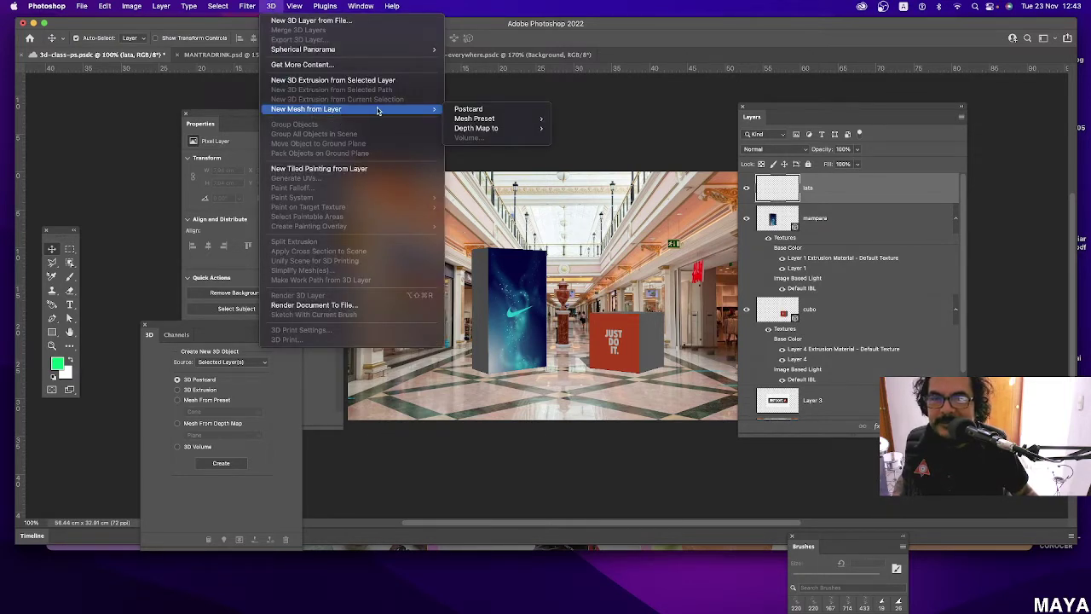
mouse_move(478, 119)
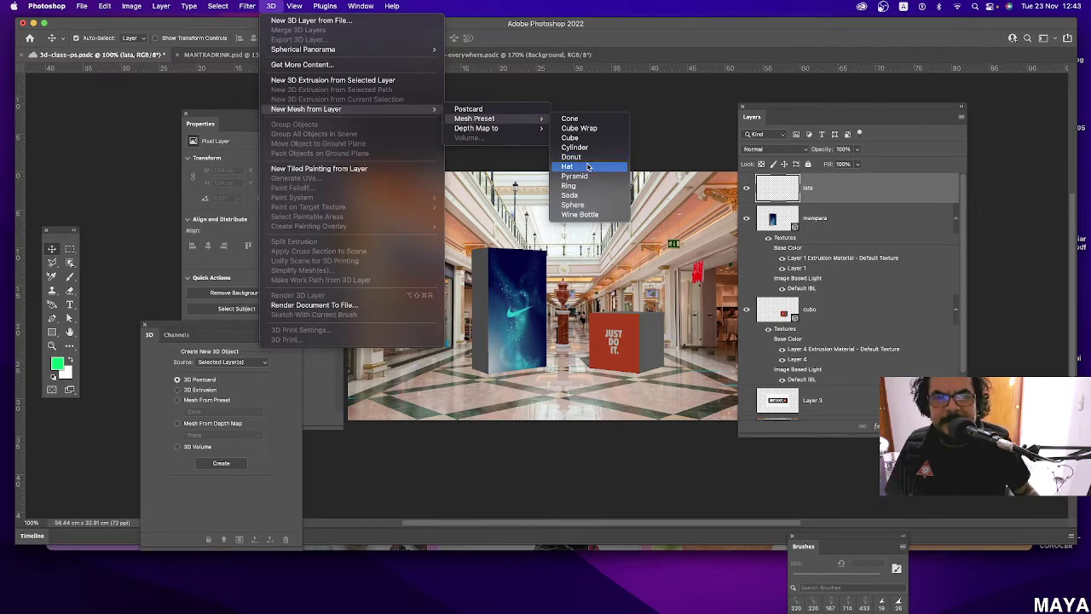
left_click(596, 197)
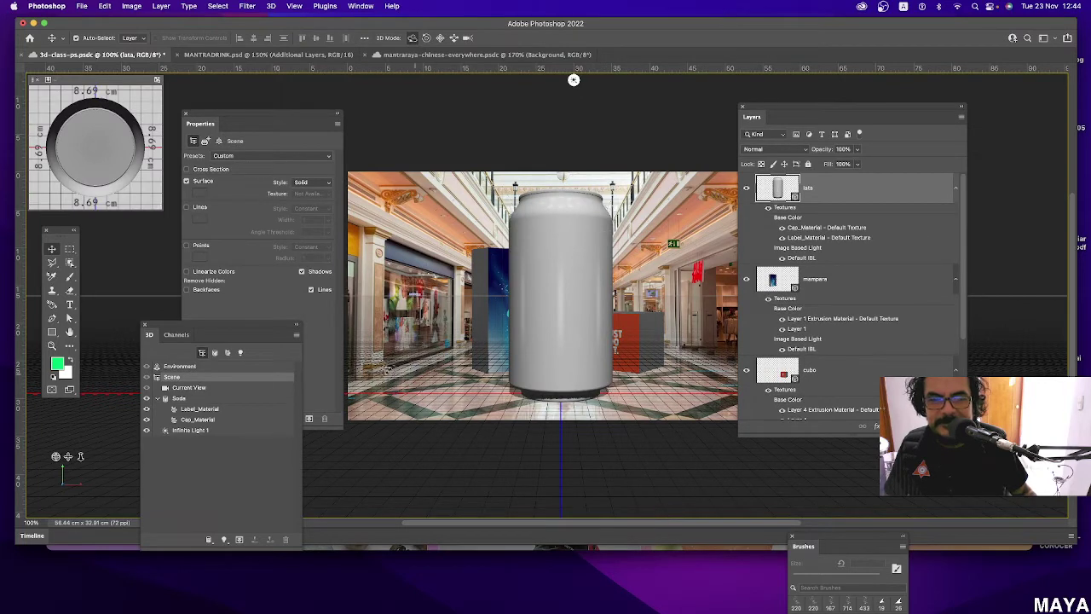
Orbit the 3D camera slightly, then test-scale the can and undo the size change.
left_click(55, 457)
left_click_drag(56, 457, 62, 459)
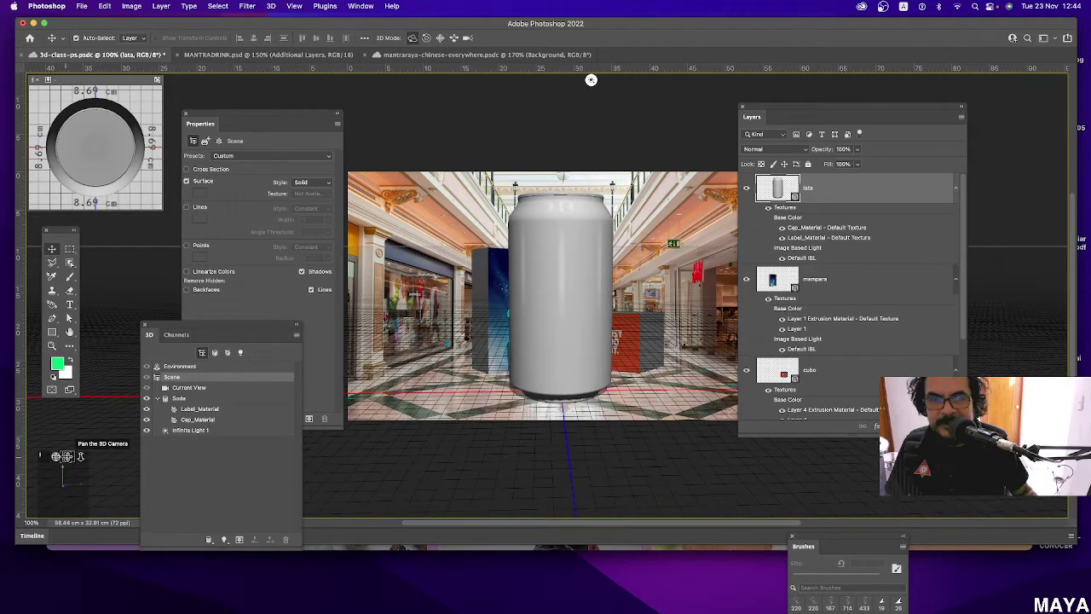
left_click(576, 295)
left_click_drag(558, 296, 570, 324)
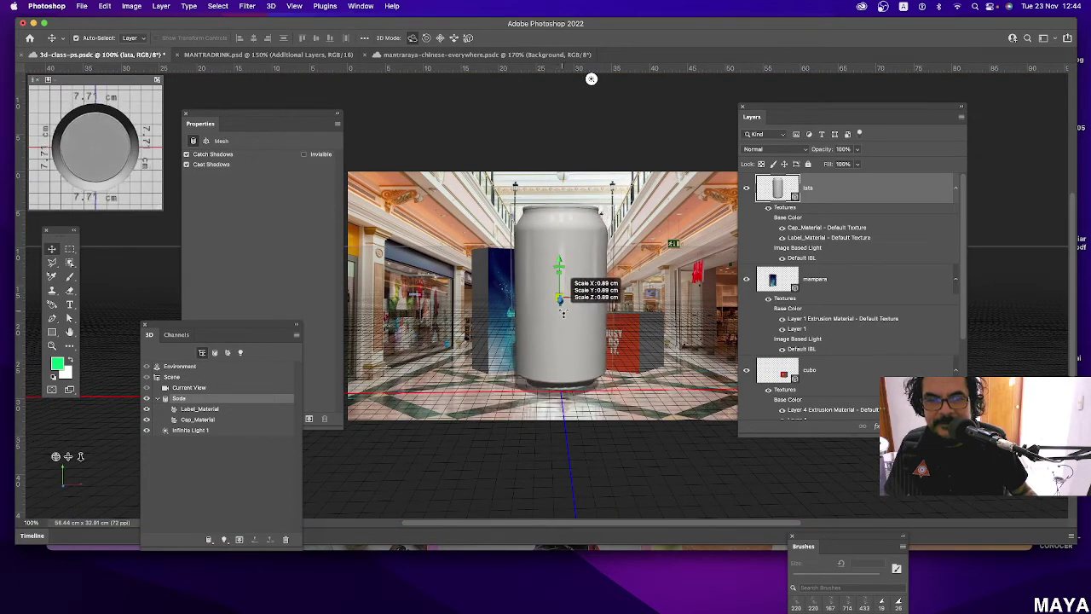
key("super+z")
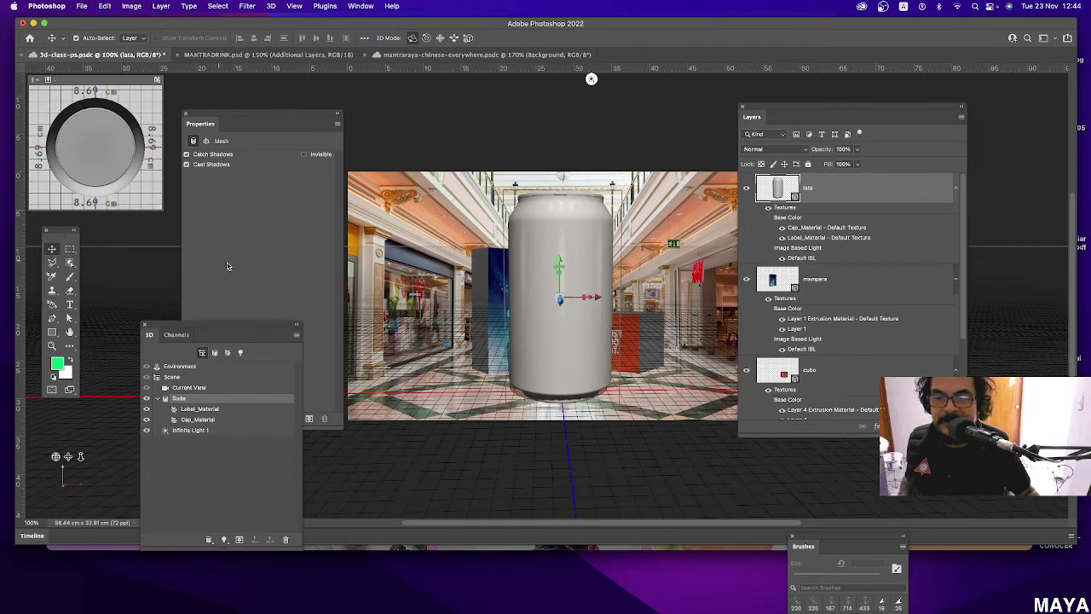
Reposition the 3D panel and show the scene's Environment lighting settings.
left_click_drag(255, 329, 272, 226)
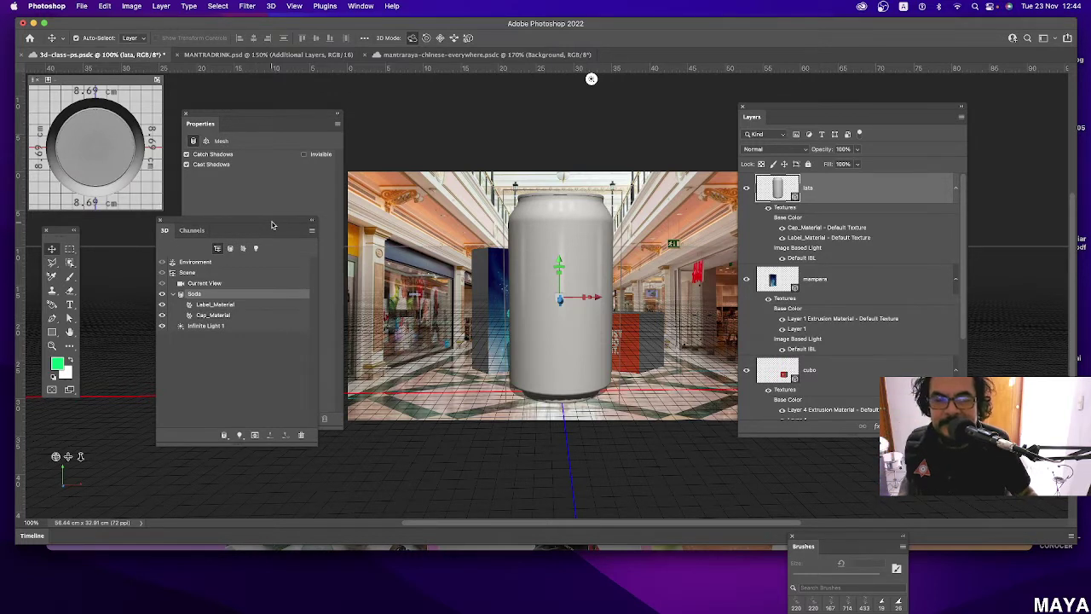
mouse_move(274, 224)
left_mouse_down()
mouse_move(238, 266)
mouse_move(245, 260)
left_mouse_up()
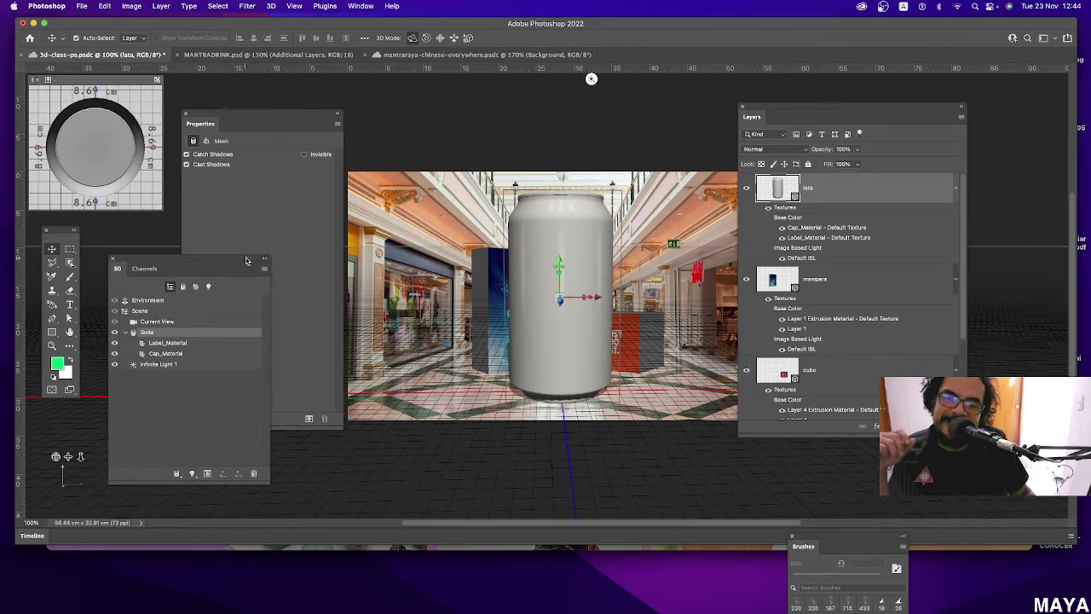
left_click_drag(246, 260, 283, 249)
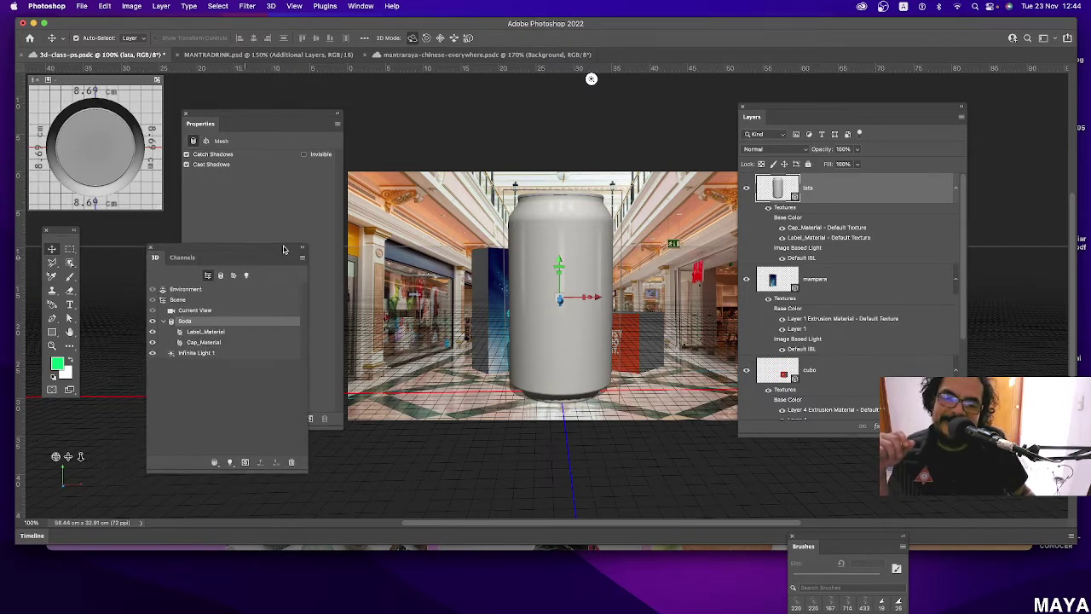
left_click(359, 6)
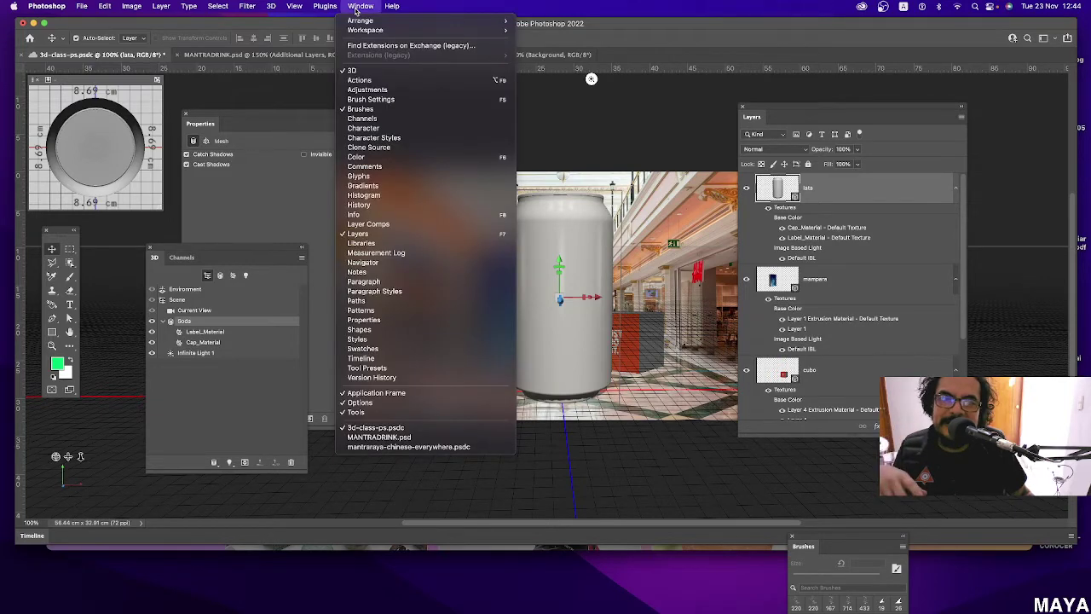
left_click(207, 259)
left_click_drag(240, 252, 220, 259)
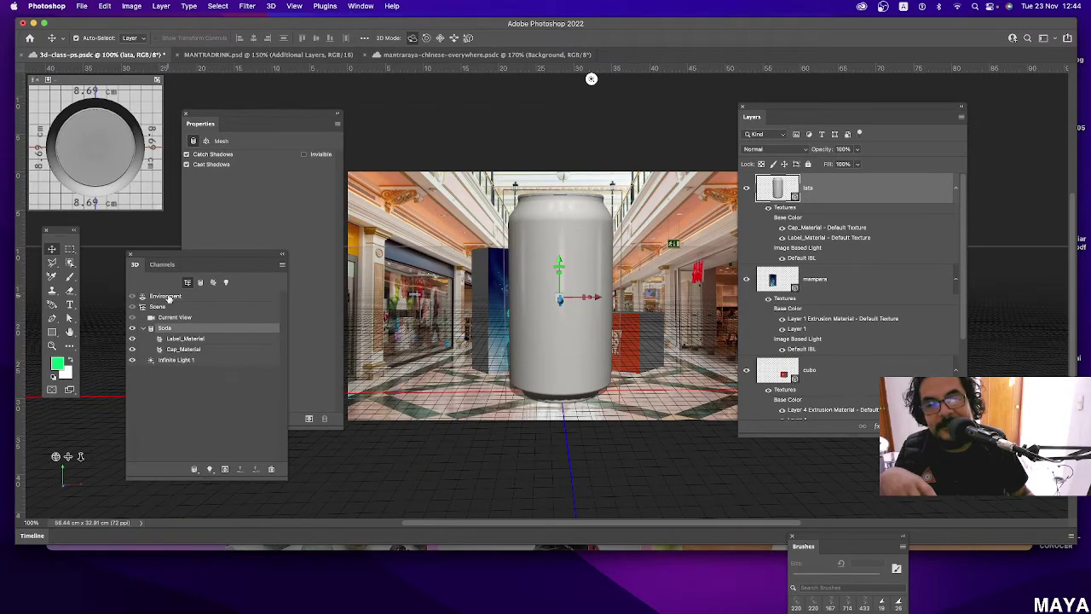
left_click(168, 296)
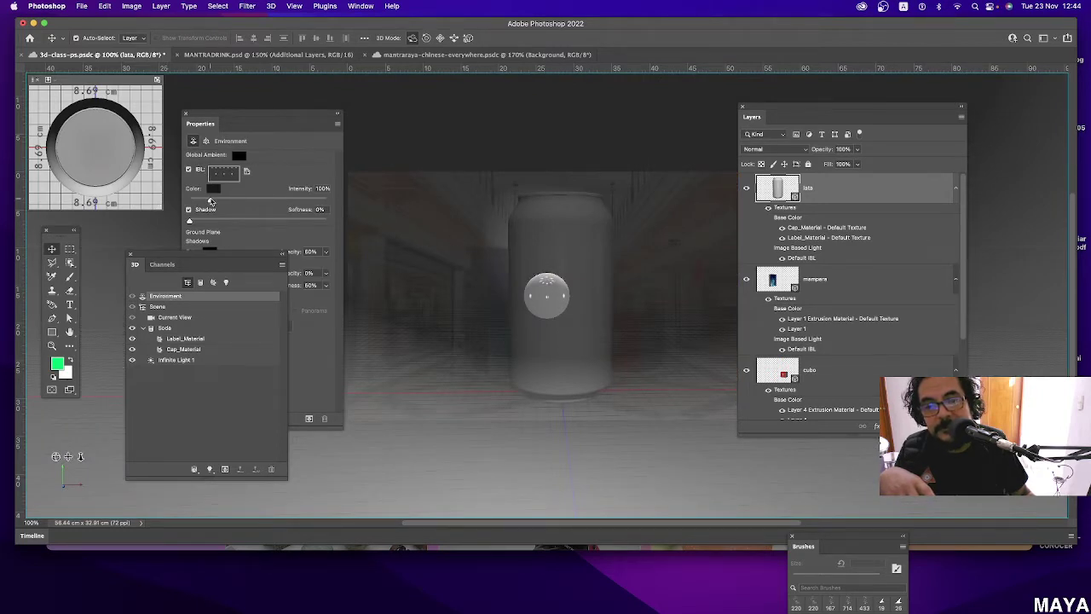
Raise the IBL intensity to 112% and nudge the Soda can 1.25 cm left along X.
left_click_drag(212, 202, 213, 202)
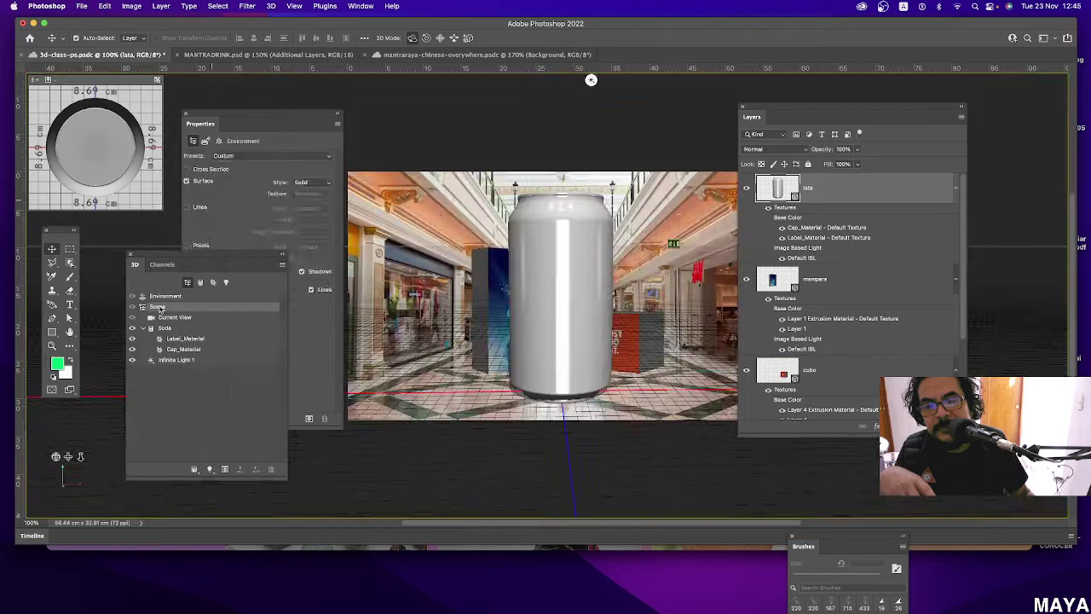
left_click(158, 308)
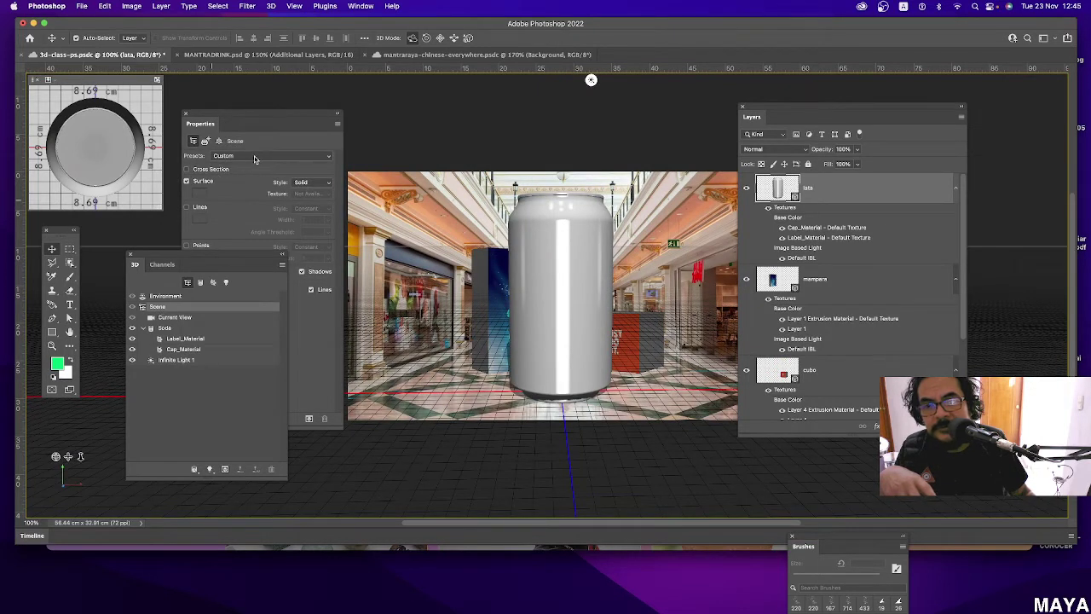
left_click(183, 317)
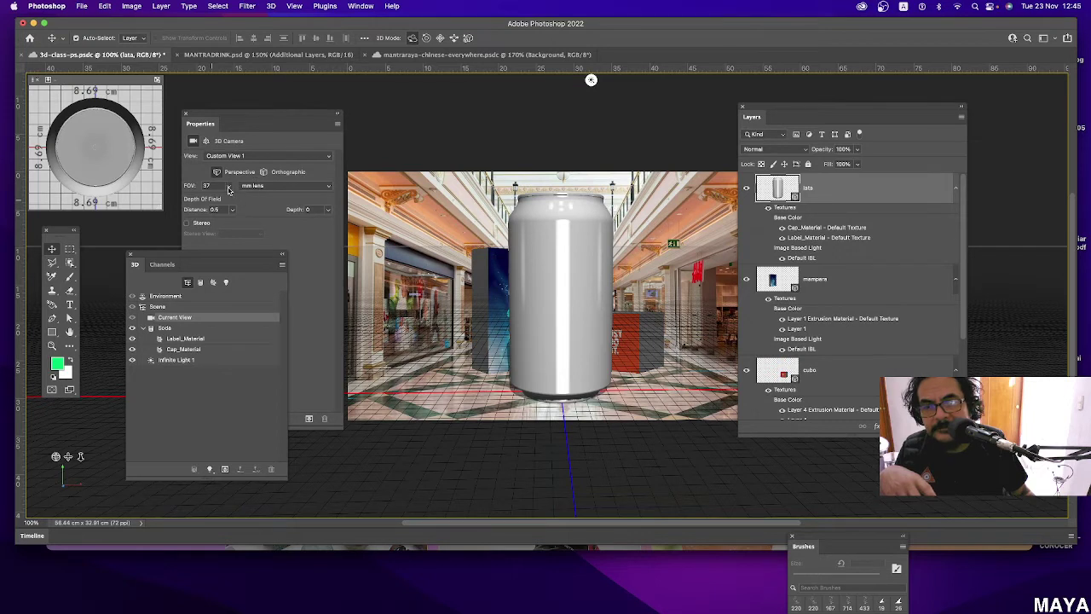
left_click(171, 328)
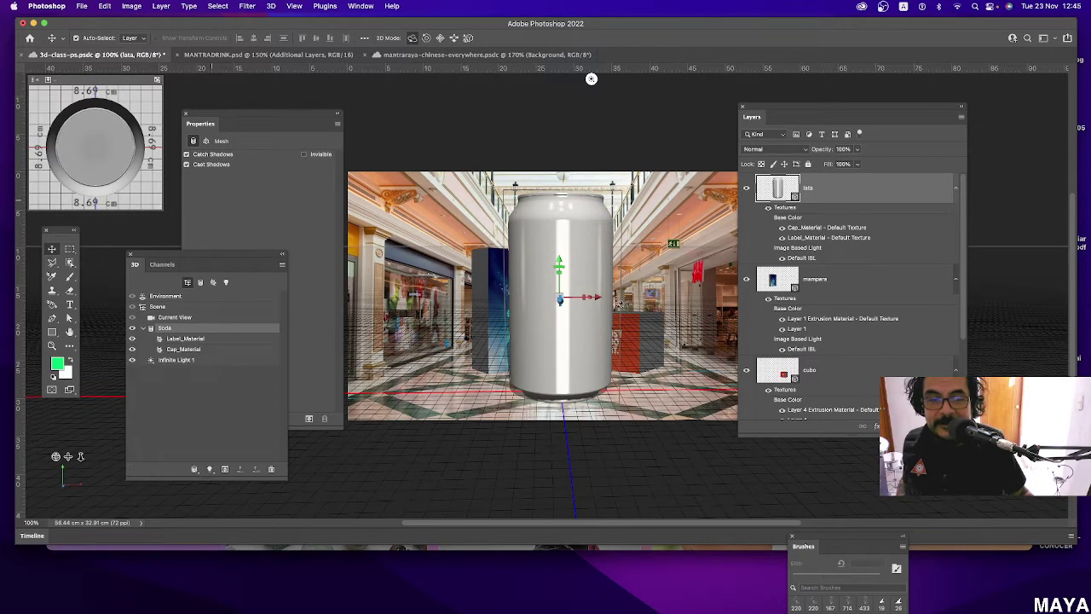
mouse_move(597, 297)
left_mouse_down()
mouse_move(582, 298)
mouse_move(593, 297)
left_mouse_up()
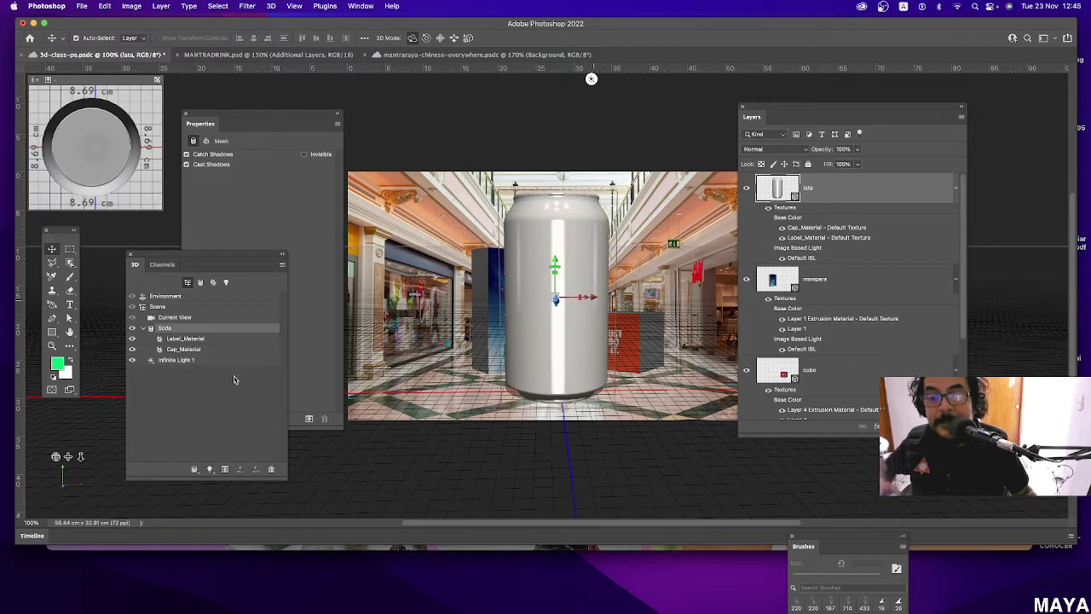
Show the can's Label_Material settings (6% metallic, 40% roughness) and shift the 3D panel left.
left_click(189, 338)
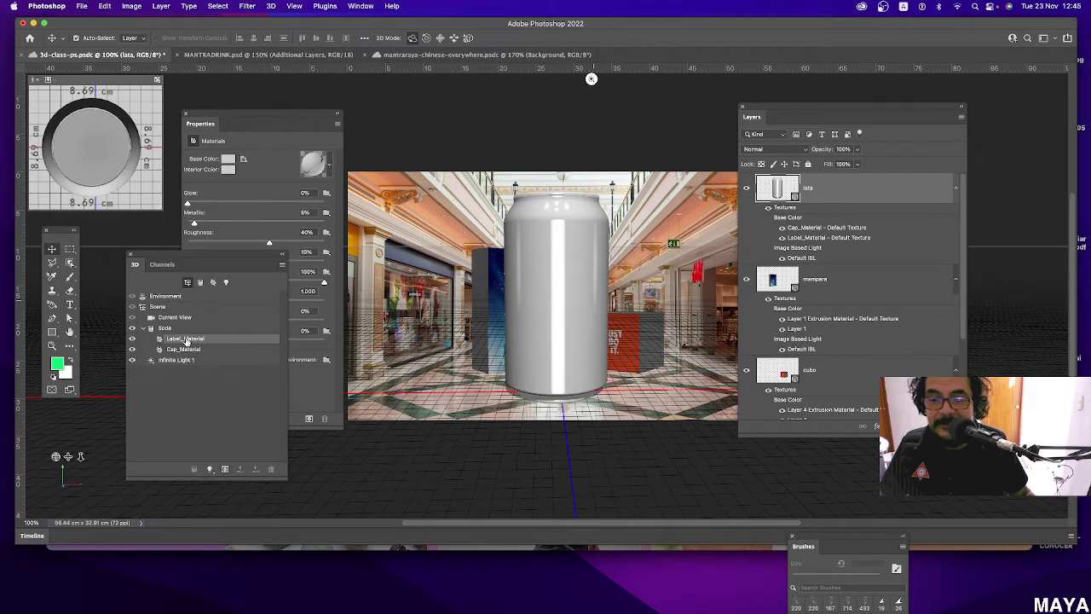
left_click(173, 350)
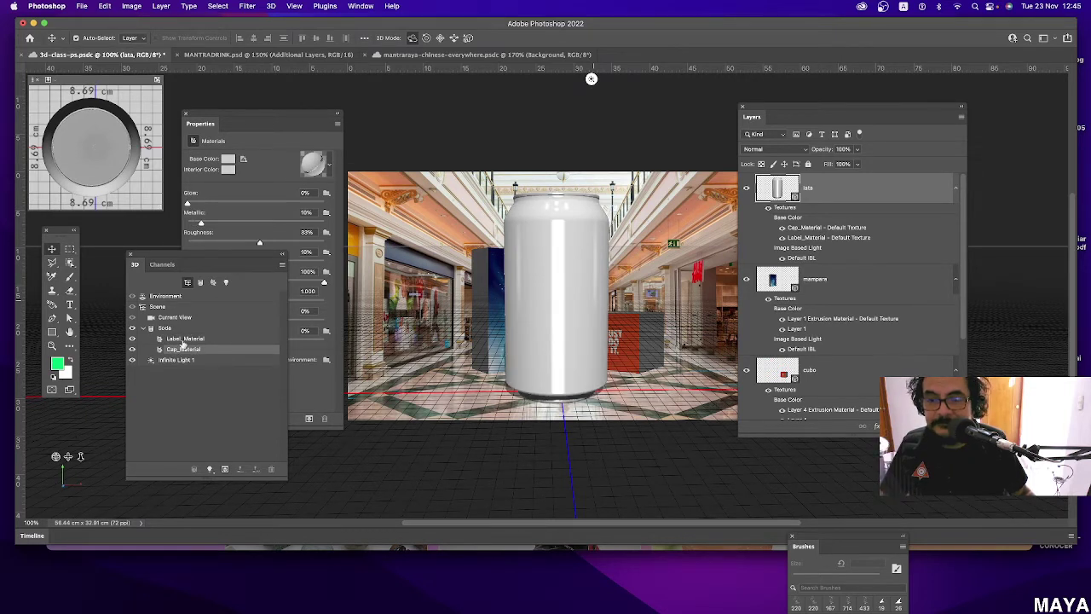
left_click(182, 341)
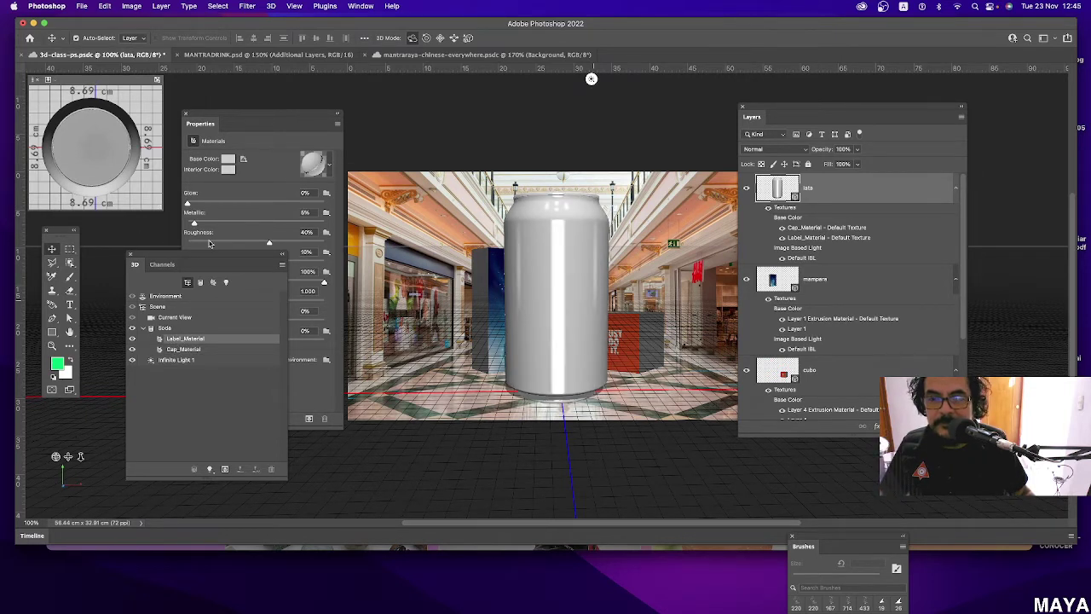
left_click_drag(229, 254, 200, 257)
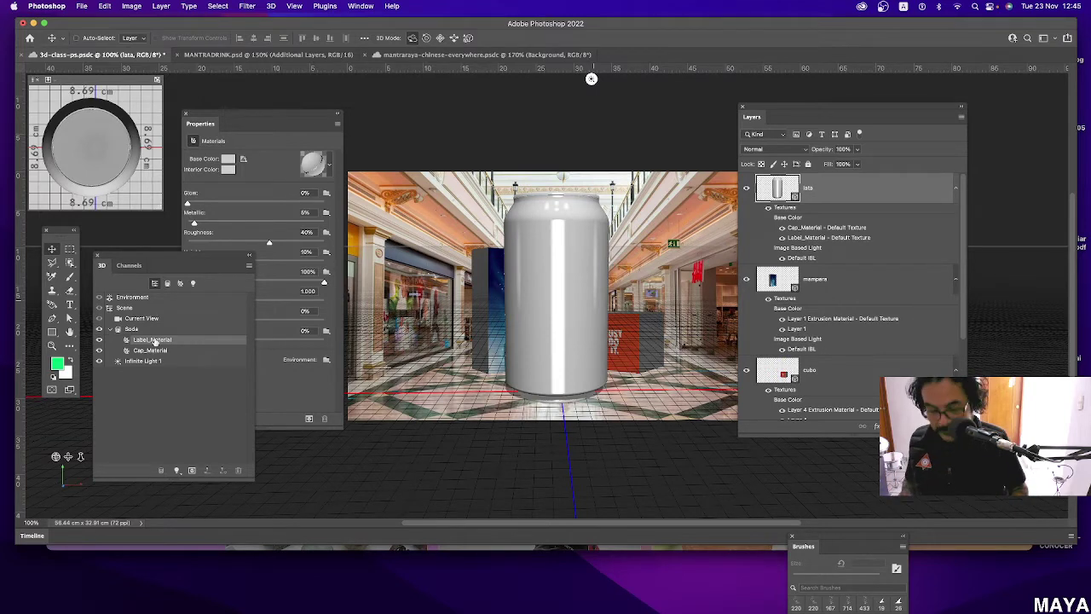
Open the Desktop file gatorade.jpg, the orange-and-green Gatorade label, with Cmd+O.
key("super+o")
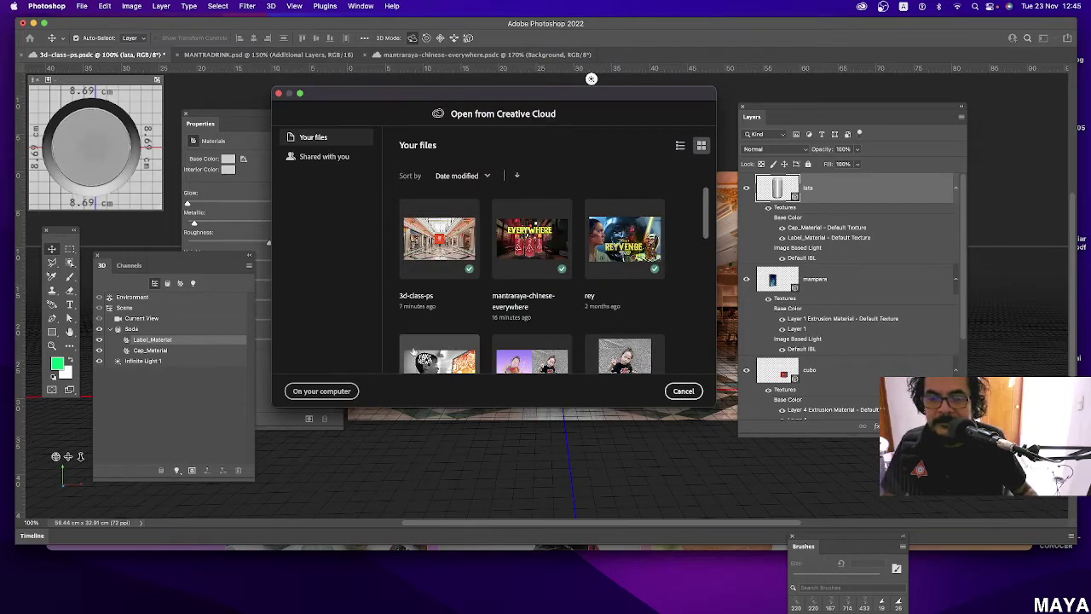
left_click(322, 391)
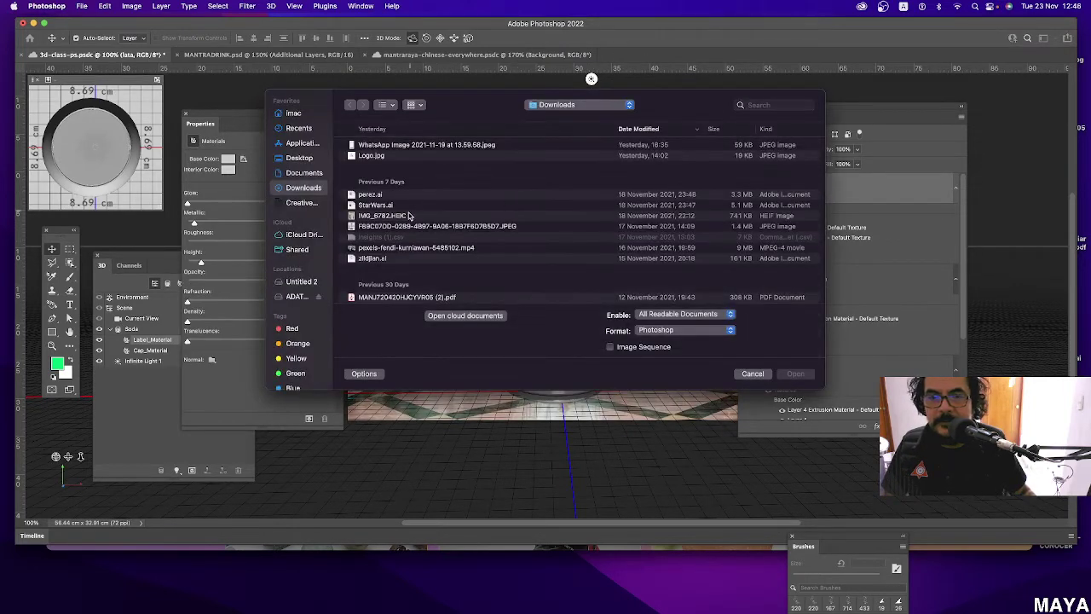
scroll(464, 259, "down", 2)
scroll(461, 257, "down", 2)
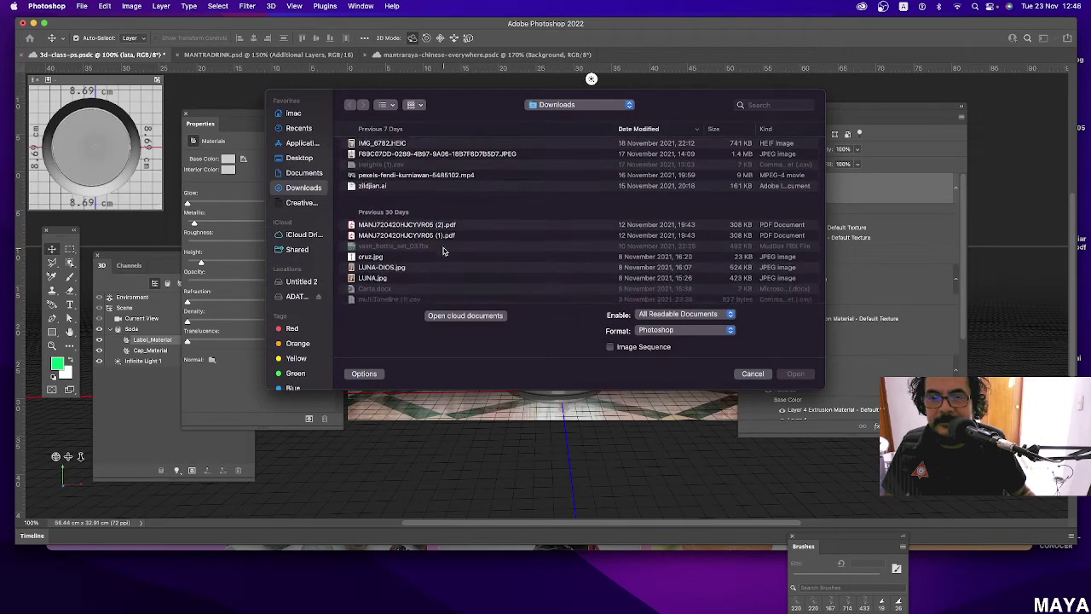
scroll(452, 254, "down", 2)
scroll(444, 251, "down", 2)
scroll(443, 251, "down", 2)
scroll(443, 251, "down", 2)
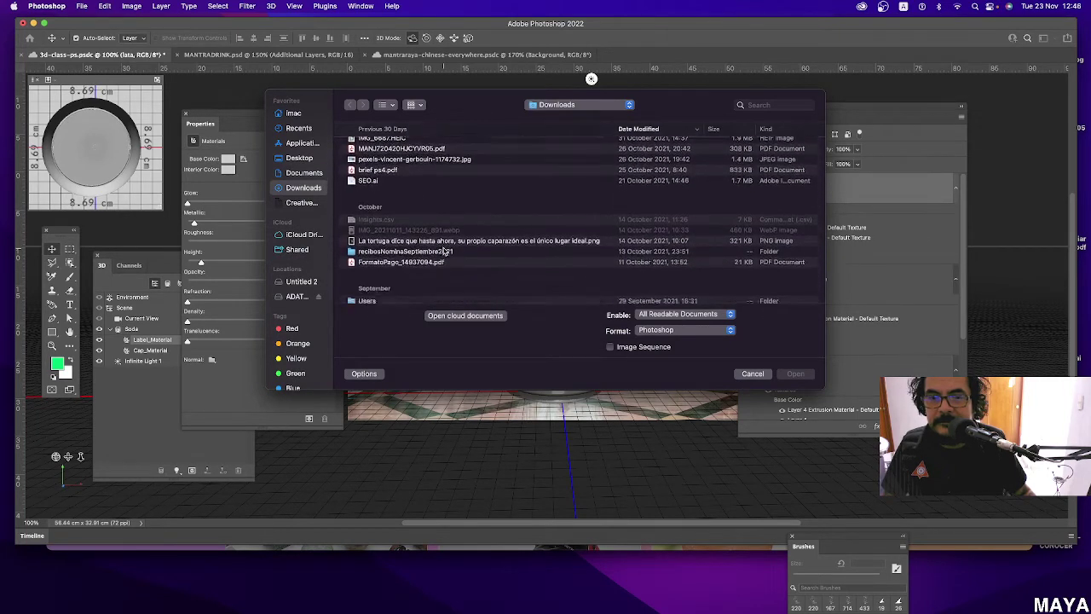
scroll(443, 251, "down", 2)
scroll(444, 252, "down", 2)
scroll(443, 251, "down", 2)
scroll(443, 251, "down", 2)
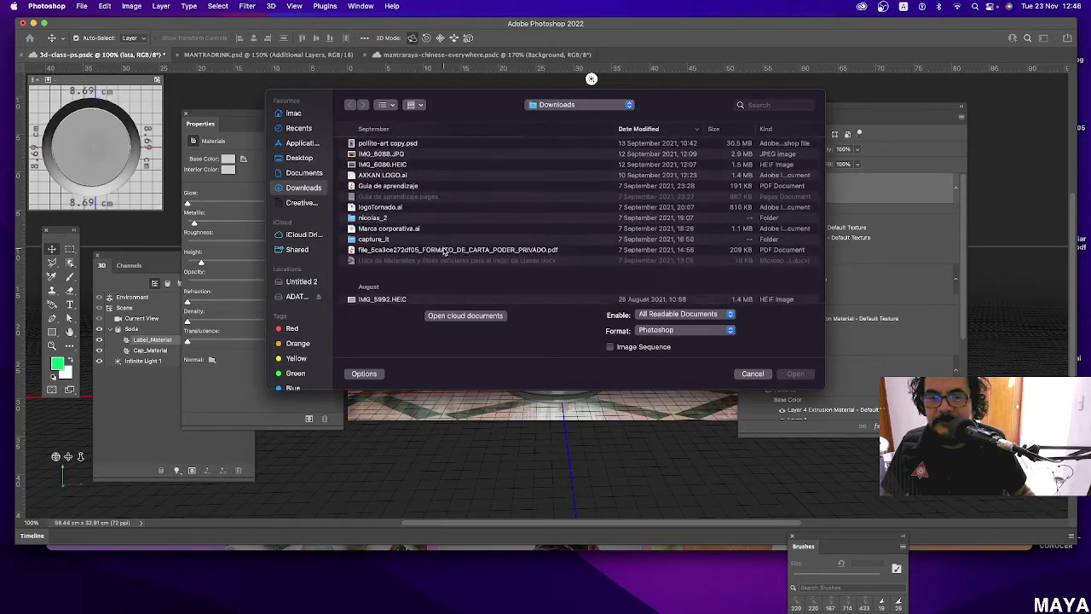
scroll(443, 252, "down", 1)
scroll(443, 247, "down", 2)
scroll(443, 247, "down", 2)
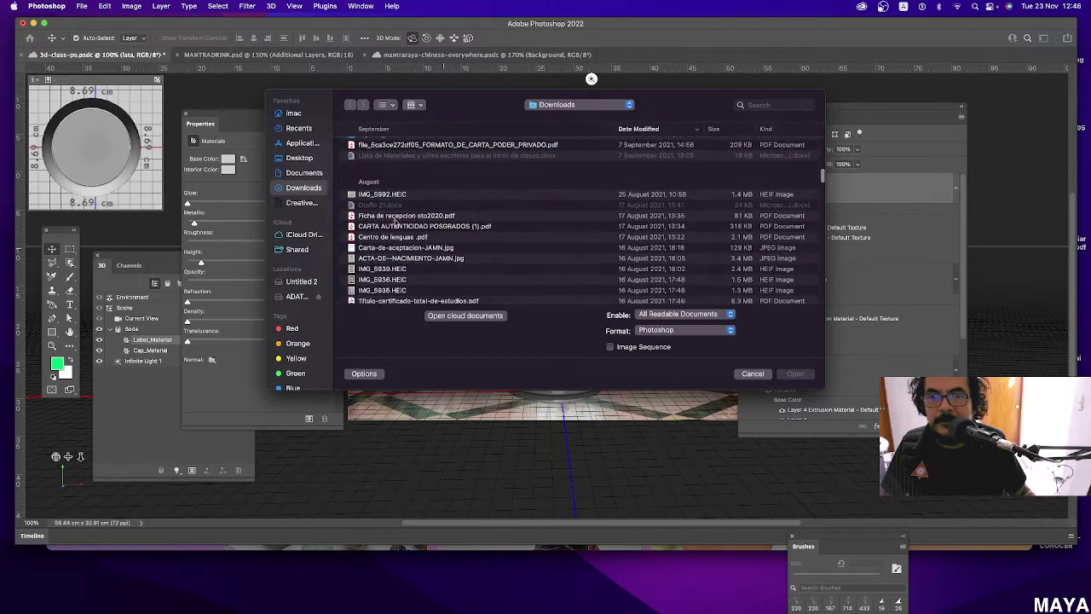
left_click(305, 158)
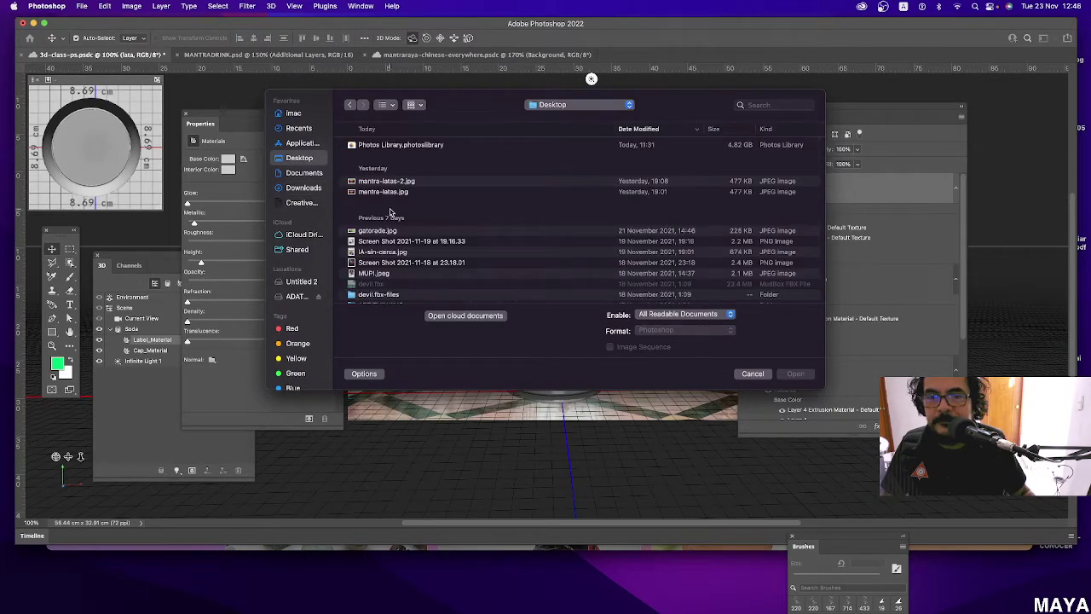
scroll(388, 205, "down", 1)
scroll(385, 187, "down", 1)
scroll(383, 171, "down", 1)
scroll(380, 146, "up", 1)
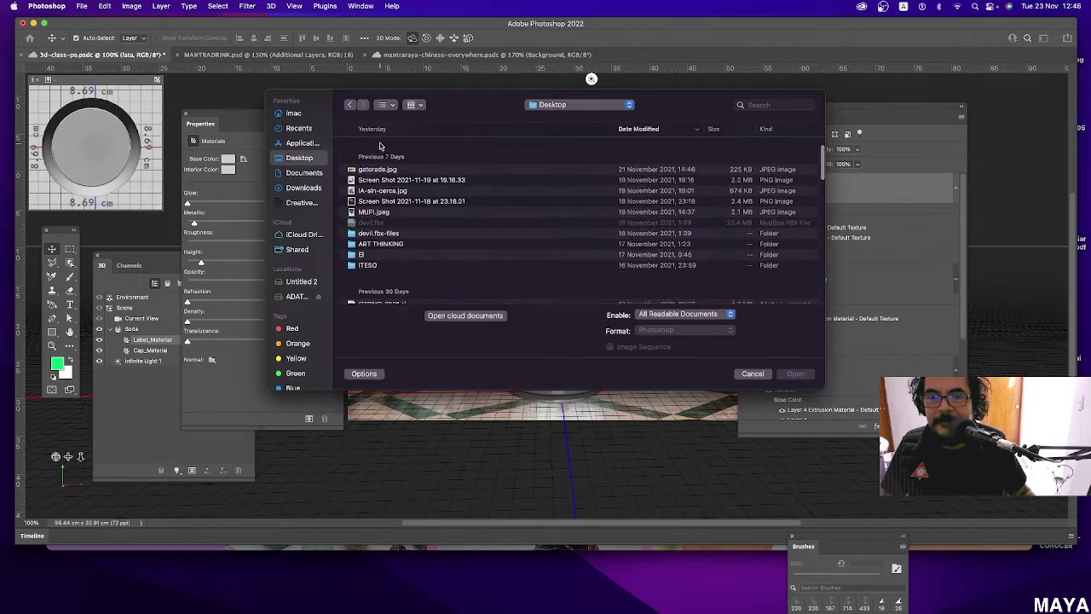
left_click(380, 173)
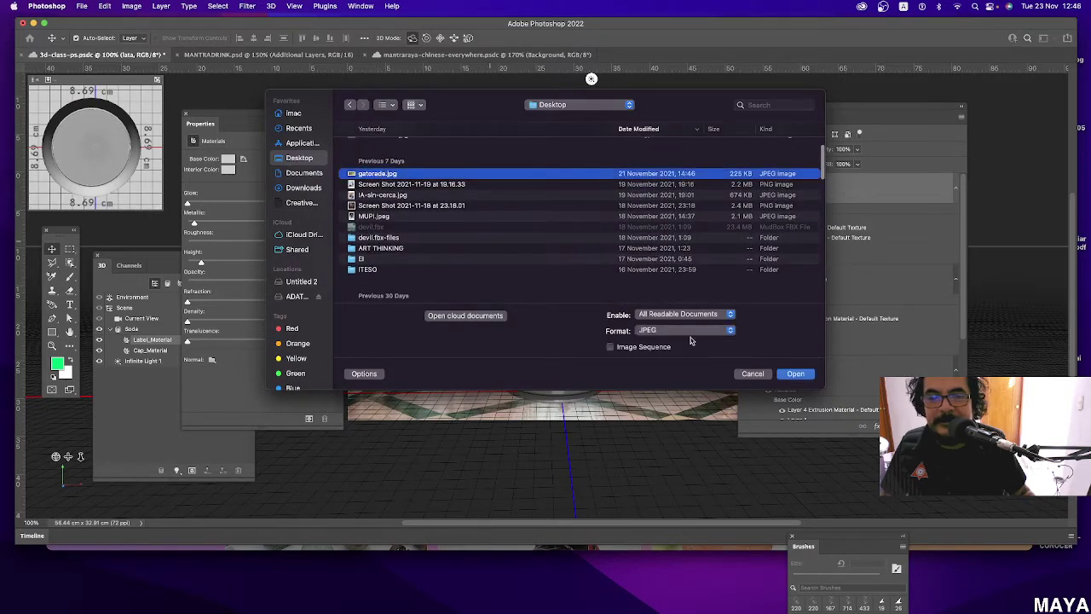
left_click(795, 373)
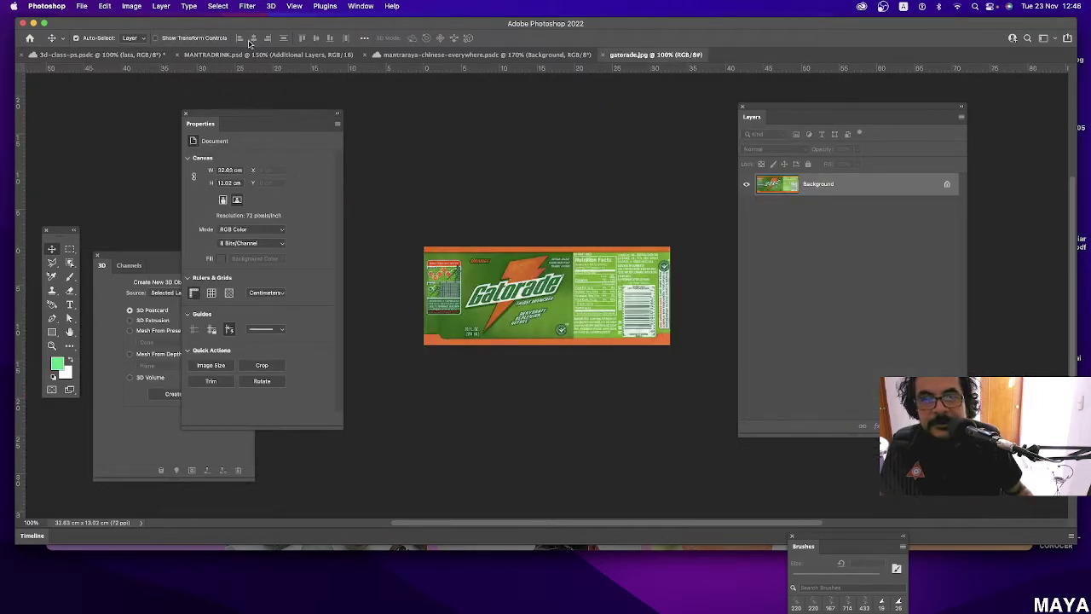
Read gatorade.jpg's Image Size in pixels (925 × 369), then cancel without resizing.
left_click(132, 8)
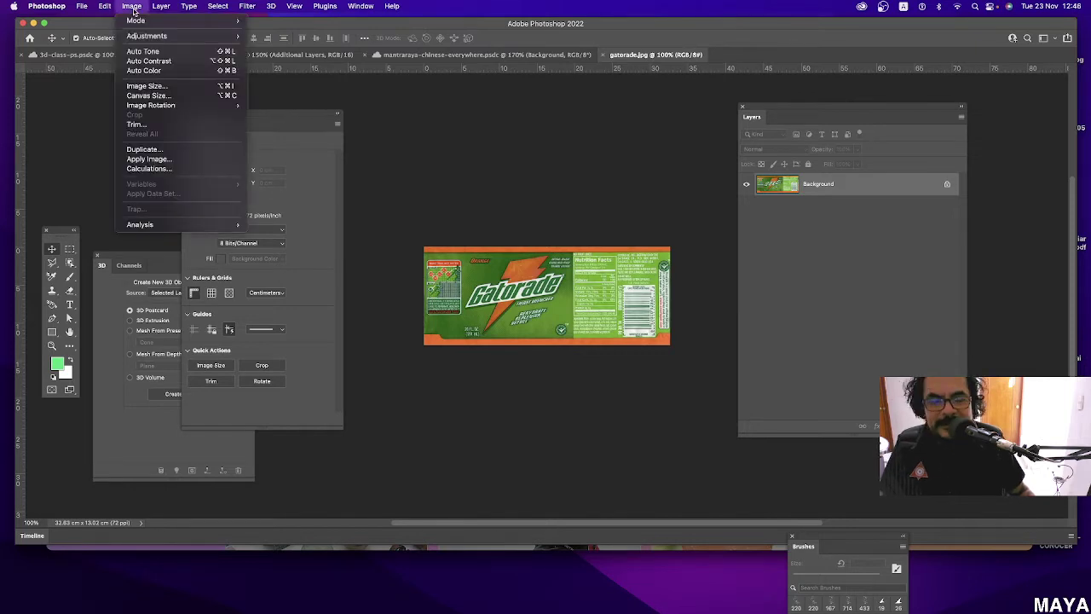
left_click(171, 88)
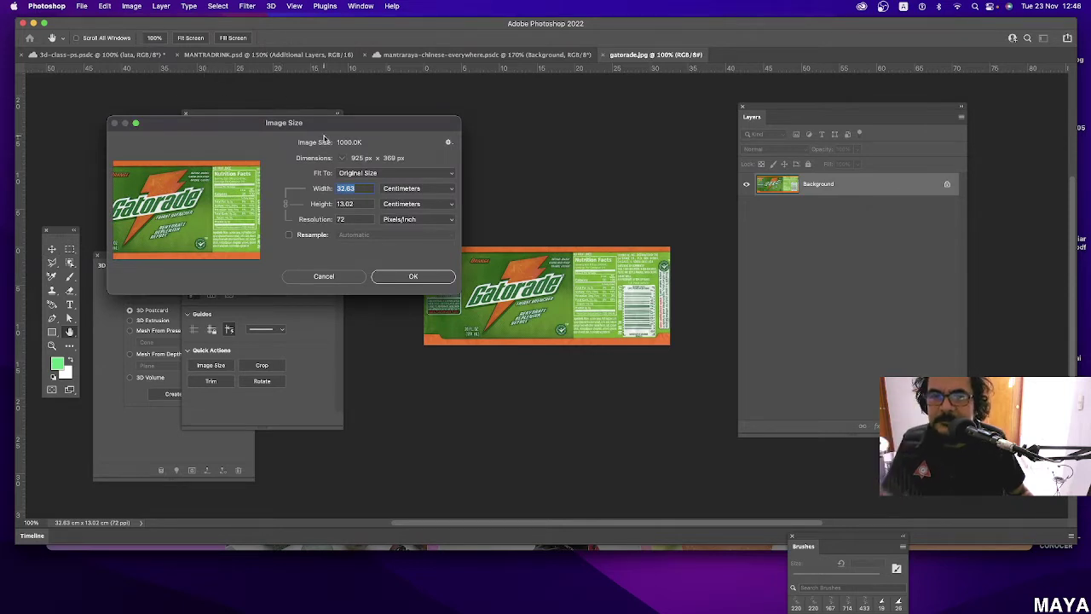
left_click_drag(322, 126, 355, 116)
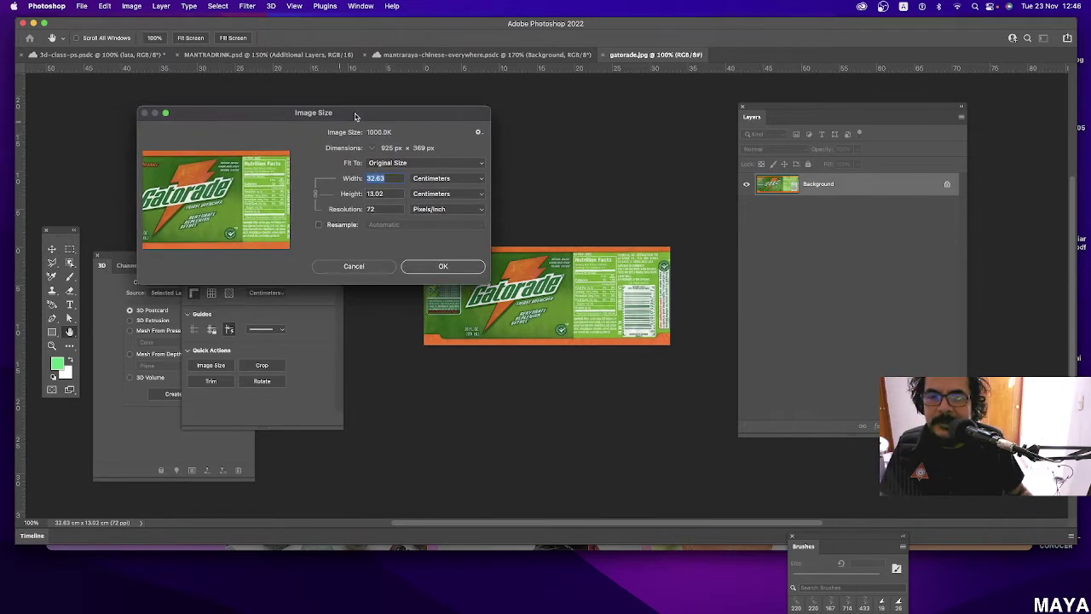
left_click(467, 181)
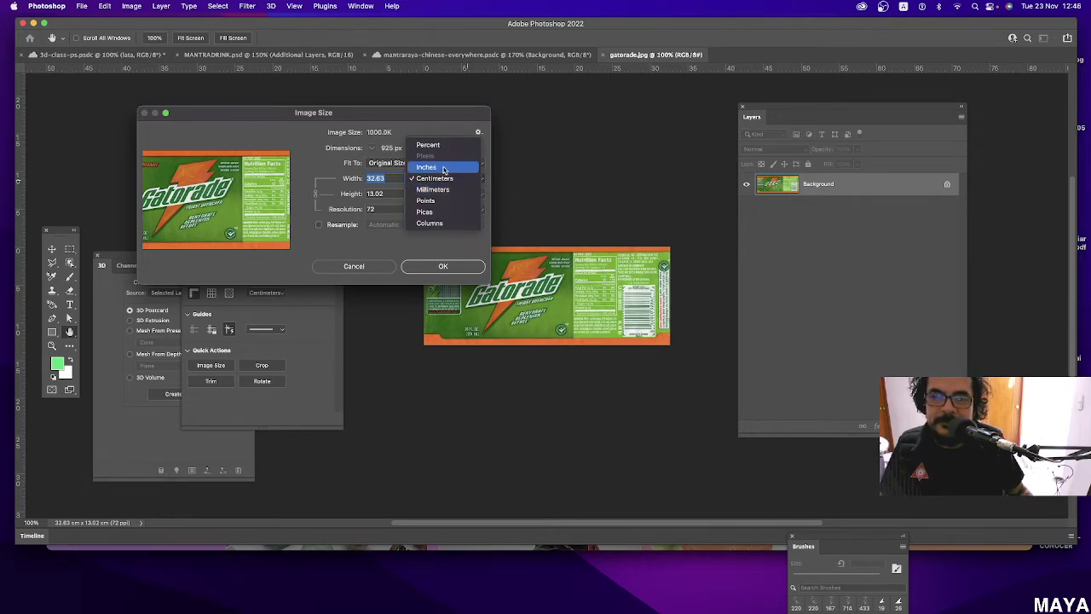
left_click(439, 178)
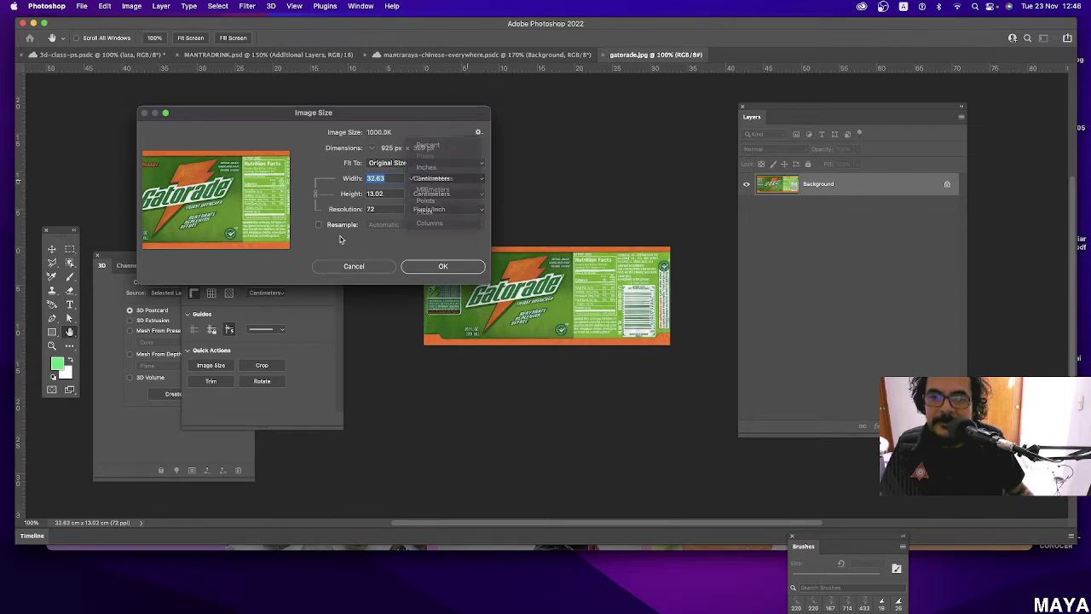
left_click(319, 224)
left_click(457, 179)
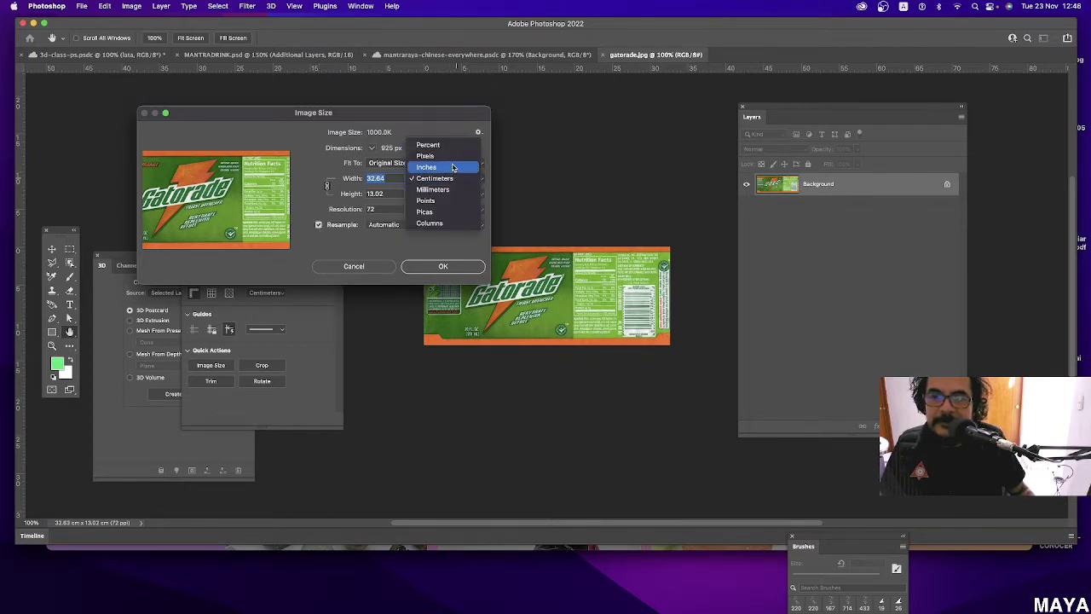
left_click(450, 156)
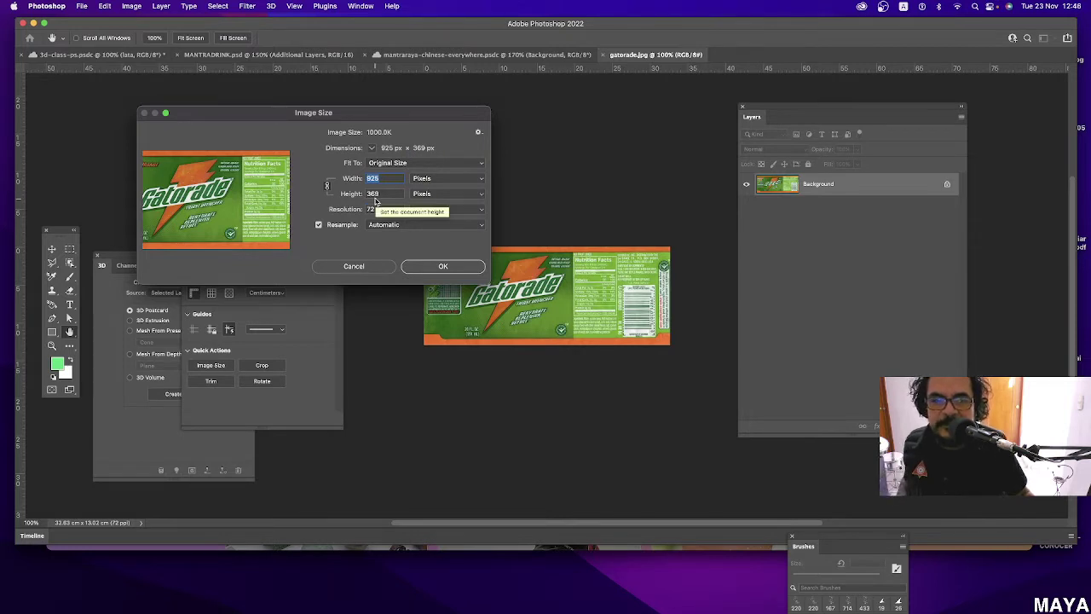
left_click(355, 266)
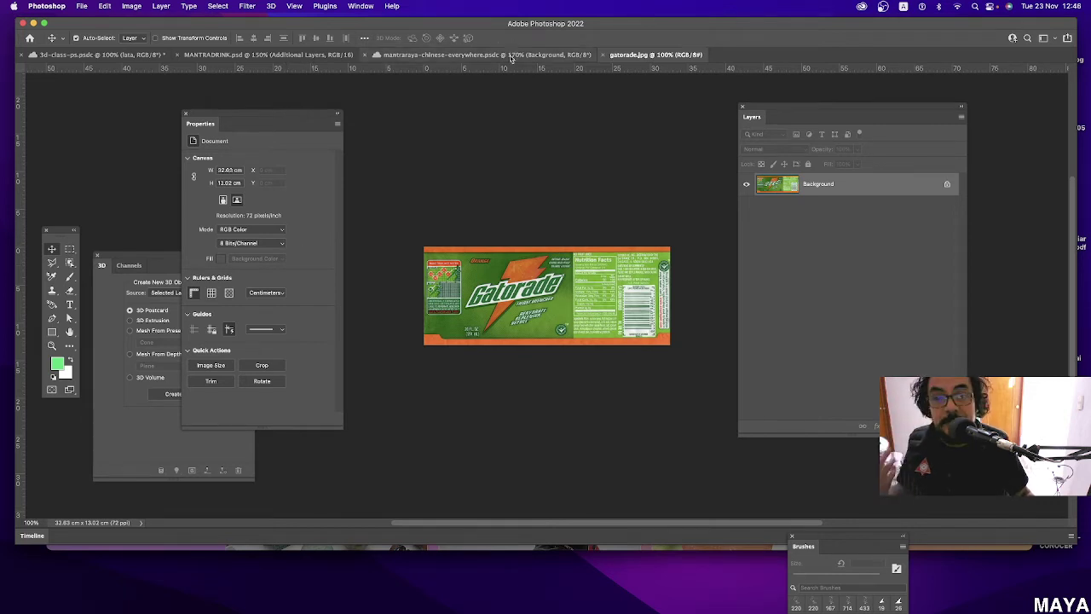
Return to the 3d-class-ps mall scene and redisplay the can's Label_Material settings.
left_click(511, 55)
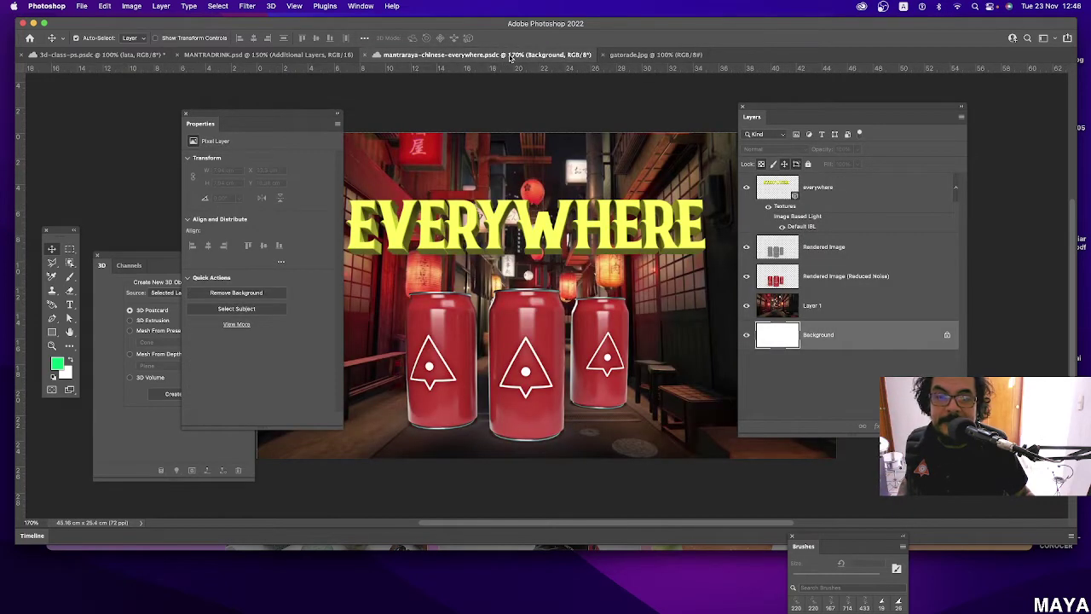
left_click(305, 55)
left_click(102, 55)
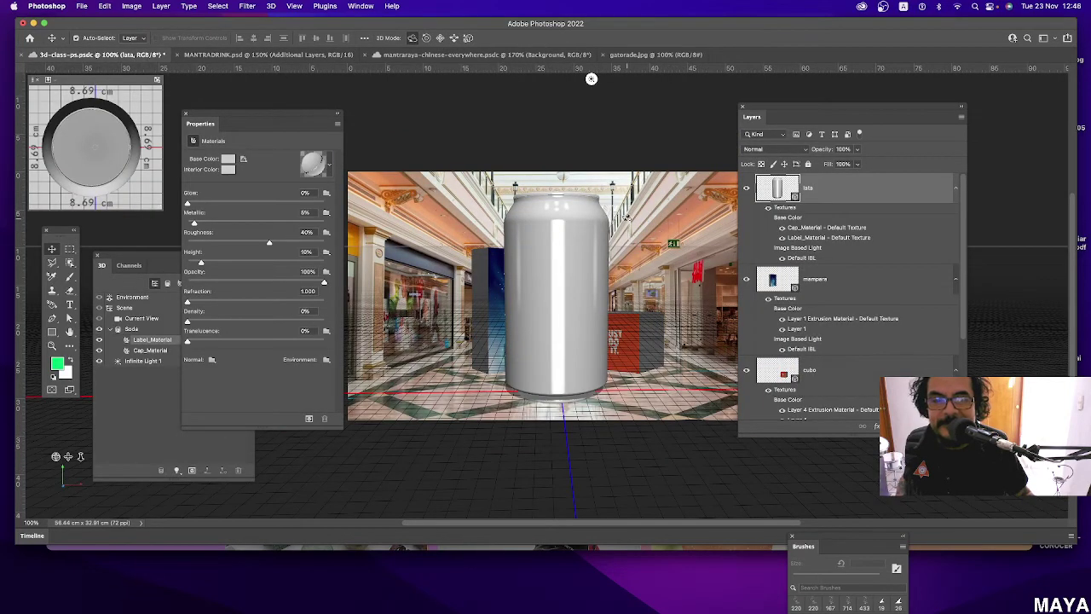
left_click_drag(258, 122, 276, 114)
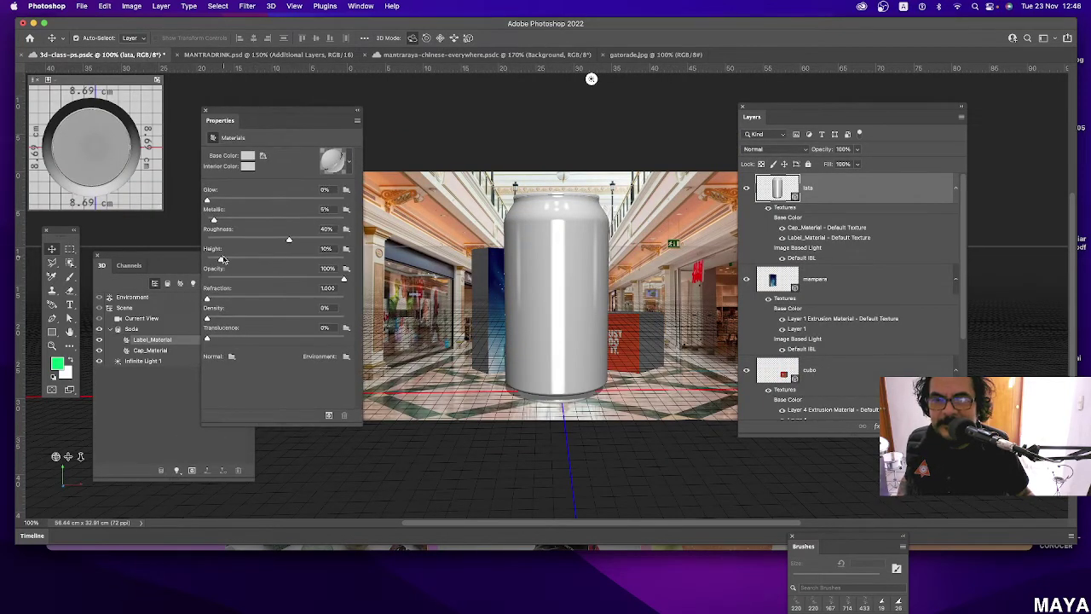
left_click(153, 254)
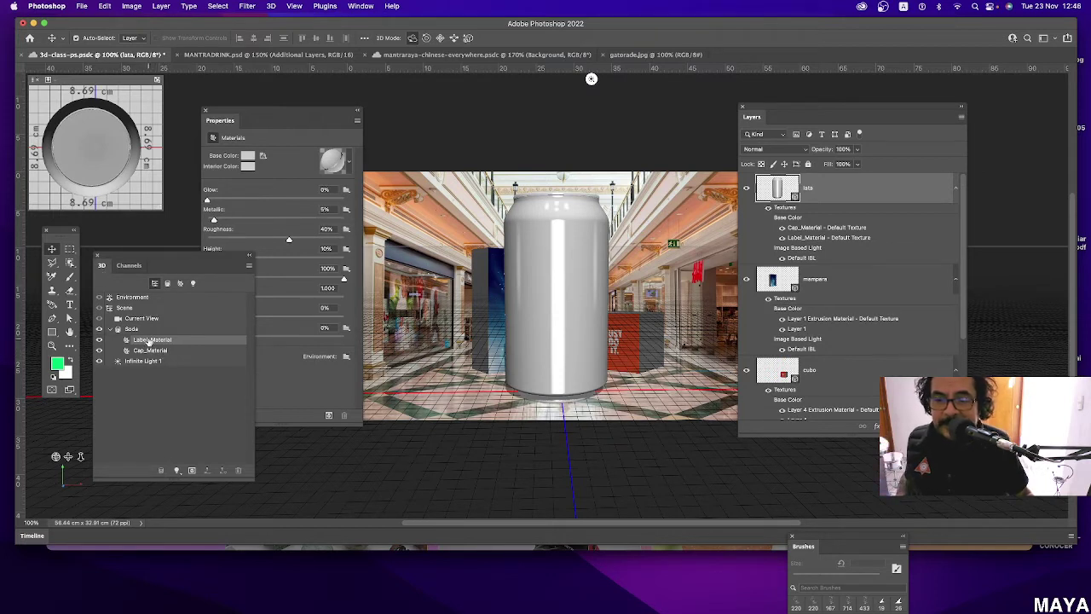
left_click_drag(283, 115, 310, 134)
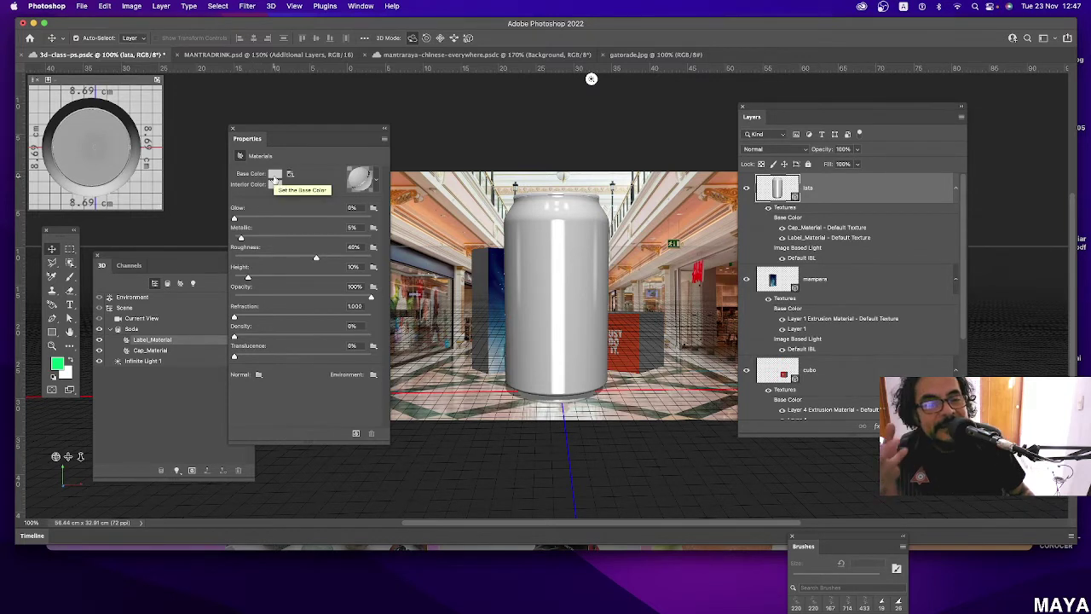
Preview a red Base Color on the label, cancel it, and open the Base Color texture menu.
left_click(275, 175)
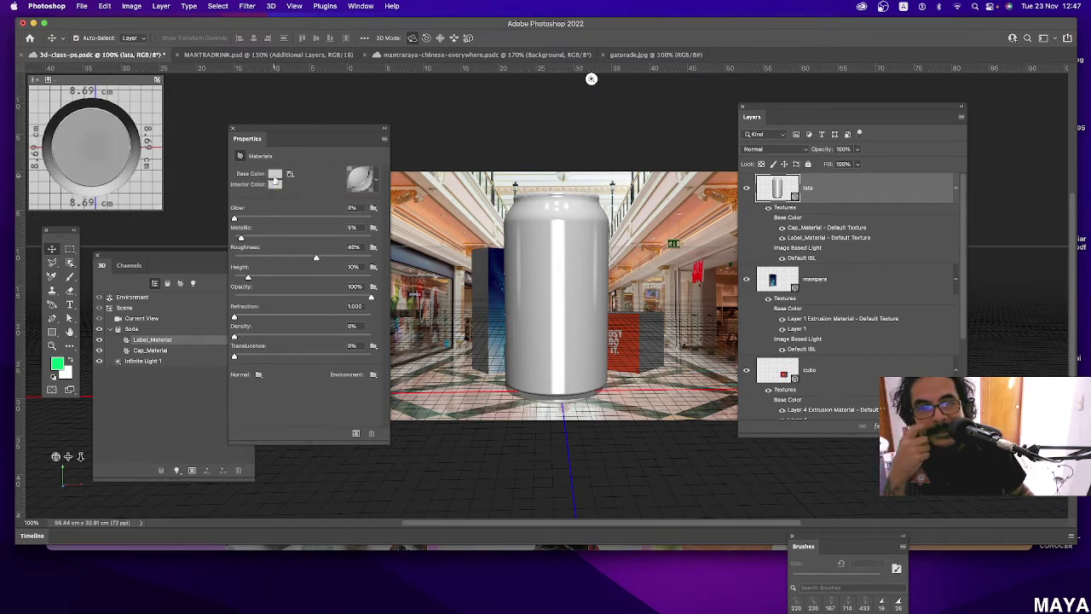
left_click(275, 327)
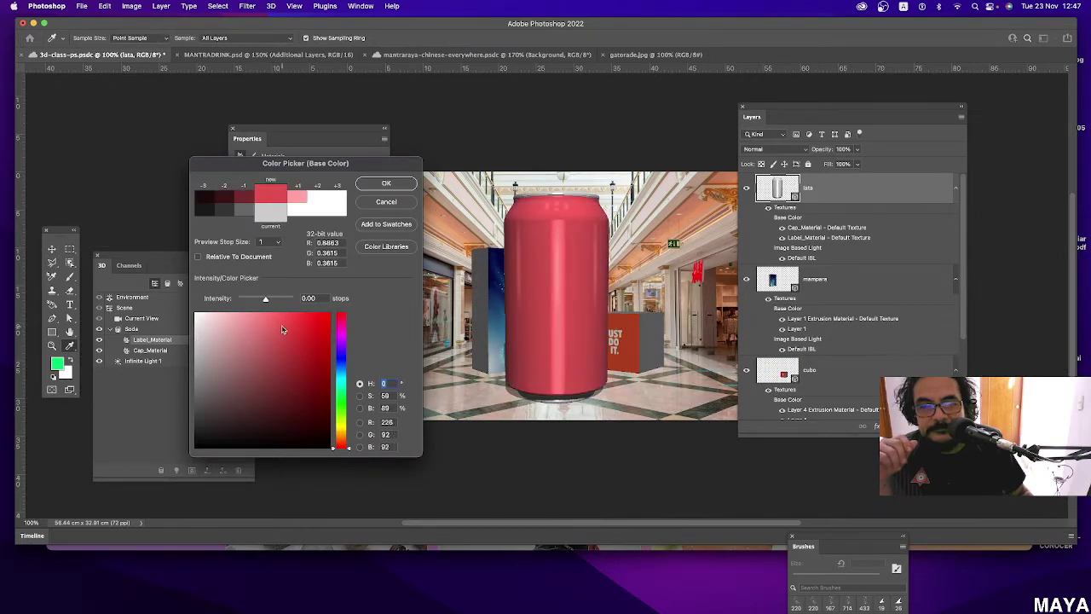
left_click(302, 337)
left_click_drag(301, 337, 308, 355)
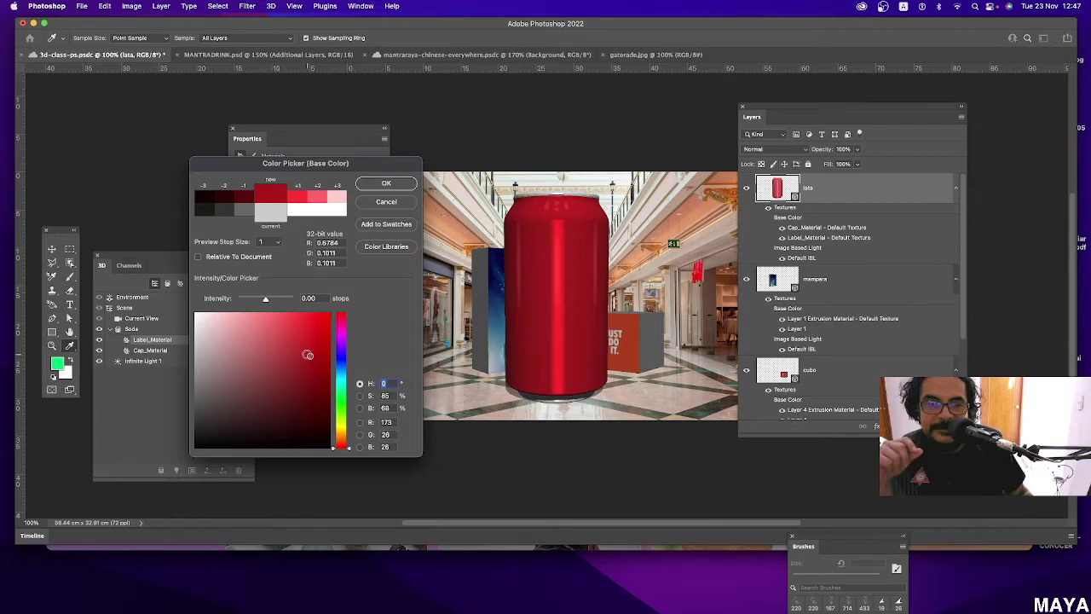
left_click(381, 203)
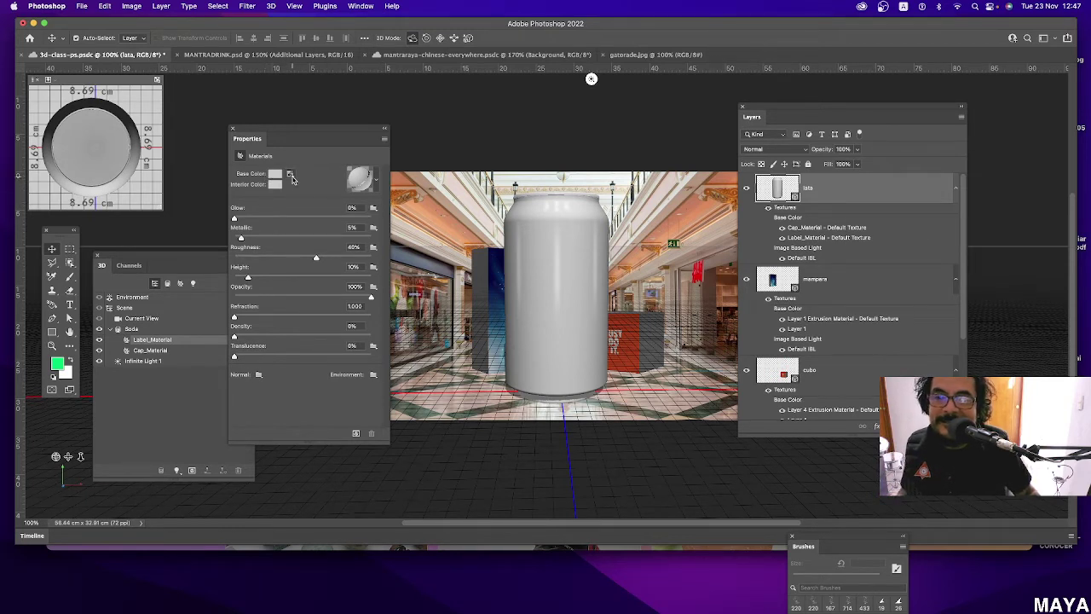
left_click(290, 175)
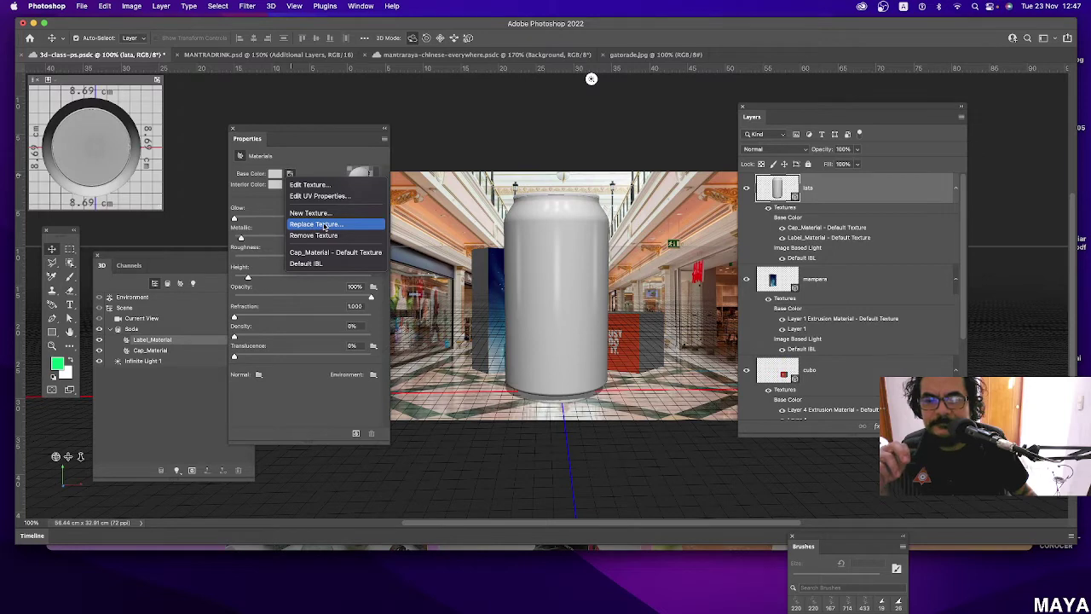
Replace the Label_Material base-colour texture with gatorade.jpg from the Desktop.
left_click(324, 225)
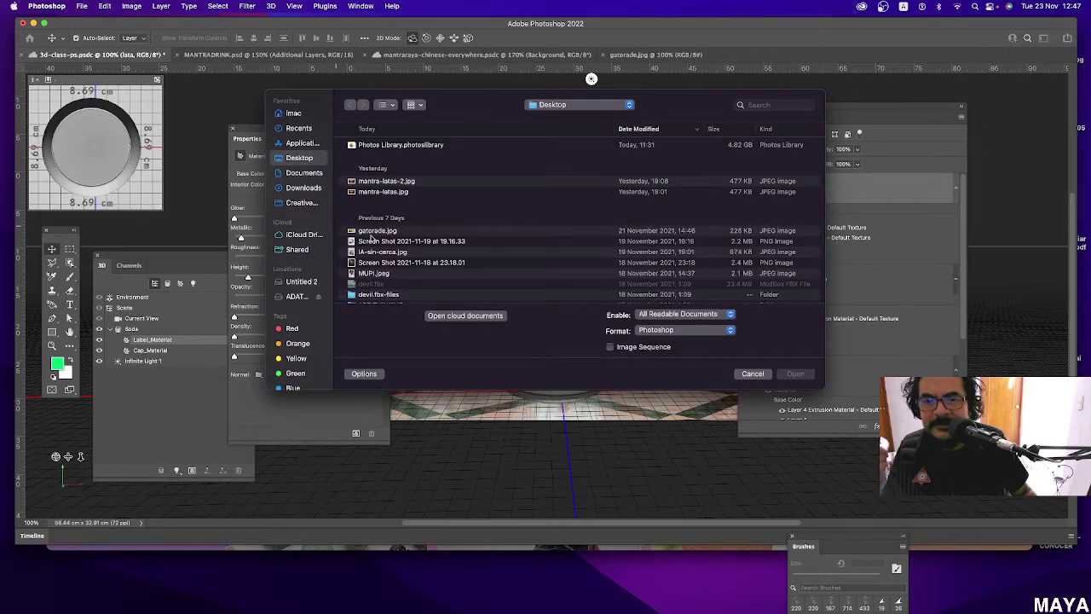
left_click(376, 231)
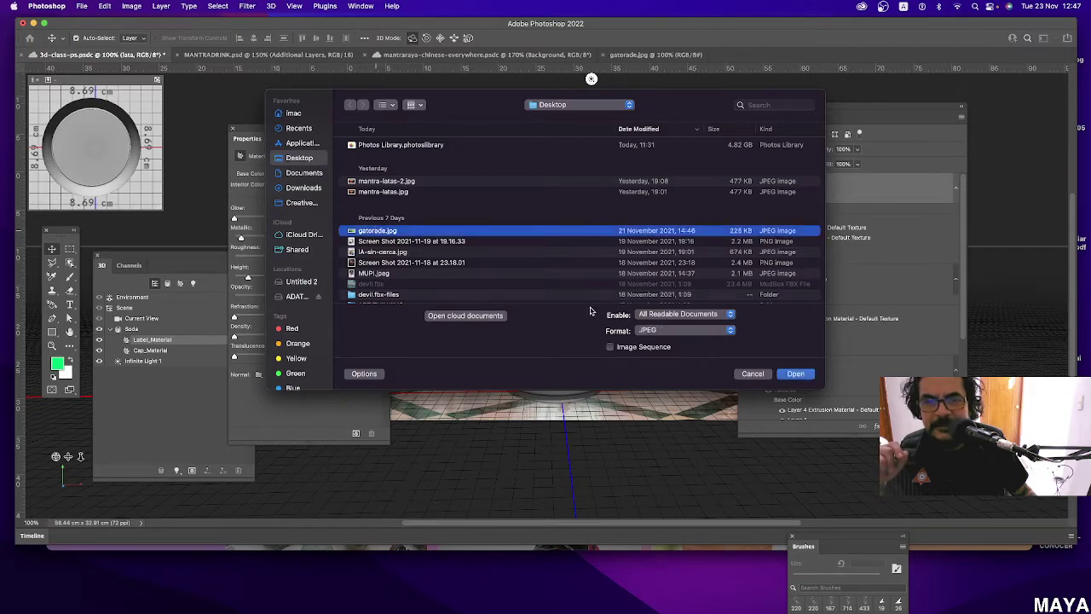
left_click(794, 375)
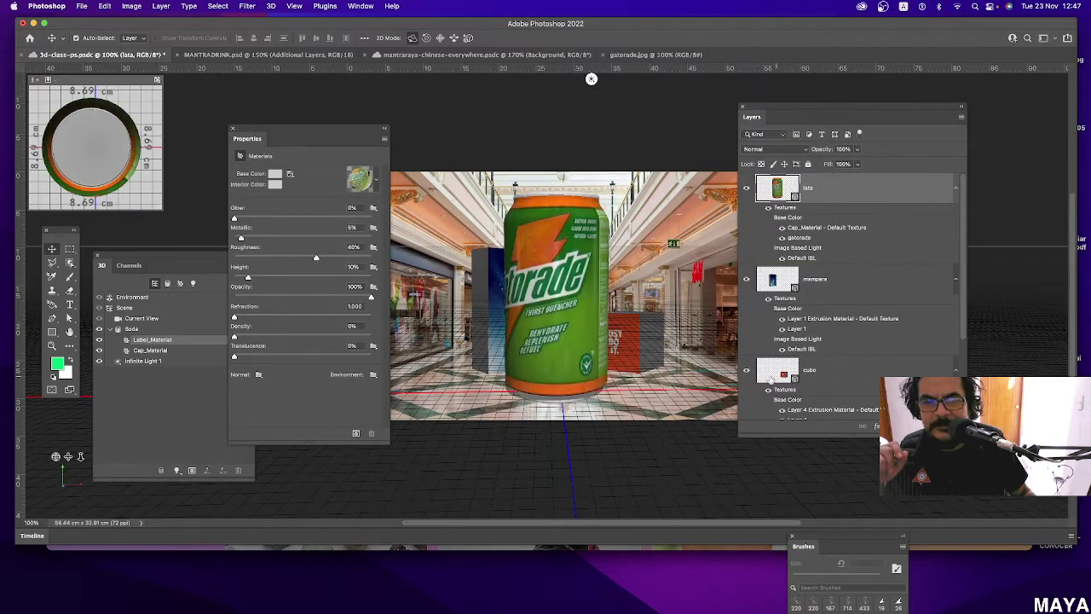
left_click(568, 349)
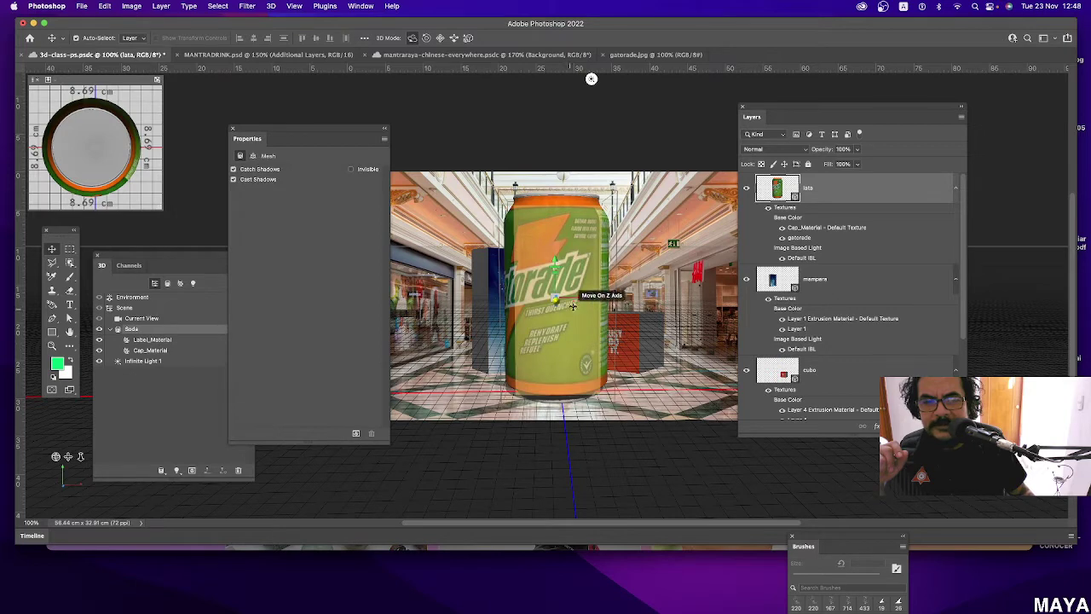
Rotate the can about -43° on Y so the Gatorade logo faces forward.
left_click_drag(589, 304, 524, 315)
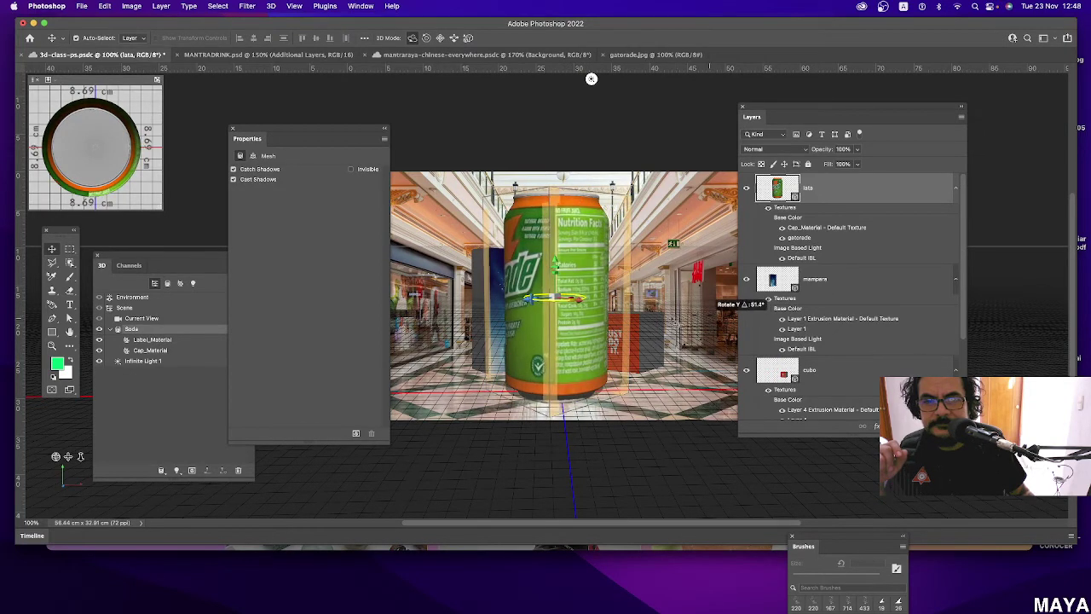
left_click_drag(525, 317, 482, 316)
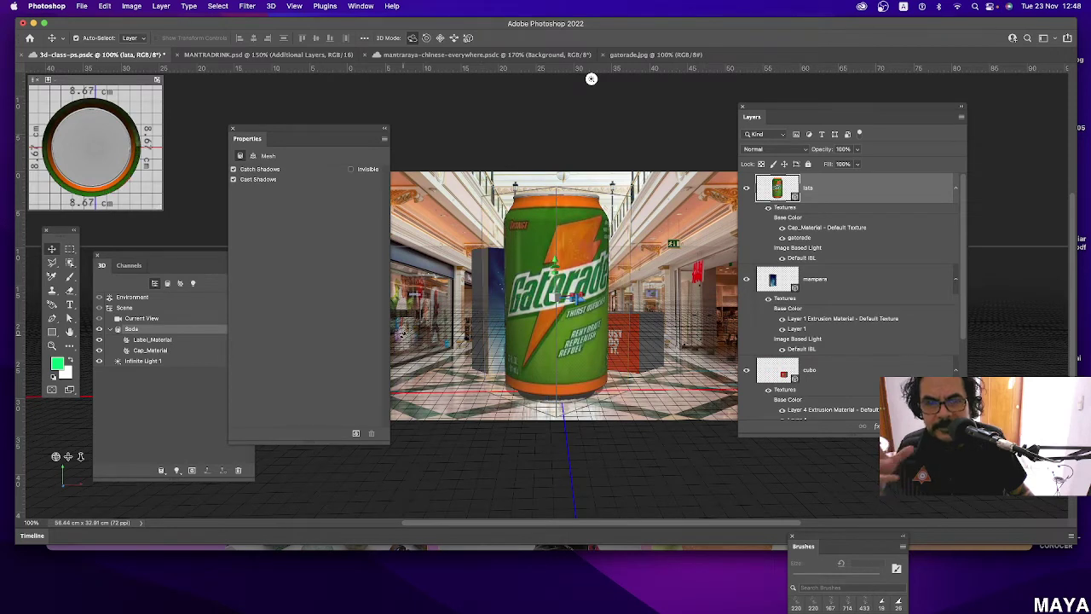
left_click(195, 259)
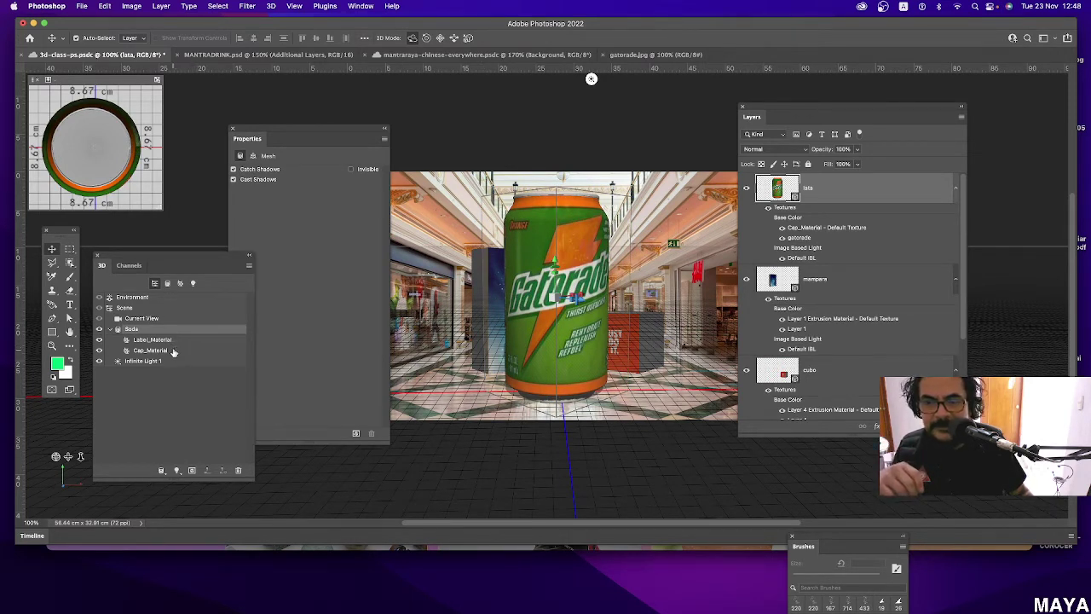
Show the Cap_Material settings (10% metallic, 33% roughness) and tidy the panels.
left_click_drag(209, 255, 210, 247)
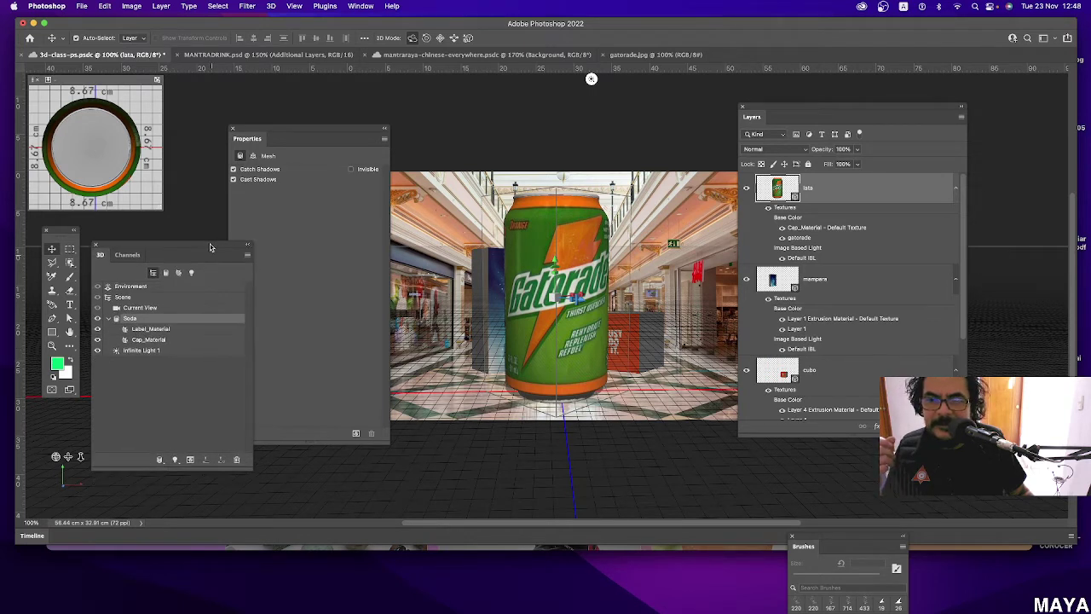
left_click(150, 339)
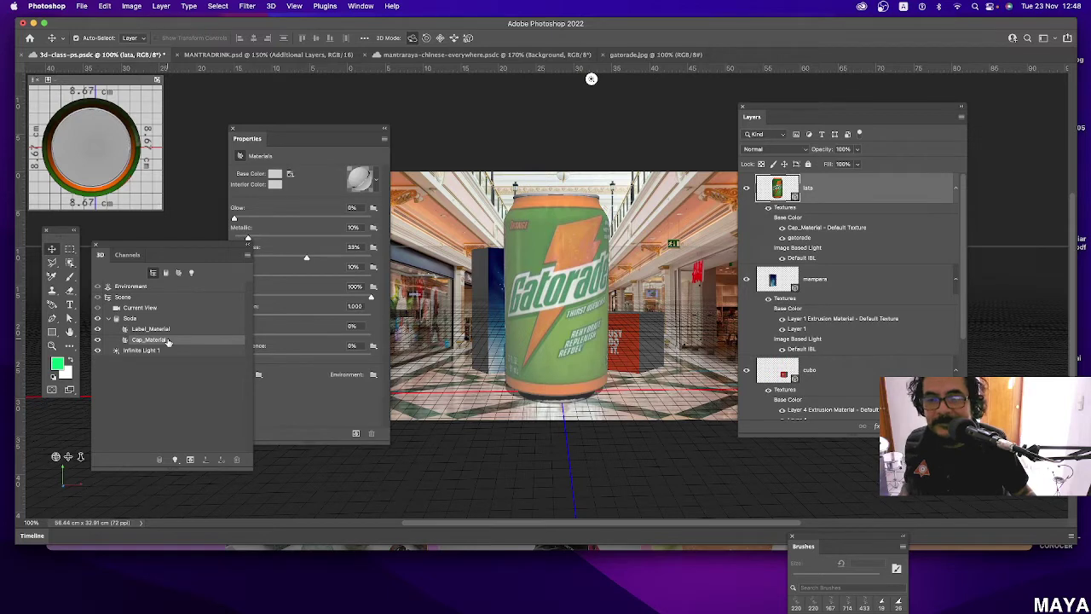
left_click_drag(324, 133, 307, 124)
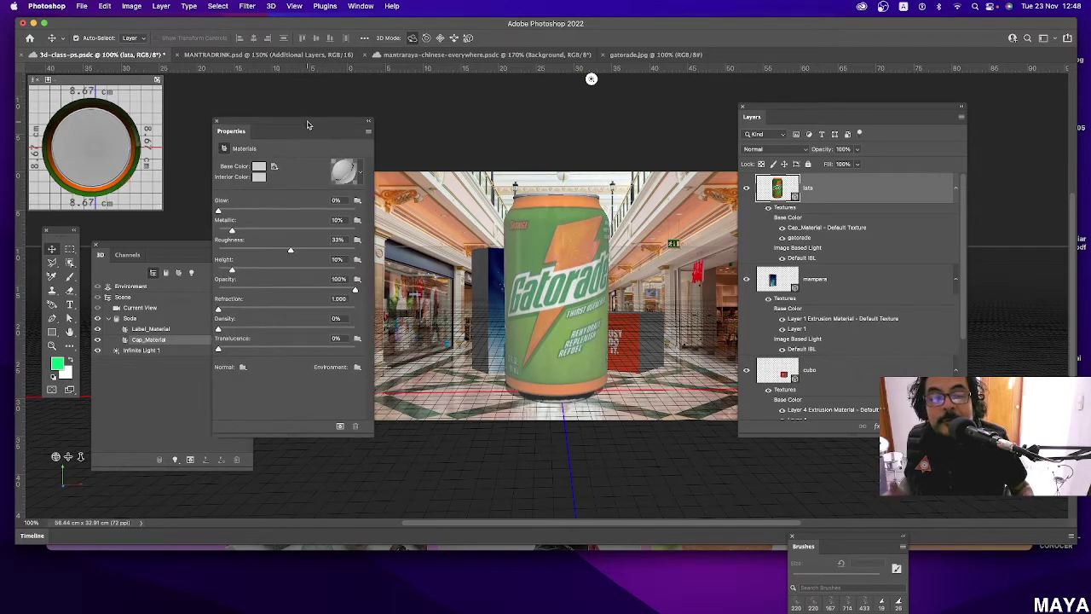
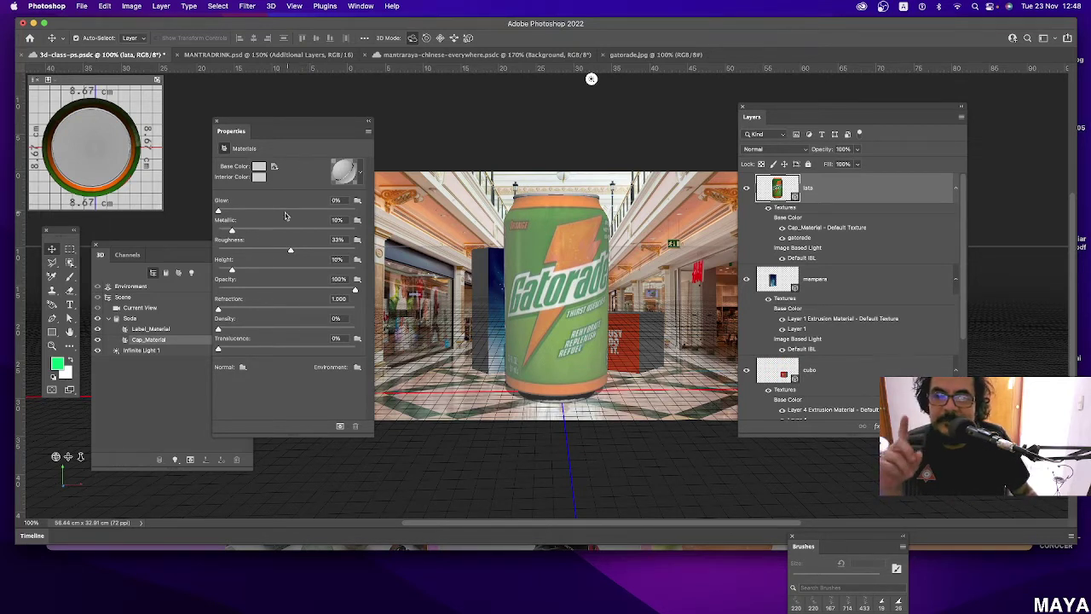
Apply the Metal Silver (Brushed) preset to the can's Cap_Material.
left_click(146, 340)
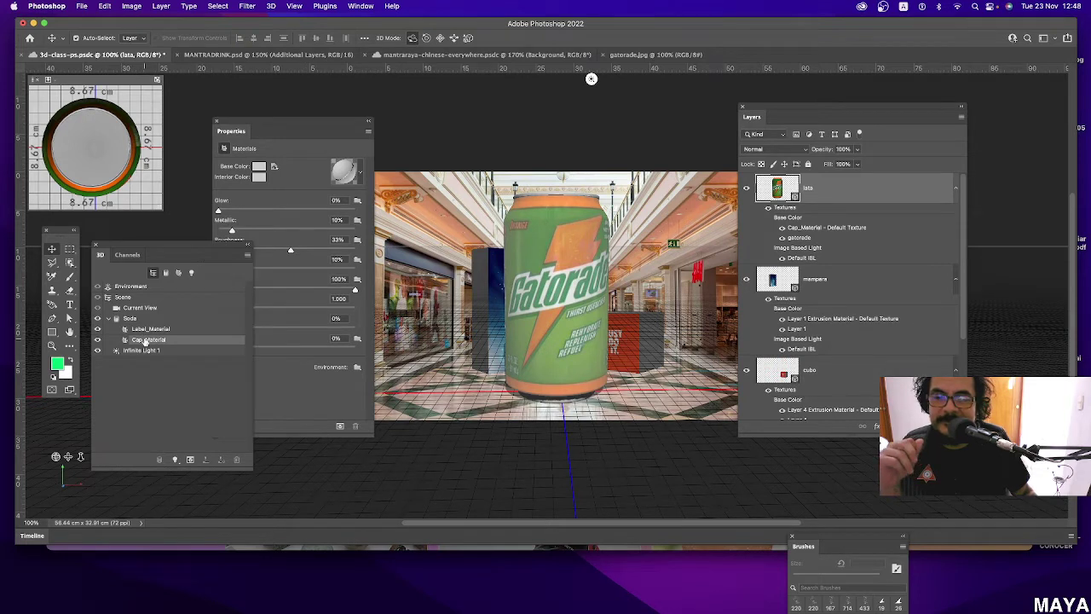
left_click(308, 155)
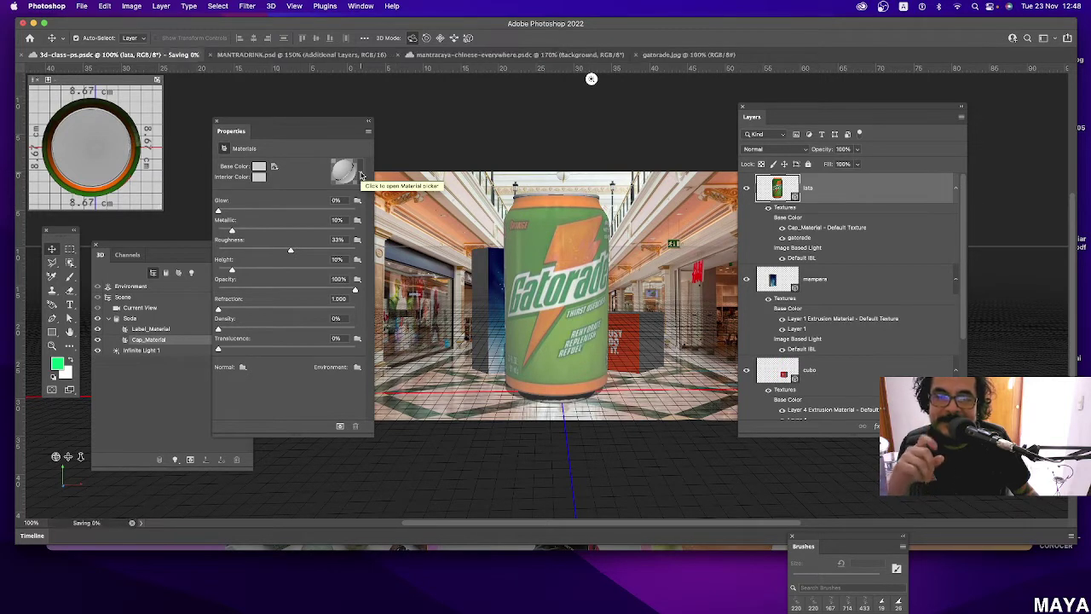
left_click(361, 176)
left_click(331, 174)
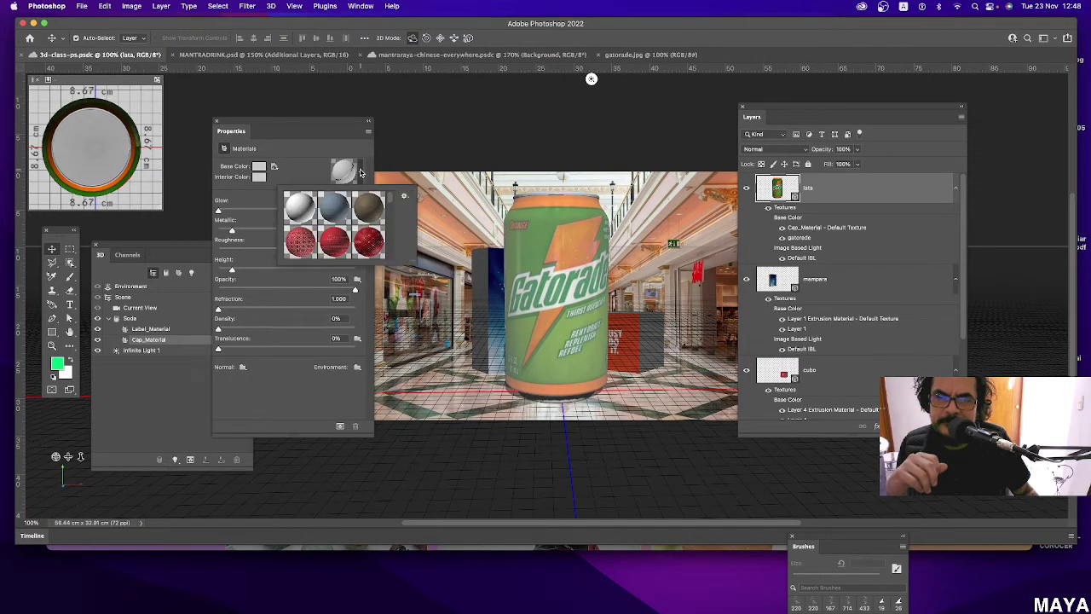
mouse_move(391, 199)
left_mouse_down()
mouse_move(390, 253)
mouse_move(391, 213)
mouse_move(393, 228)
left_mouse_up()
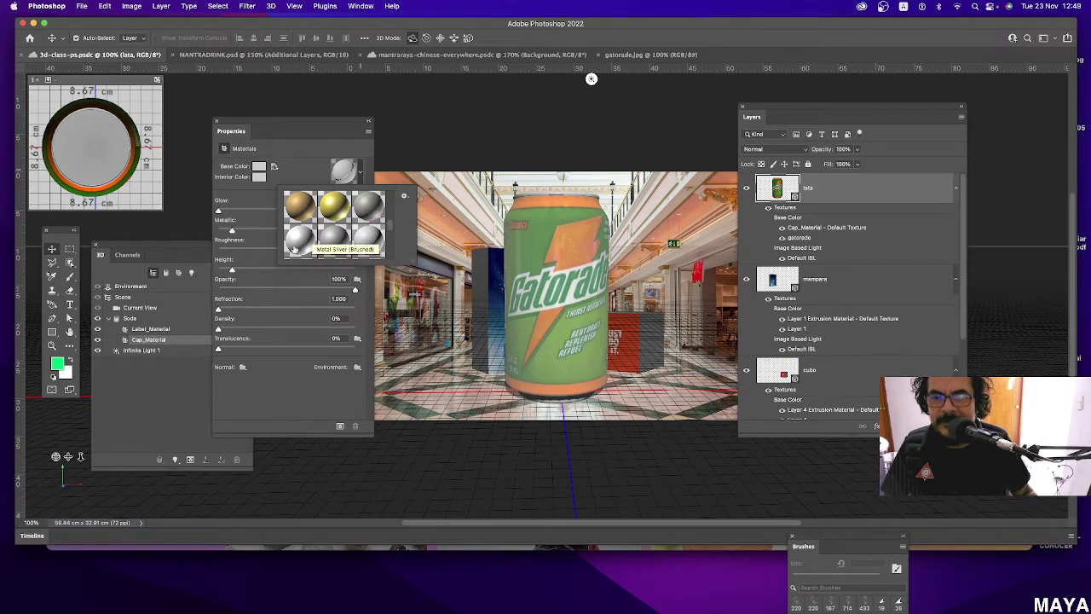
left_click(299, 246)
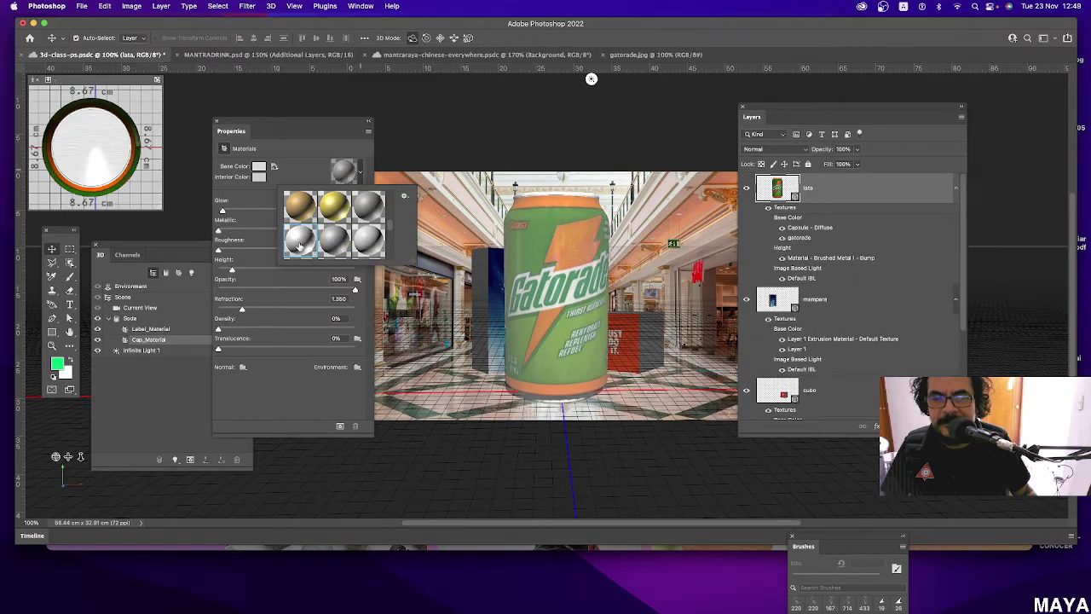
left_click(328, 245)
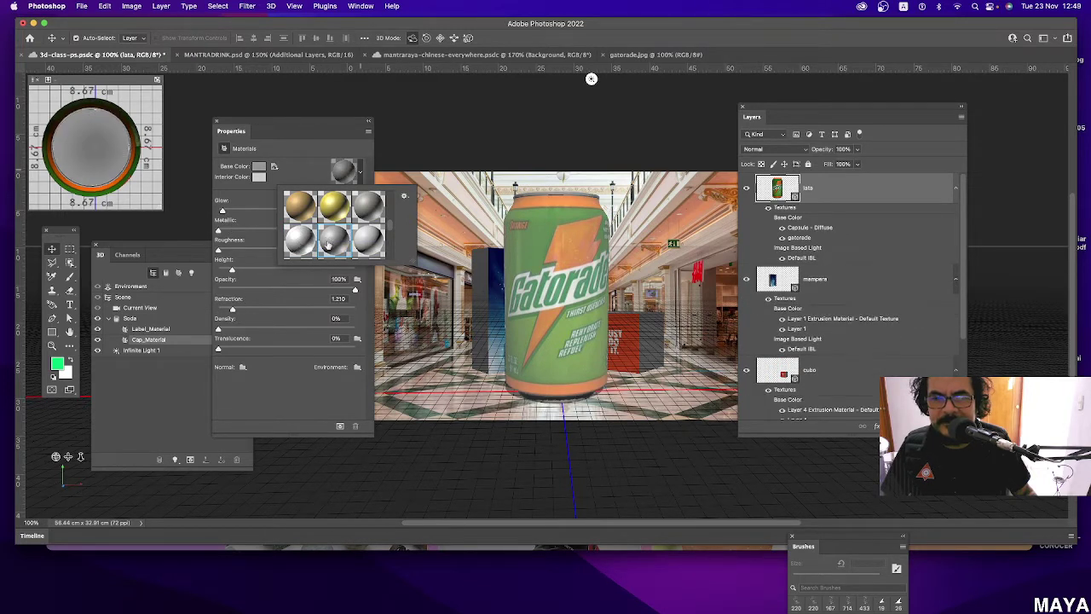
left_click(310, 242)
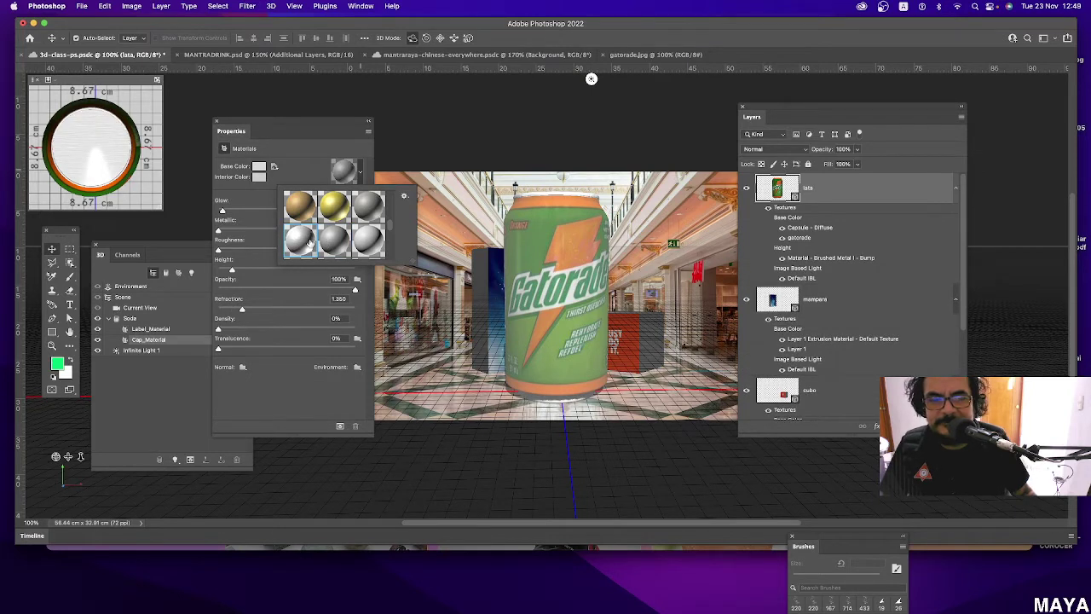
left_click(317, 142)
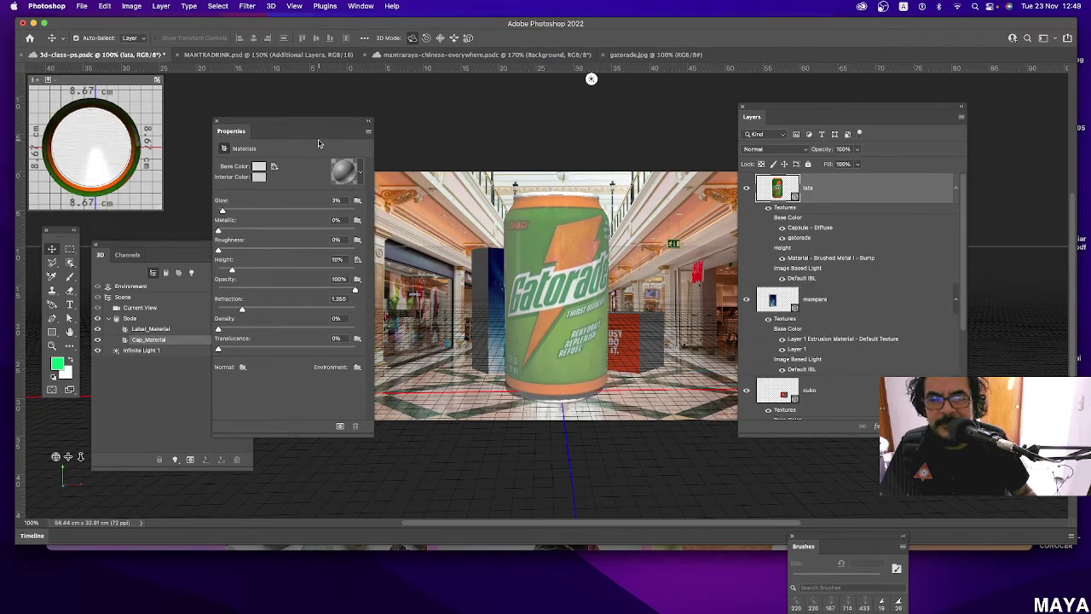
Select the Soda can mesh and scale the can down uniformly.
left_click(194, 246)
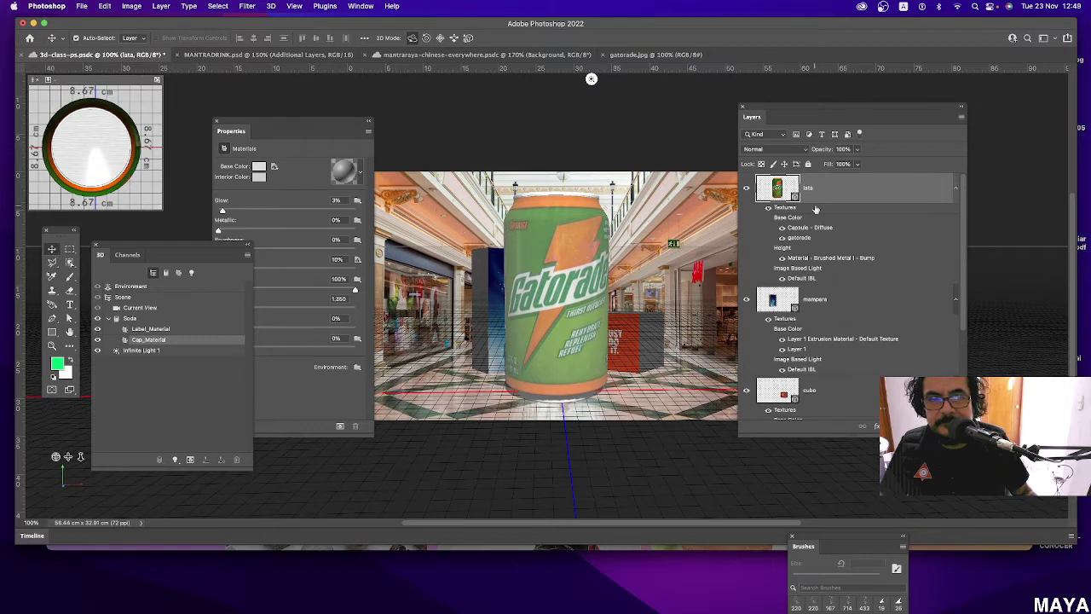
left_click(579, 327)
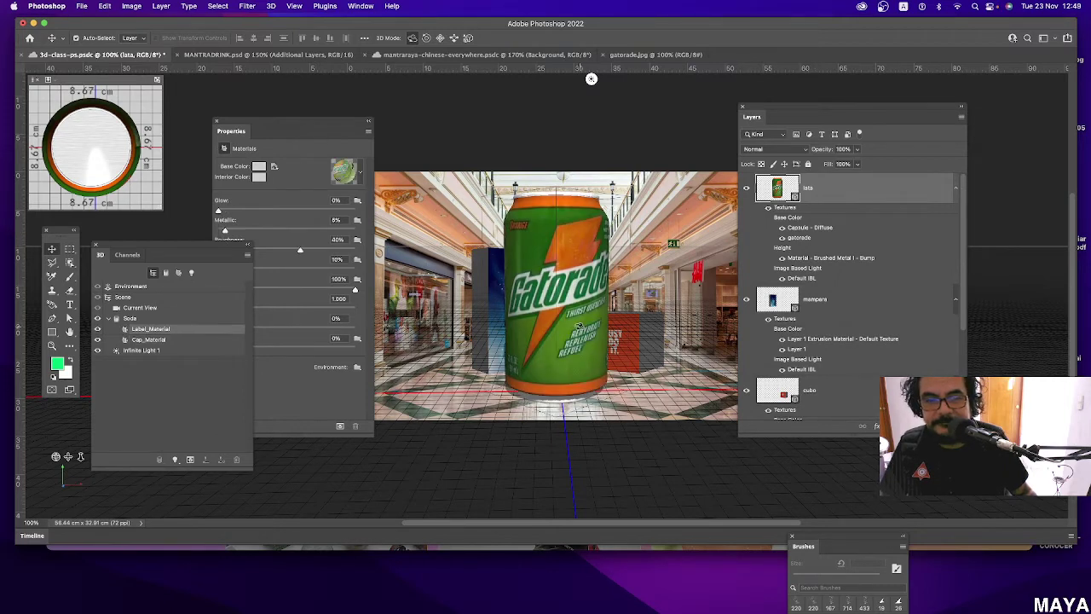
left_click(562, 324)
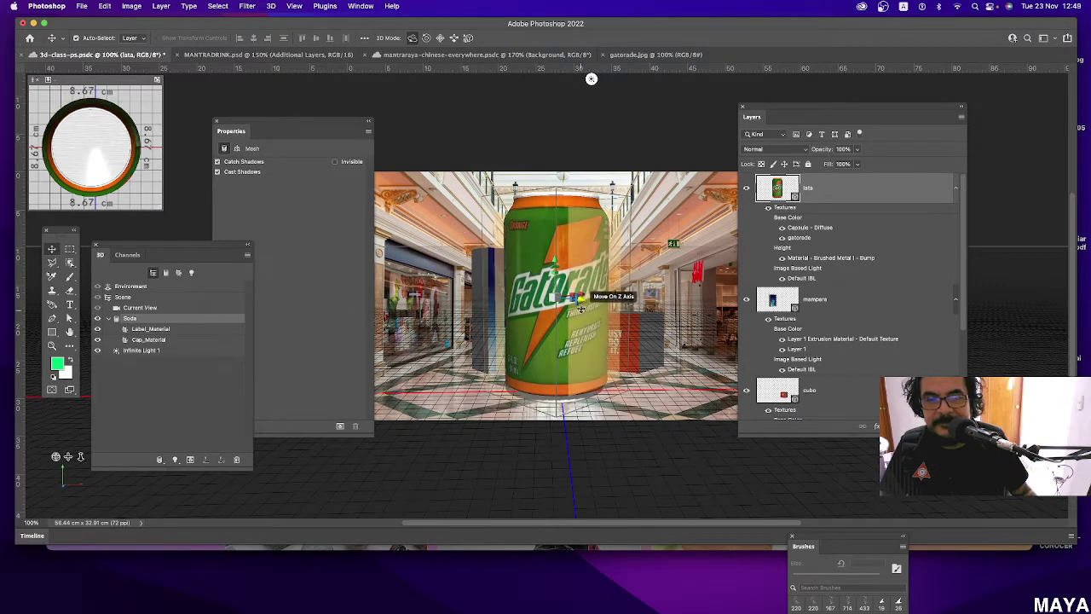
left_click_drag(553, 297, 556, 323)
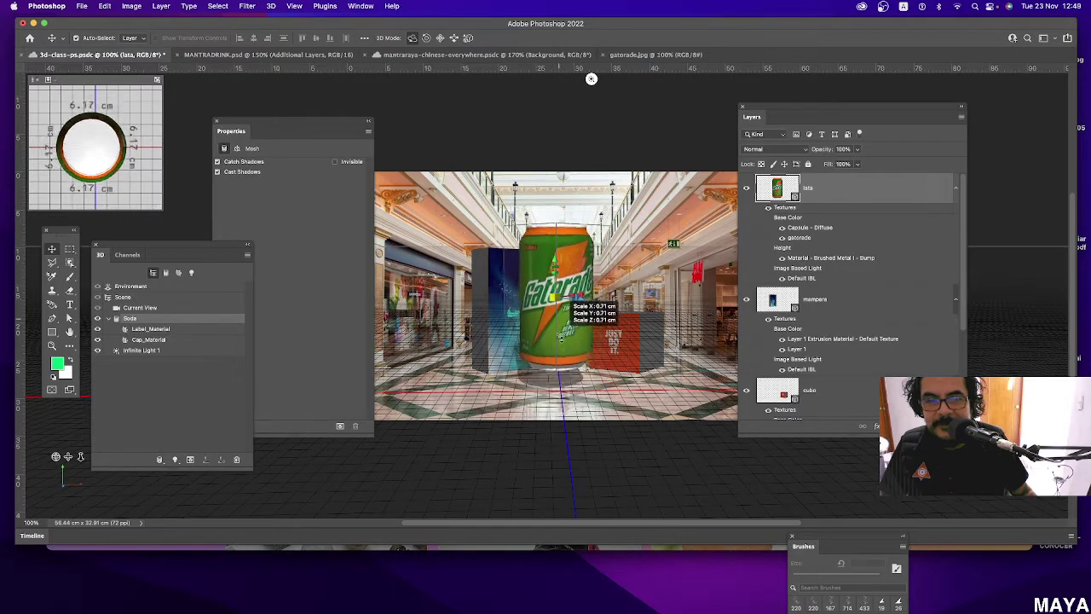
Move the can right, rotate it about 54° around Y, and lift it above the red box.
left_click_drag(549, 262, 577, 269)
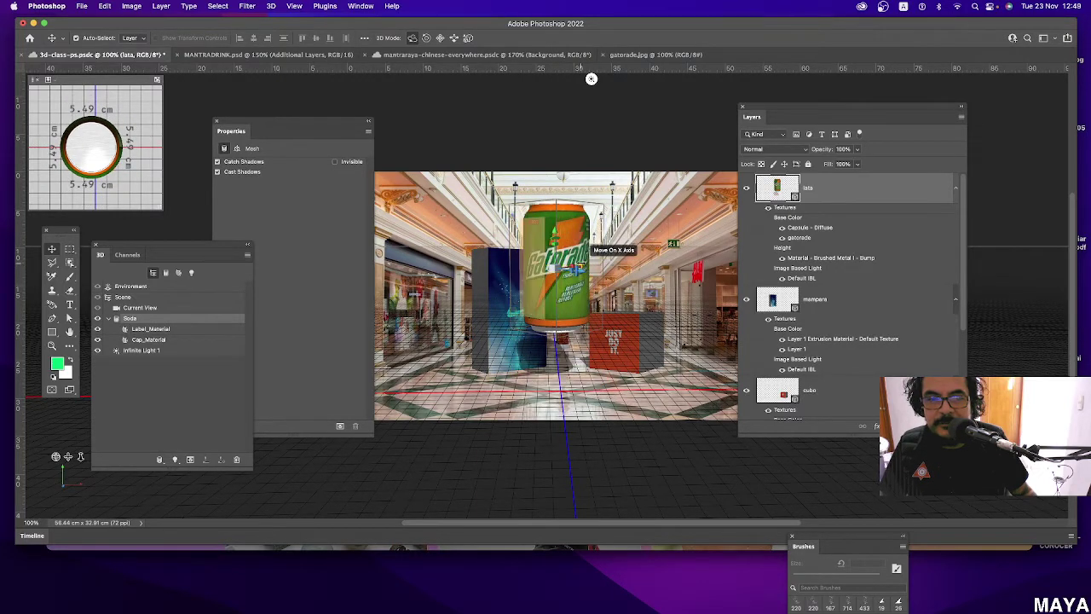
left_click_drag(577, 270, 671, 273)
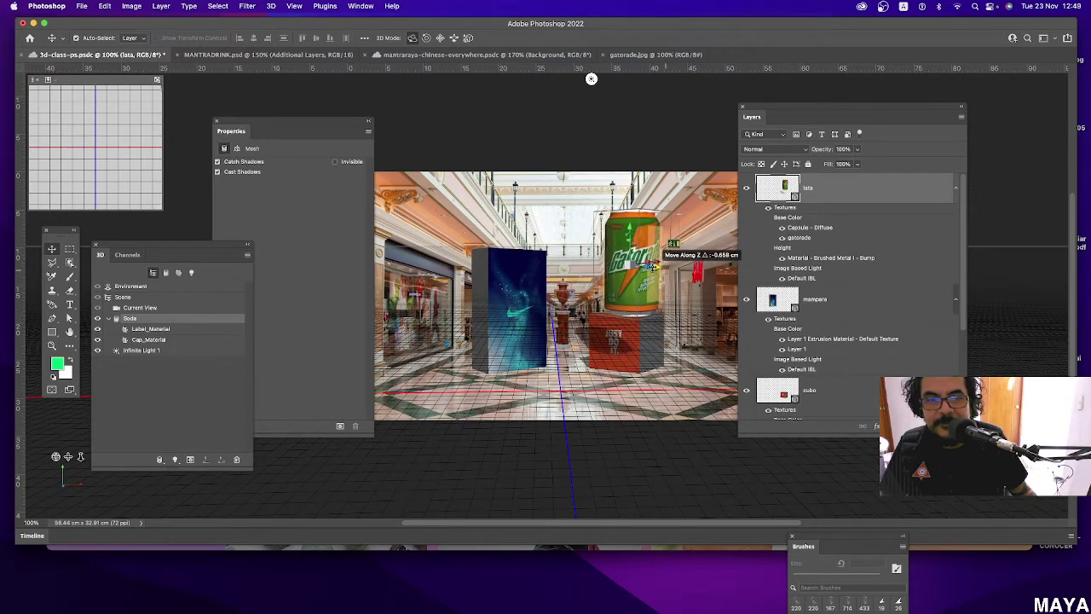
mouse_move(653, 258)
left_mouse_down()
mouse_move(638, 261)
mouse_move(671, 246)
left_mouse_up()
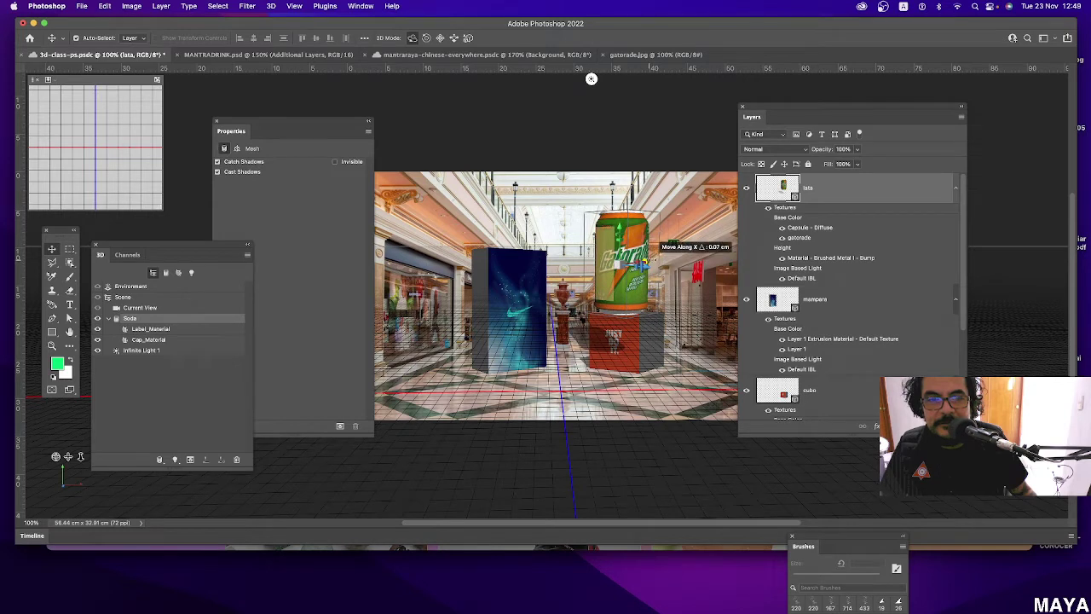
left_click_drag(629, 215, 637, 223)
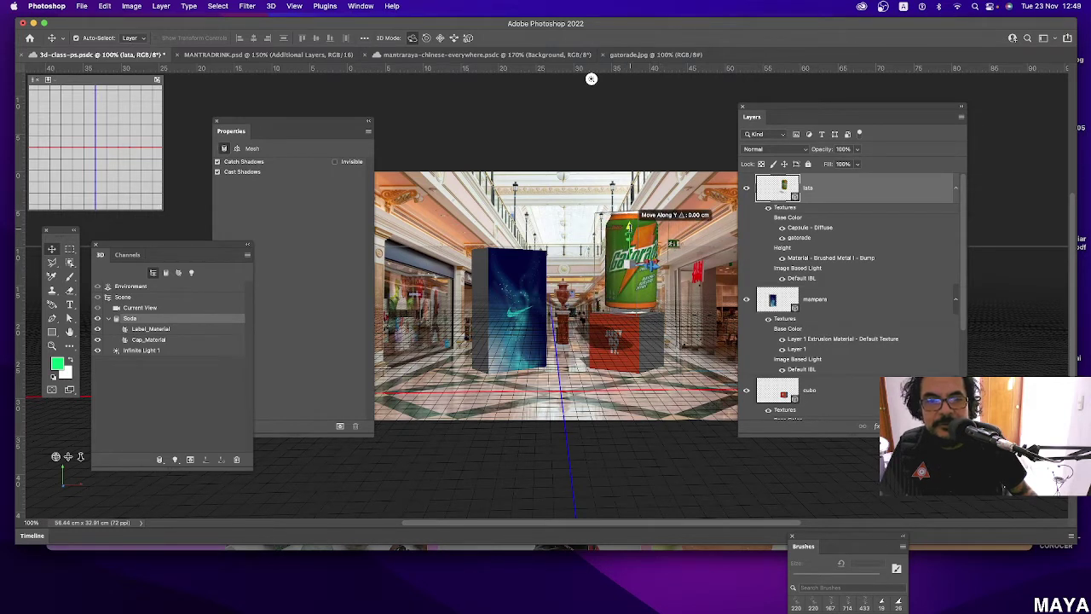
left_click(658, 274)
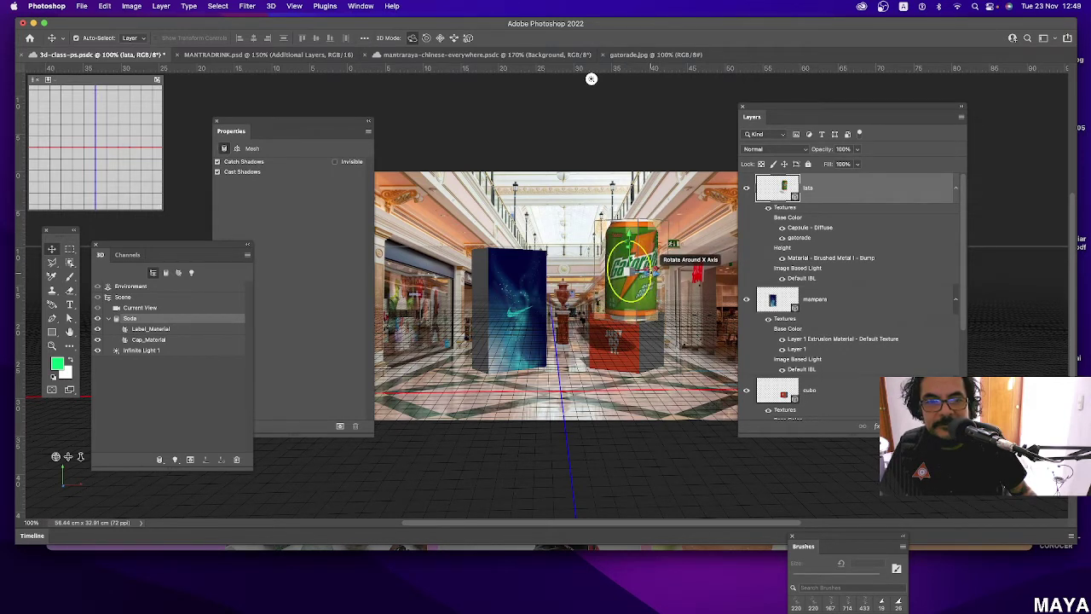
left_click_drag(658, 274, 786, 291)
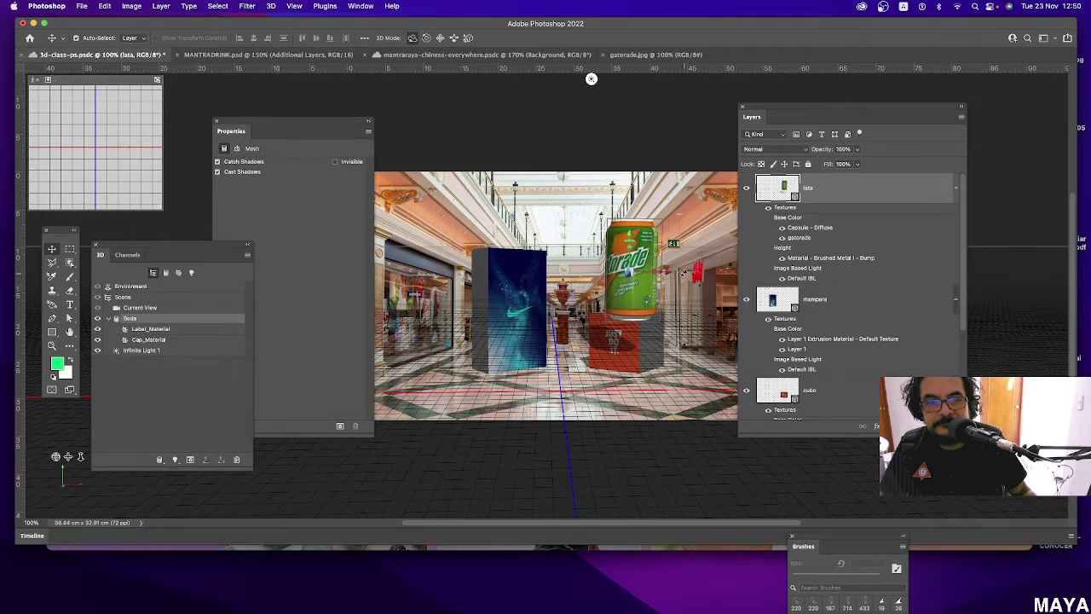
left_click_drag(652, 272, 675, 260)
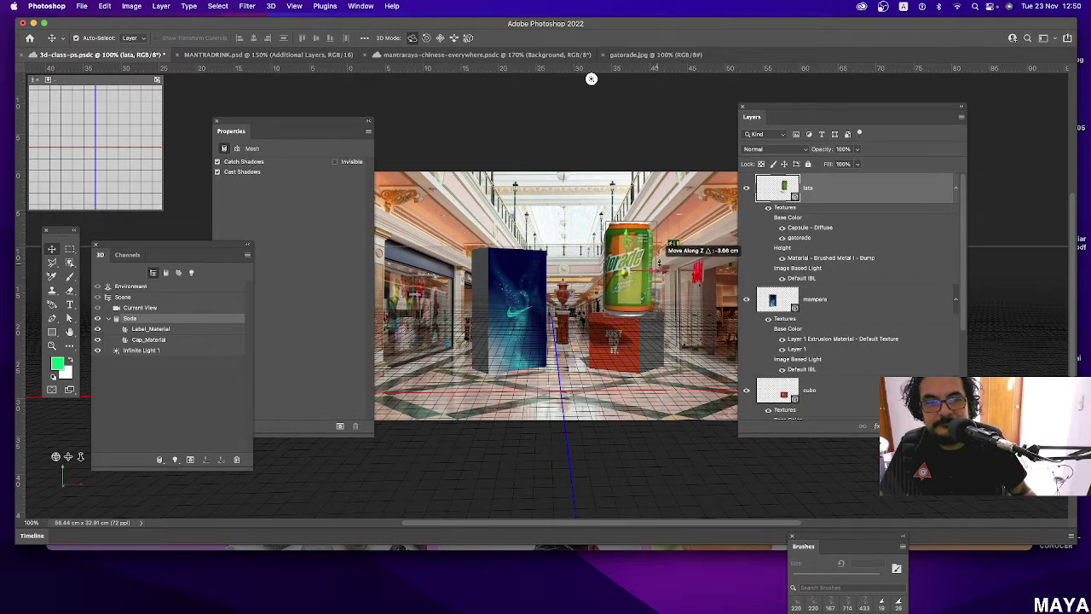
mouse_move(628, 247)
left_mouse_down()
mouse_move(631, 201)
mouse_move(629, 260)
mouse_move(629, 231)
left_mouse_up()
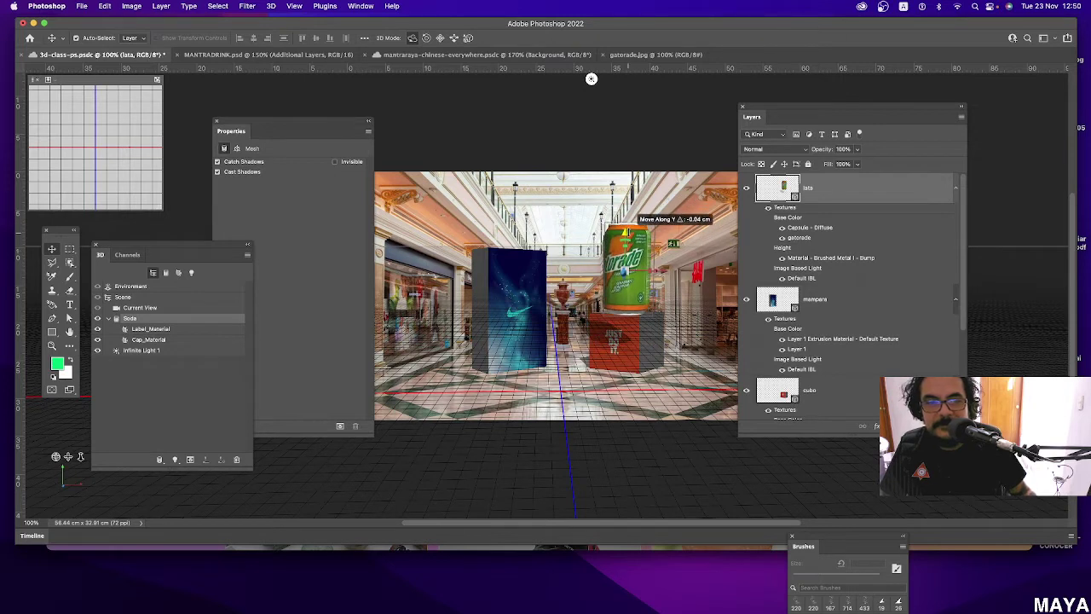
Reselect the can and nudge it slightly back along Z.
left_click(637, 381)
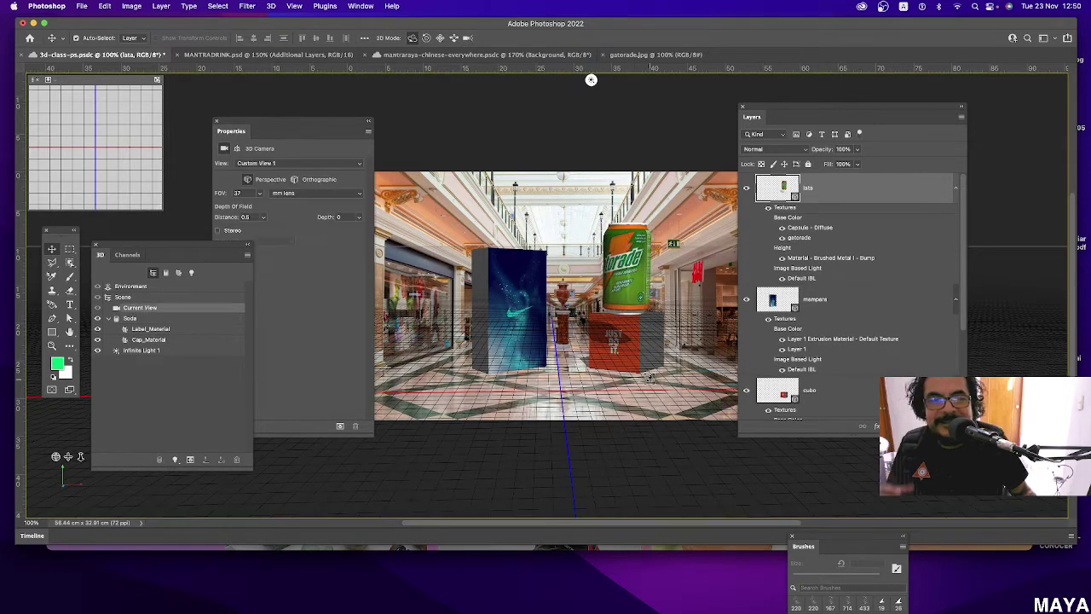
left_click(621, 243)
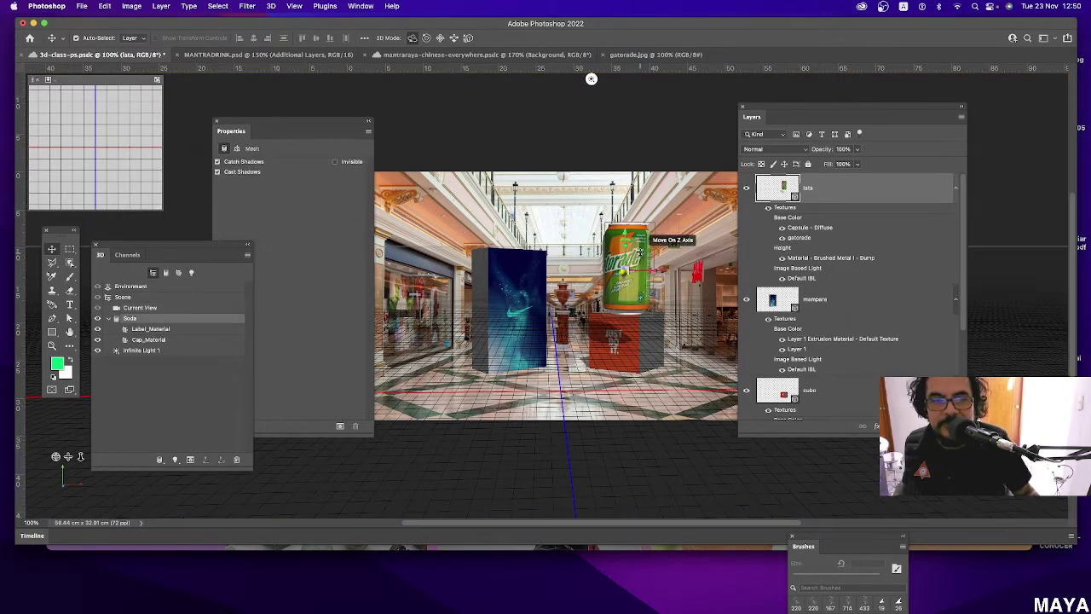
left_click_drag(624, 275, 623, 269)
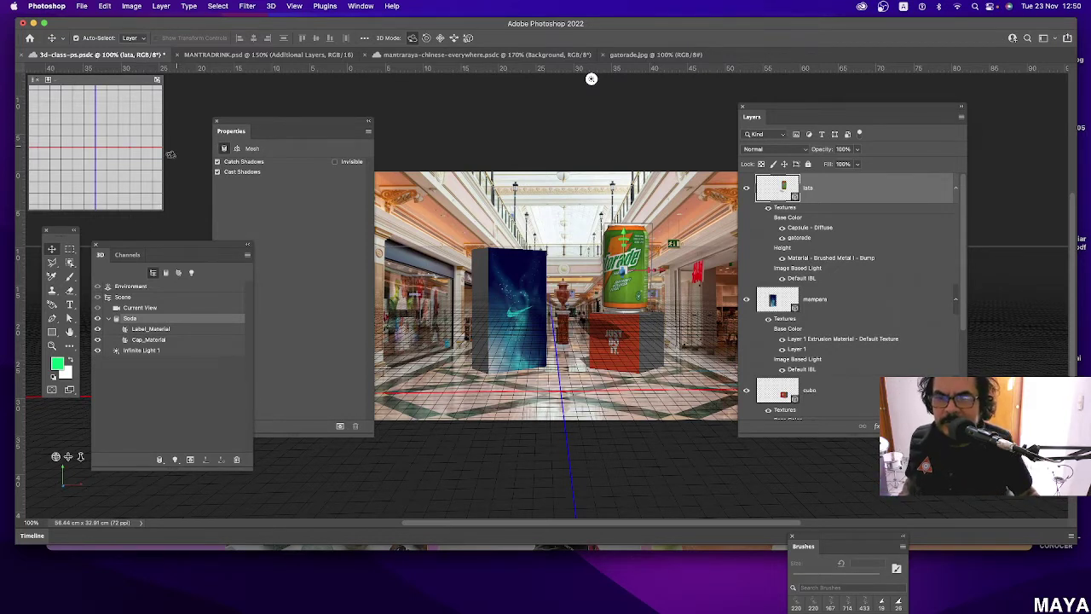
Rearrange the Tools and 3D panels and hide the 3D grid and axes.
left_click_drag(63, 241, 101, 232)
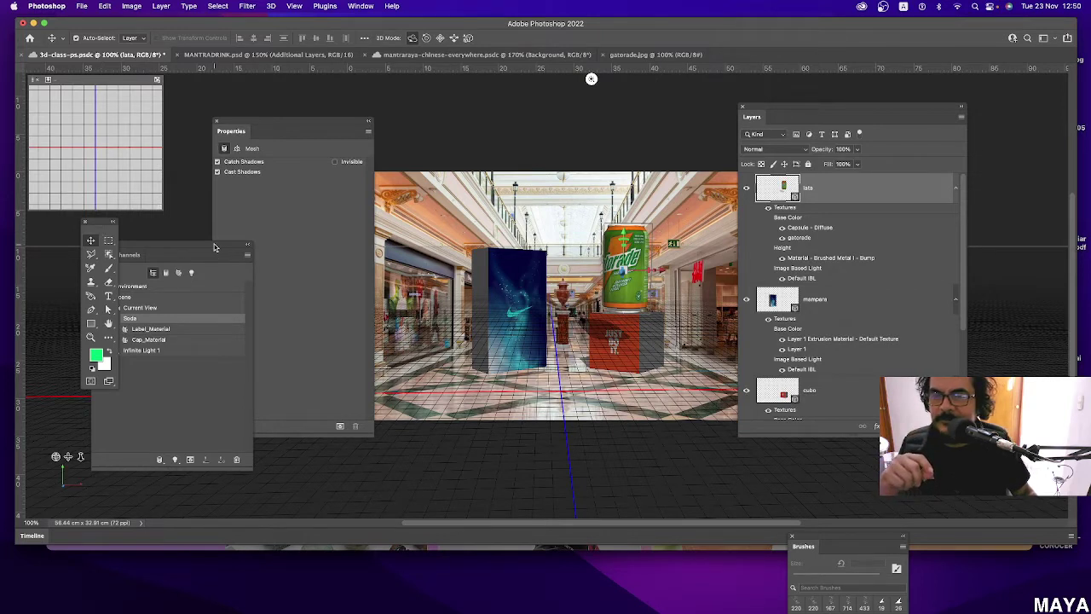
left_click_drag(215, 248, 247, 243)
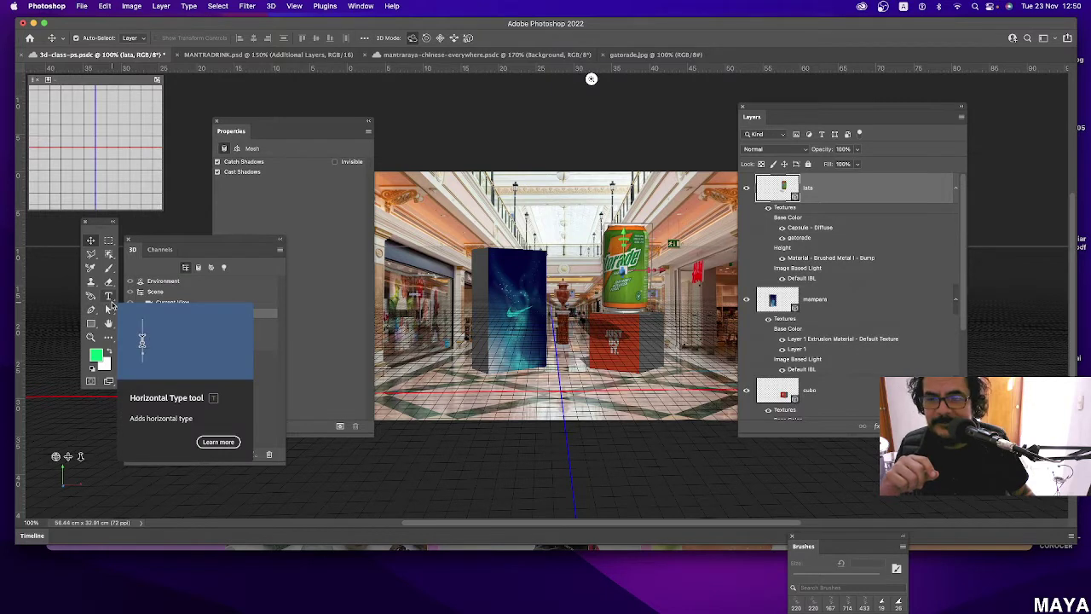
left_click_drag(101, 230, 98, 165)
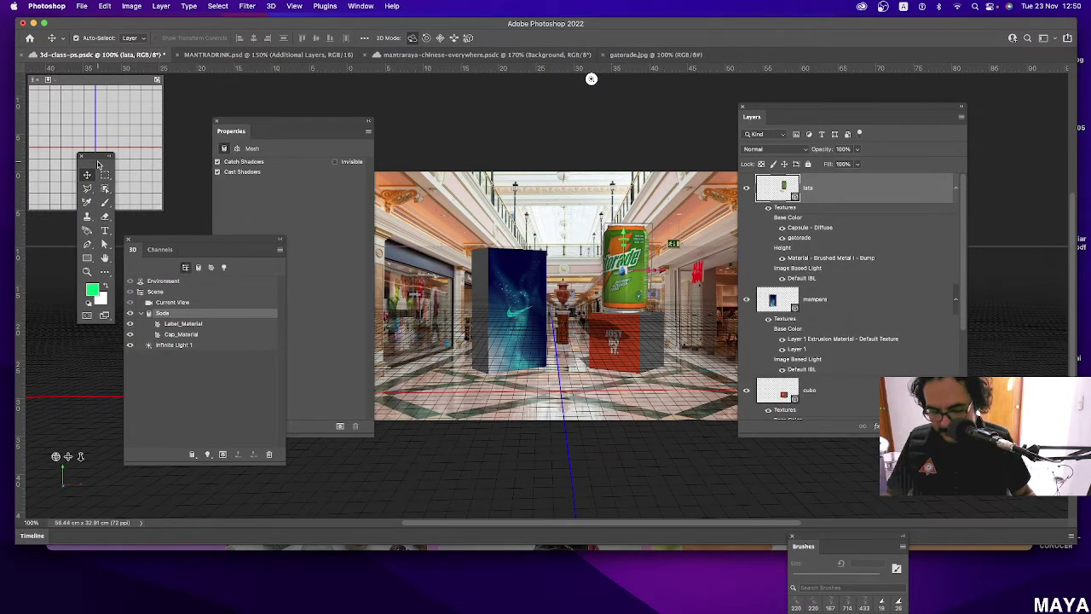
key("super+h")
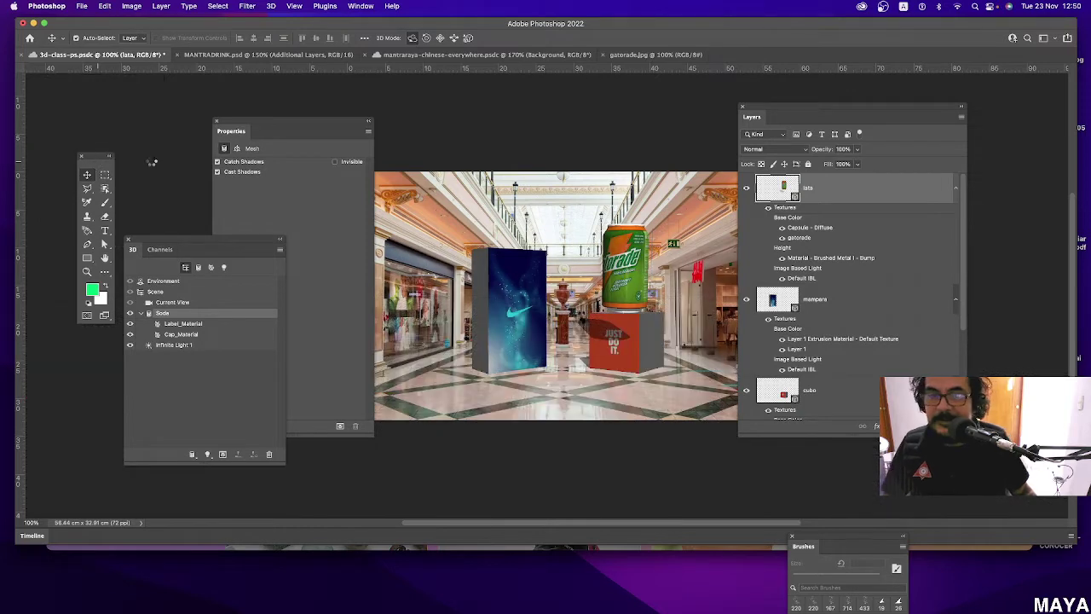
Add a 'JUST DO IT' text layer on the mall floor and select all of its text.
key("t")
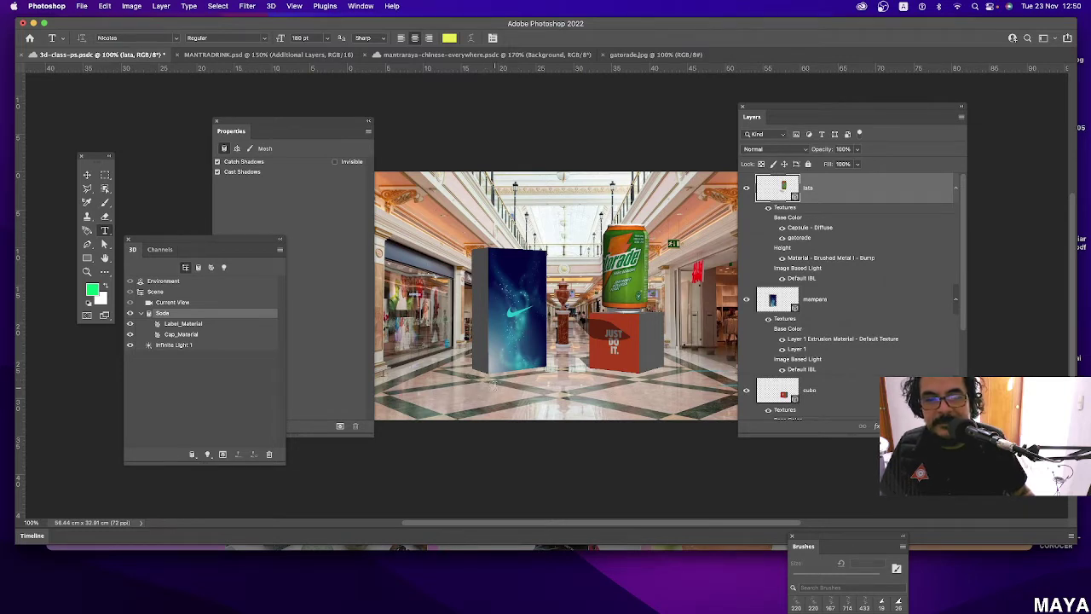
left_click(493, 385)
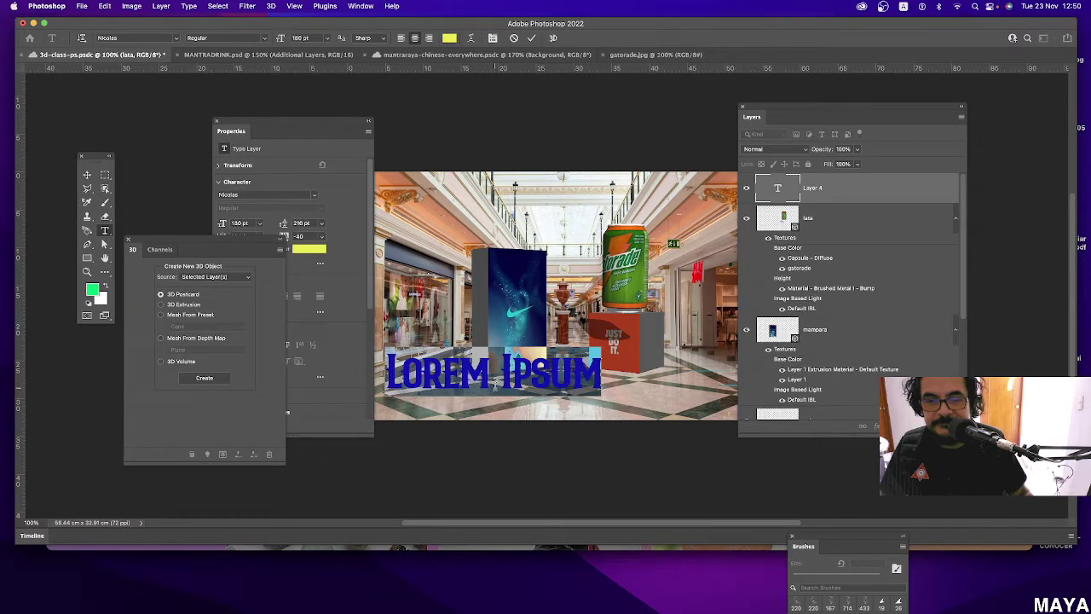
type("J")
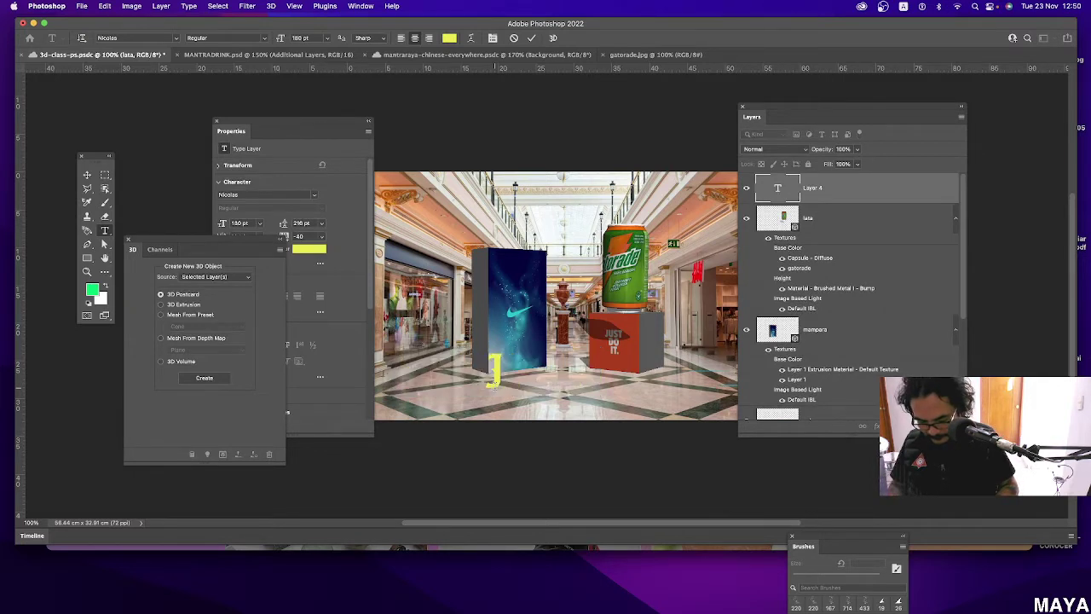
type("UST")
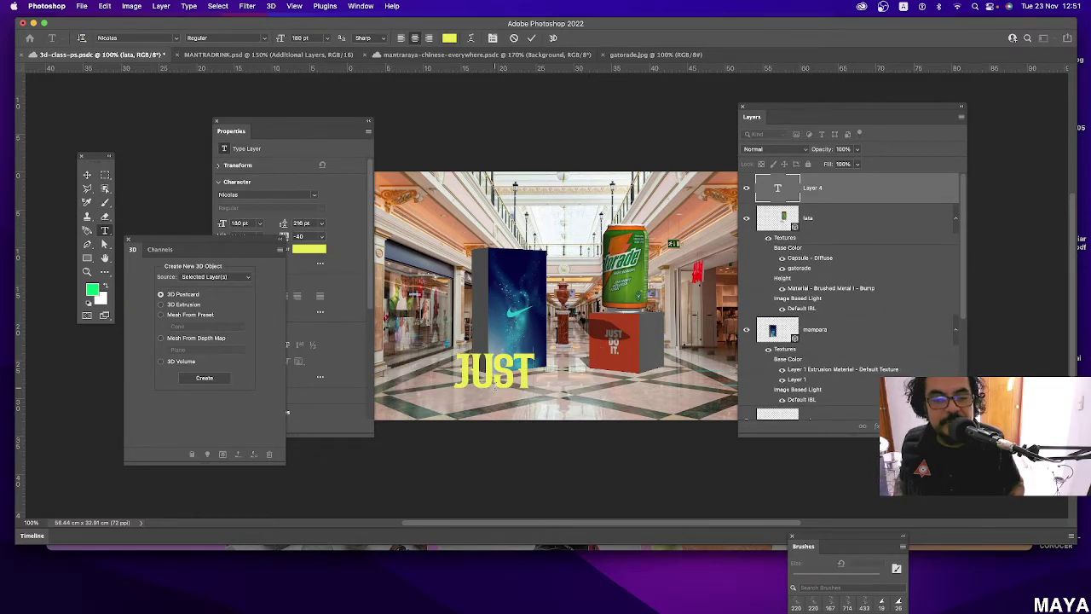
type(" DO ")
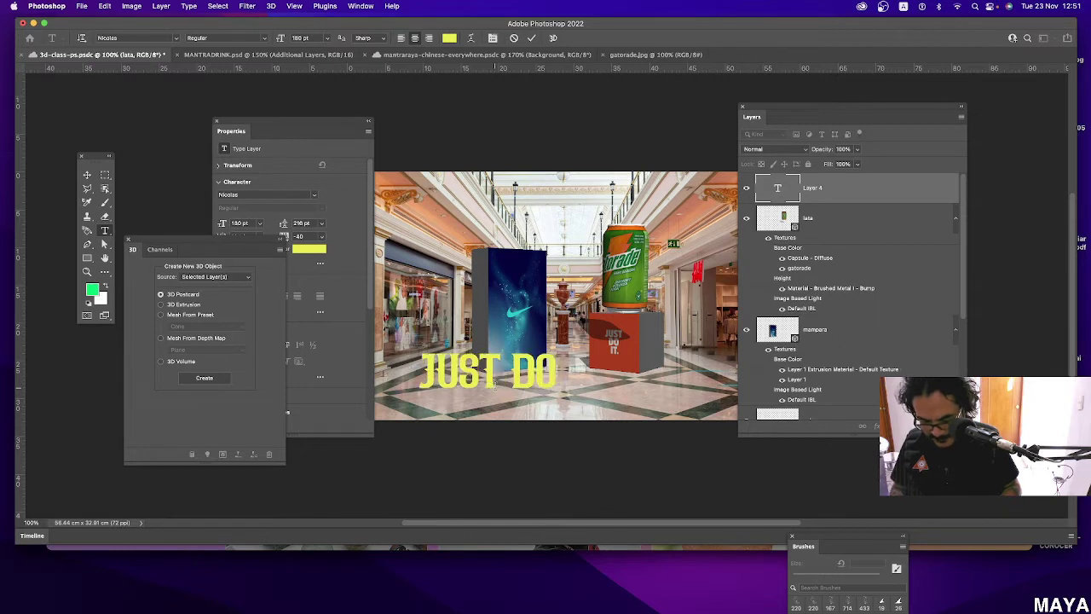
type("IT")
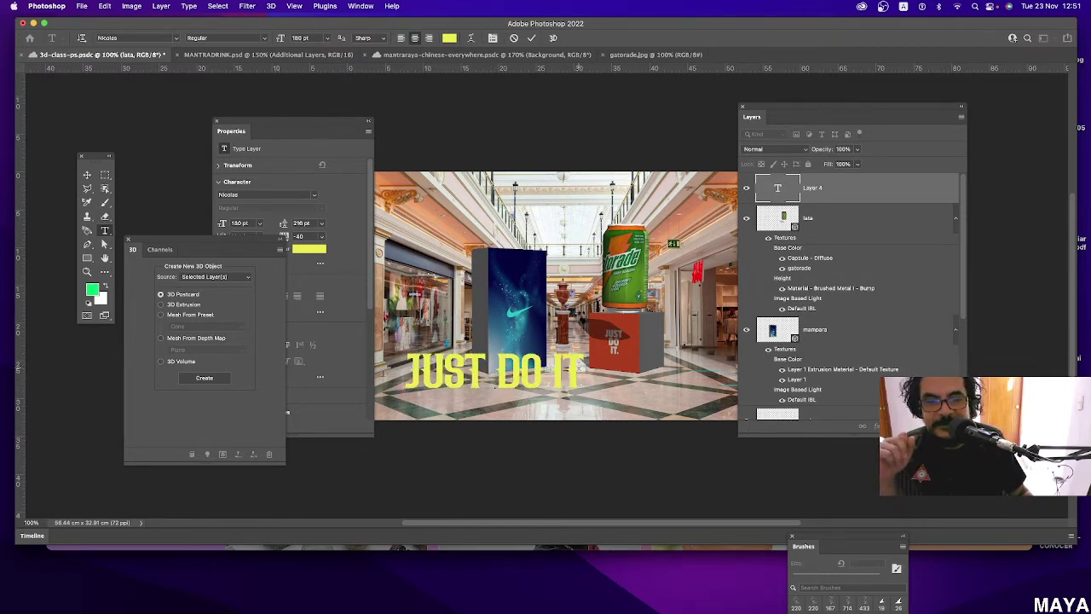
left_click_drag(585, 373, 382, 363)
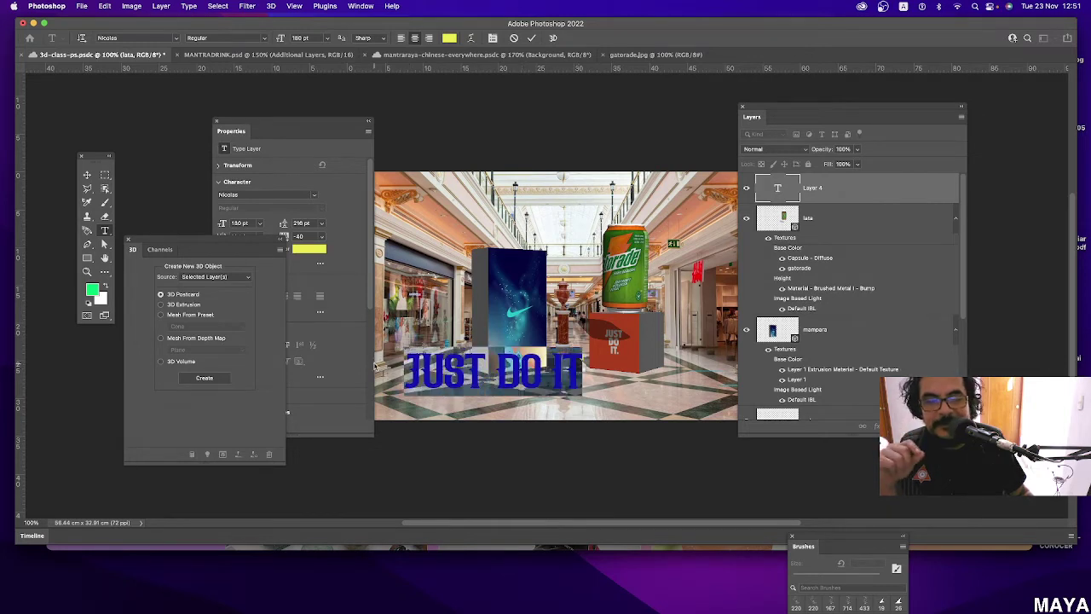
left_click(549, 371)
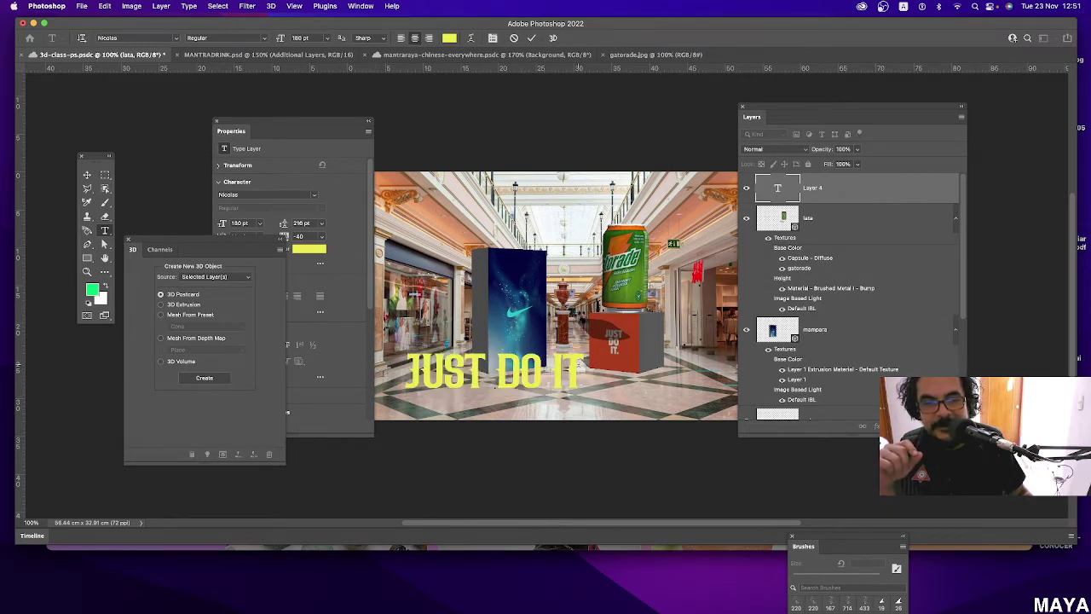
left_click_drag(583, 369, 388, 363)
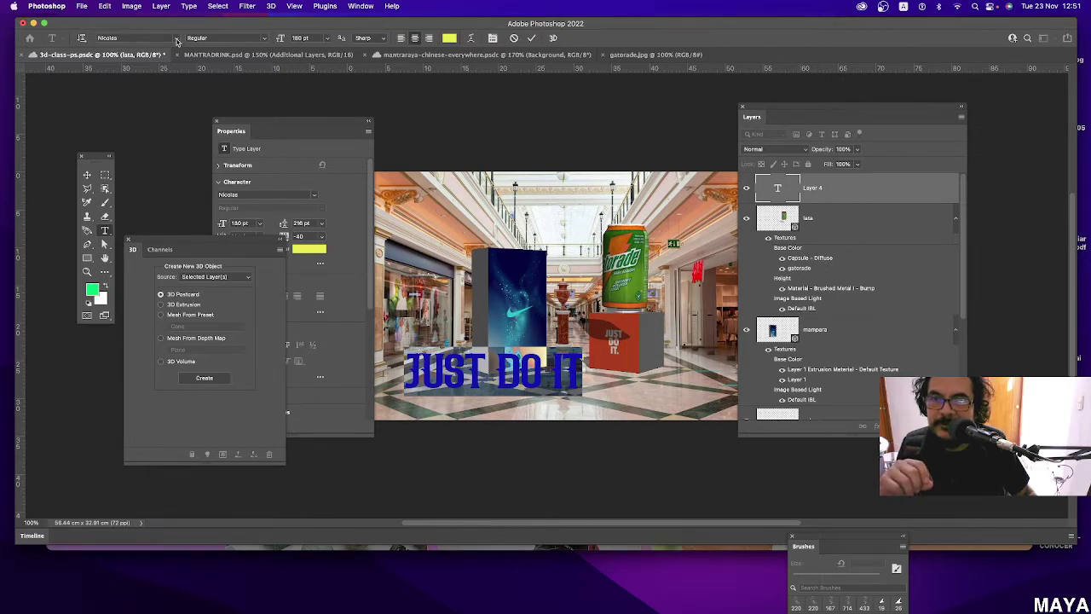
Set the JUST DO IT text to the Bebas Kai font at 200 pt.
left_click(176, 38)
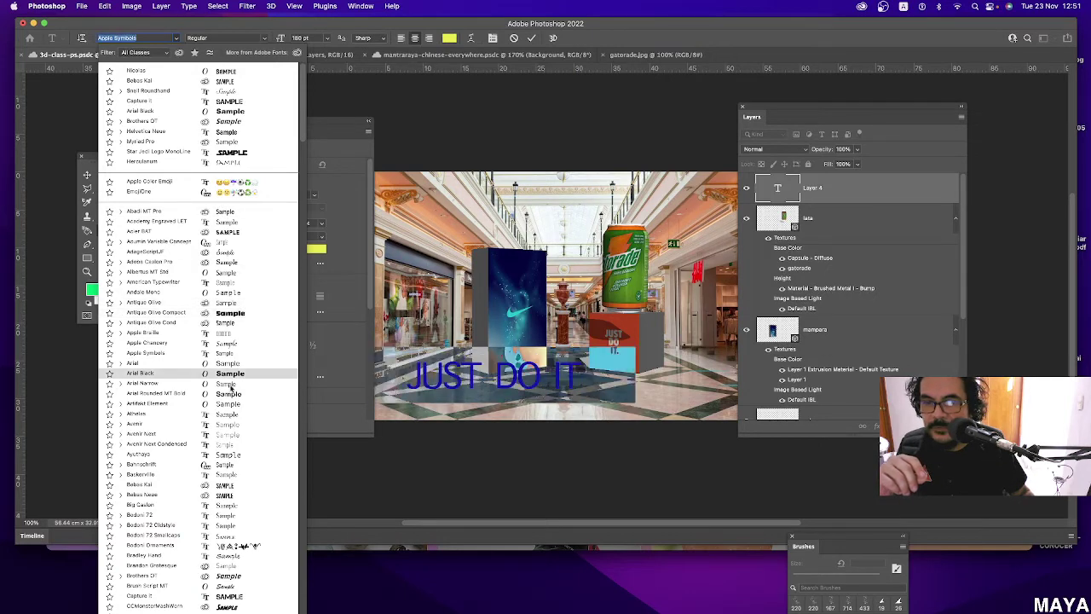
left_click(223, 485)
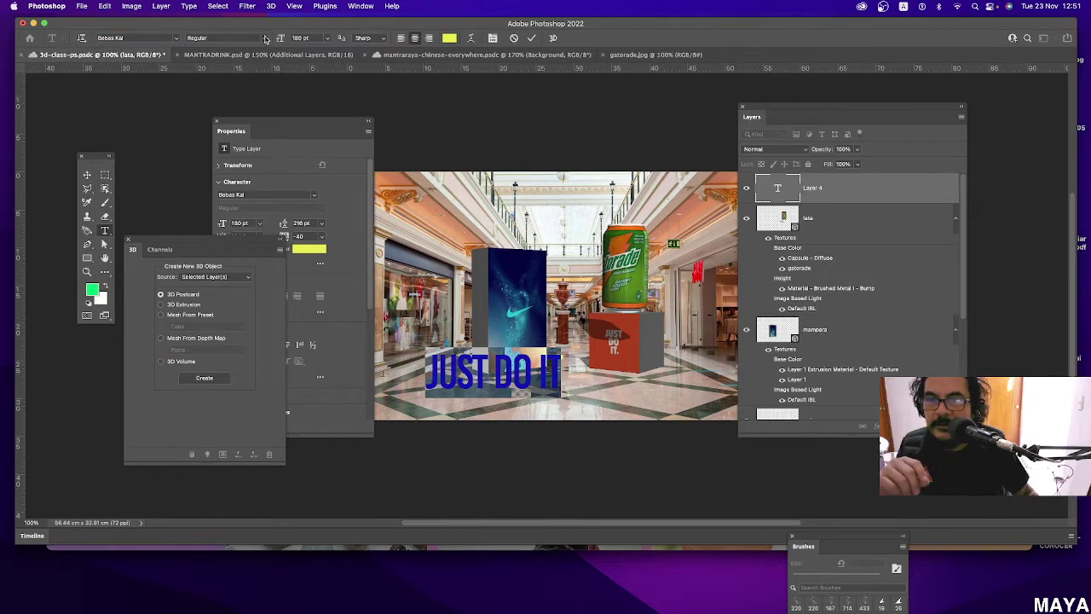
left_click(327, 39)
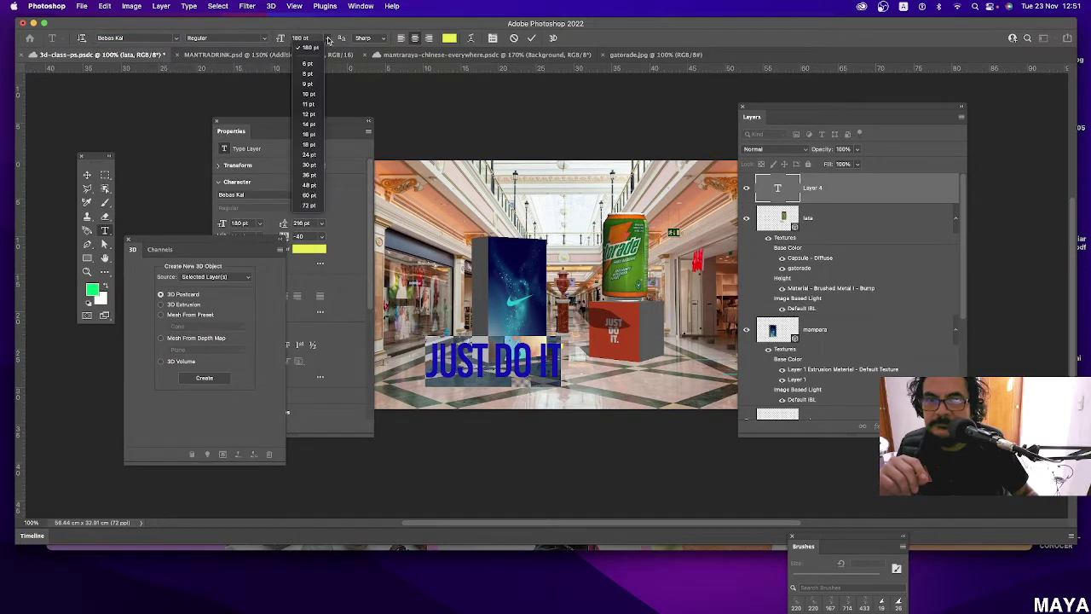
left_click(309, 204)
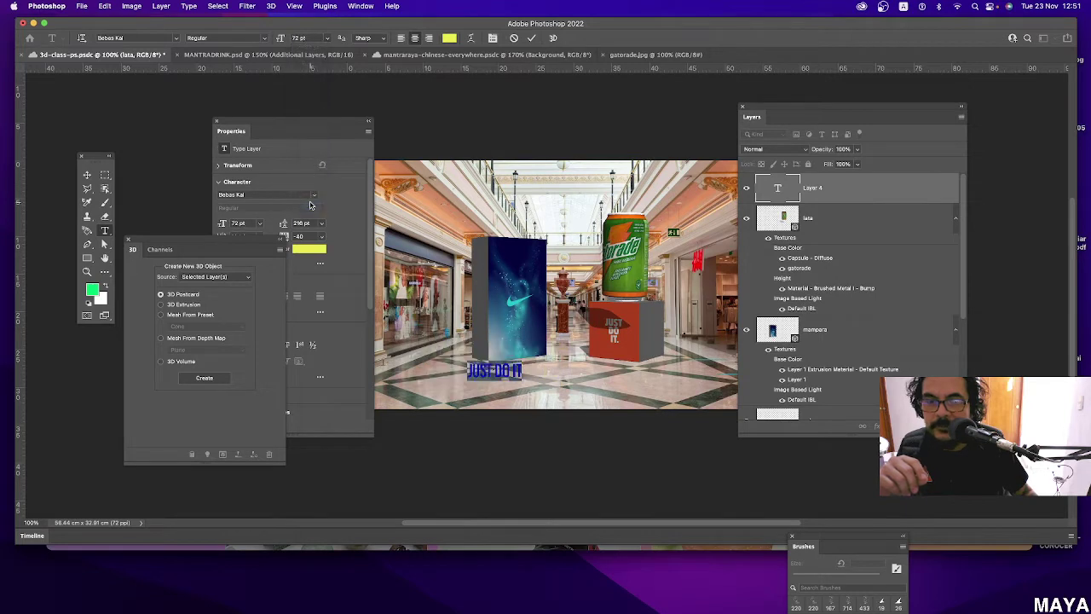
left_click(327, 39)
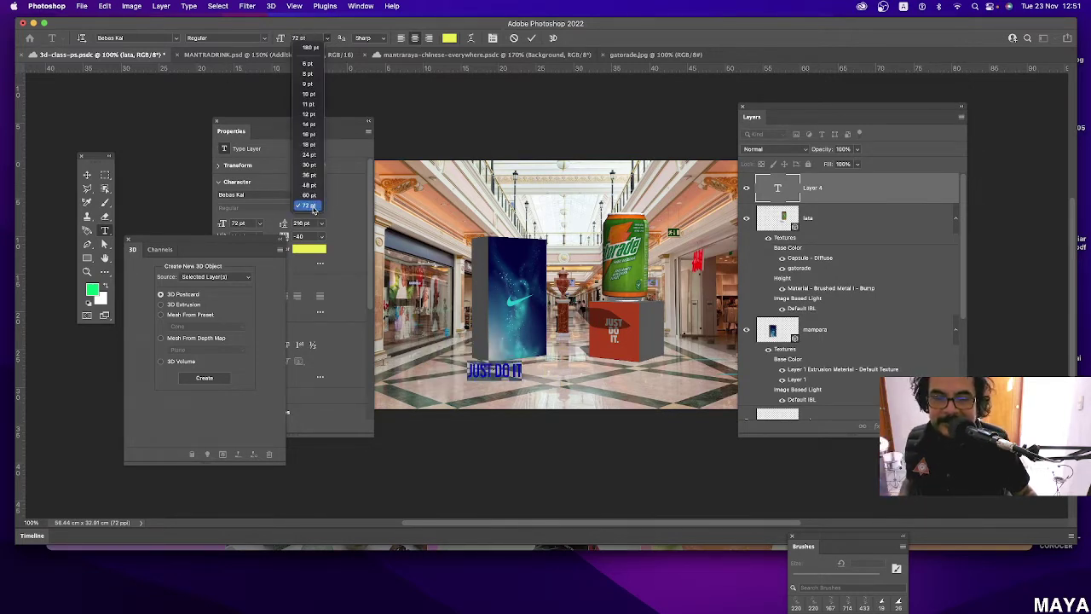
left_click(299, 36)
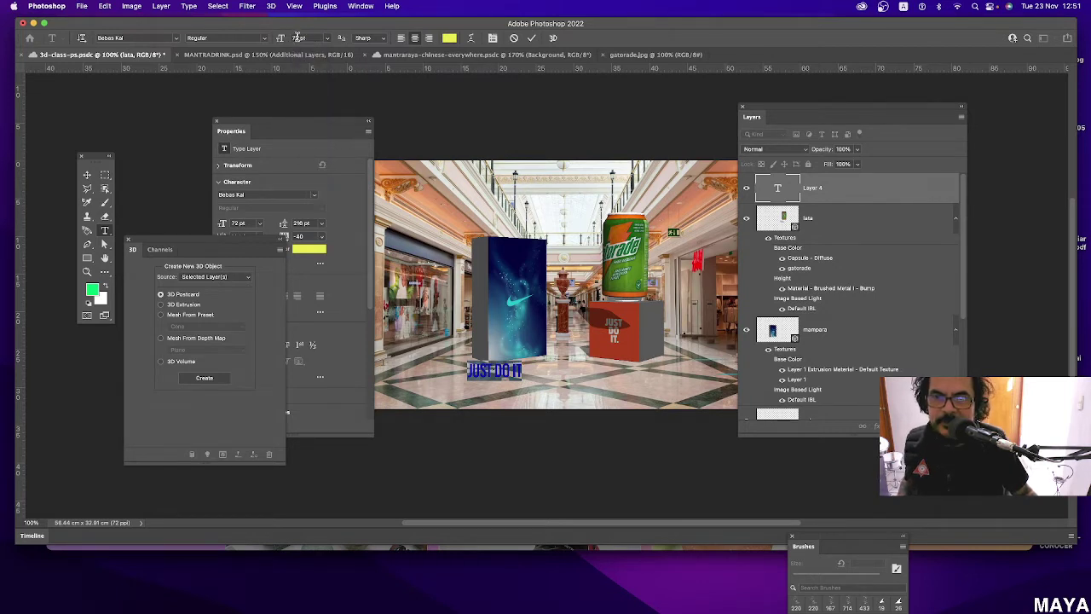
type("150")
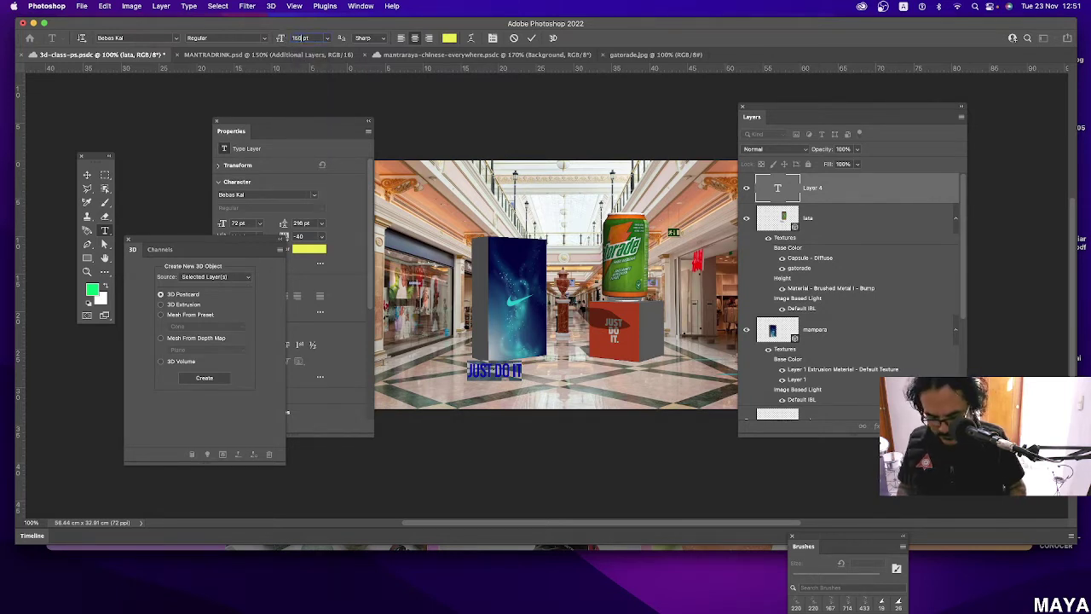
key("Return")
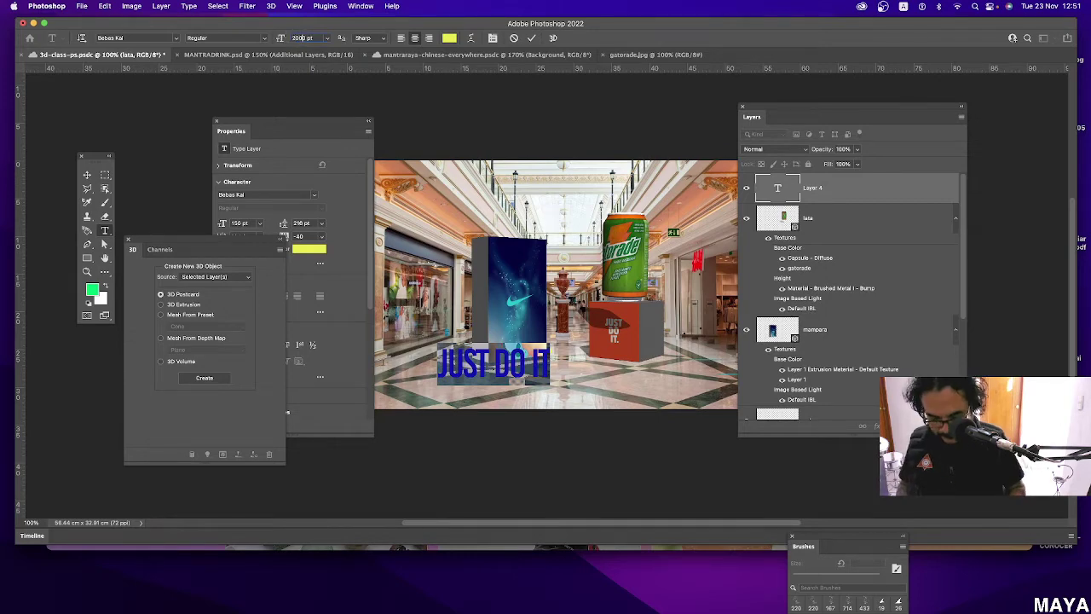
key("Return")
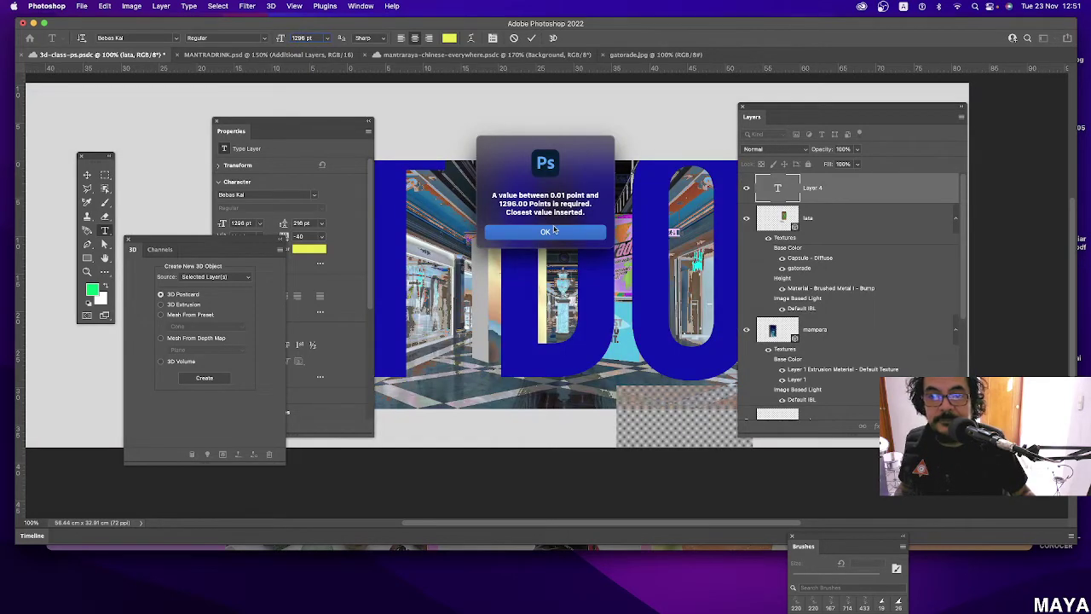
left_click(553, 231)
type("200")
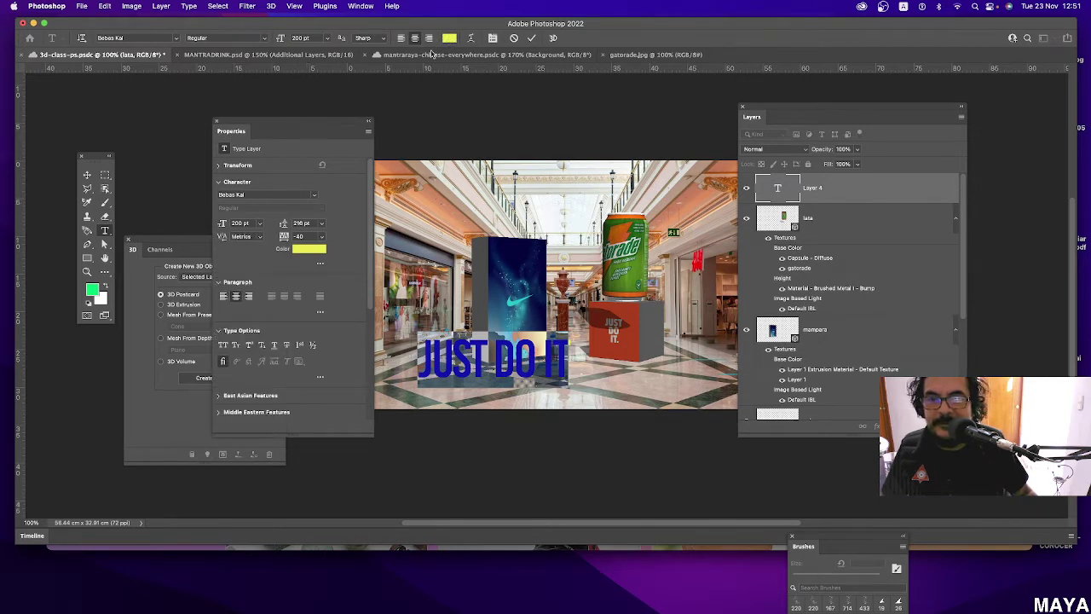
Change the JUST DO IT text colour from yellow to red-orange #d44316.
left_click(314, 249)
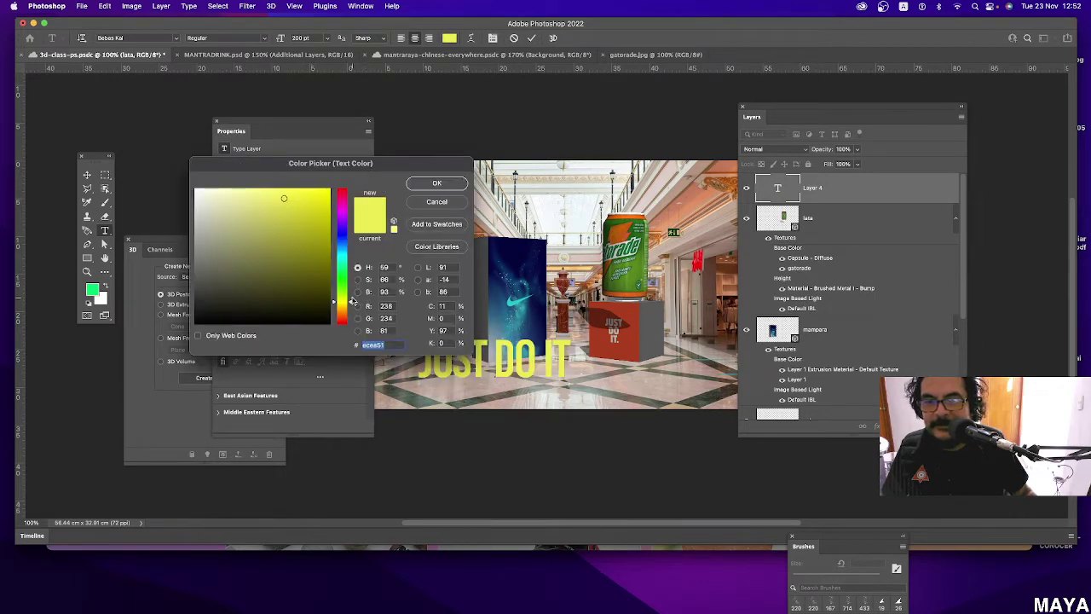
left_click_drag(284, 197, 301, 252)
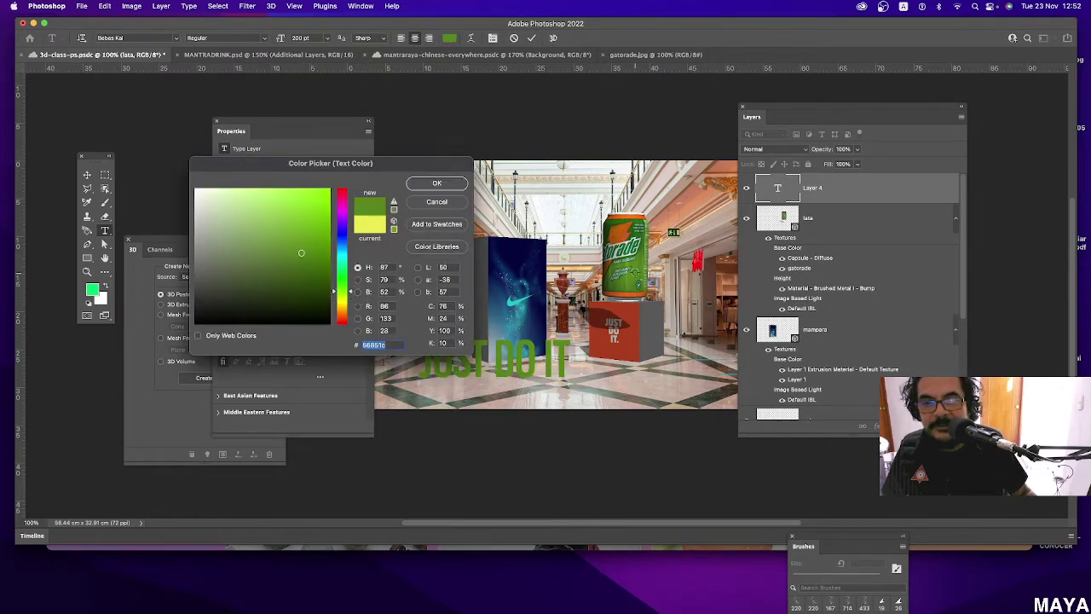
left_click(315, 210)
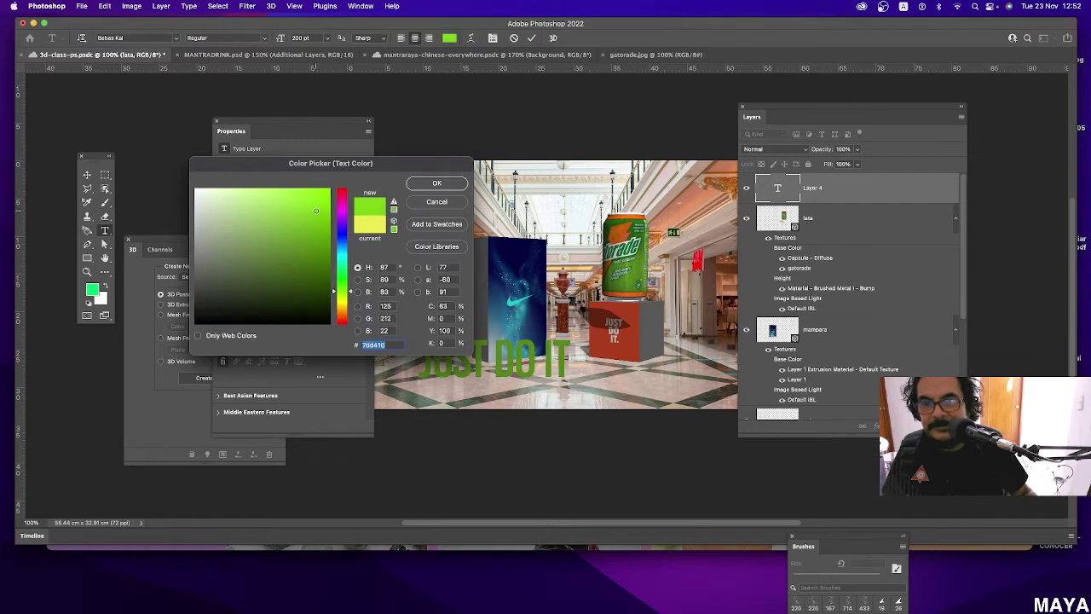
left_click_drag(335, 290, 340, 318)
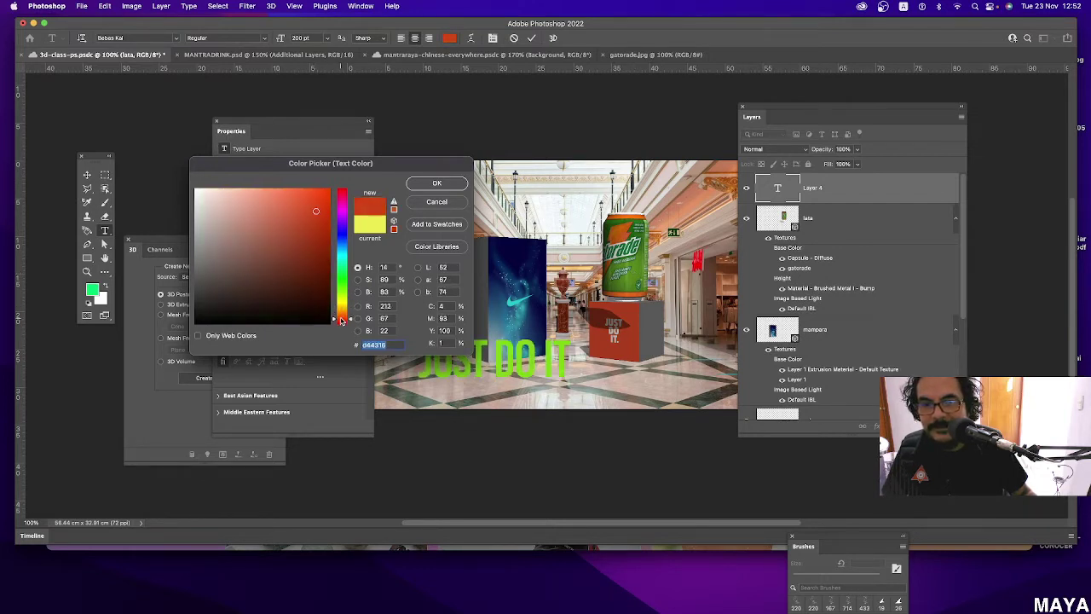
left_click(433, 182)
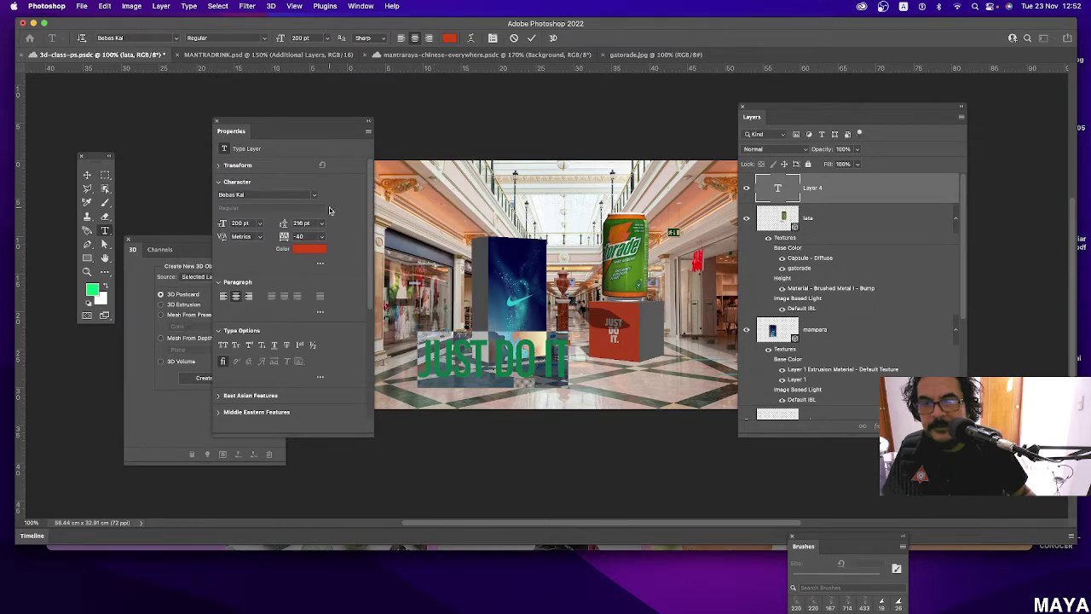
Commit the red text, nudge it slightly right and down, then open the Type menu.
left_click(87, 175)
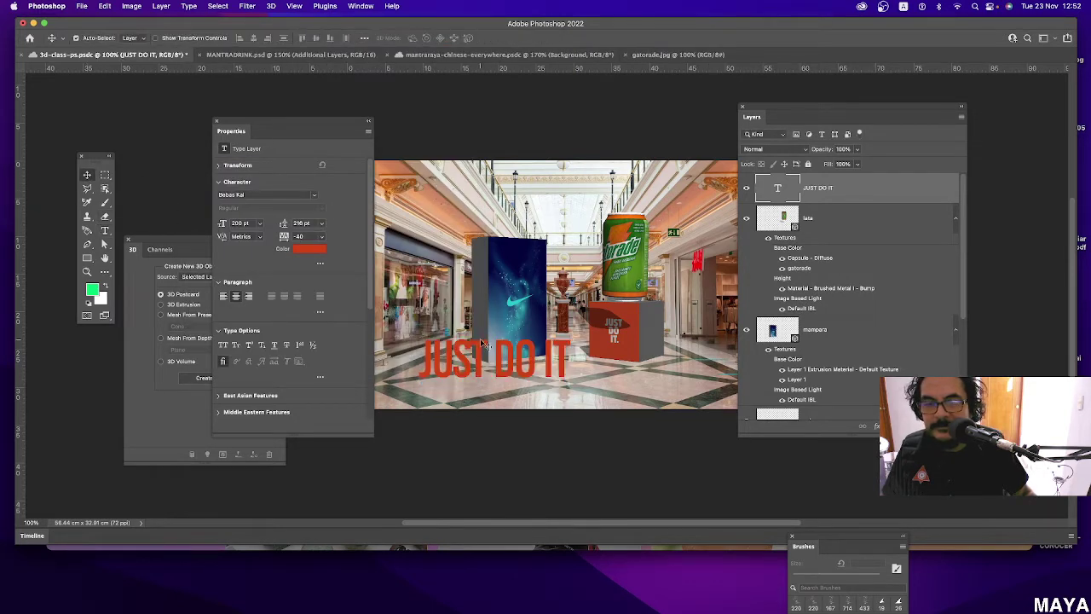
left_click_drag(531, 369, 559, 377)
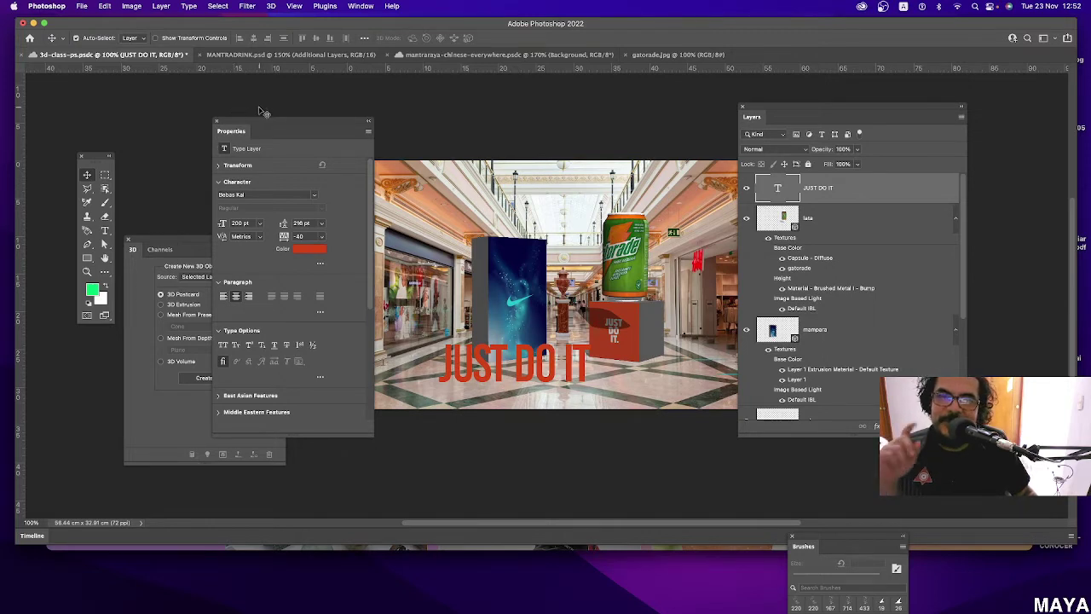
left_click(189, 6)
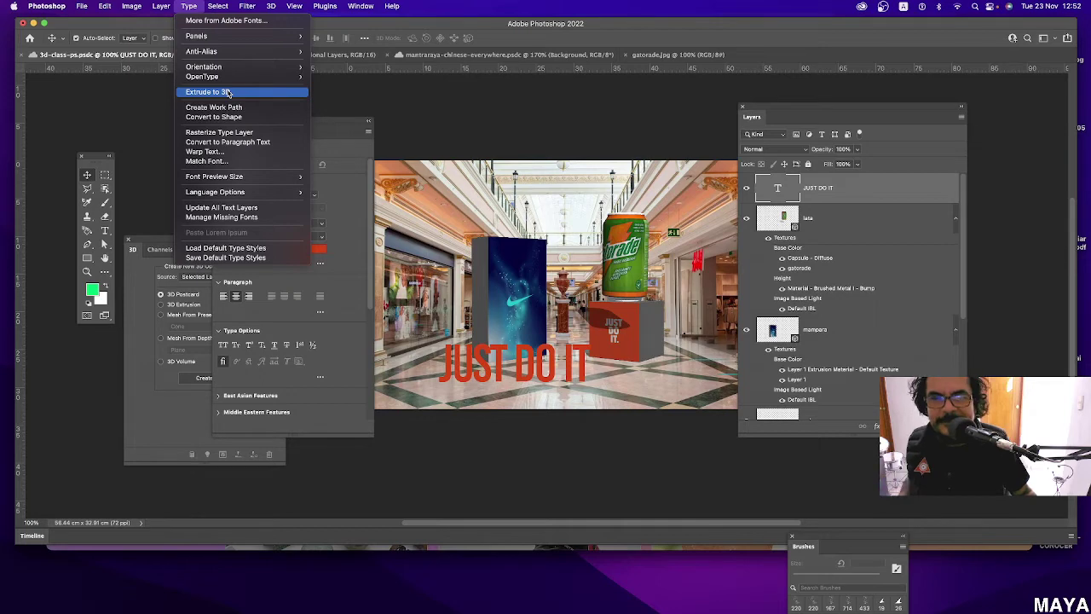
Extrude JUST DO IT into 3D text, move it left and deepen the extrusion.
left_click(227, 92)
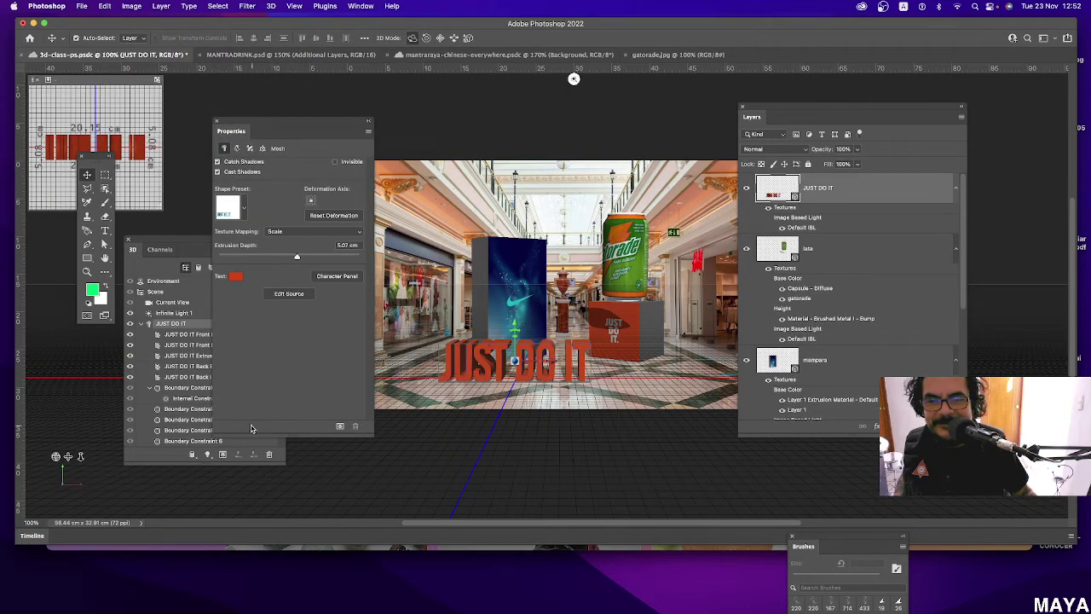
left_click_drag(56, 457, 43, 455)
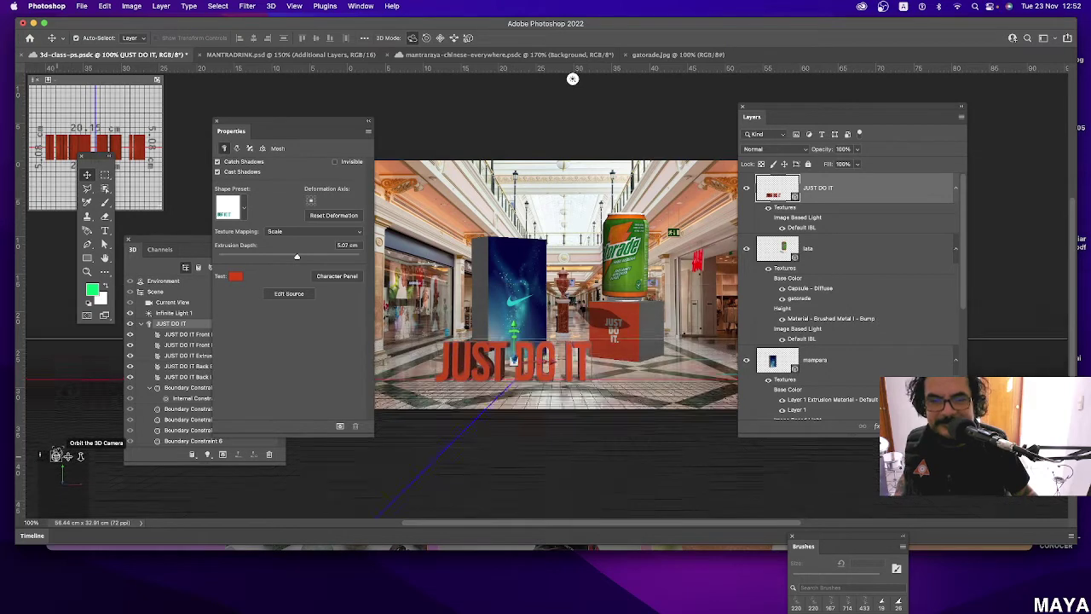
mouse_move(573, 79)
left_mouse_down()
mouse_move(707, 79)
mouse_move(588, 78)
left_mouse_up()
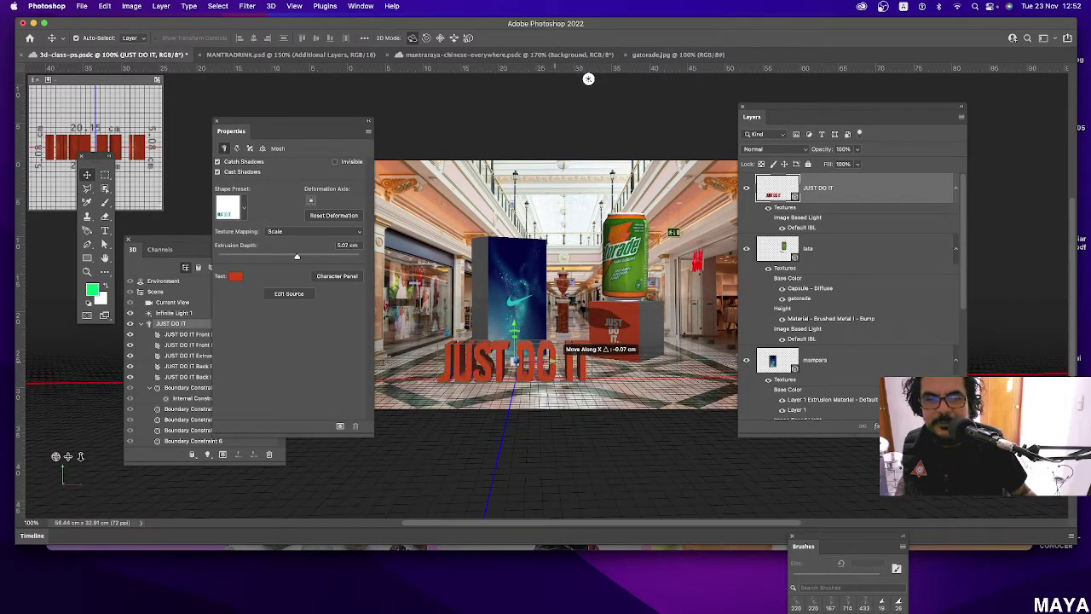
left_click_drag(553, 362, 514, 362)
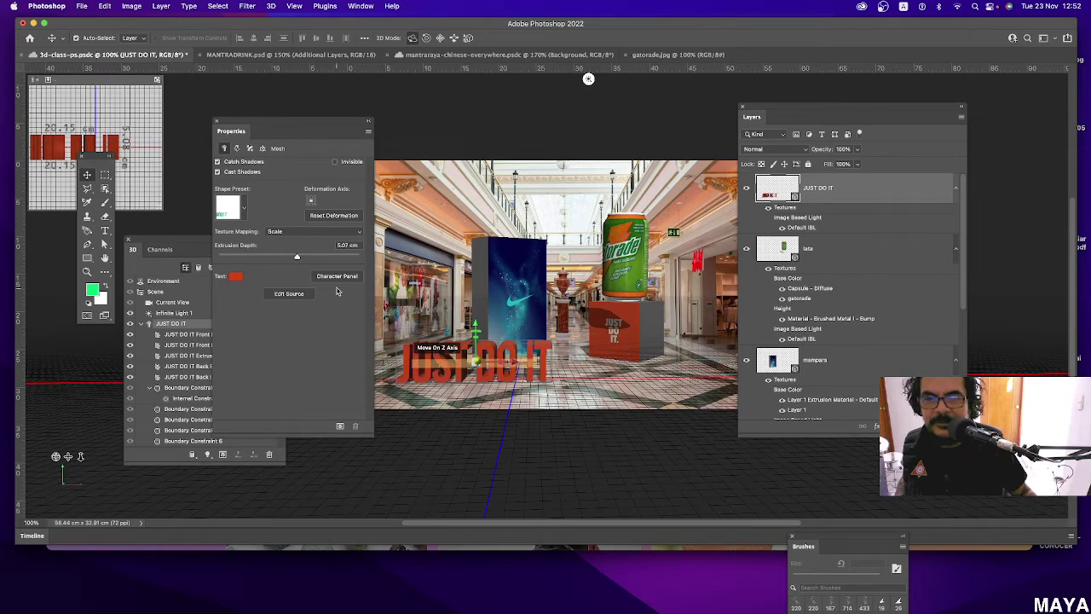
left_click_drag(298, 259, 299, 259)
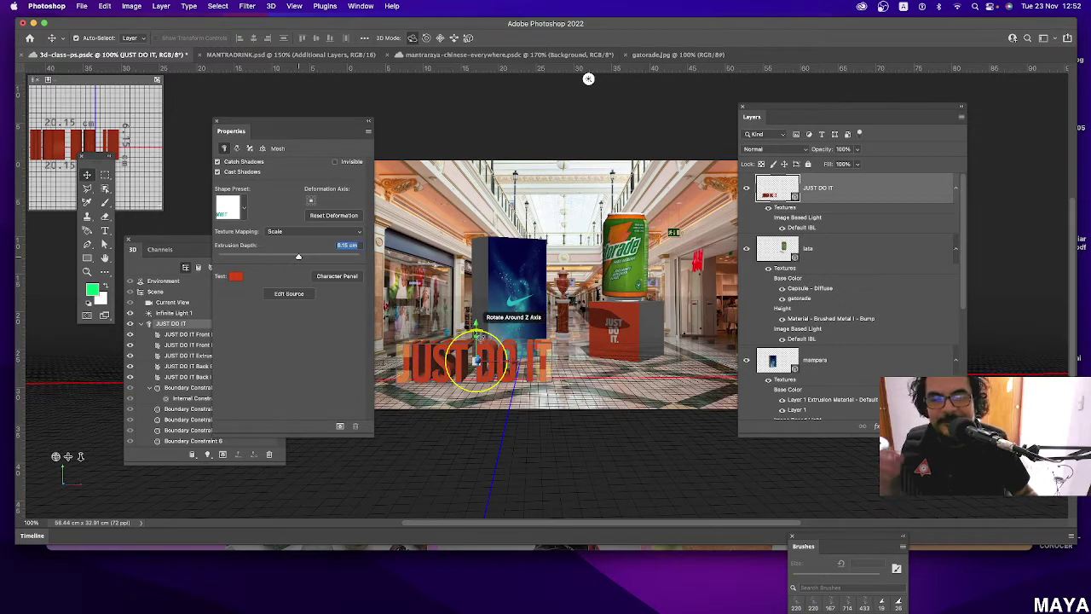
Try the first two extrusion shape presets on the 3D text, then undo the last change.
left_click(244, 206)
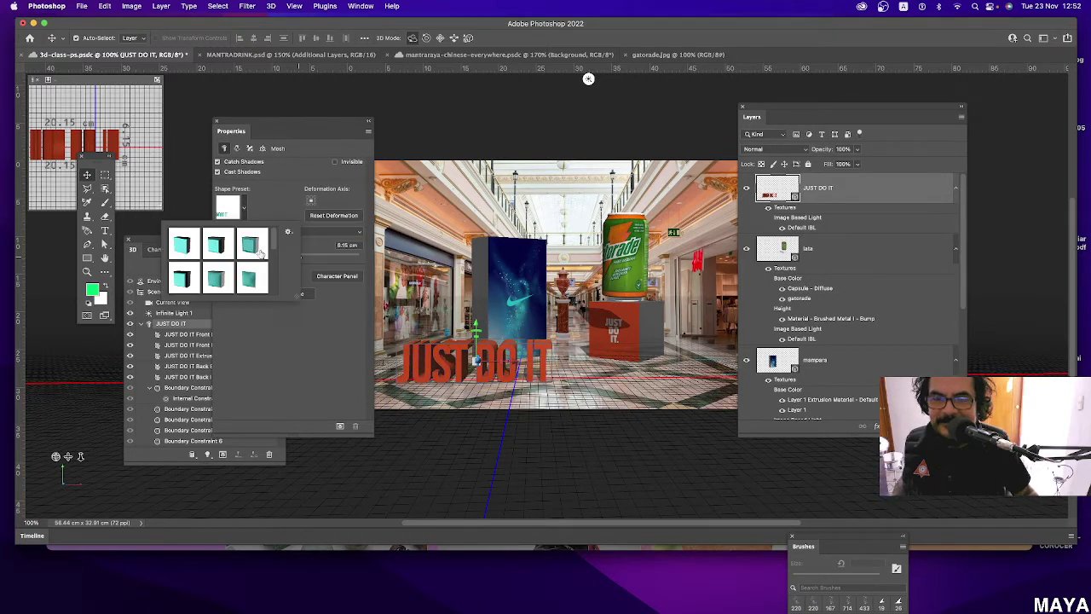
left_click(251, 210)
left_click(245, 210)
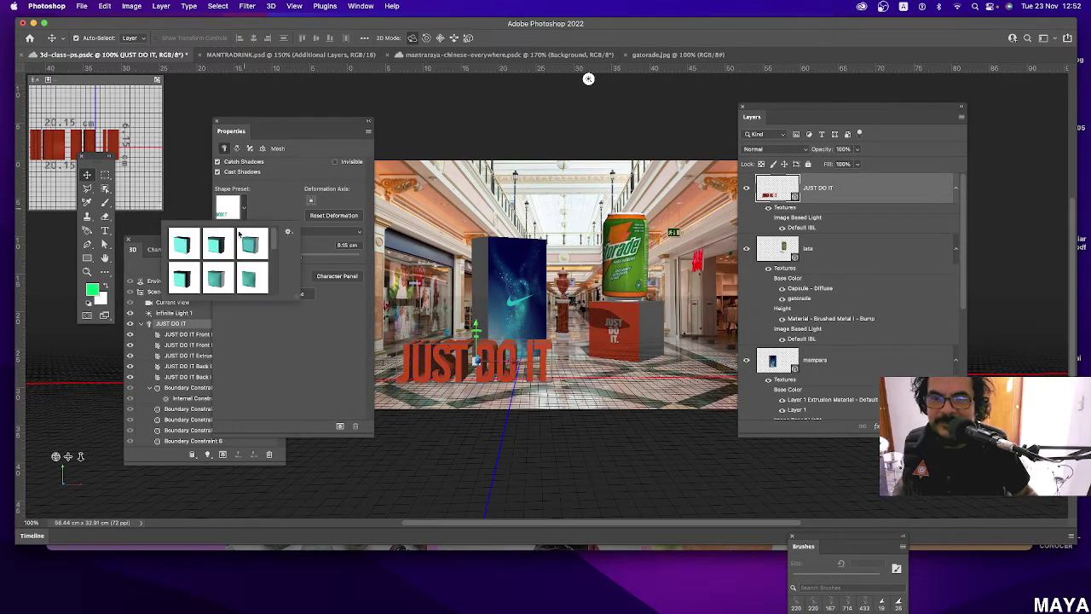
left_click(181, 252)
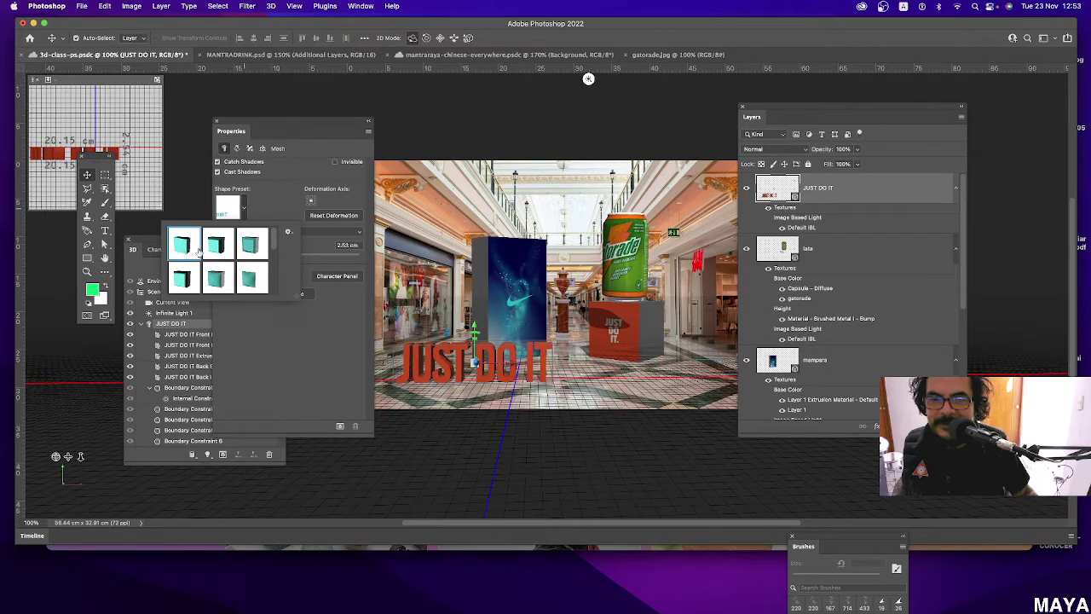
left_click(223, 248)
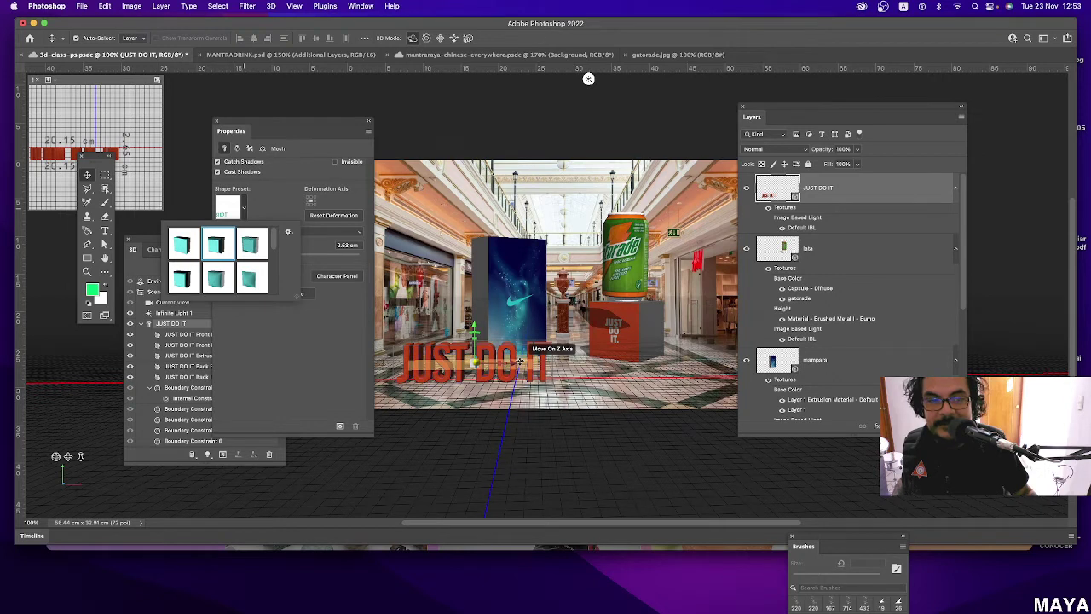
left_click(45, 458)
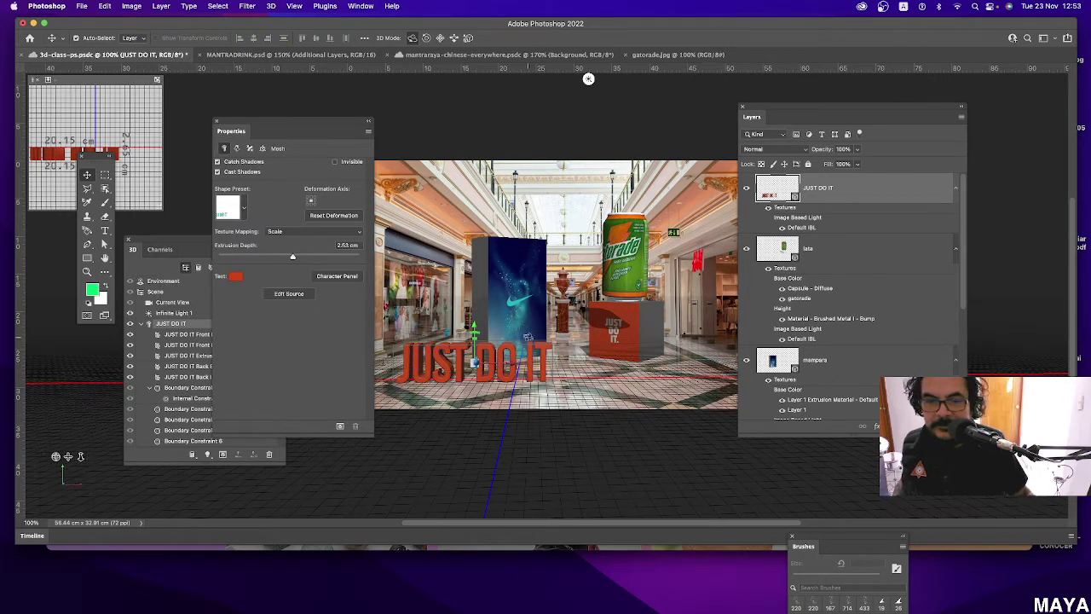
key("super+z")
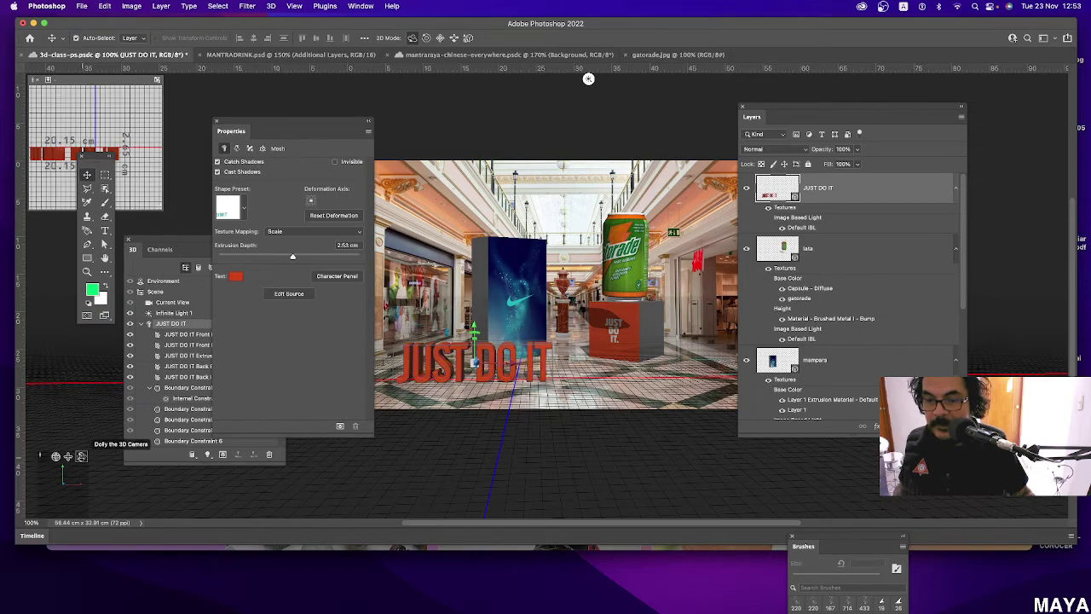
Dolly the camera toward the 3D text and cycle through several extrusion shape presets.
mouse_move(81, 456)
left_mouse_down()
mouse_move(75, 364)
mouse_move(77, 490)
mouse_move(92, 426)
left_mouse_up()
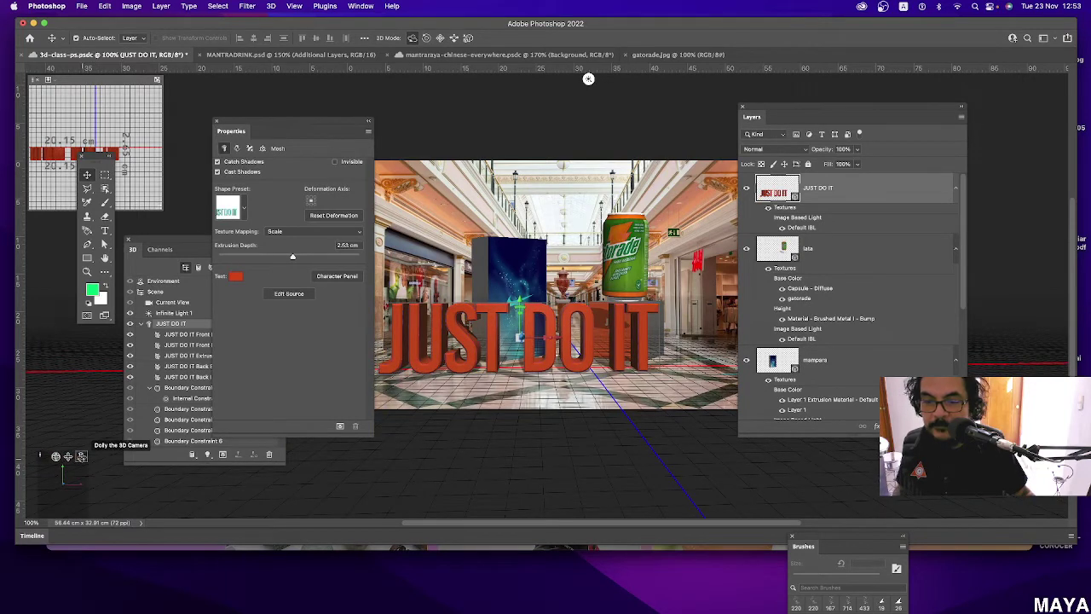
mouse_move(81, 456)
left_mouse_down()
mouse_move(79, 440)
mouse_move(111, 503)
left_mouse_up()
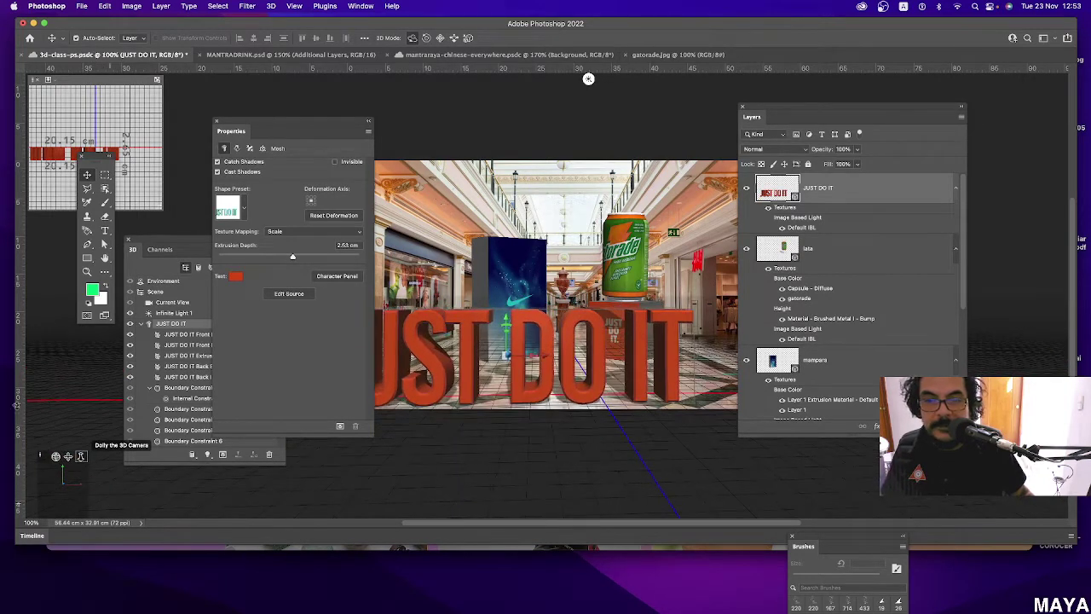
left_click(292, 258)
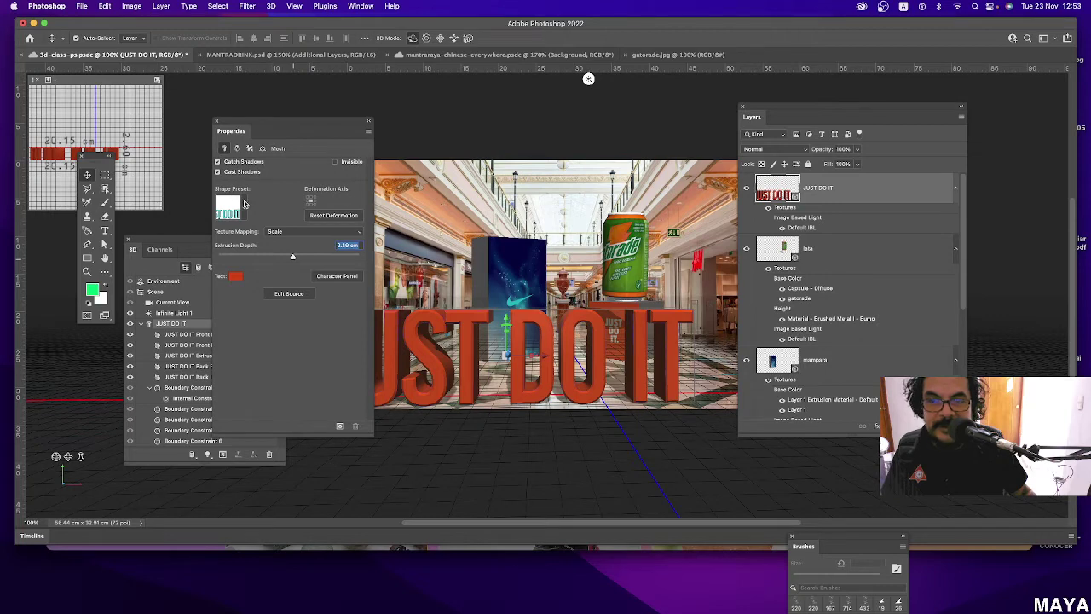
left_click(245, 203)
left_click(250, 281)
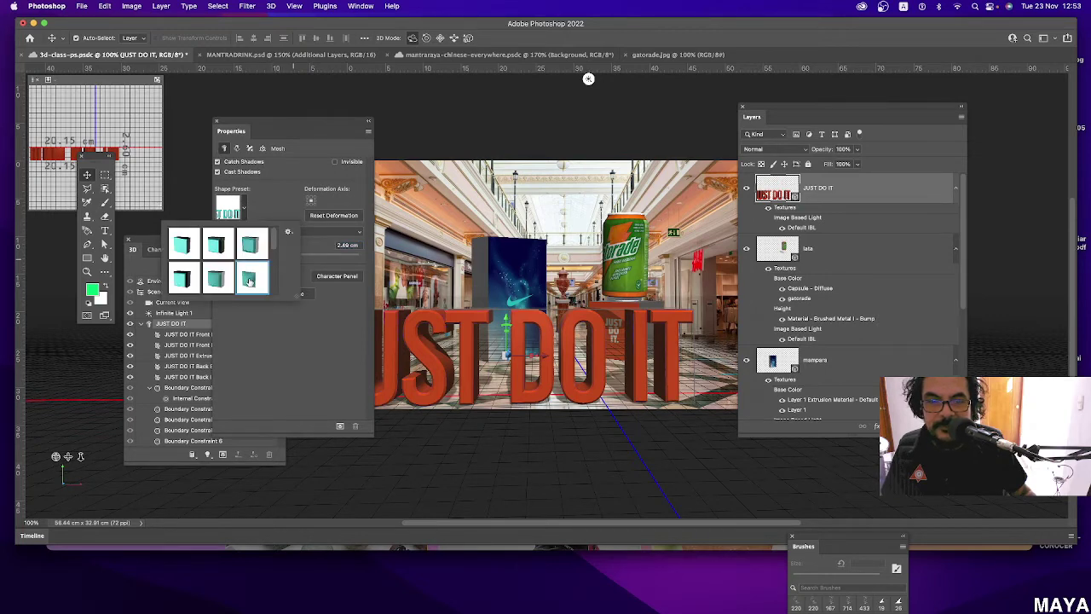
left_click(251, 245)
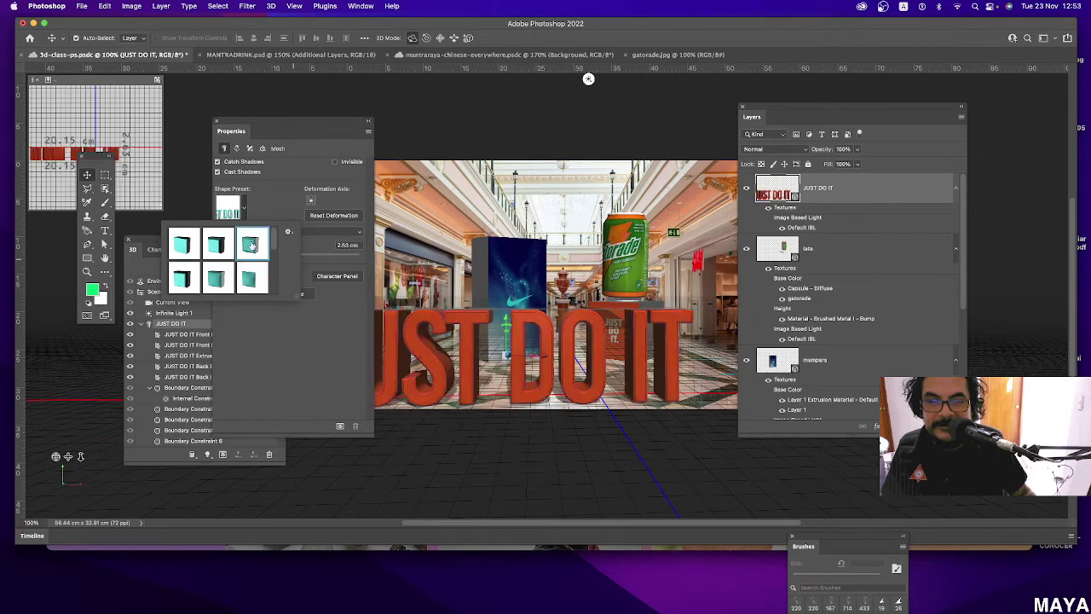
left_click(182, 246)
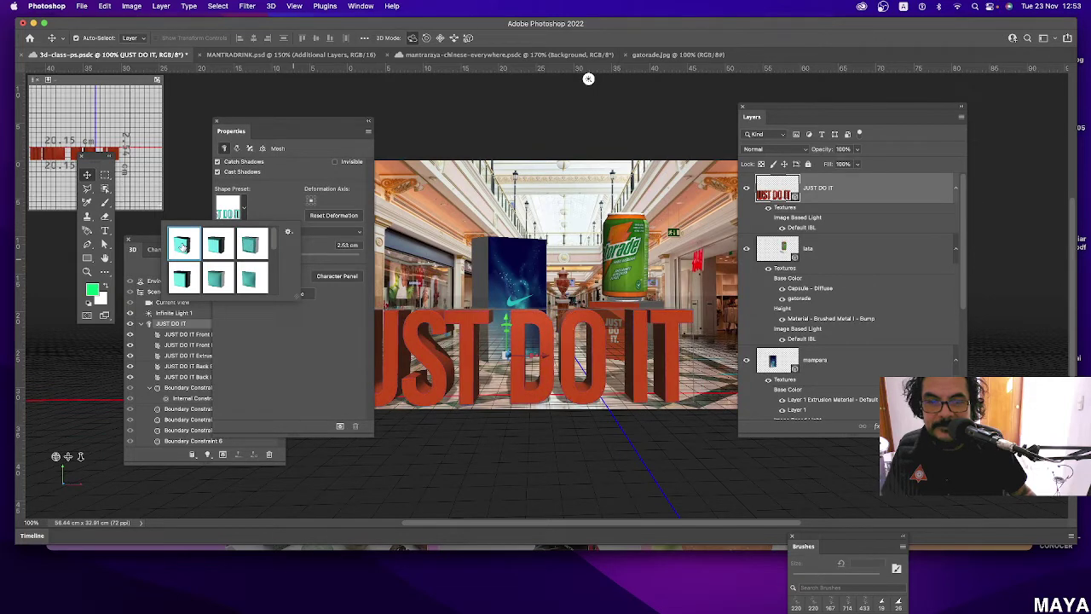
left_click(181, 278)
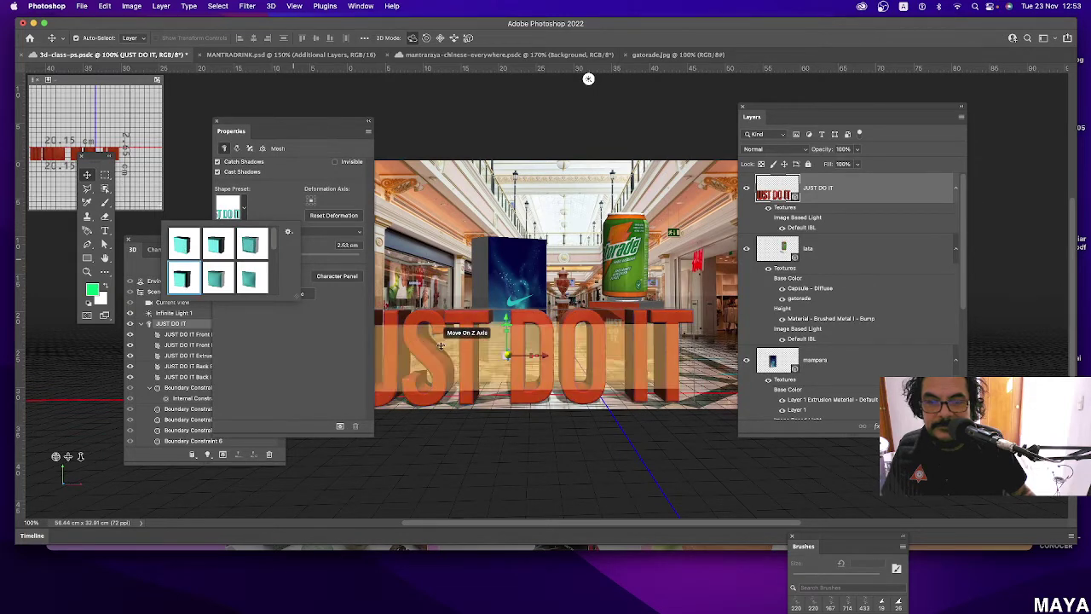
Shift the text sideways and forward in depth, bring the camera closer, and move the panel aside.
left_click_drag(518, 356, 569, 357)
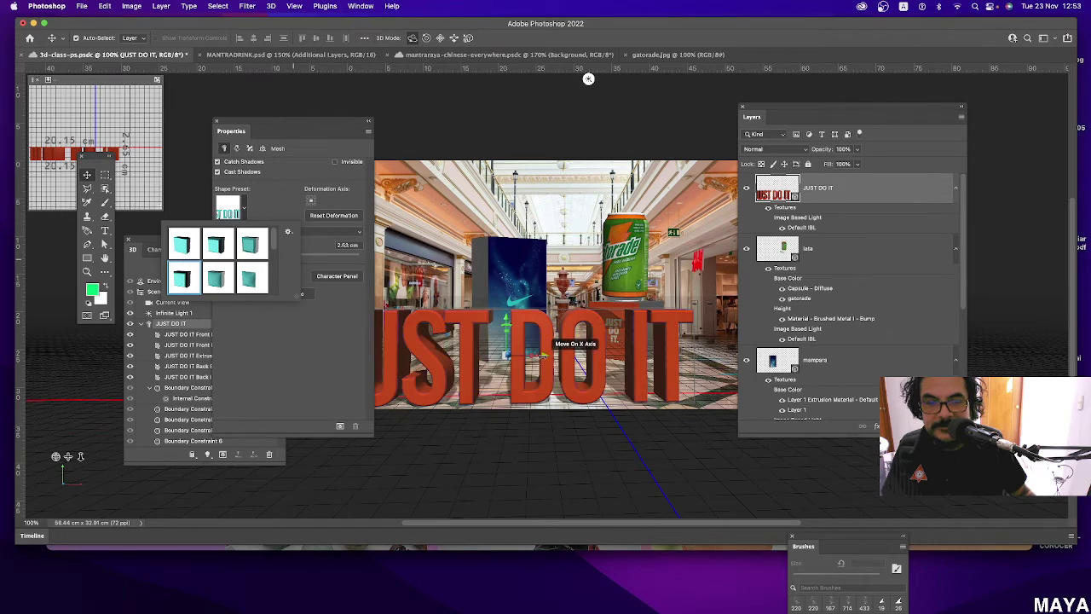
mouse_move(534, 353)
left_mouse_down()
mouse_move(619, 477)
mouse_move(597, 460)
left_mouse_up()
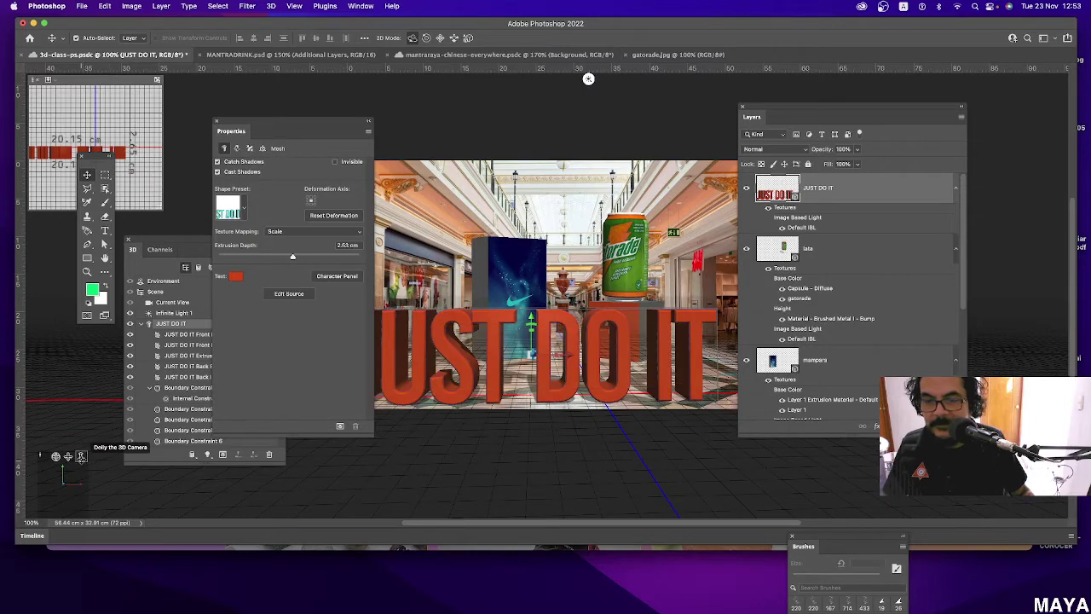
left_click_drag(83, 424, 132, 433)
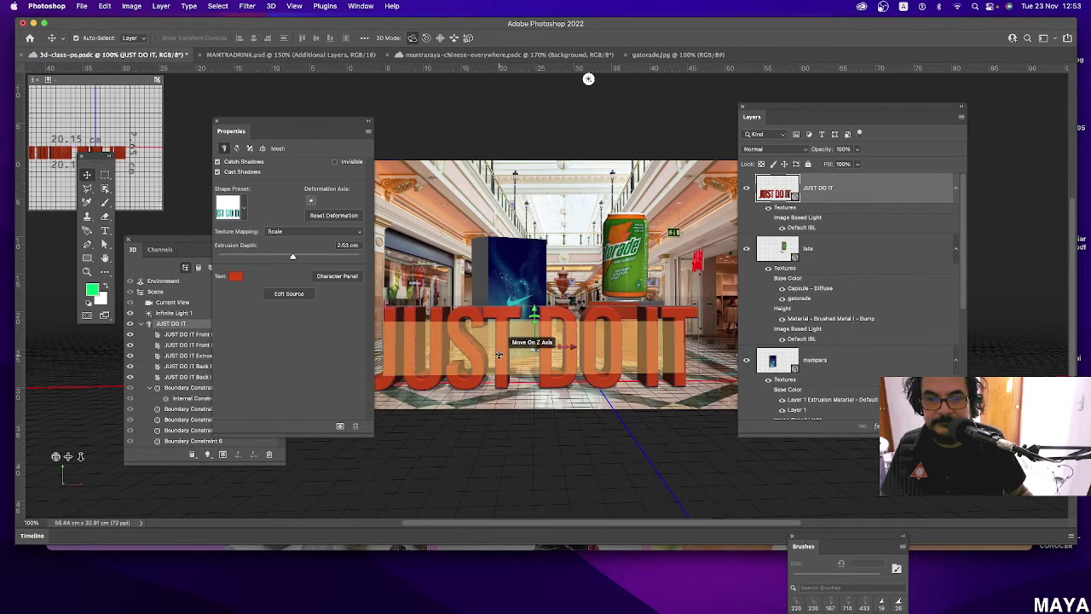
left_click_drag(332, 126, 273, 99)
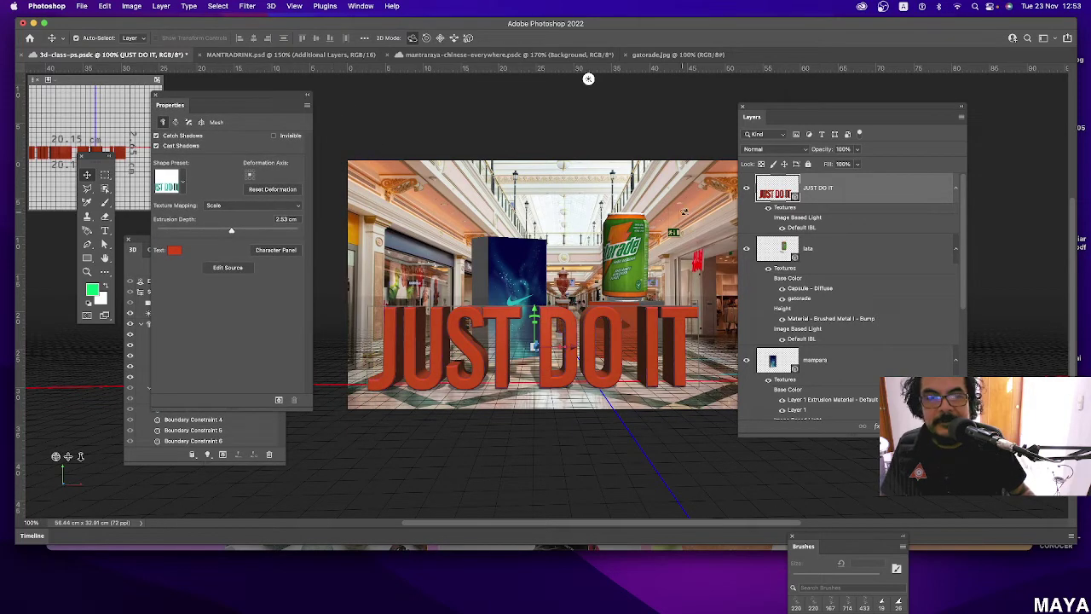
Push the JUST DO IT text back to shrink it, keep it front-facing, and nudge it -0.70 cm along Y.
left_click_drag(784, 119, 857, 118)
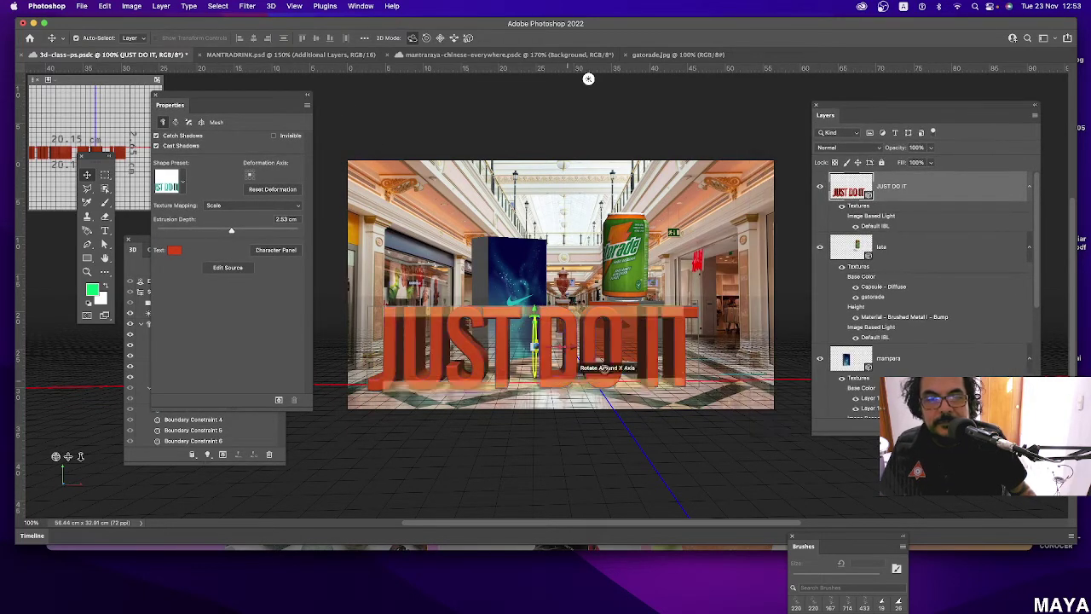
mouse_move(533, 346)
left_mouse_down()
mouse_move(534, 307)
mouse_move(535, 327)
left_mouse_up()
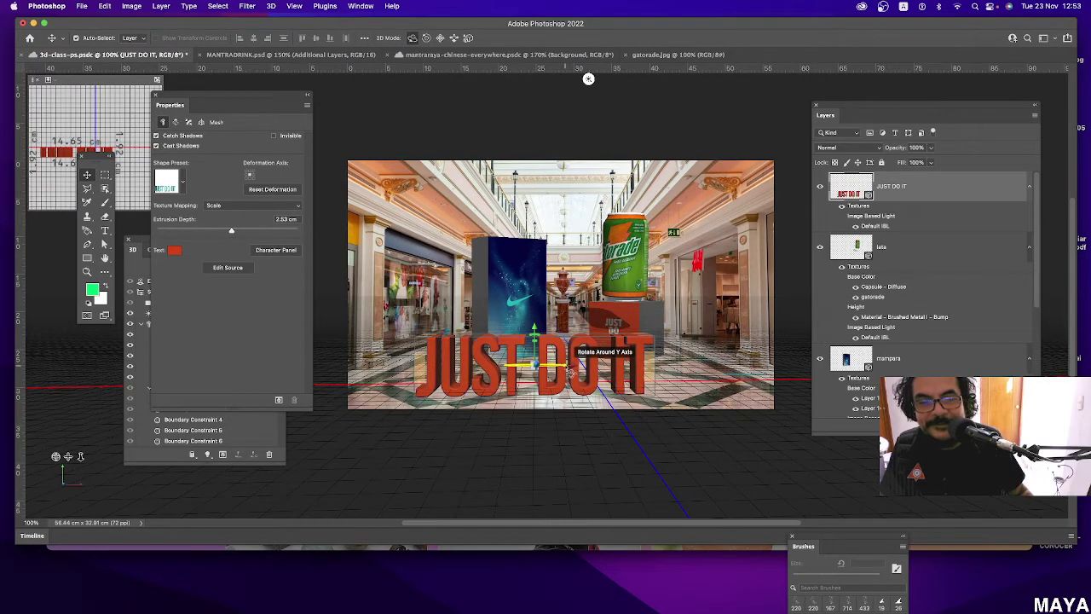
left_click_drag(560, 366, 508, 379)
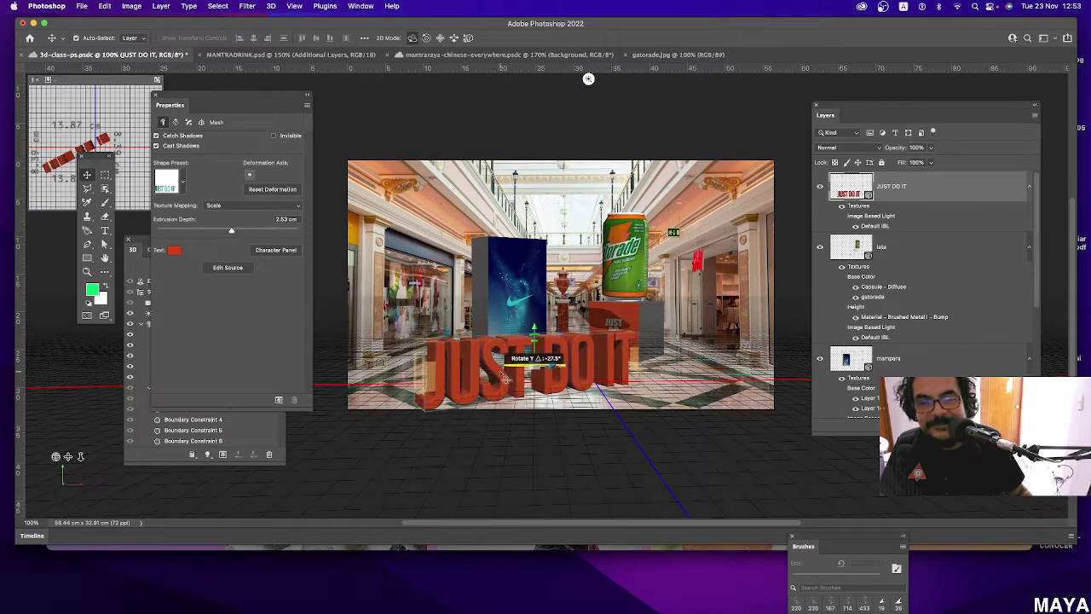
key("super+z")
left_click_drag(510, 375, 509, 361)
key("super+z")
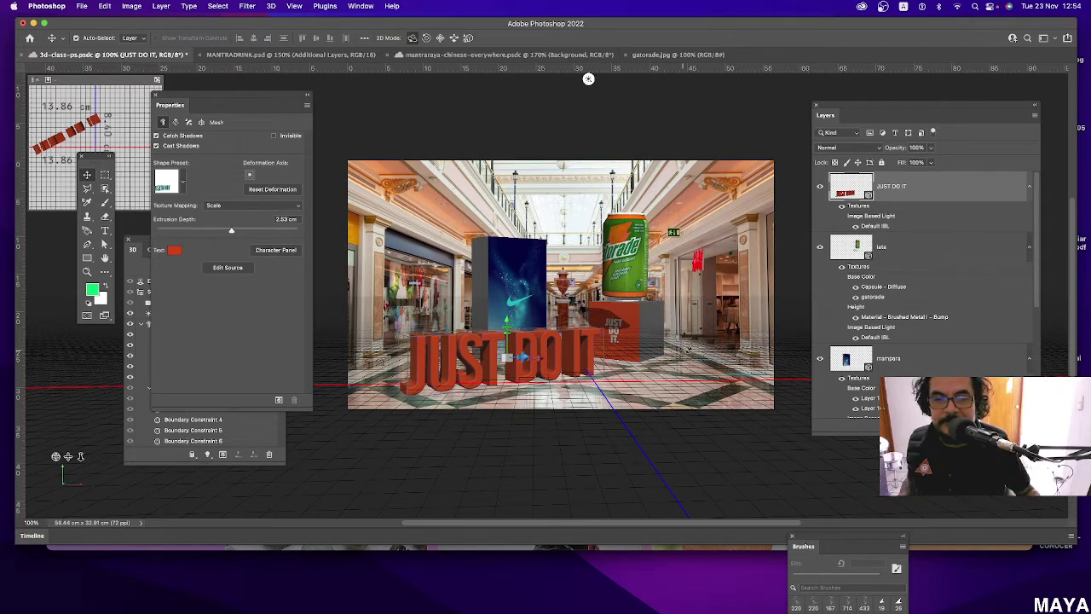
mouse_move(506, 317)
left_mouse_down()
mouse_move(509, 306)
mouse_move(512, 319)
left_mouse_up()
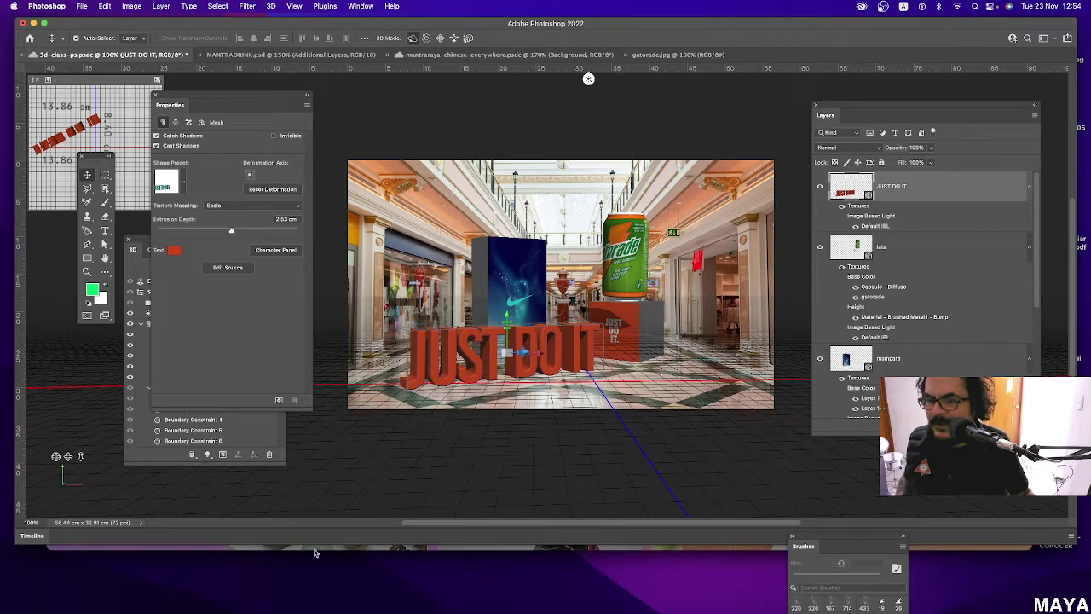
Bring up archive3d.net in Chrome and open its Tools & Devices category, dismissing the ad.
left_click(860, 587)
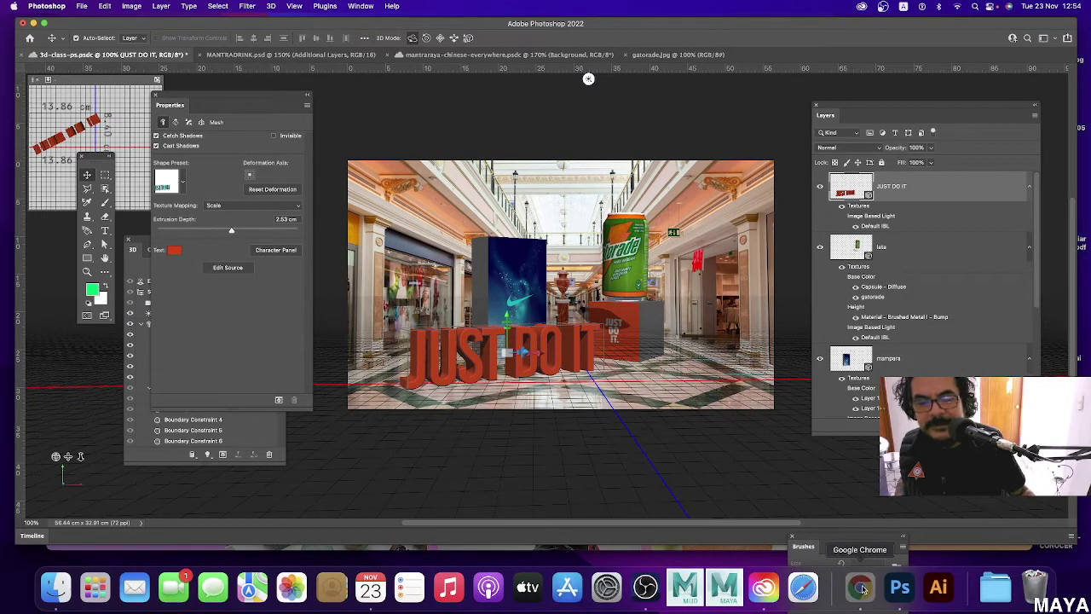
left_click(919, 43)
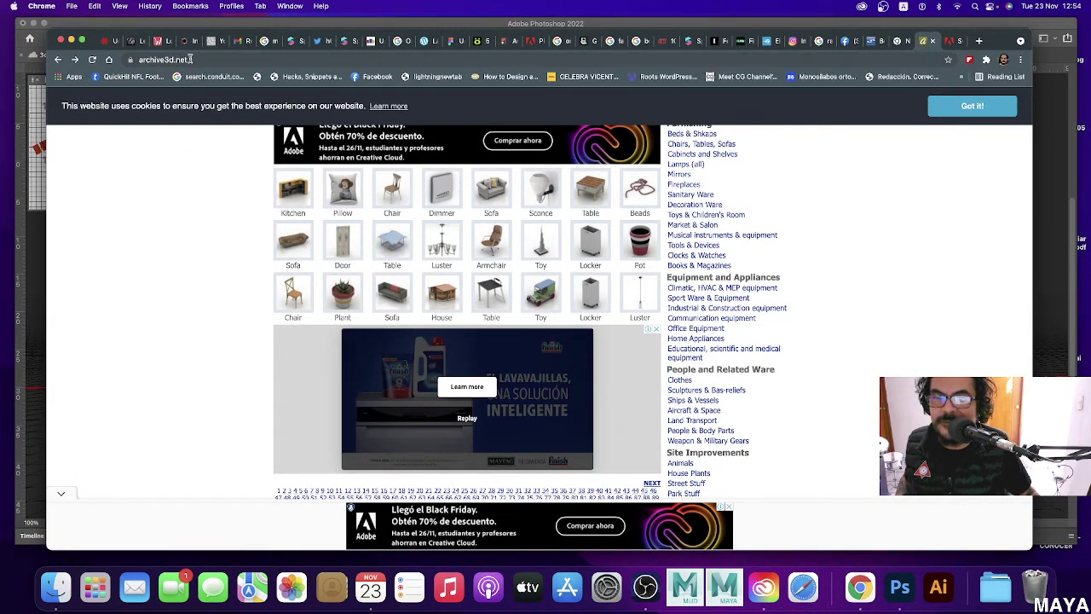
left_click(189, 60)
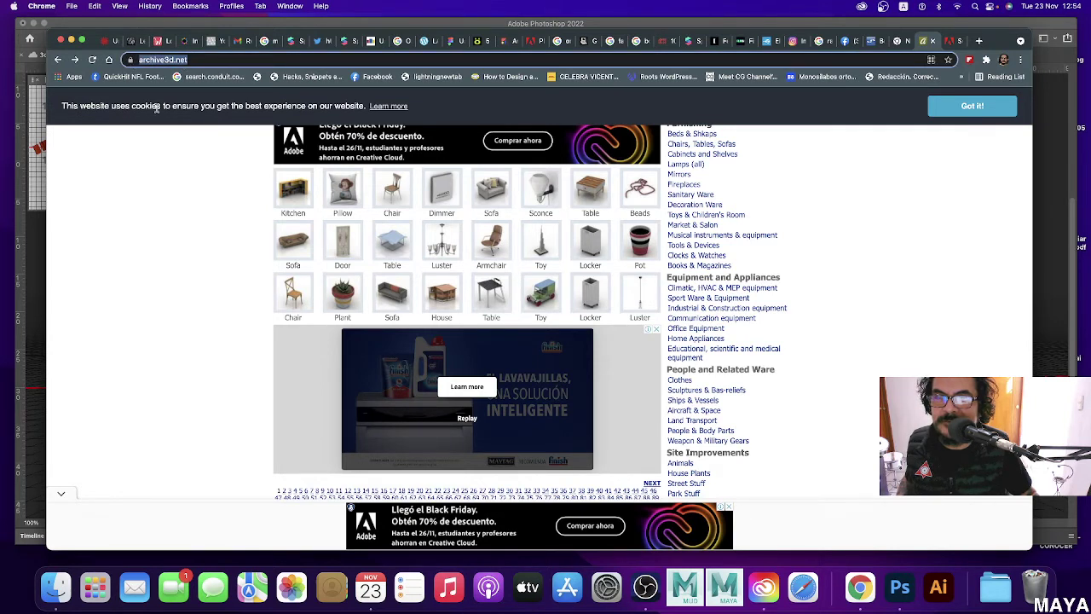
left_click(211, 60)
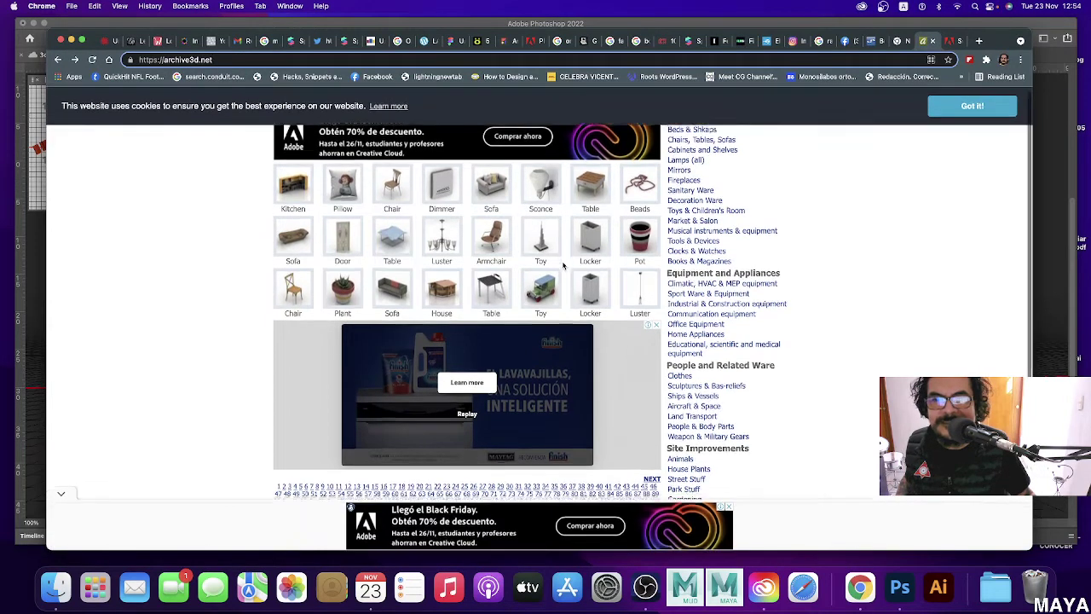
scroll(563, 266, "down", 5)
scroll(562, 266, "up", 5)
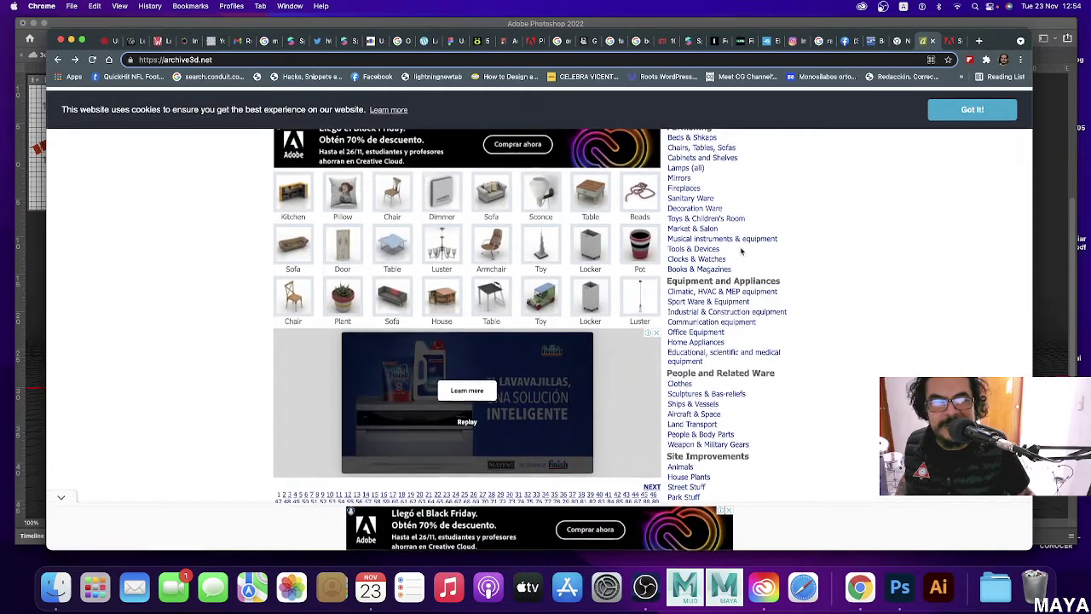
scroll(708, 290, "down", 2)
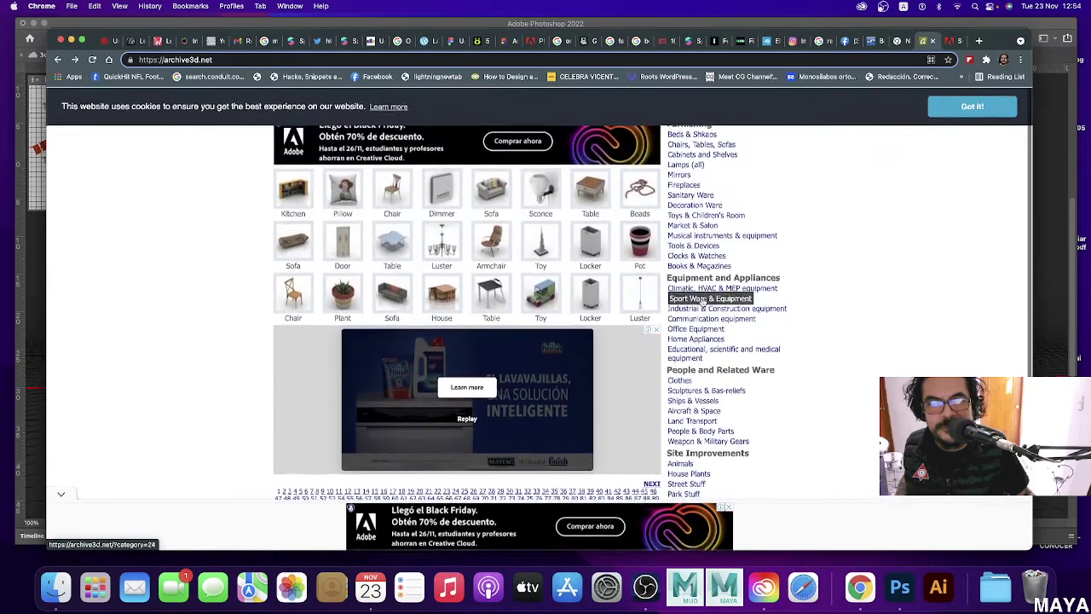
left_click(689, 246)
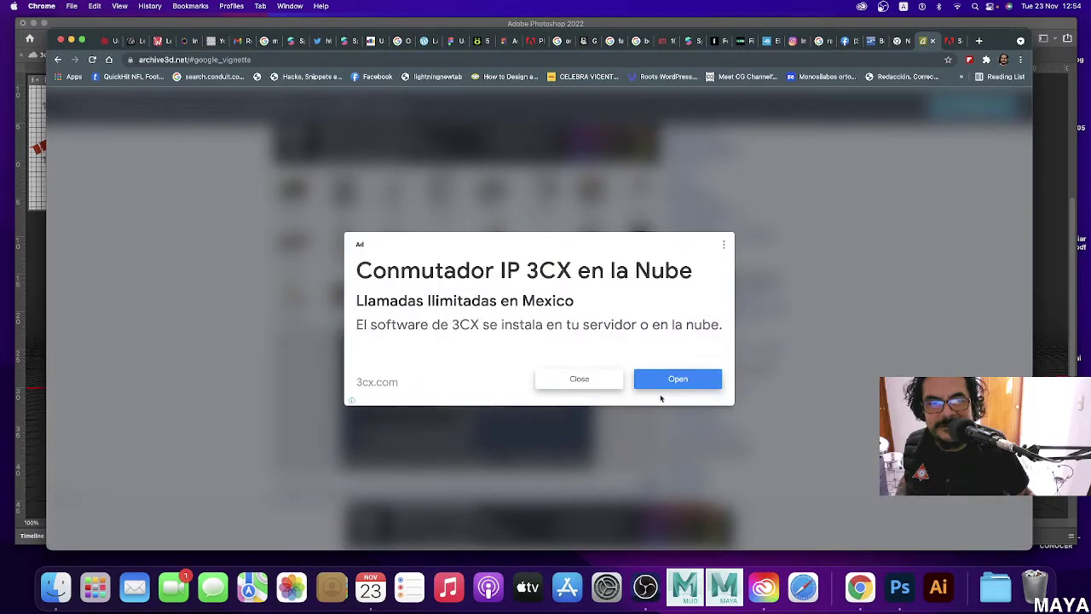
left_click(578, 379)
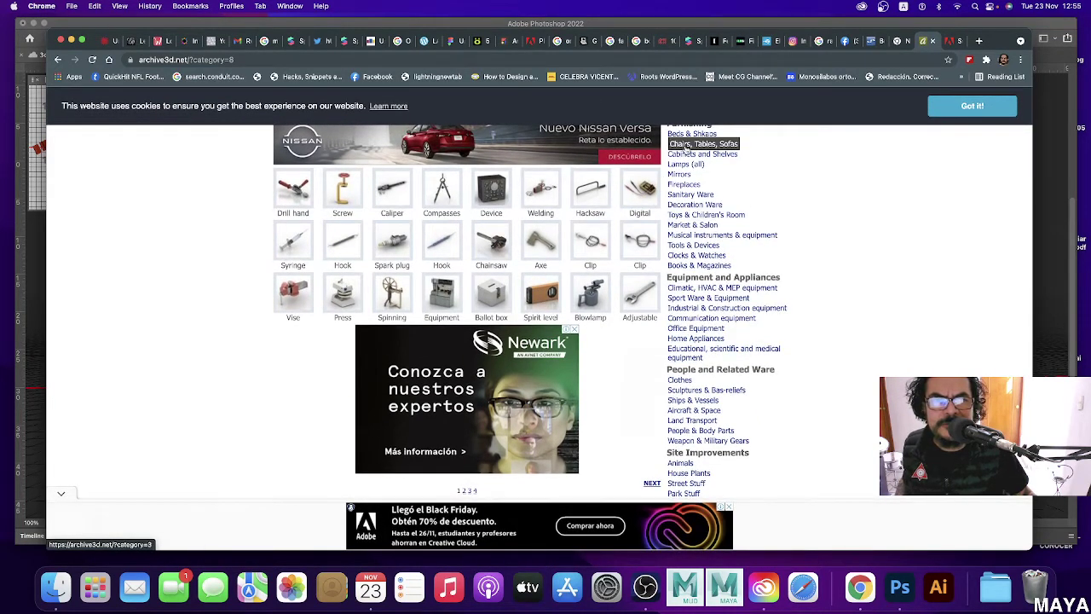
Download the red bar chair model from Chairs, Tables, Sofas as a 6.09 MB zip.
left_click(687, 145)
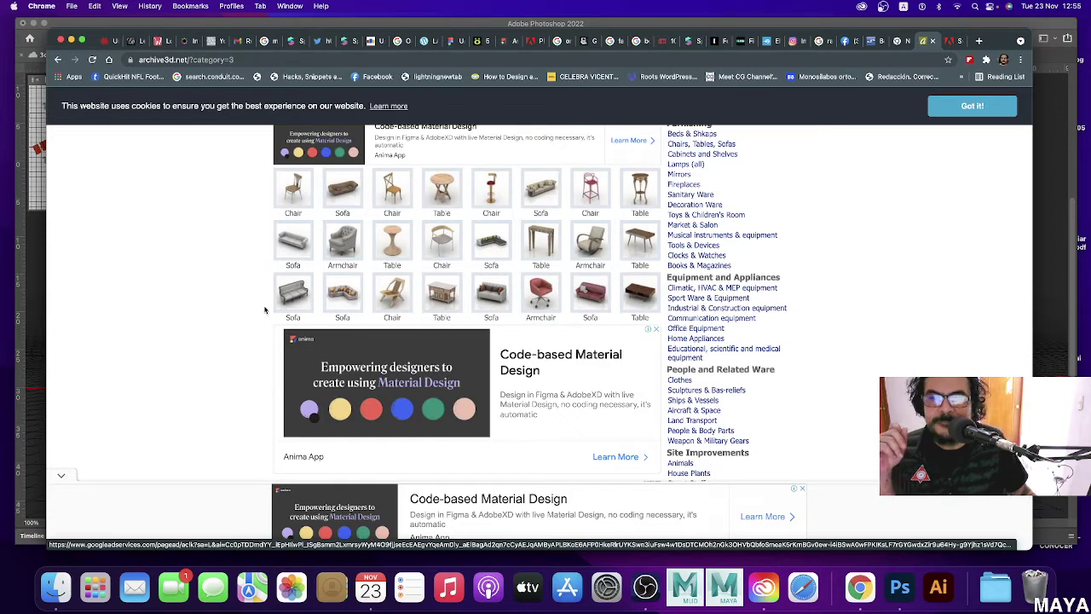
left_click(593, 194)
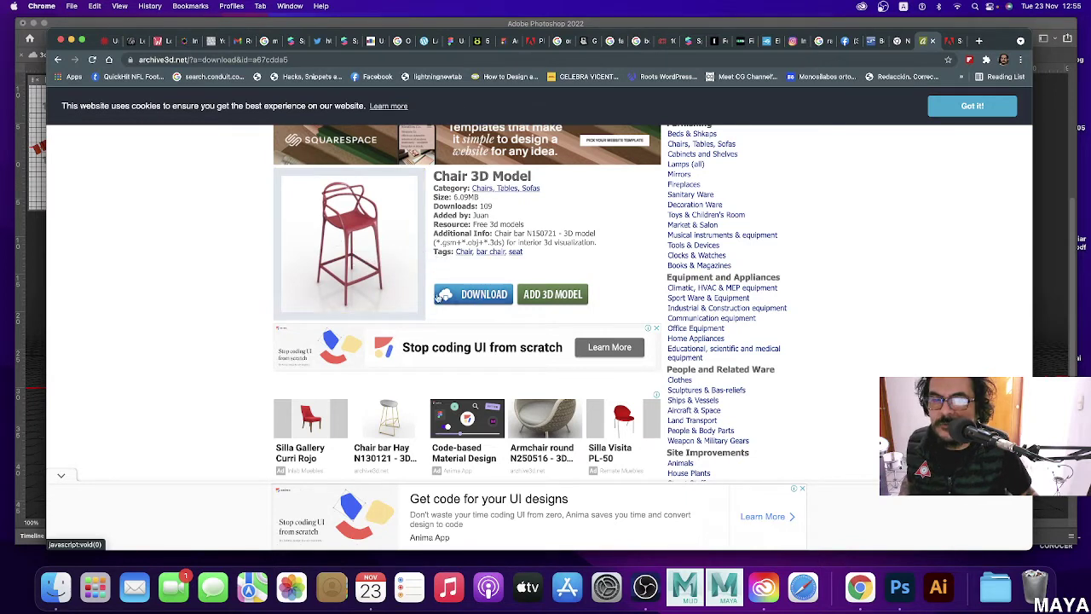
left_click(641, 588)
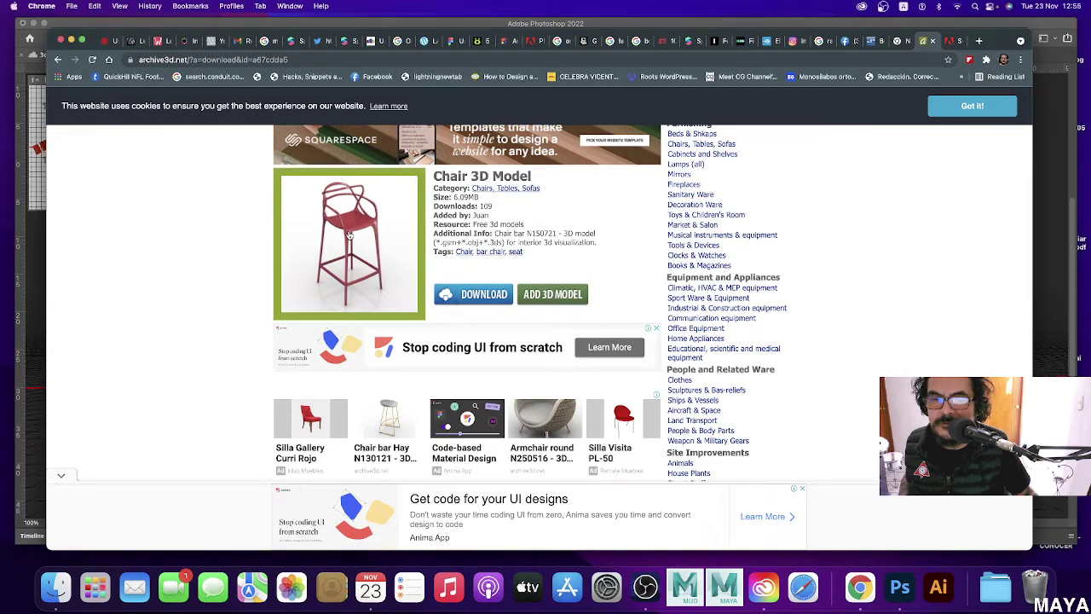
left_click(474, 294)
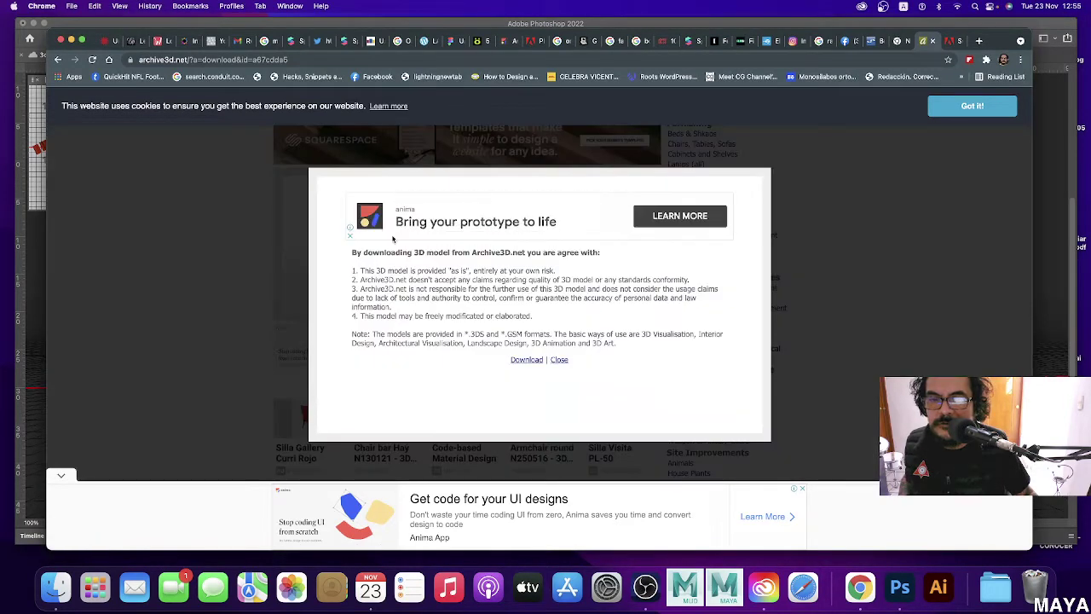
left_click(524, 359)
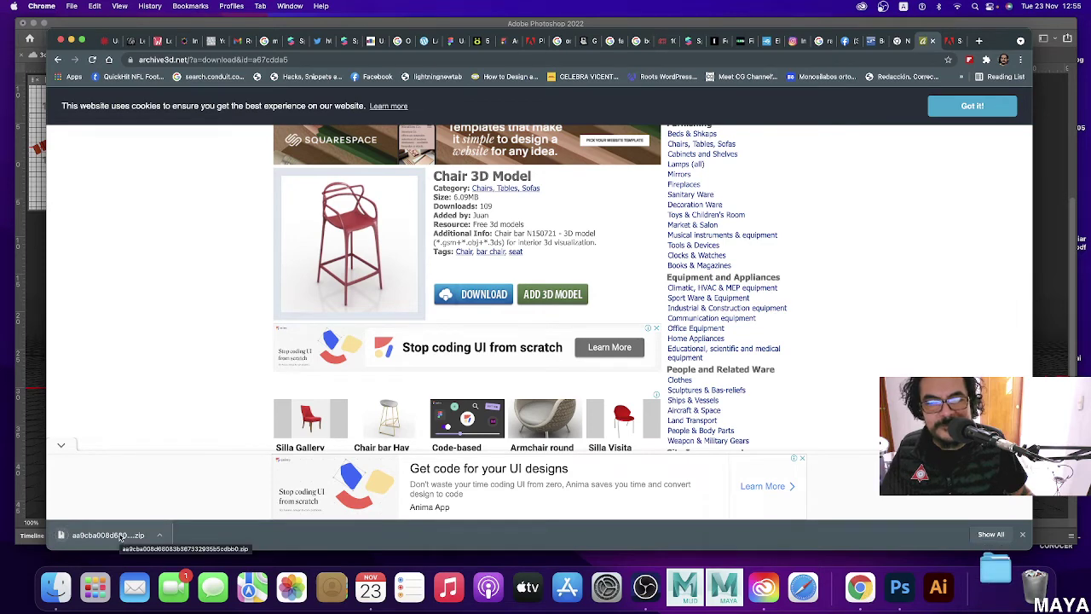
Expand the downloaded chair folder in Finder and inspect the Chair bar N150721 .obj and .3ds files.
left_click(120, 537)
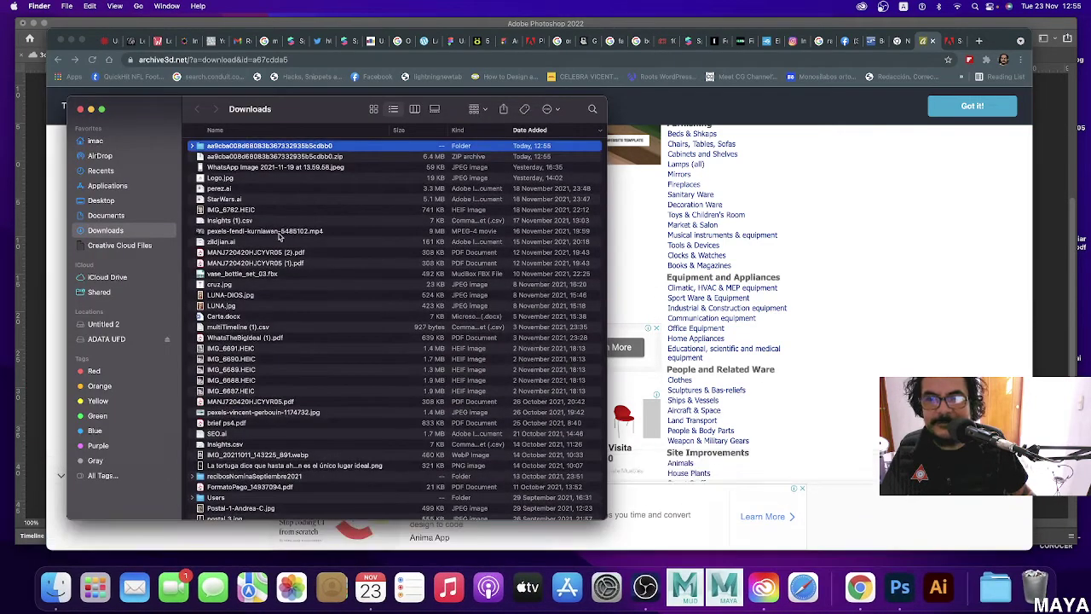
left_click_drag(355, 108, 419, 127)
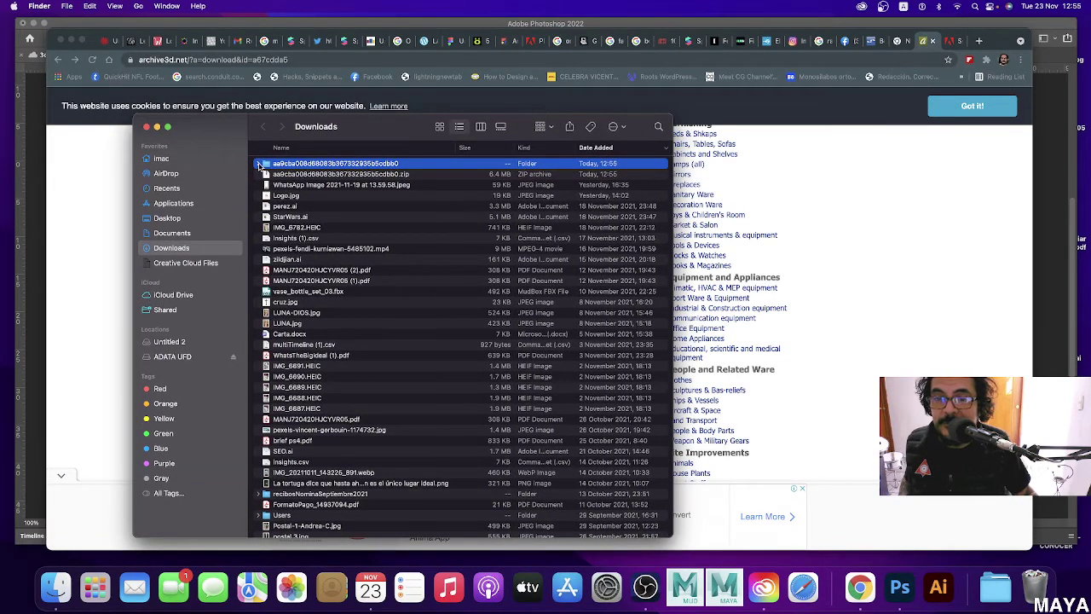
left_click(259, 164)
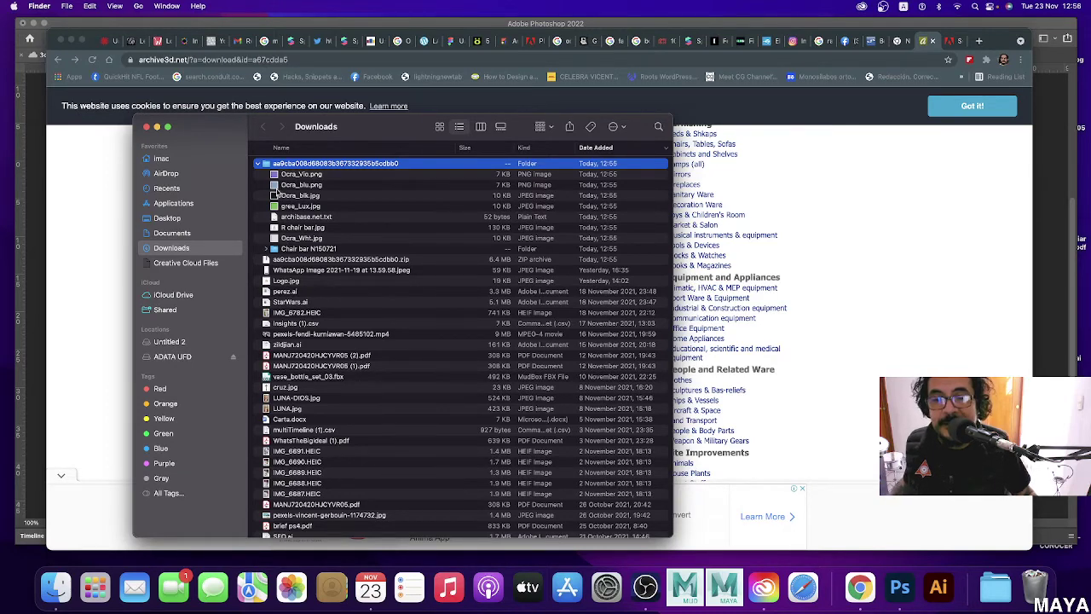
left_click(266, 249)
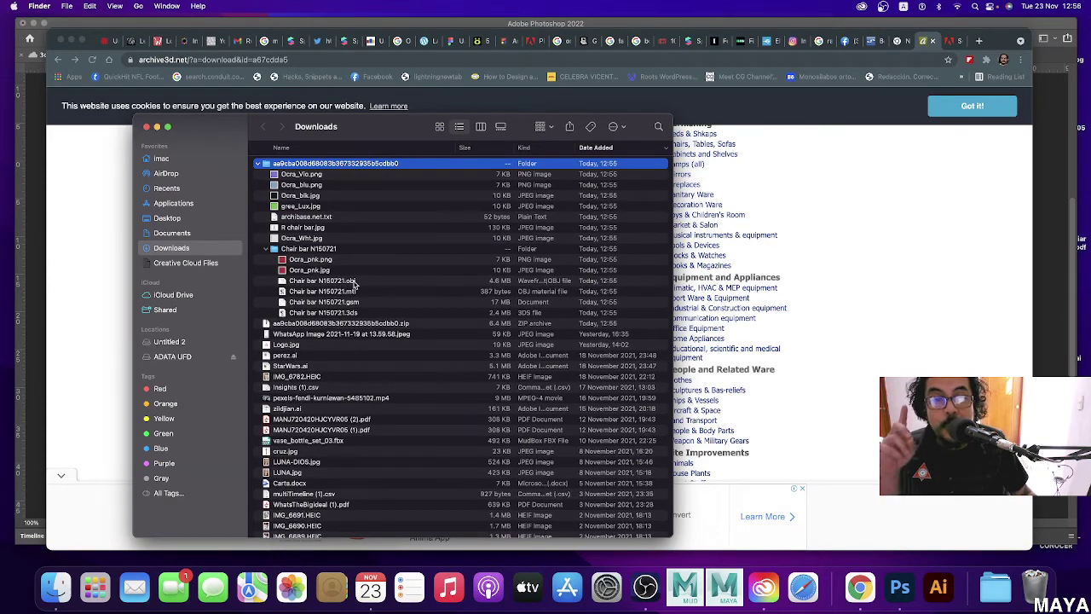
left_click(353, 283)
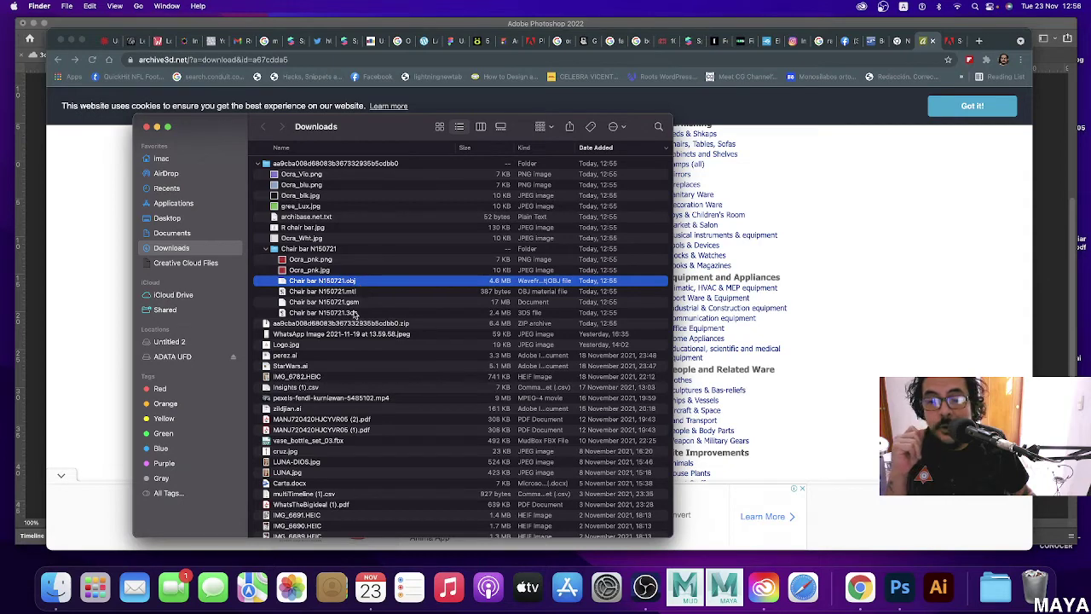
left_click(355, 315)
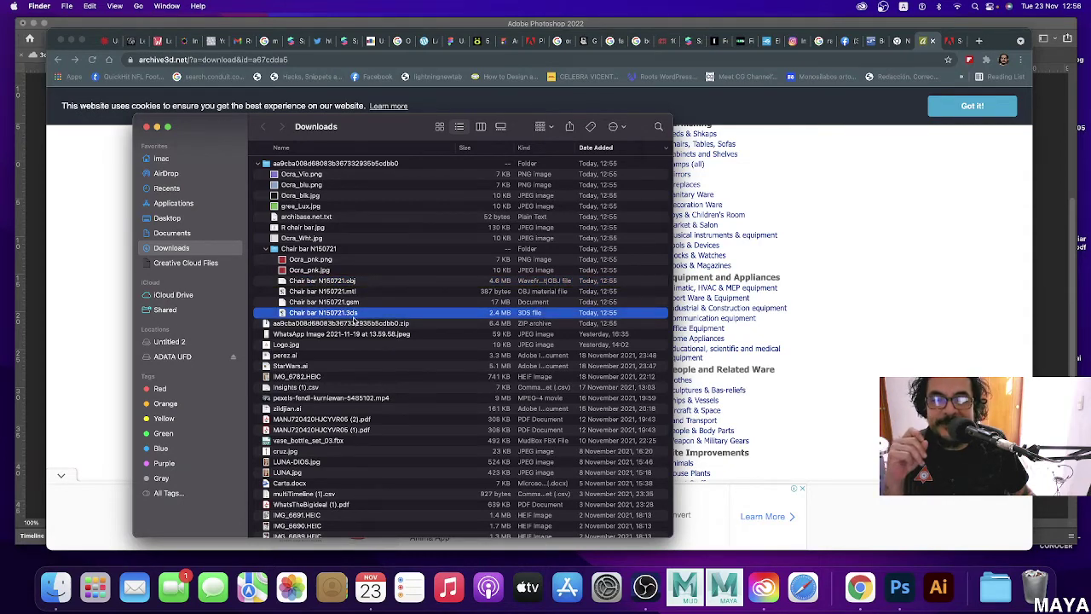
left_click(346, 279)
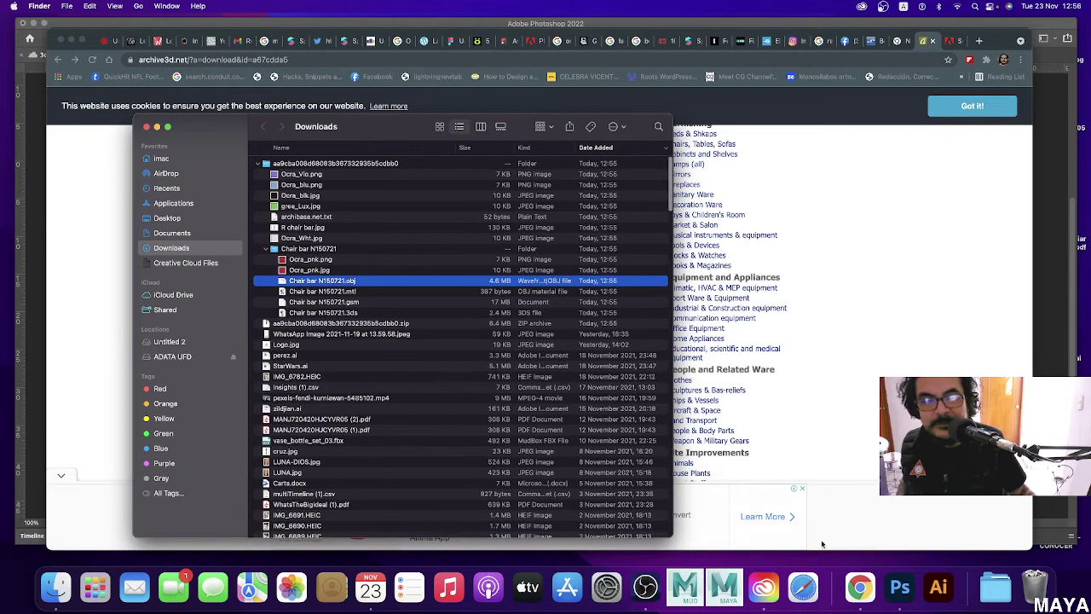
left_click(916, 596)
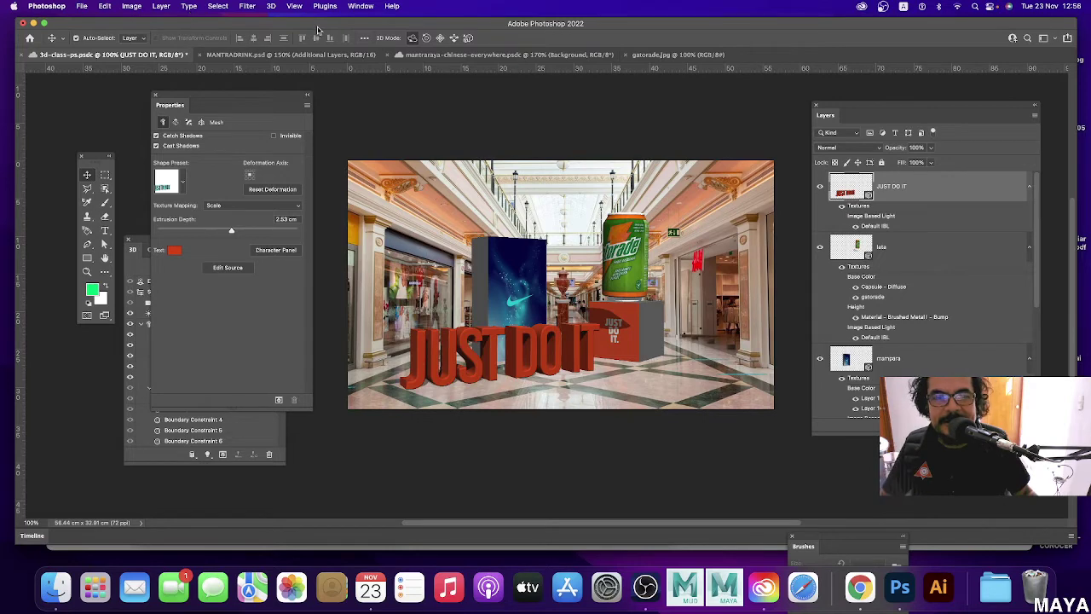
Load Chair bar N150721.3ds from Downloads as a new 3D layer, reaching its scene size settings.
left_click(294, 7)
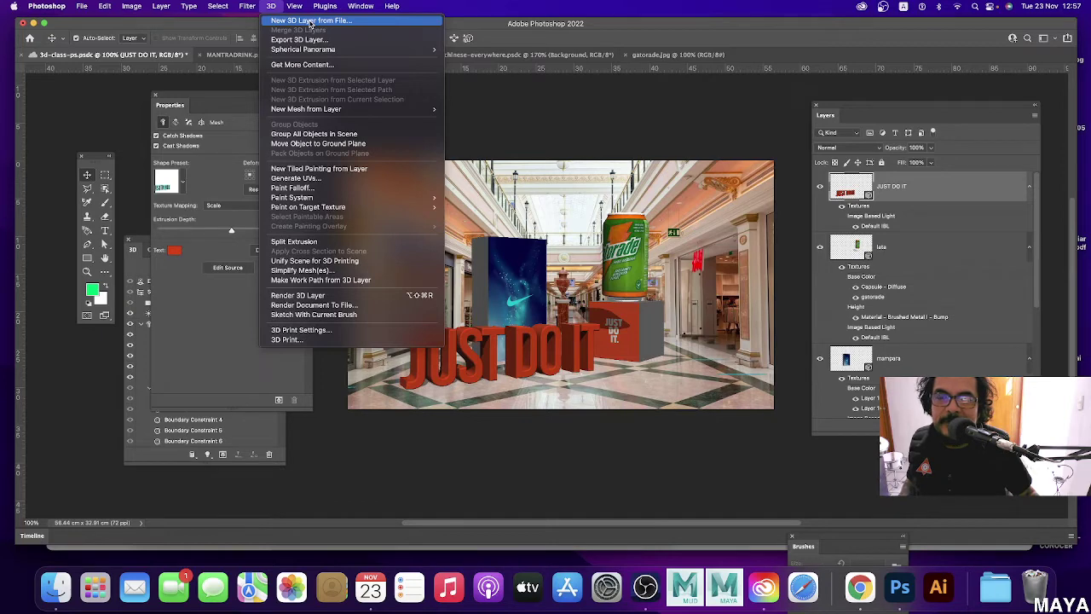
left_click(310, 20)
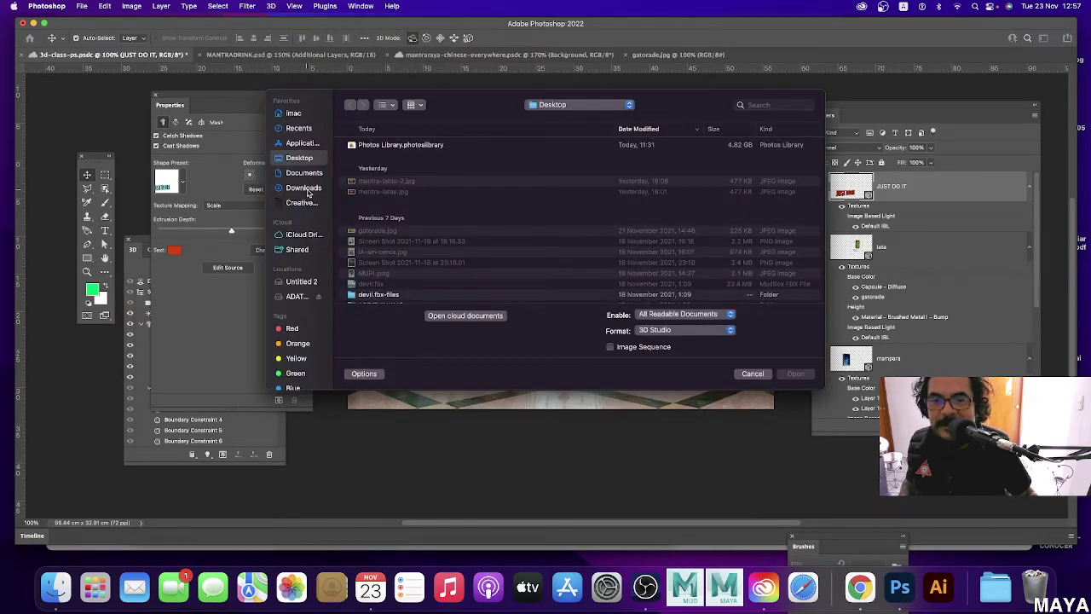
left_click(305, 189)
double_click(354, 147)
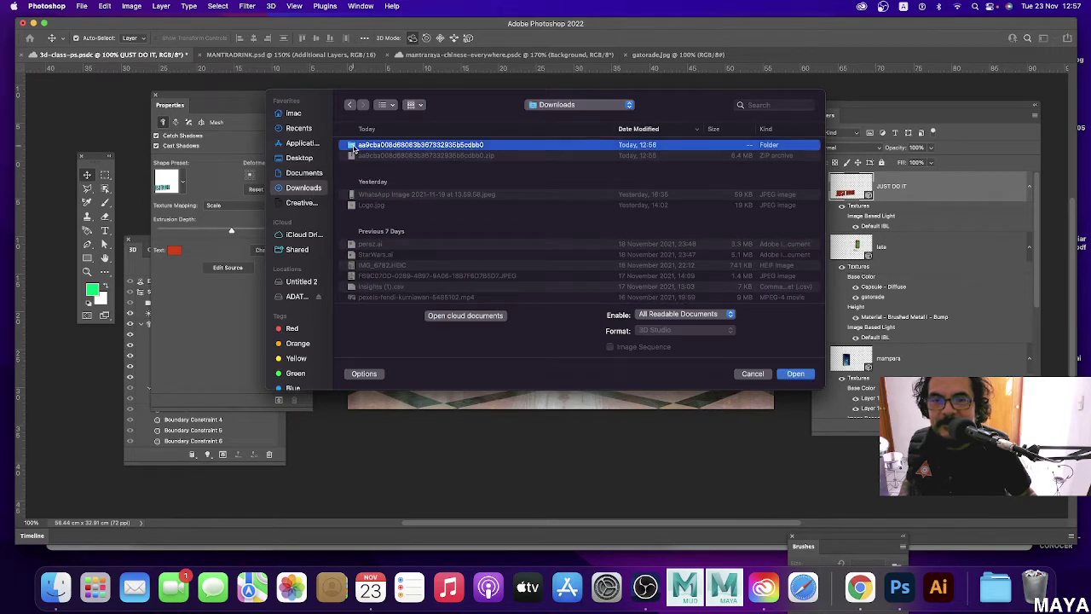
double_click(375, 145)
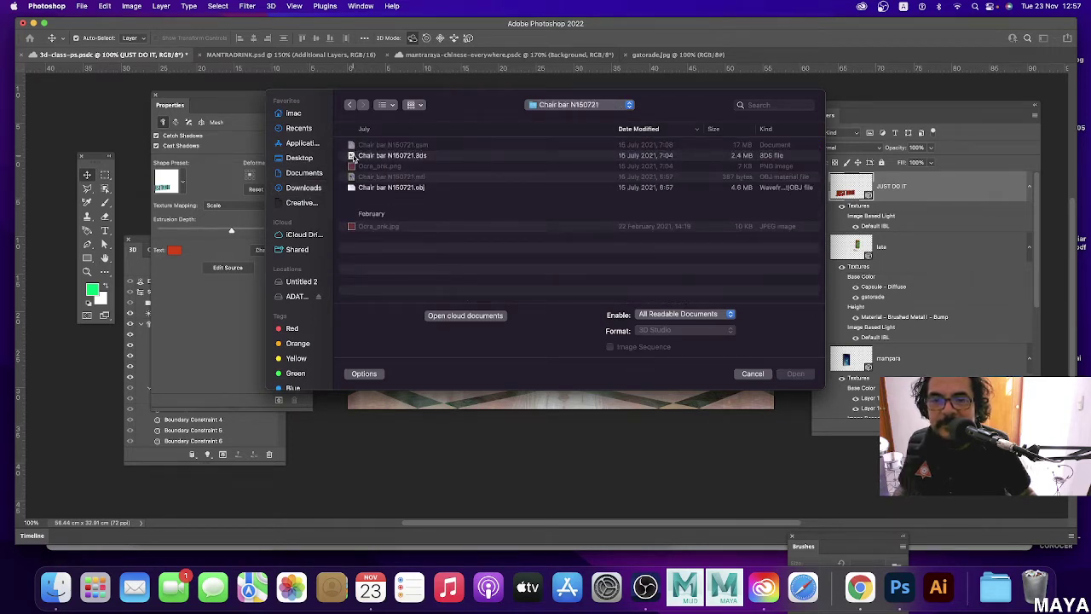
left_click(372, 155)
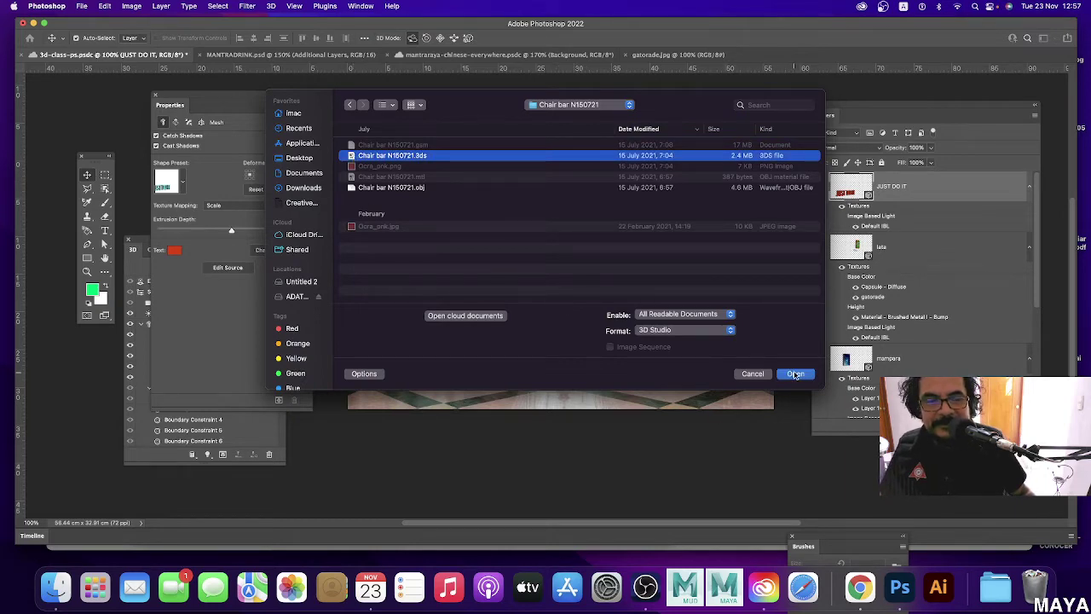
left_click(792, 374)
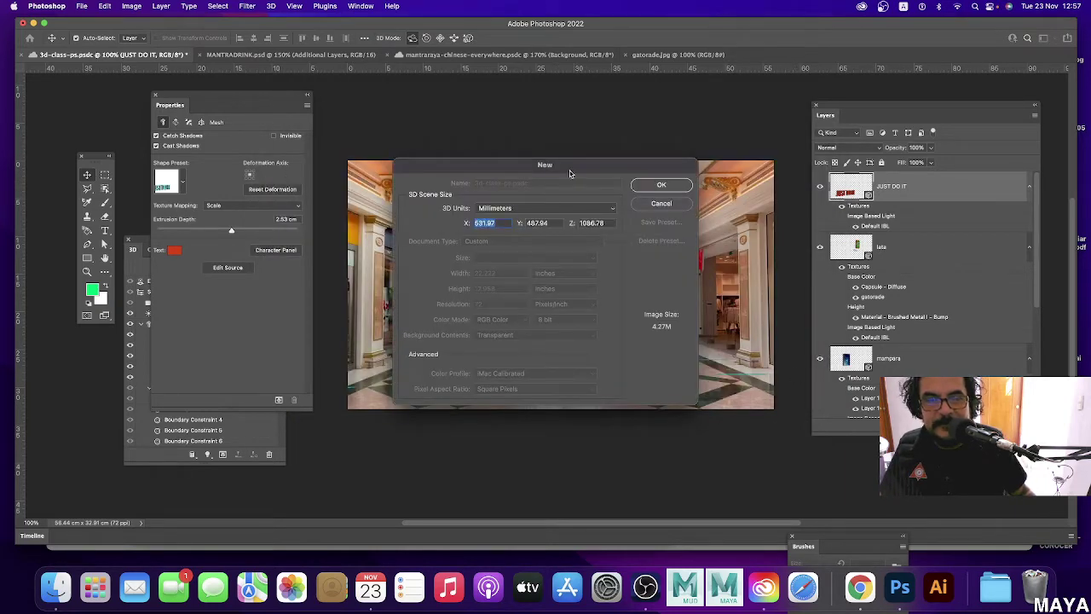
left_click_drag(570, 171, 544, 159)
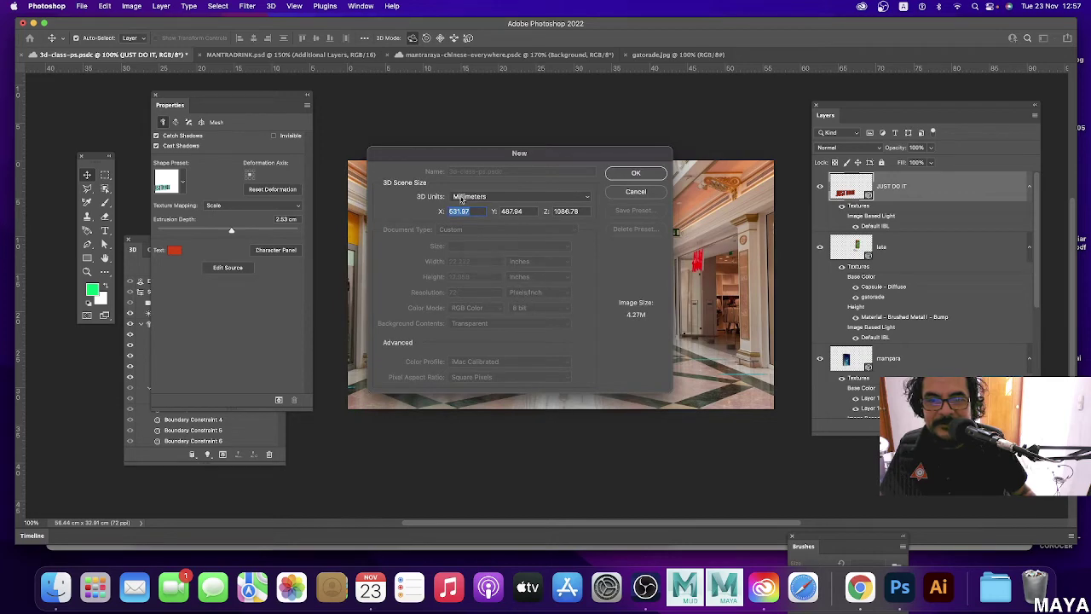
Accept the default scene size, rotate the bar_stool to three-quarter view and scale it down beside the can.
left_click(636, 175)
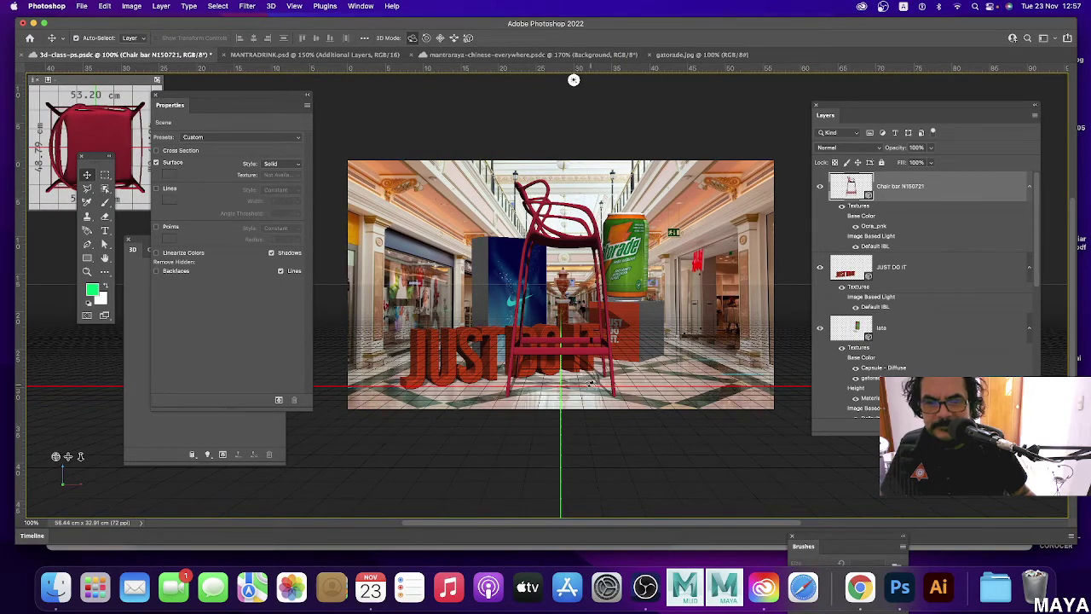
left_click_drag(577, 388, 396, 386)
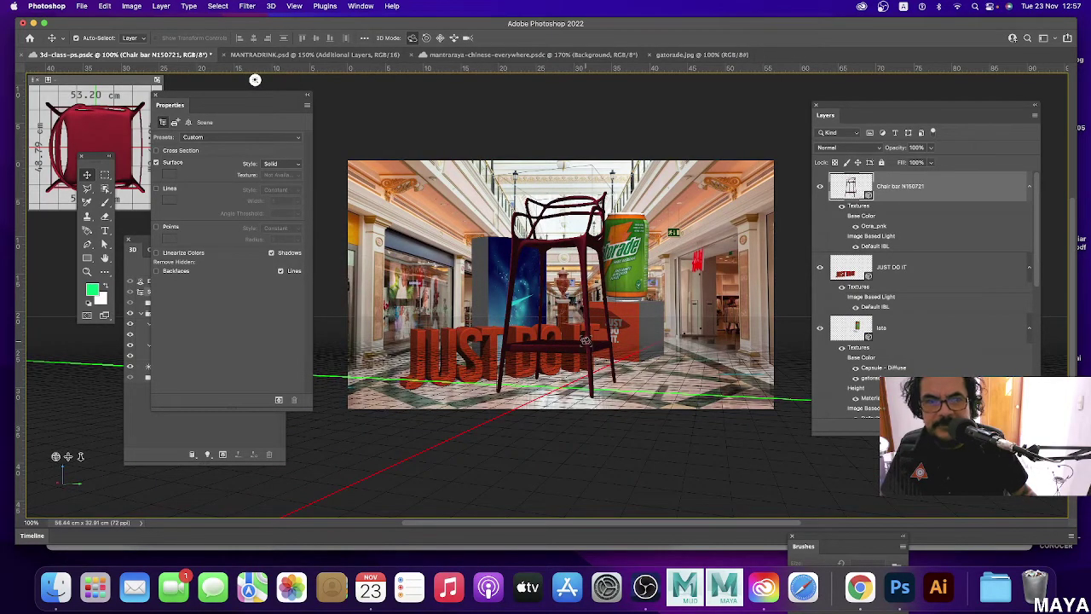
left_click(141, 242)
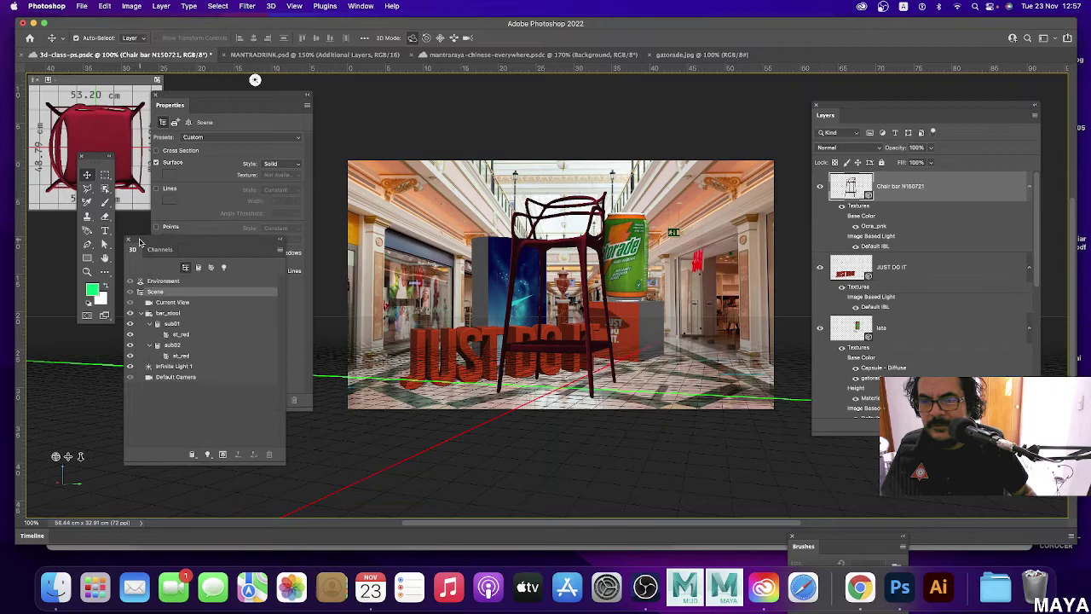
left_click(170, 313)
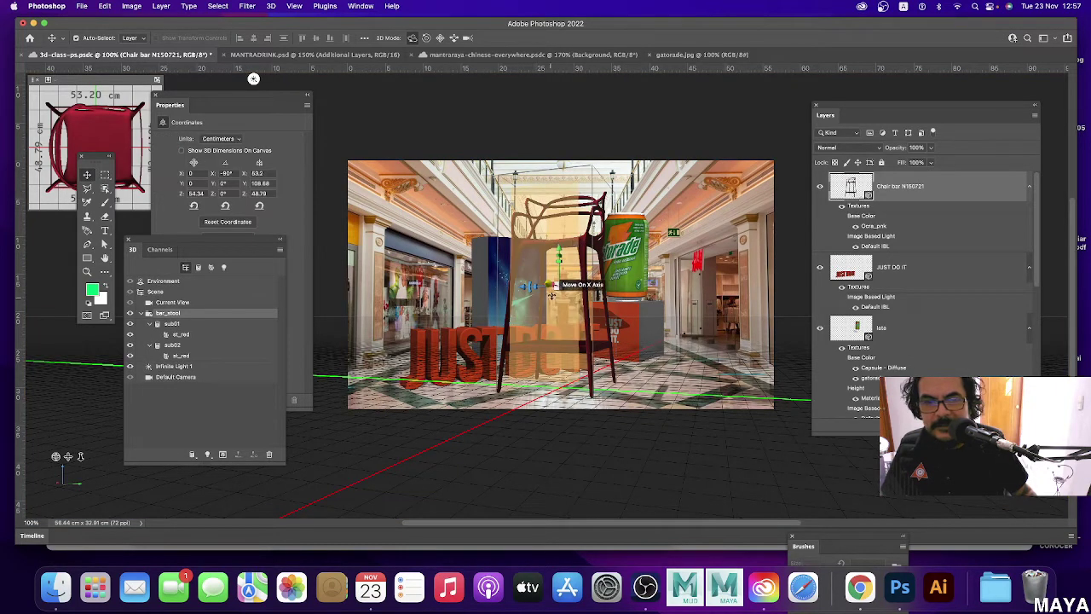
mouse_move(554, 286)
left_mouse_down()
mouse_move(560, 341)
mouse_move(580, 286)
mouse_move(621, 267)
mouse_move(625, 312)
left_mouse_up()
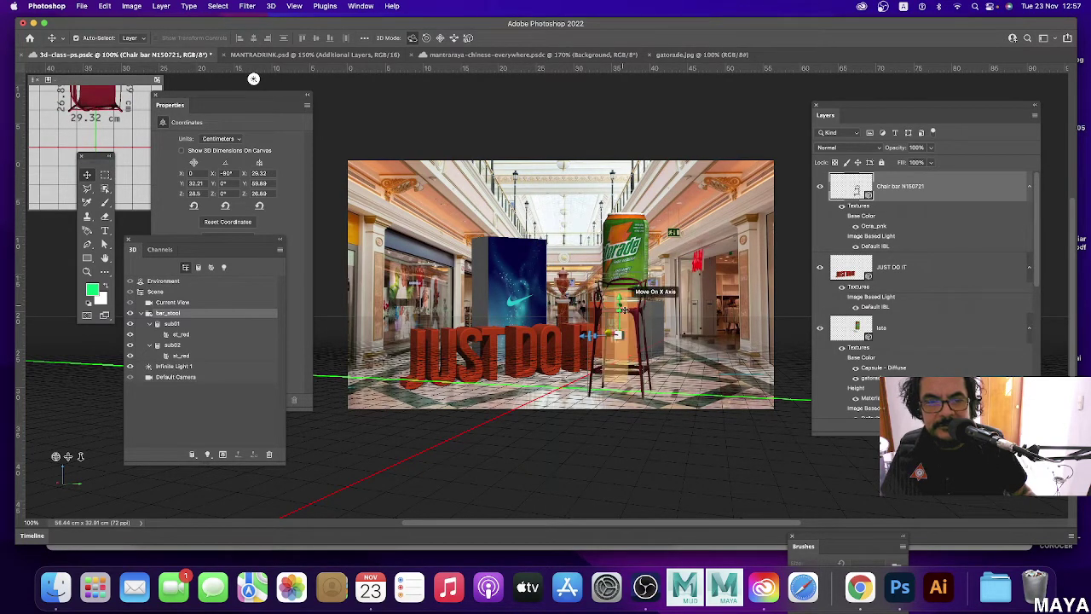
mouse_move(617, 335)
left_mouse_down()
mouse_move(649, 364)
mouse_move(623, 319)
mouse_move(635, 314)
left_mouse_up()
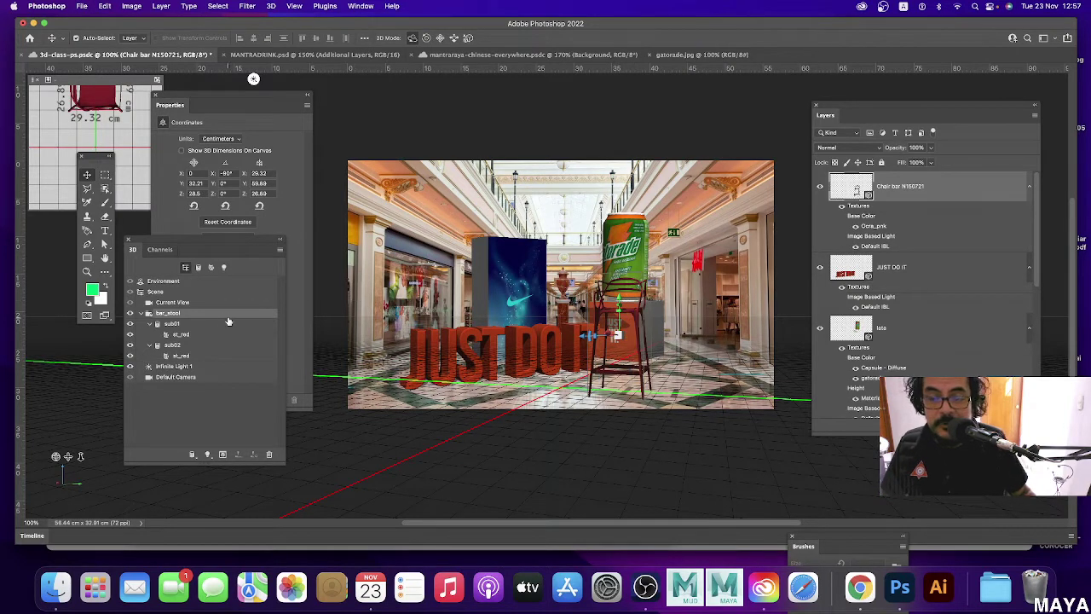
left_click(174, 324)
left_click(190, 335)
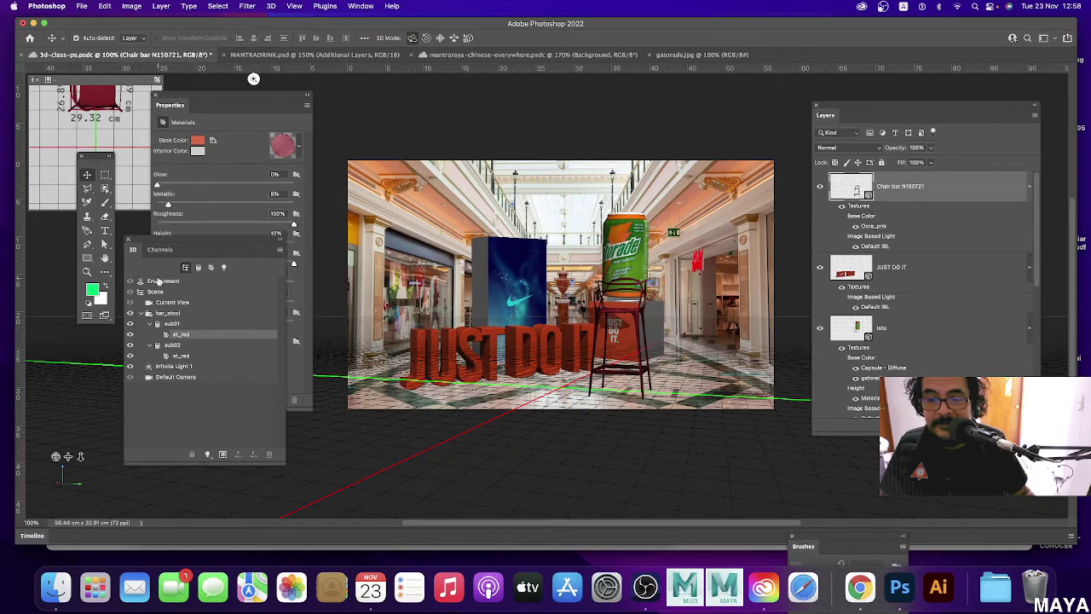
Change the stool's st_red material base colour to blue in the colour picker.
left_click(179, 314)
left_click(189, 324)
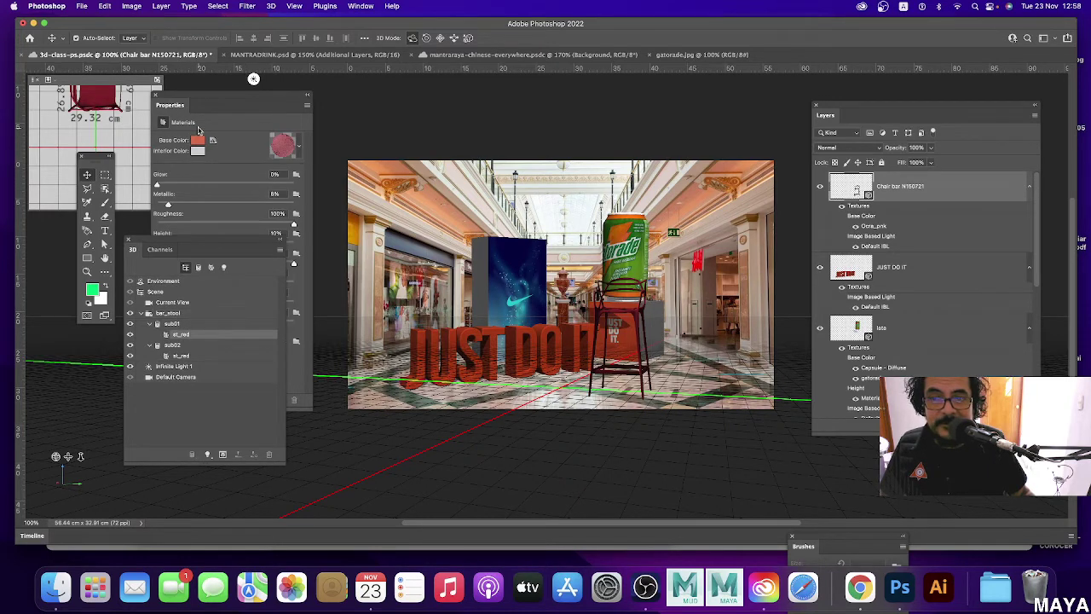
left_click(198, 140)
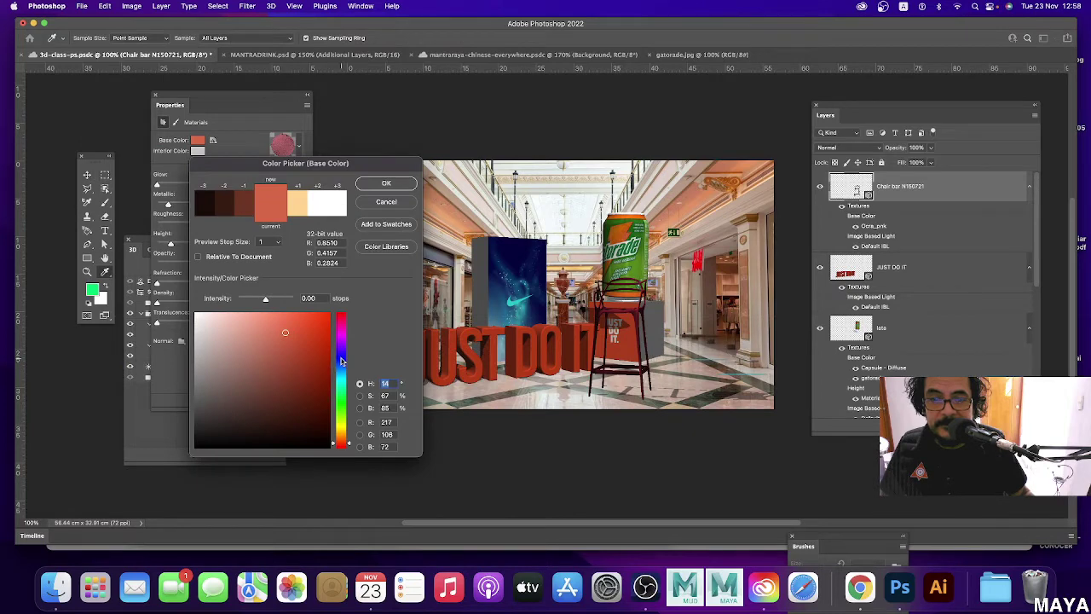
left_click_drag(341, 362, 341, 369)
left_click_drag(292, 342, 317, 356)
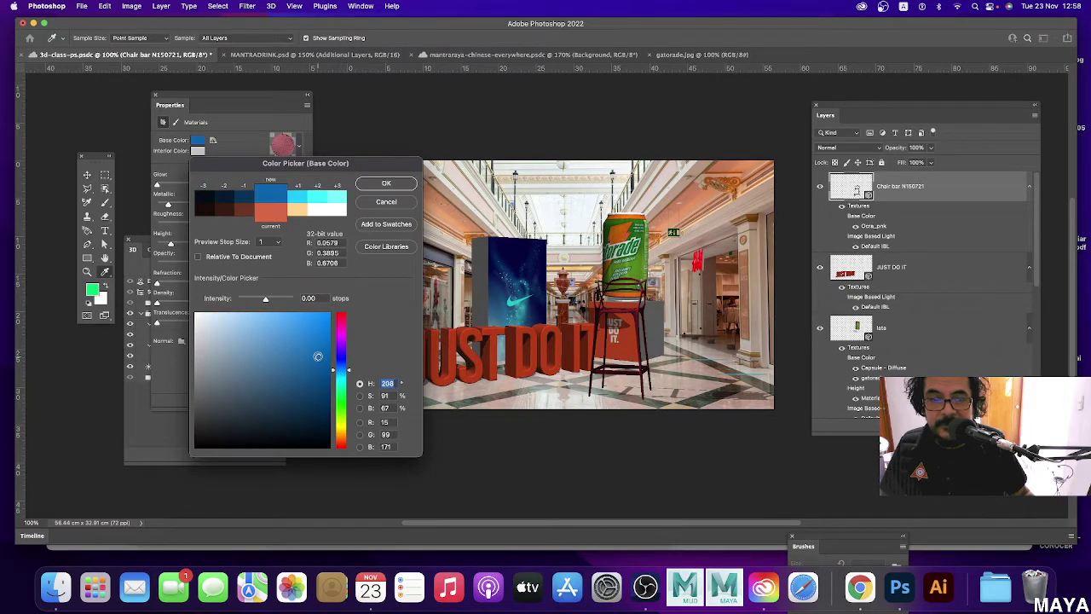
left_click(380, 186)
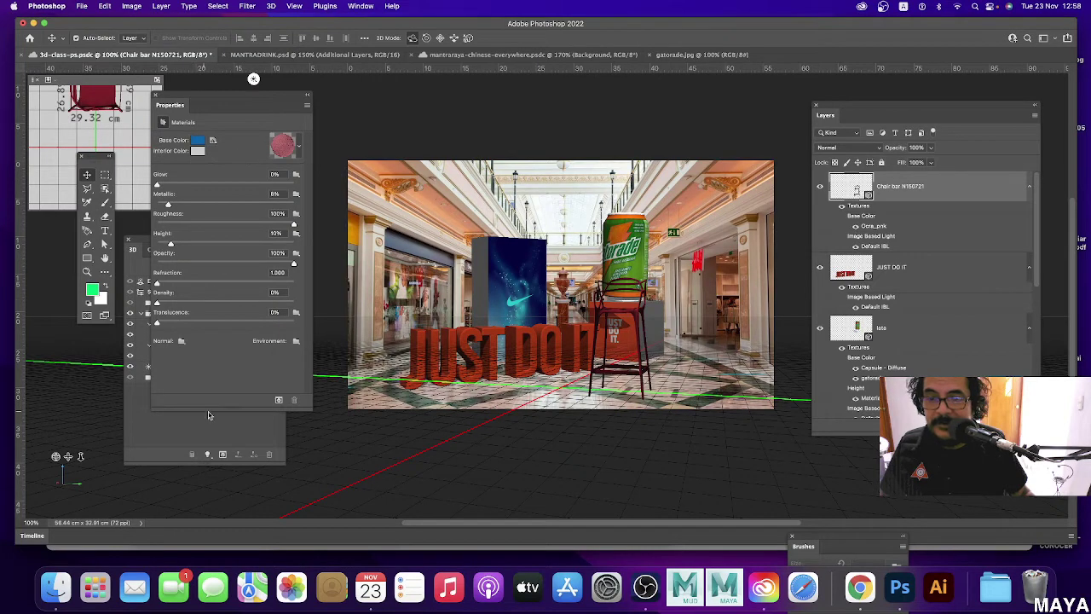
Browse the sub01 and sub02 st_red materials and infinite light, then scroll the Layers panel down.
left_click(138, 252)
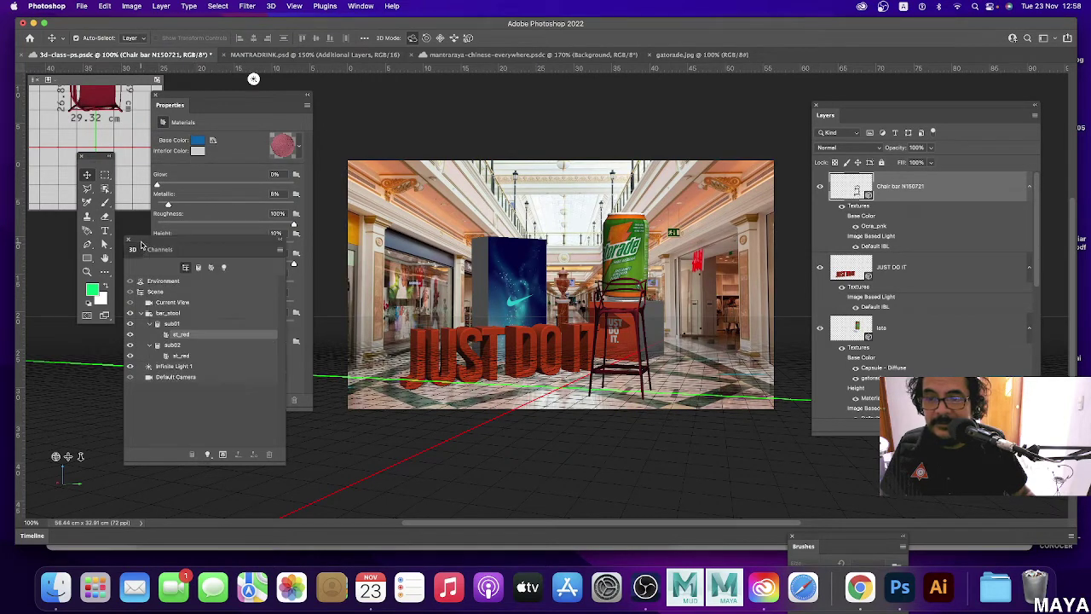
left_click(196, 355)
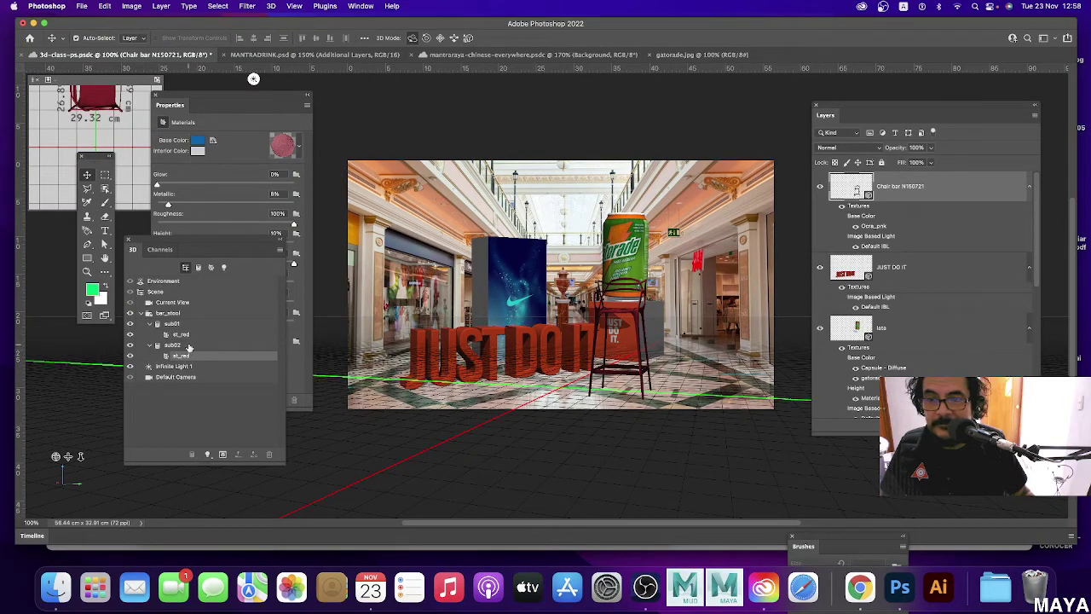
left_click(193, 354)
left_click(195, 335)
left_click(197, 356)
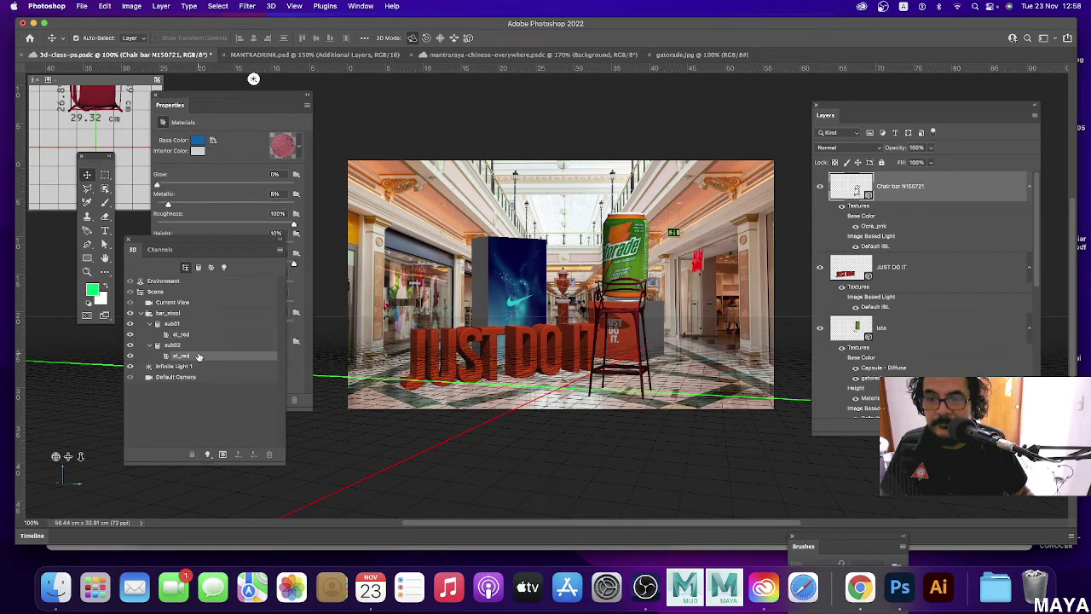
left_click(197, 366)
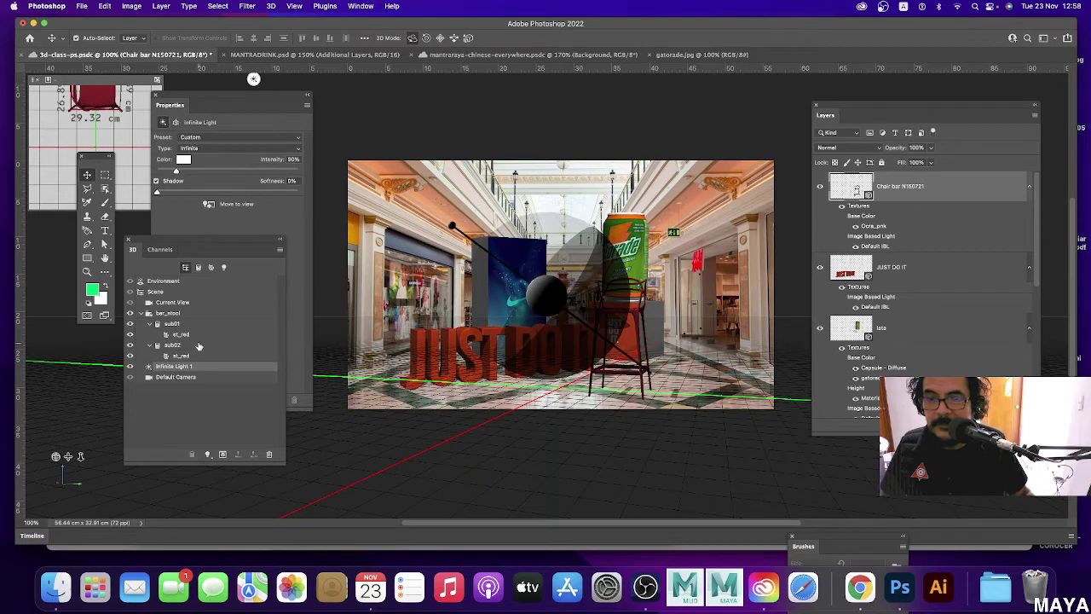
left_click(197, 345)
left_click(196, 325)
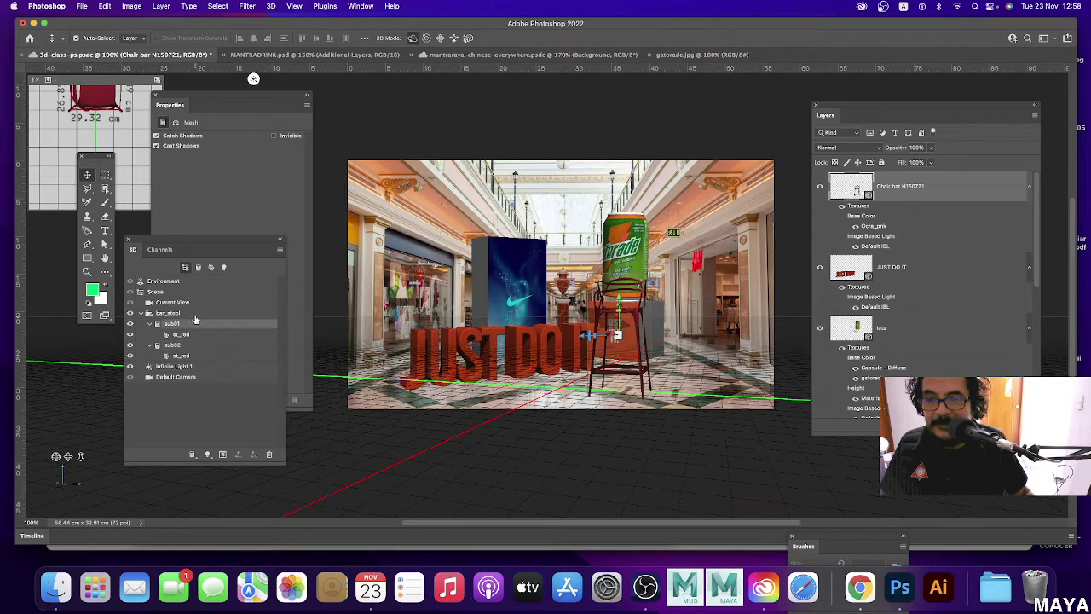
left_click(208, 336)
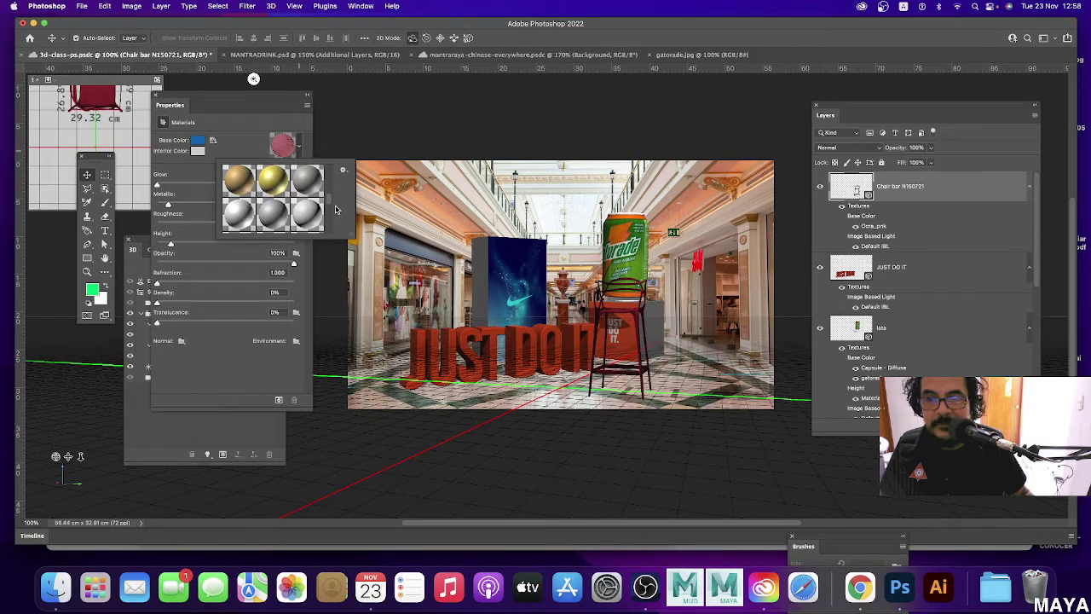
scroll(333, 207, "down", 2)
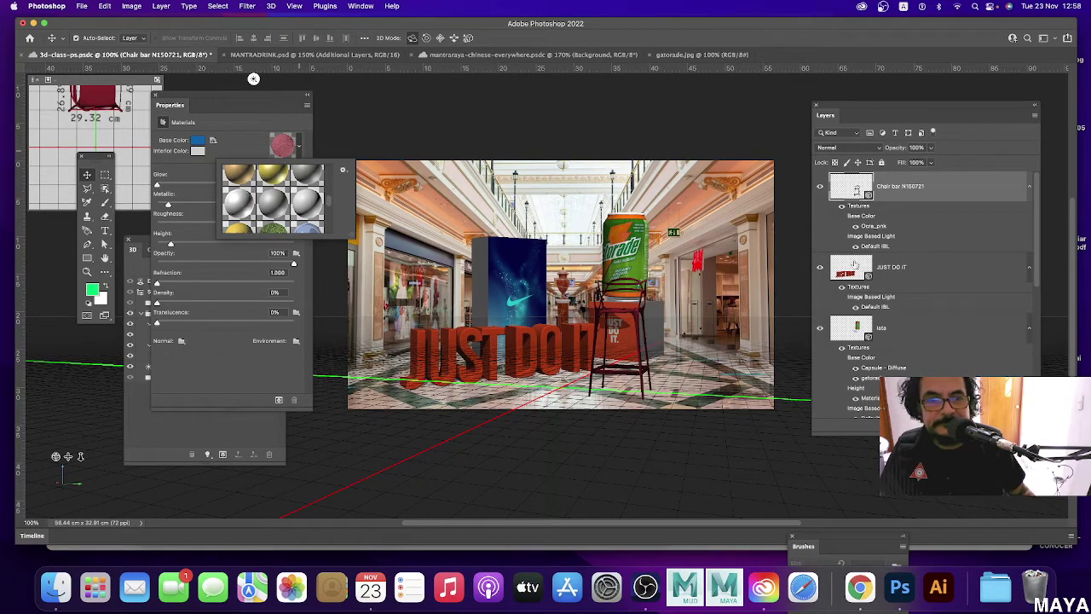
left_click_drag(1037, 246, 1031, 322)
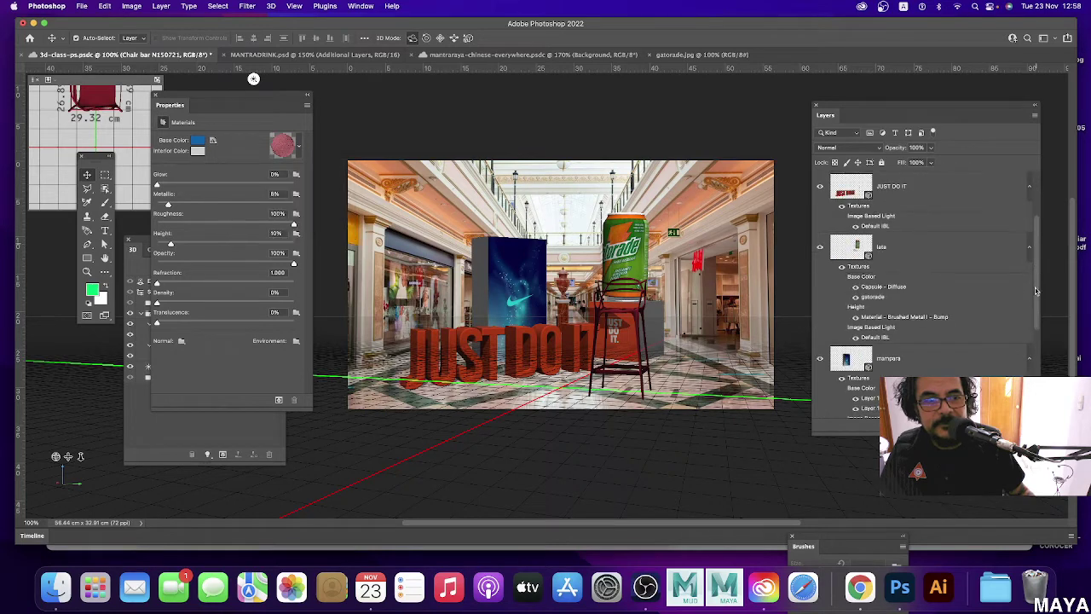
Hide the JUST DO IT 3D text layer and save the document.
left_click(889, 277)
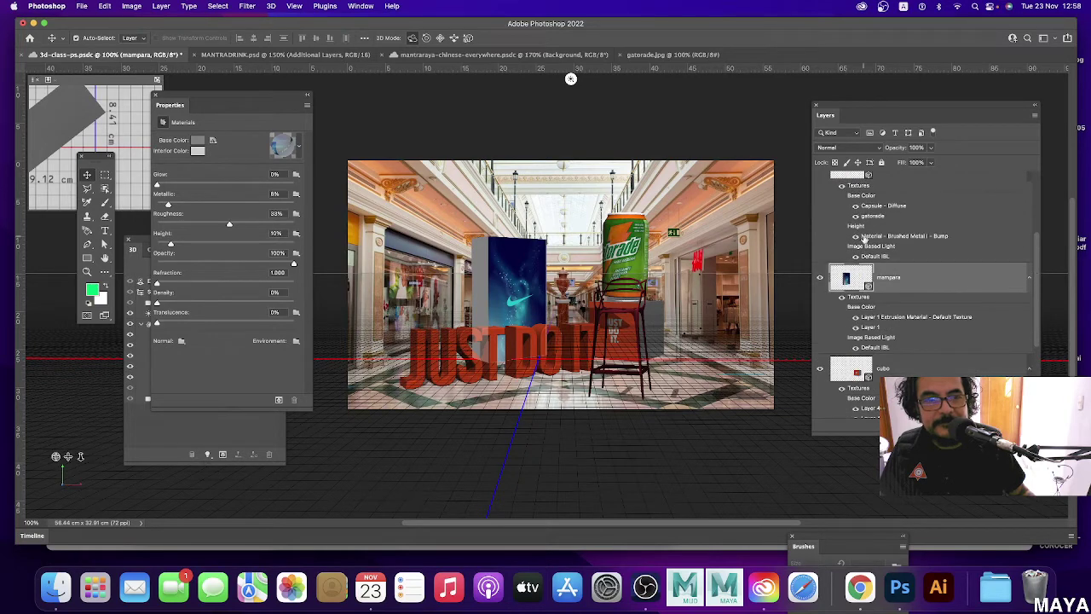
left_click_drag(1039, 272, 1034, 236)
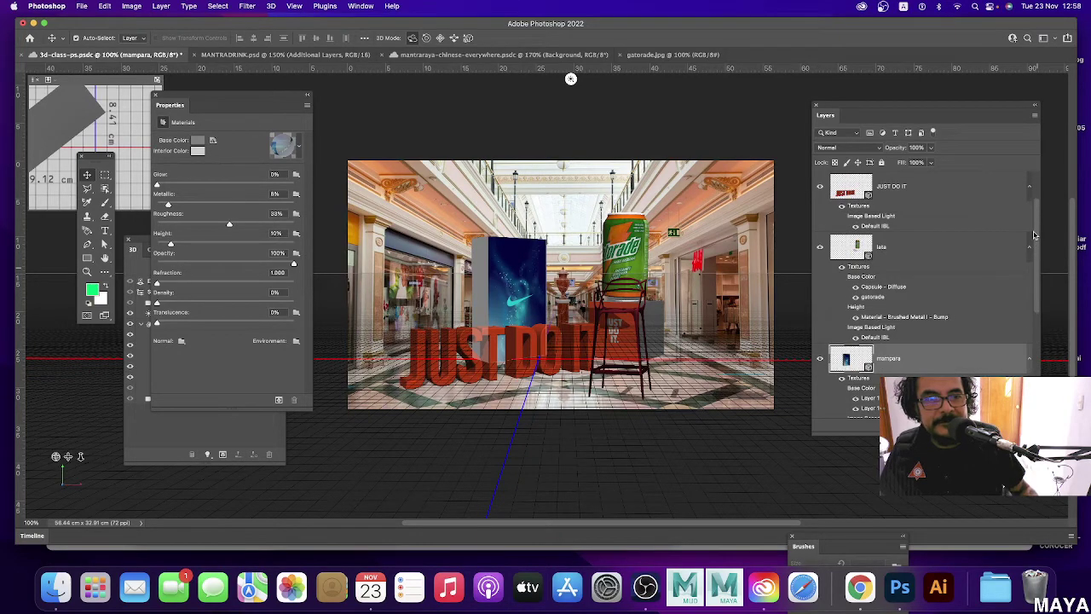
left_click(820, 187)
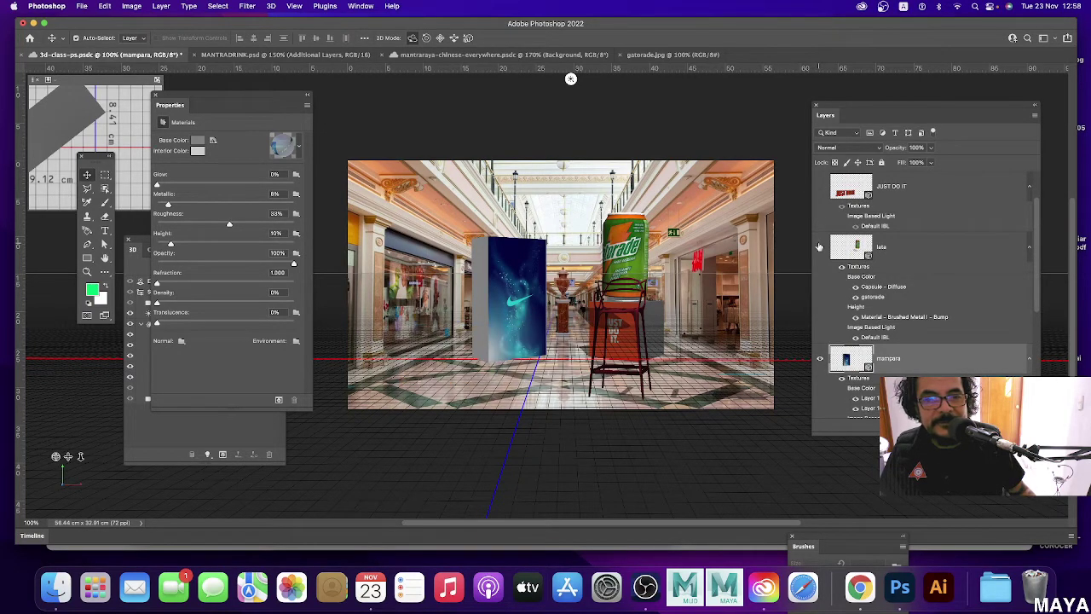
key("ctrl+s")
Select the Nike display box mesh and move the camera closer around it.
left_click(503, 287)
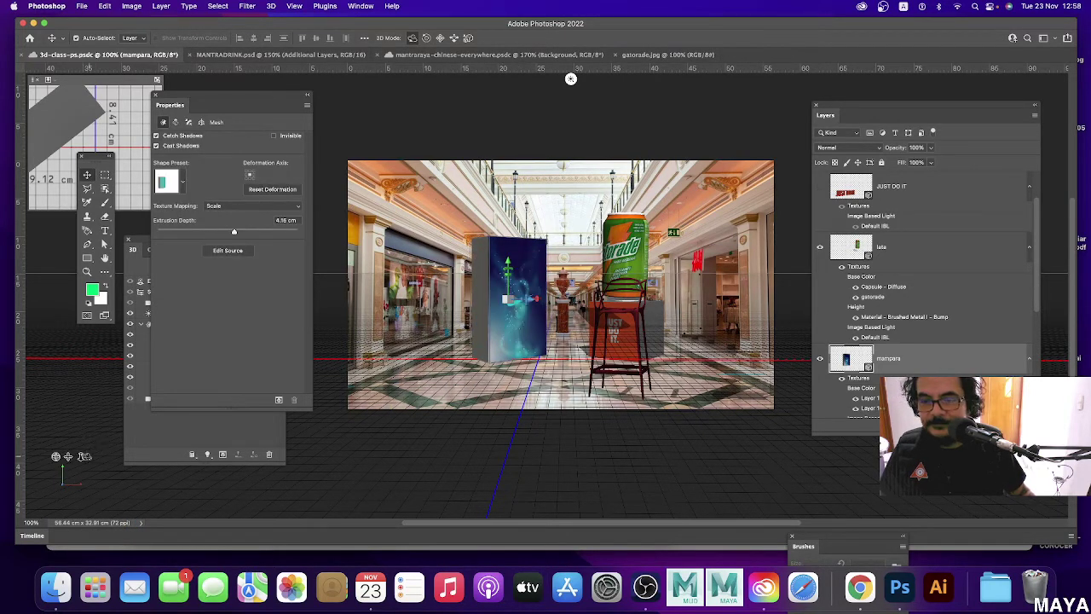
left_click_drag(86, 445, 197, 483)
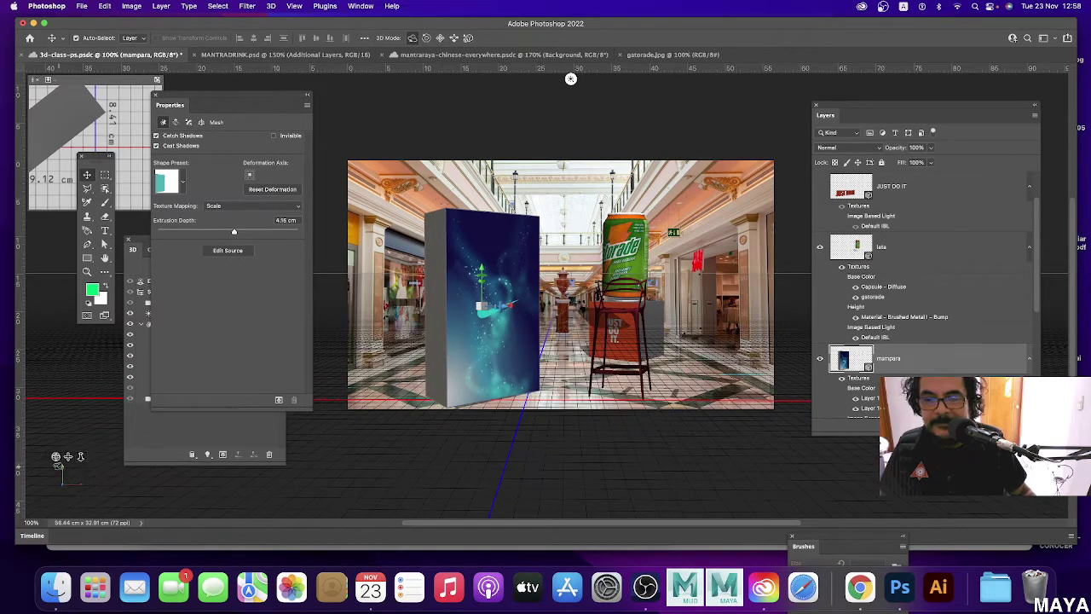
mouse_move(571, 79)
left_mouse_down()
mouse_move(170, 512)
mouse_move(571, 78)
mouse_move(771, 79)
mouse_move(483, 78)
mouse_move(694, 78)
mouse_move(591, 78)
left_mouse_up()
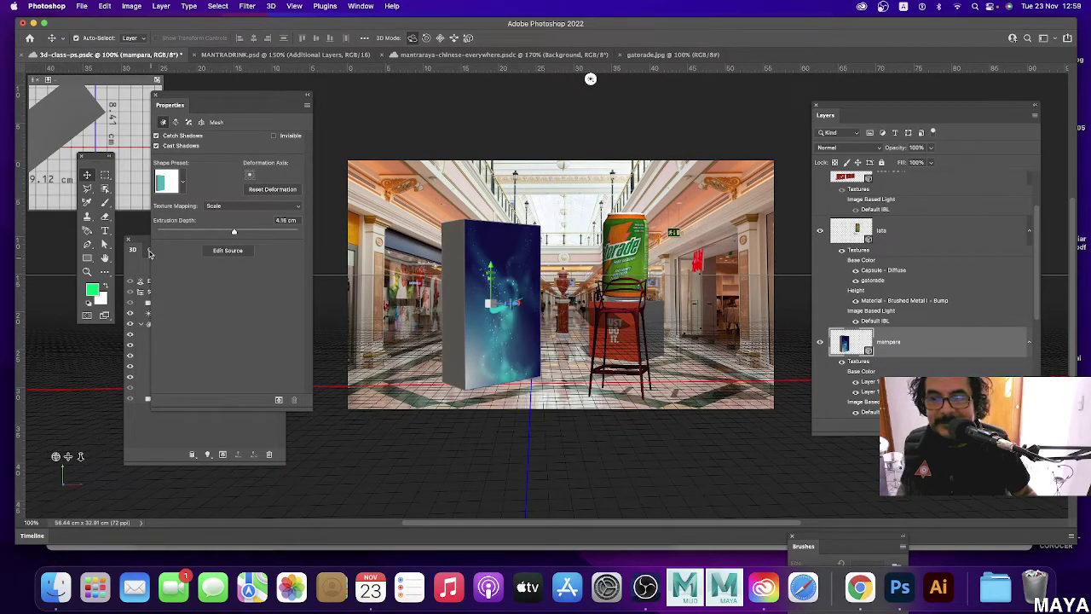
left_click(141, 245)
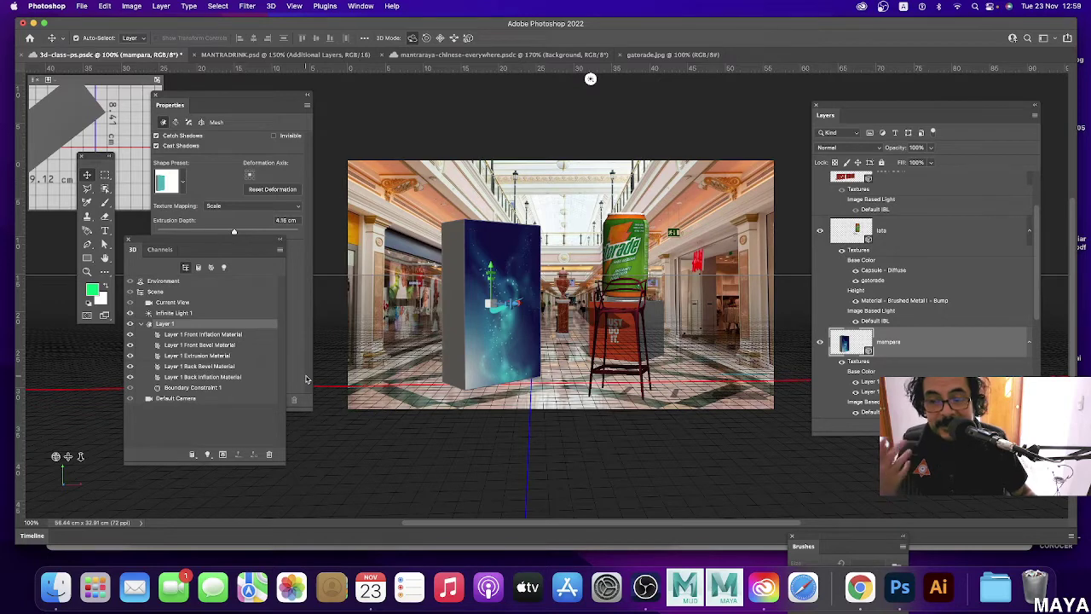
left_click_drag(189, 243, 182, 245)
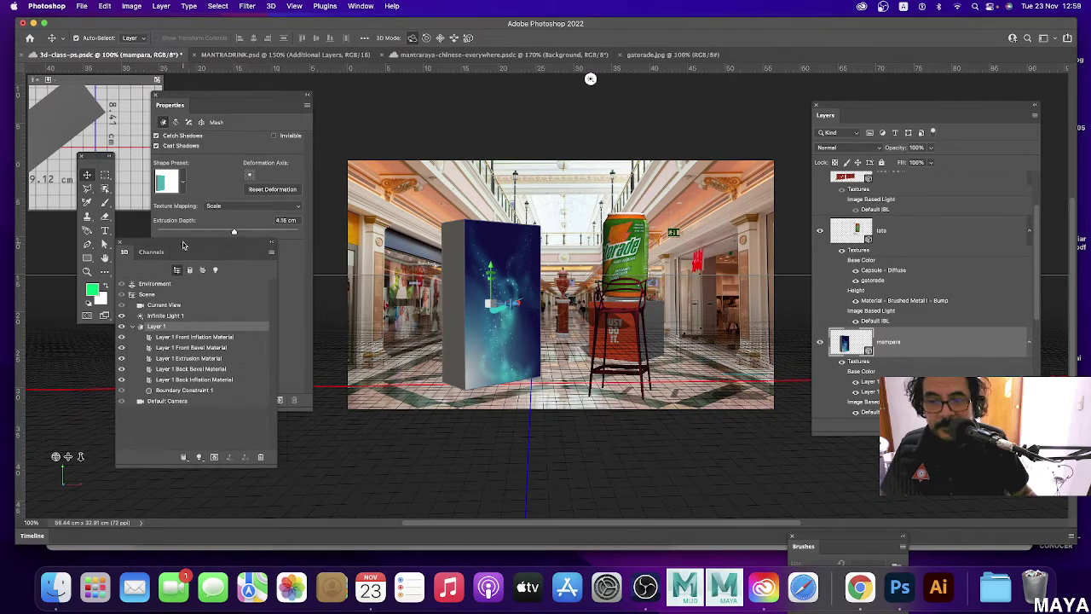
Compare the display's inflation, bevel and extrusion materials, then open presets for Layer 1 Extrusion Material.
left_click(202, 339)
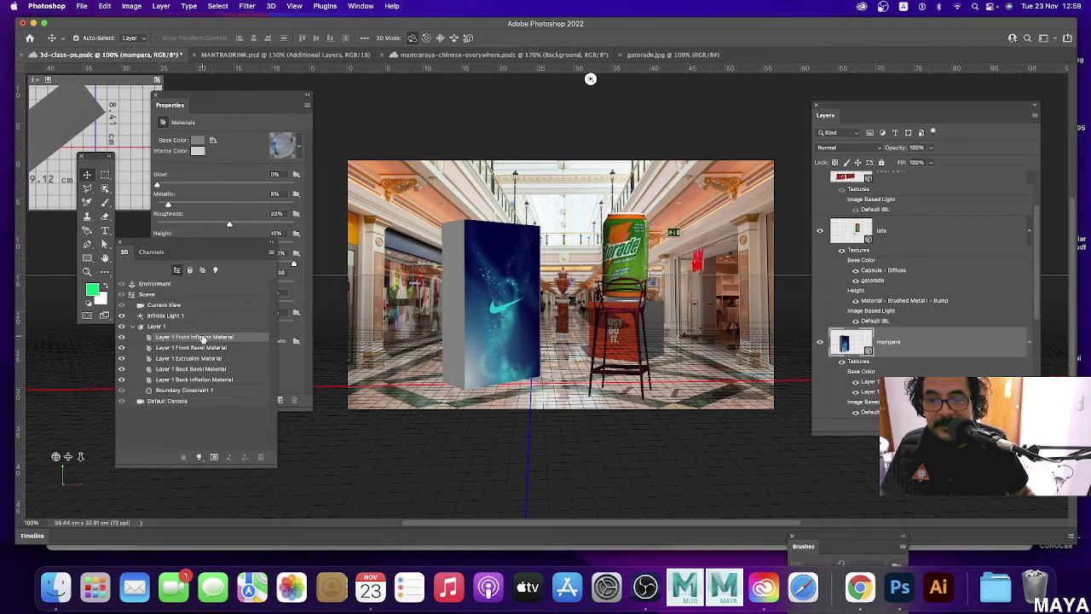
left_click(202, 349)
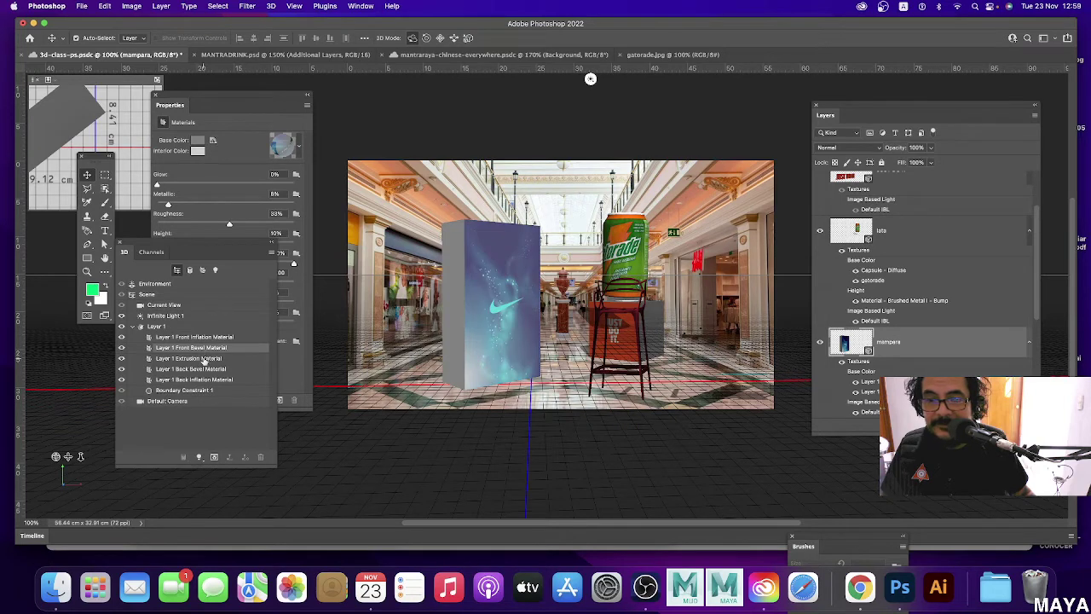
left_click(204, 360)
left_click(212, 339)
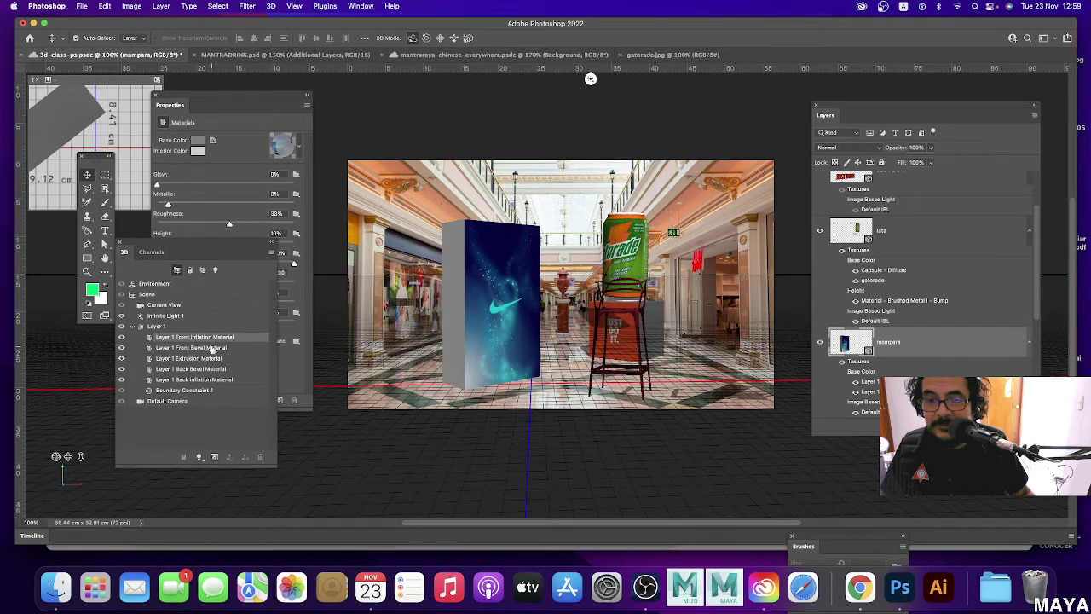
left_click(212, 349)
left_click(213, 359)
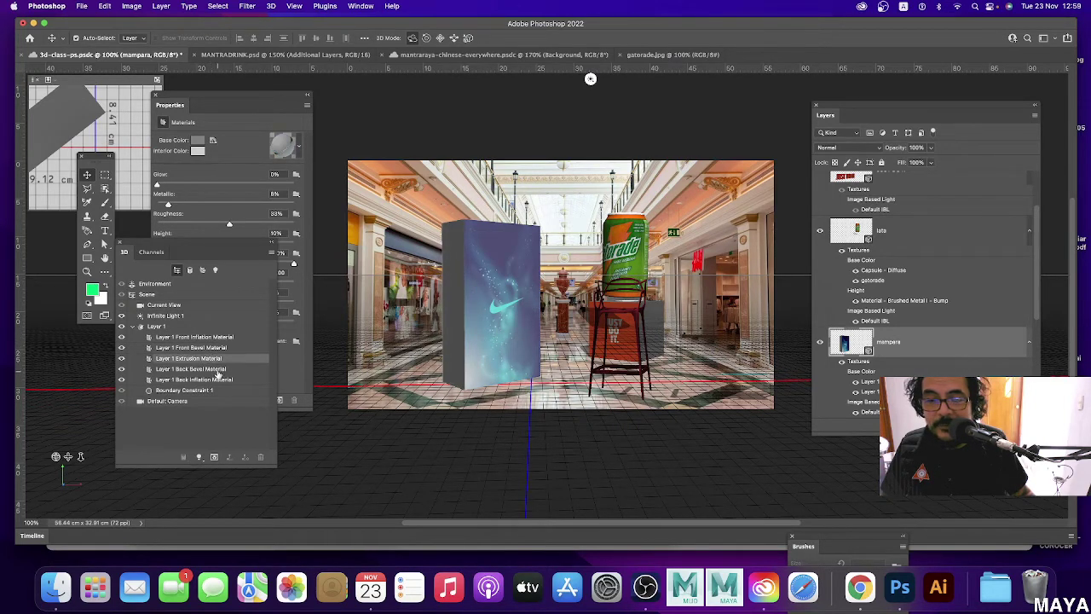
left_click(183, 340)
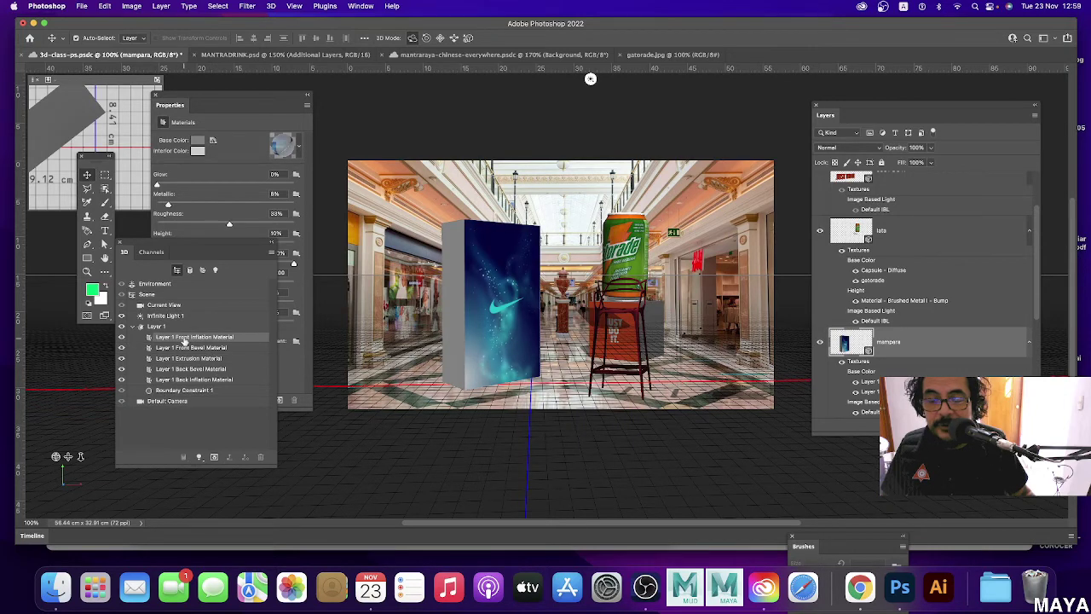
left_click(212, 348)
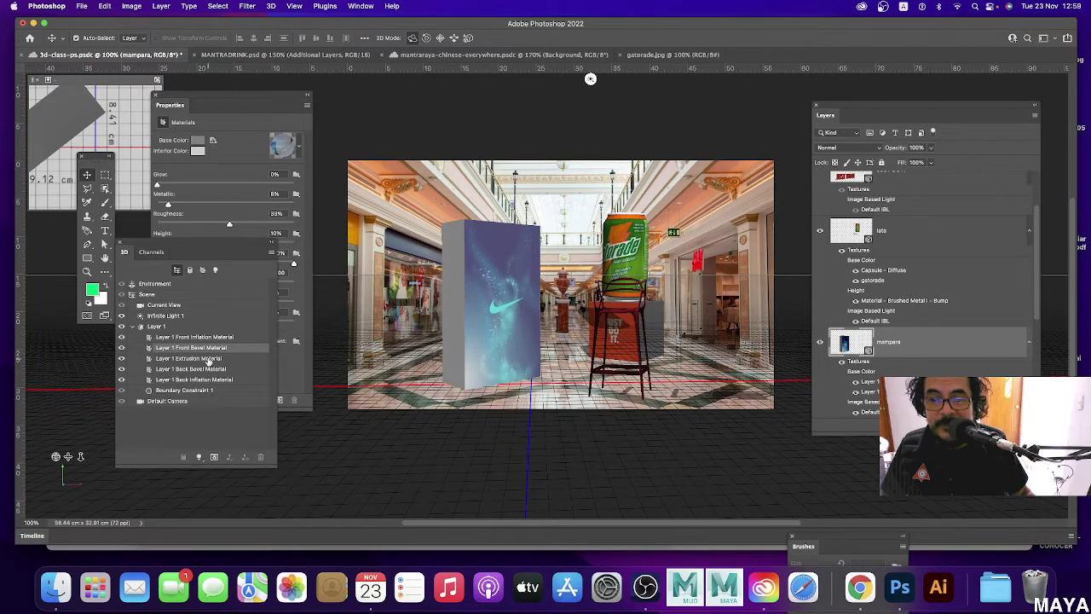
left_click(209, 359)
left_click(209, 369)
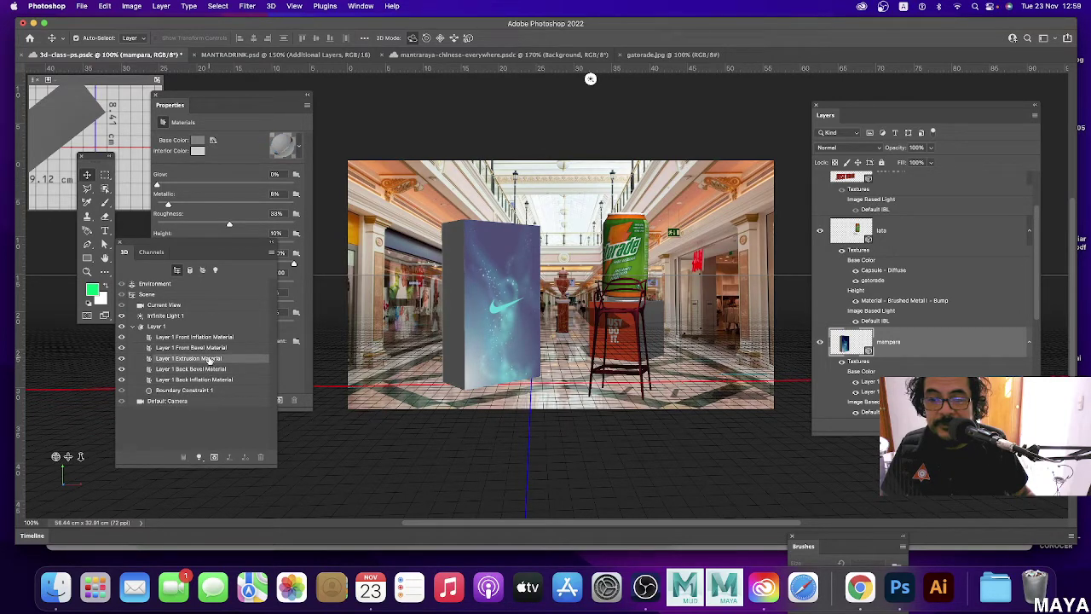
left_click(211, 368)
left_click(213, 359)
left_click(219, 380)
left_click(217, 360)
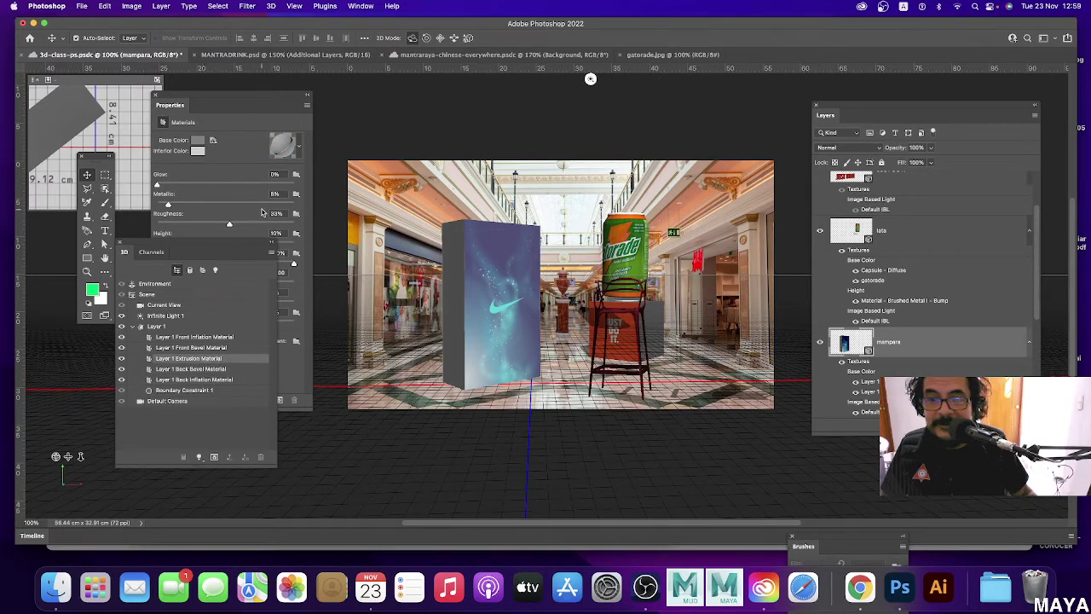
left_click(297, 147)
mouse_move(327, 195)
left_mouse_down()
mouse_move(330, 216)
mouse_move(331, 176)
left_mouse_up()
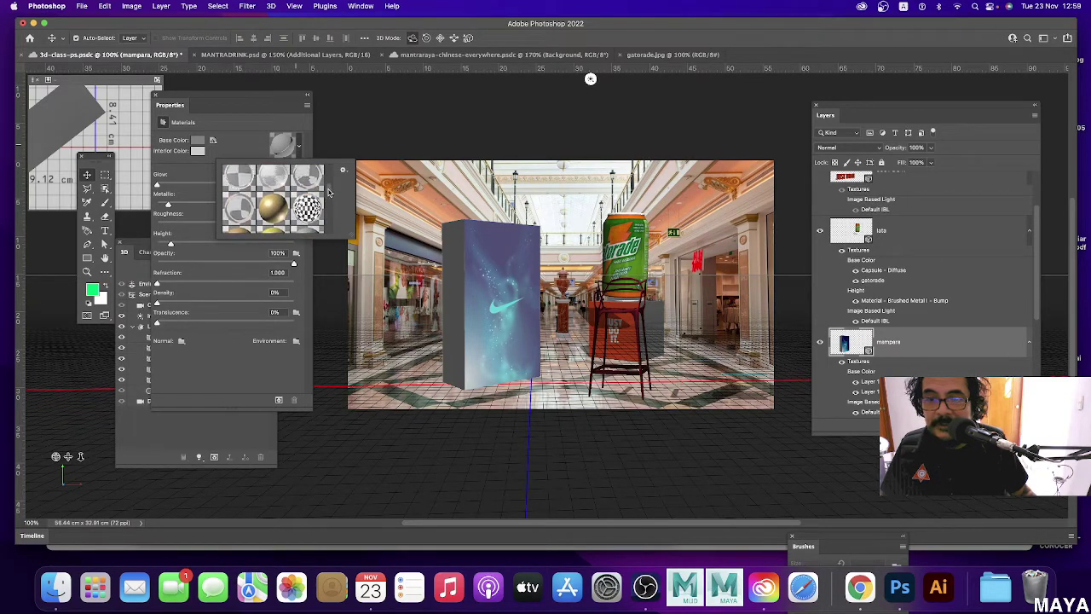
Apply a red sphere preset to the display's Layer 1 Extrusion Material sides.
left_click(240, 202)
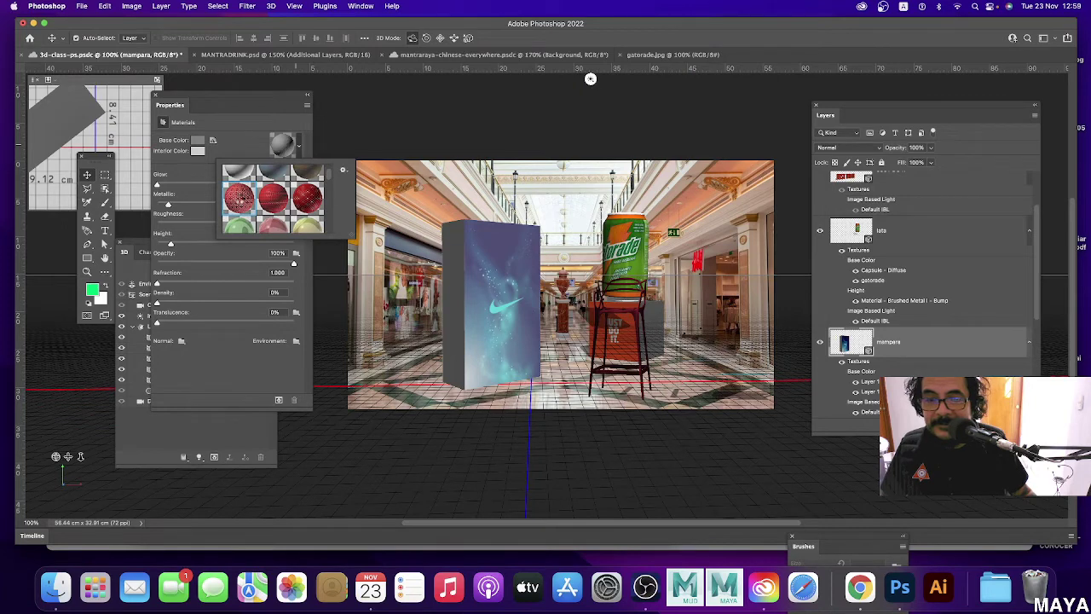
left_click(305, 204)
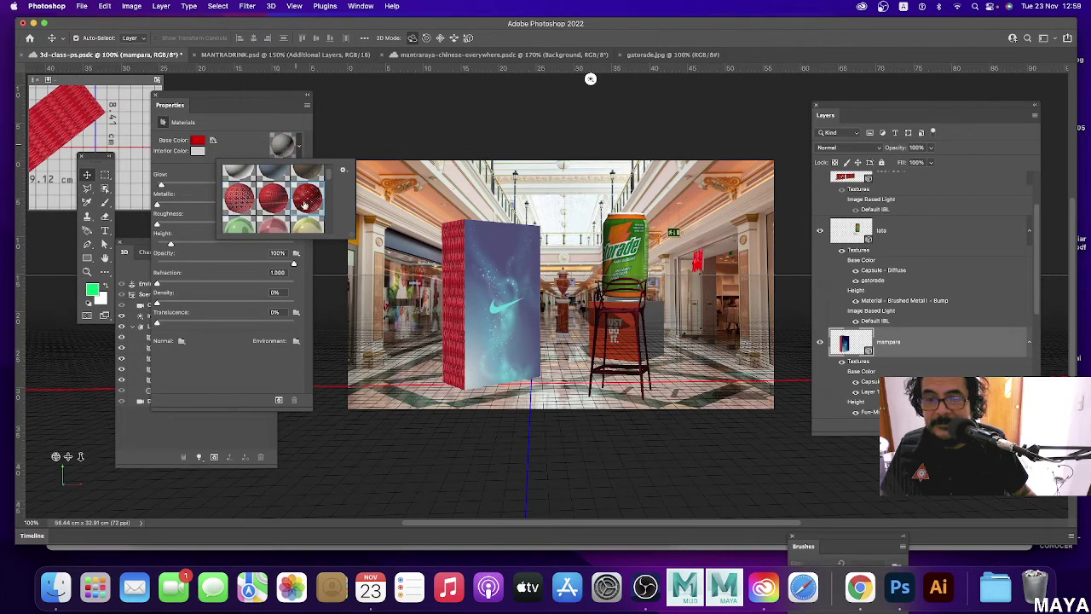
left_click(272, 206)
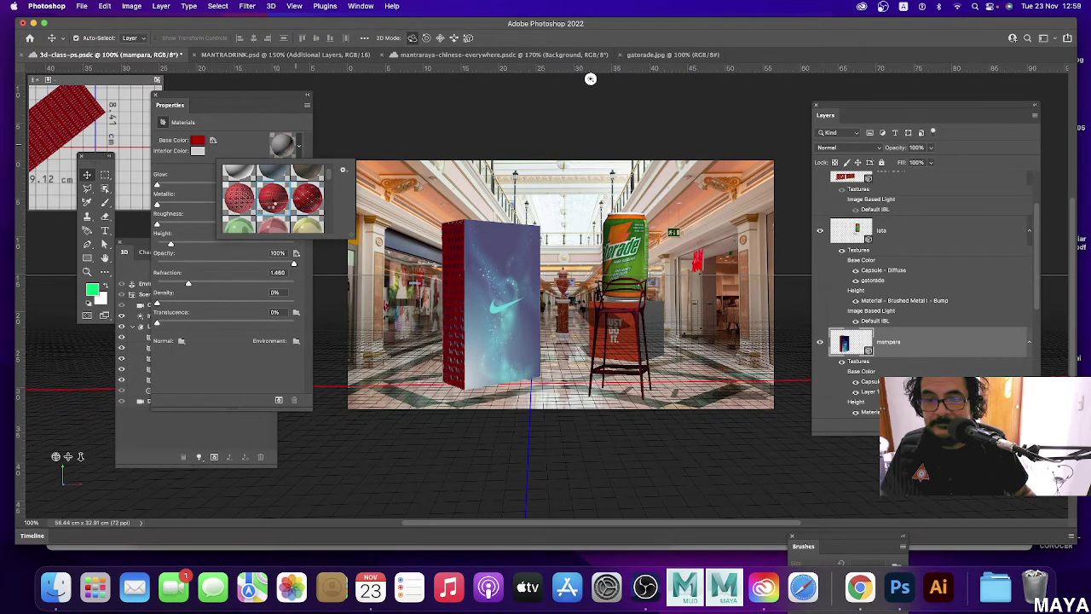
left_click(305, 199)
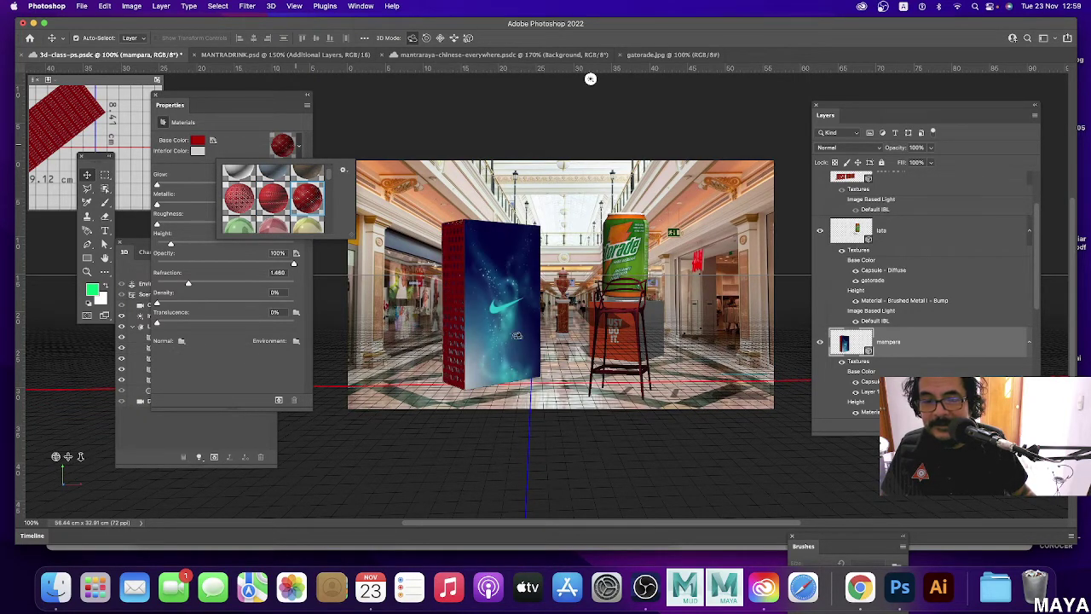
left_click(480, 358)
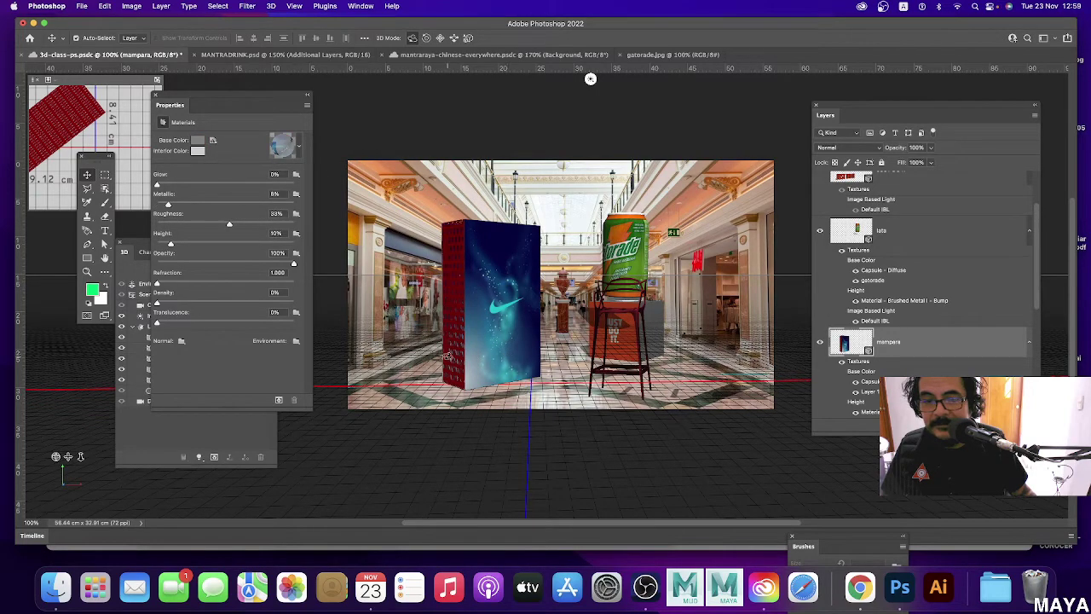
Orbit the camera around the display box to view its back, then face front again.
left_click(424, 380)
left_click_drag(388, 381, 324, 409)
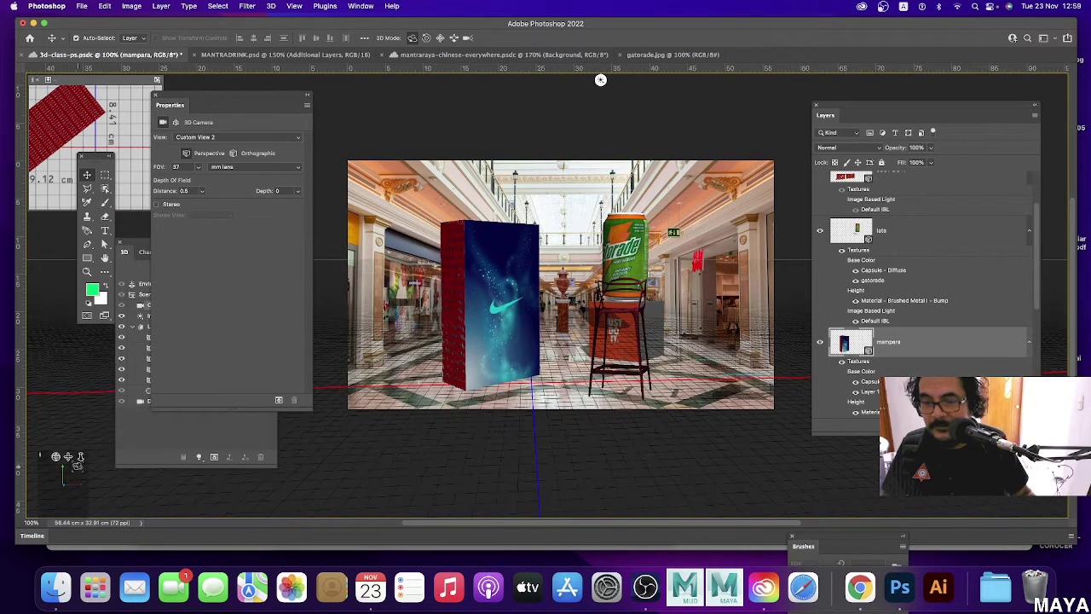
left_click_drag(706, 80, 515, 79)
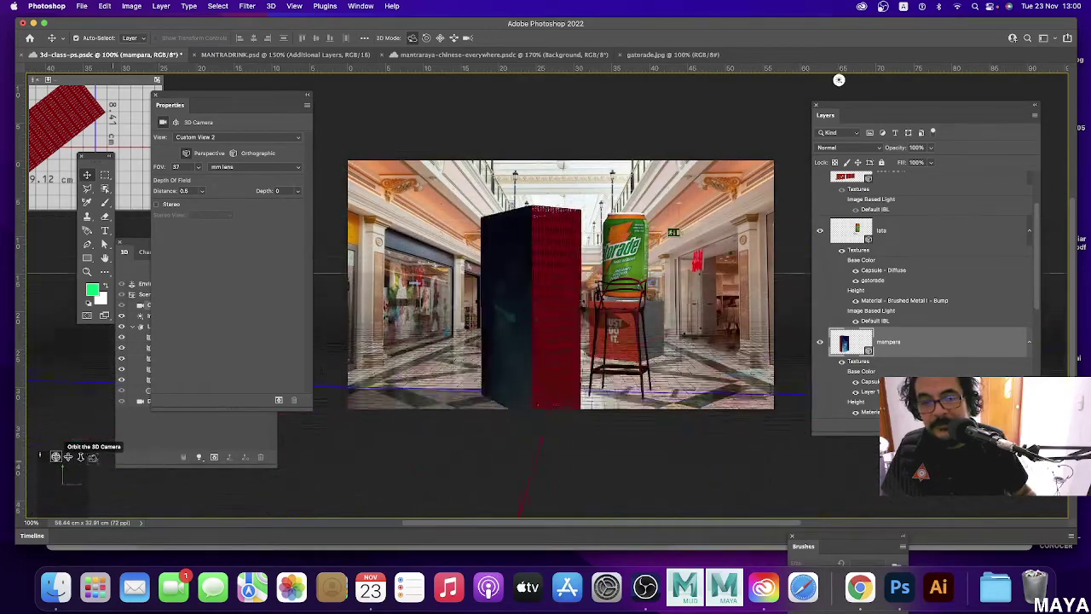
mouse_move(515, 80)
left_mouse_down()
mouse_move(256, 79)
mouse_move(840, 78)
mouse_move(549, 79)
mouse_move(577, 79)
left_mouse_up()
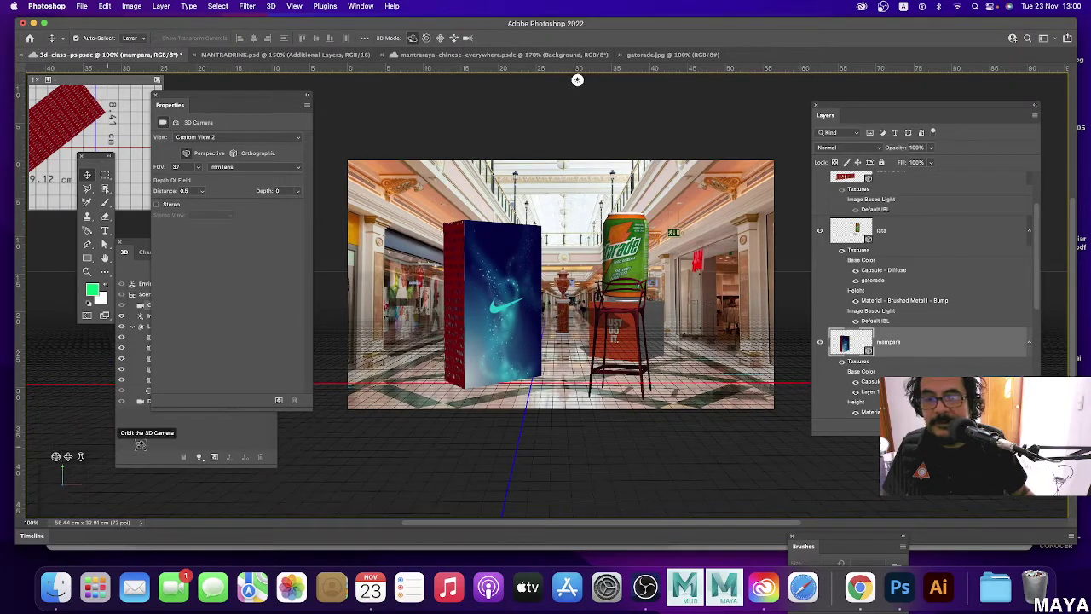
Apply the same red preset to the display's Layer 1 Back Inflation Material.
left_click(141, 251)
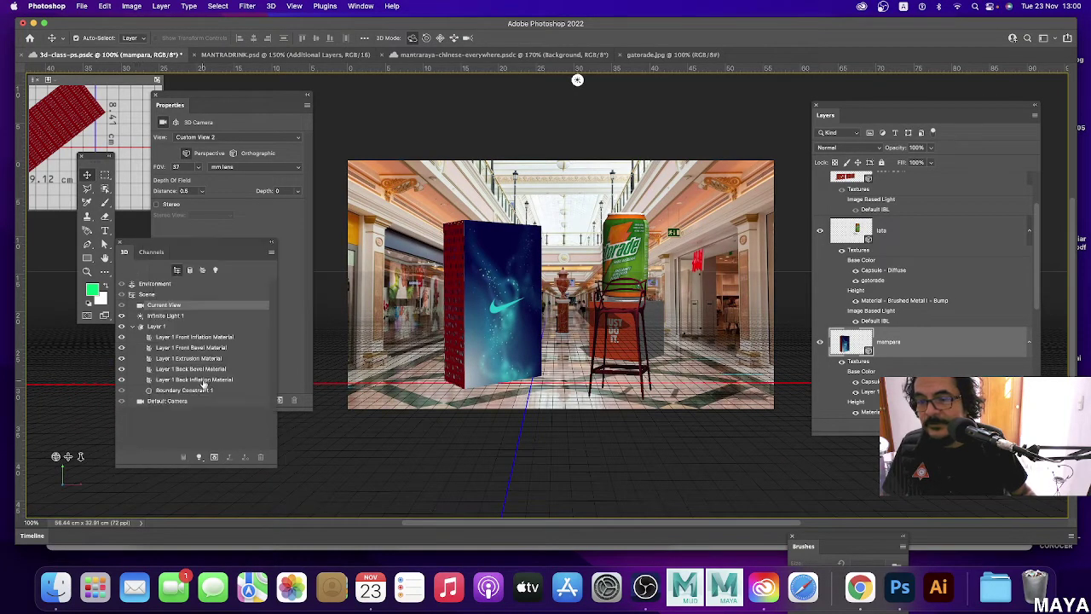
left_click(200, 379)
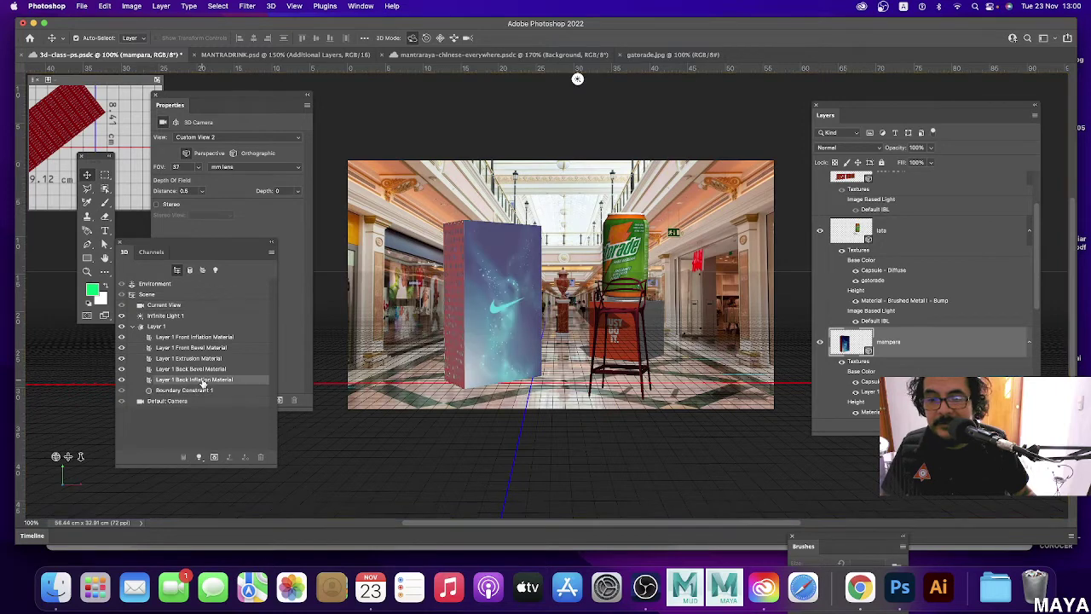
left_click(299, 148)
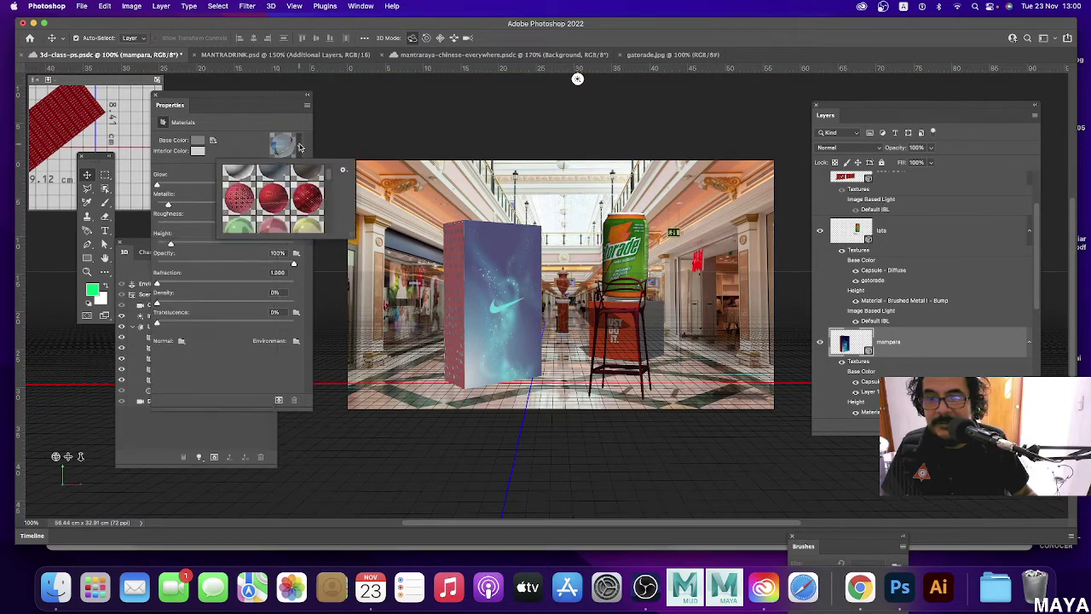
left_click(315, 202)
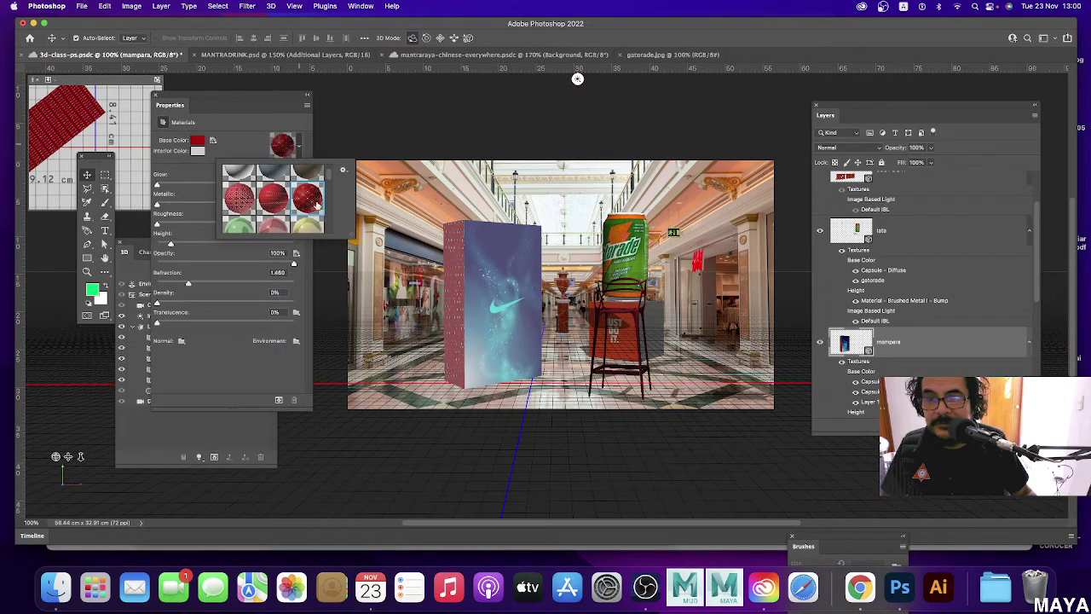
left_click(578, 78)
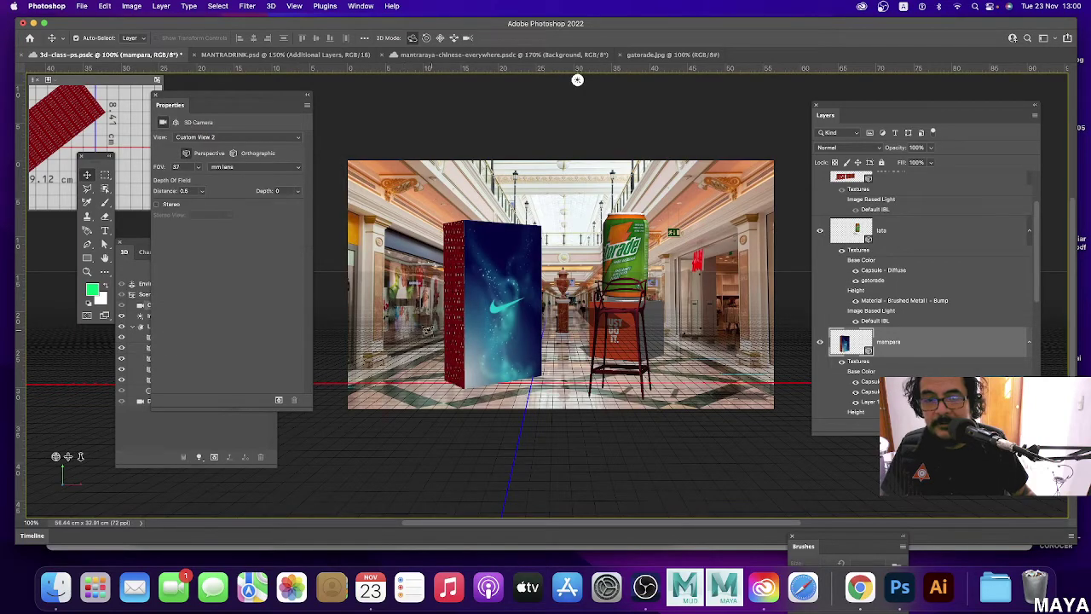
Adjust the view and turn the red 3D JUST DO IT text layer back on.
mouse_move(577, 79)
left_mouse_down()
mouse_move(814, 79)
mouse_move(594, 79)
left_mouse_up()
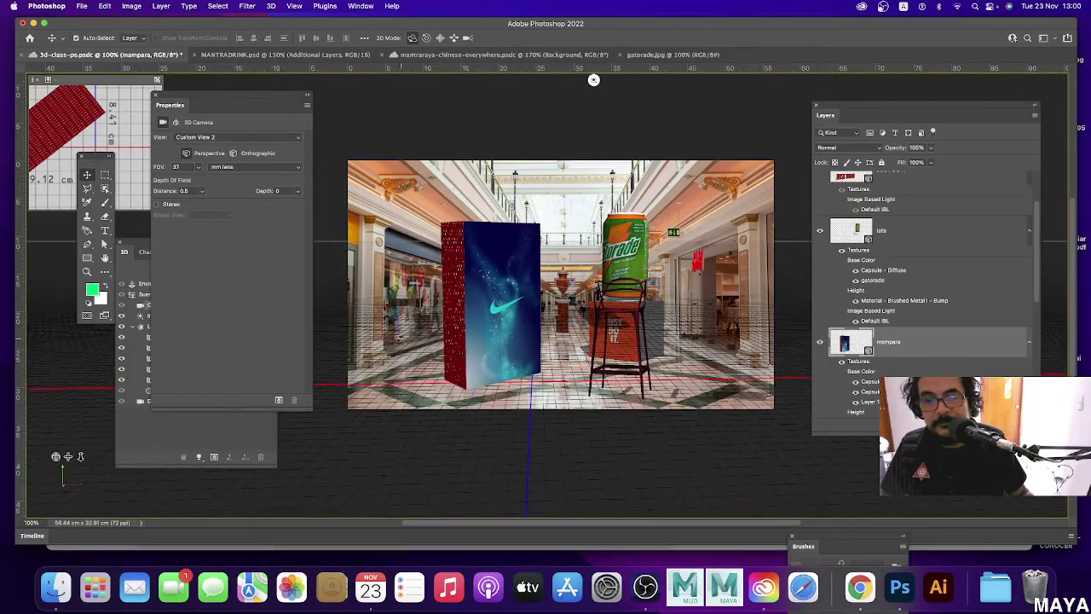
left_click_drag(81, 457, 78, 393)
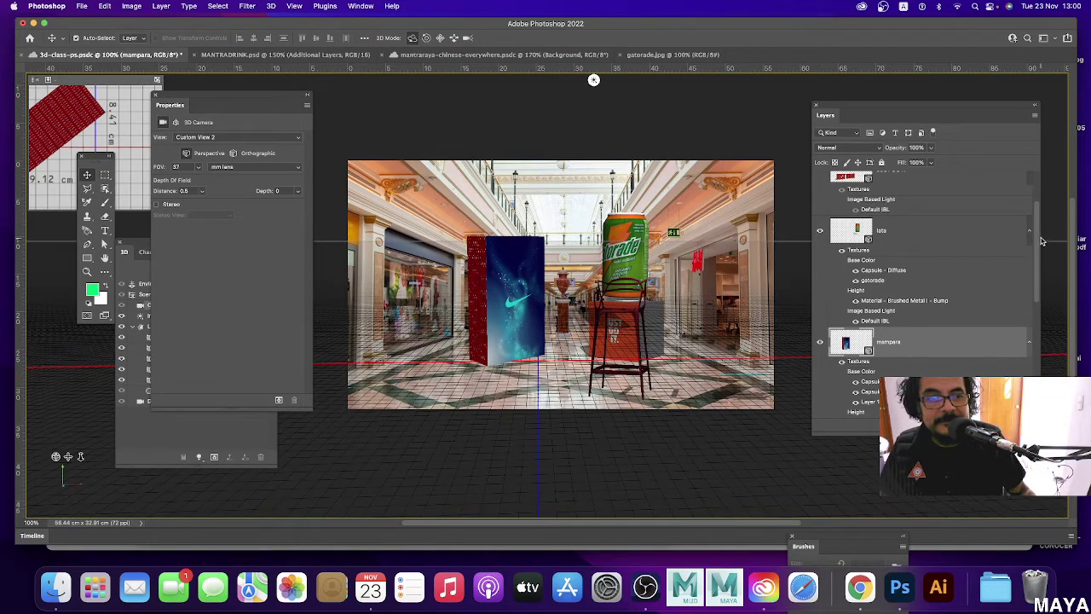
left_click_drag(1037, 241, 1034, 205)
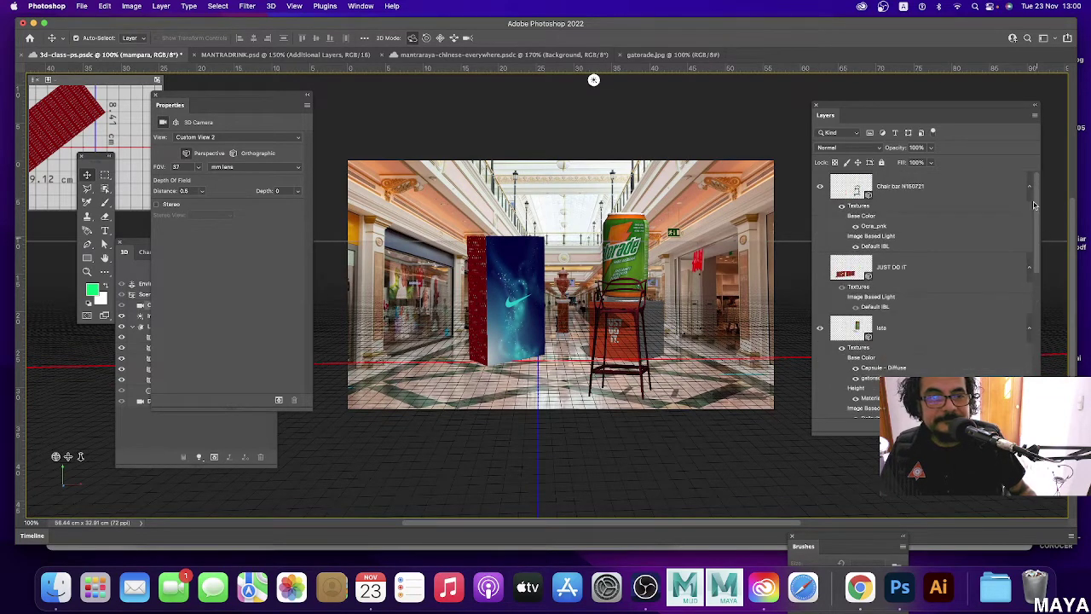
left_click(821, 270)
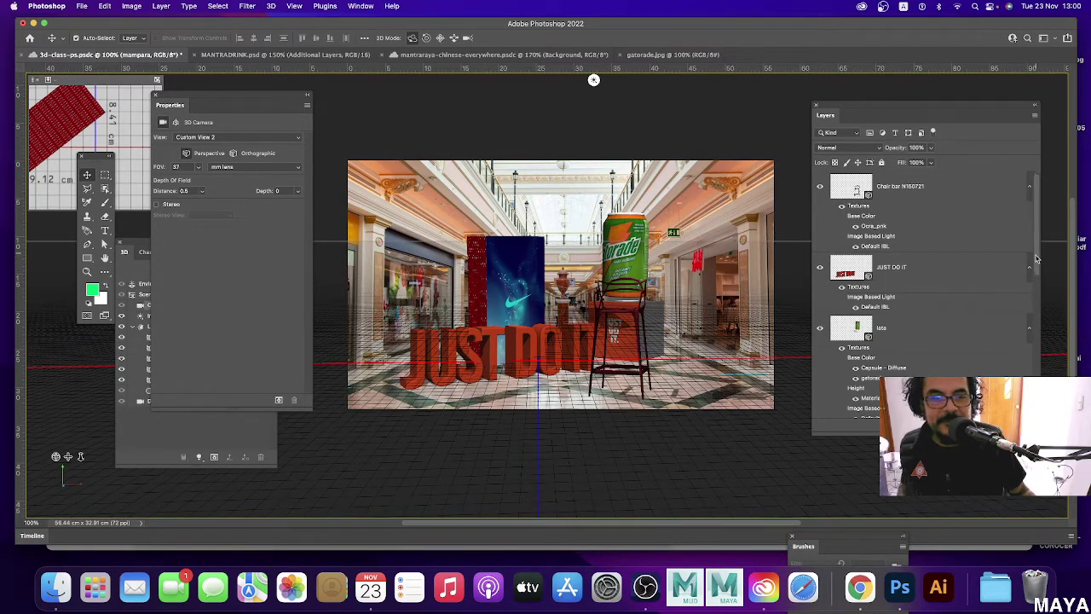
left_click_drag(1037, 258, 1038, 373)
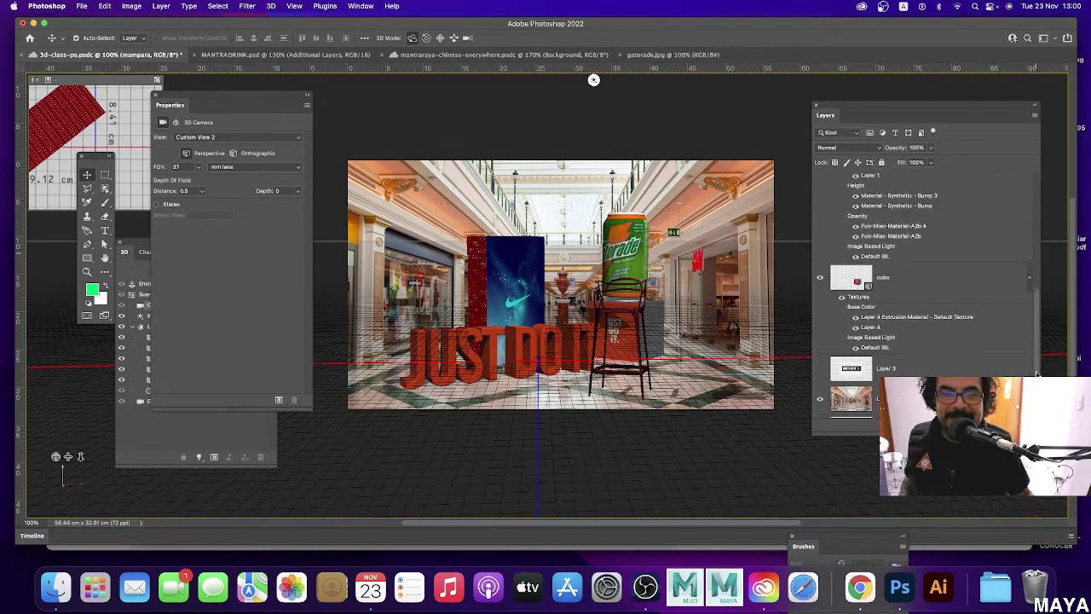
scroll(967, 344, "up", 3)
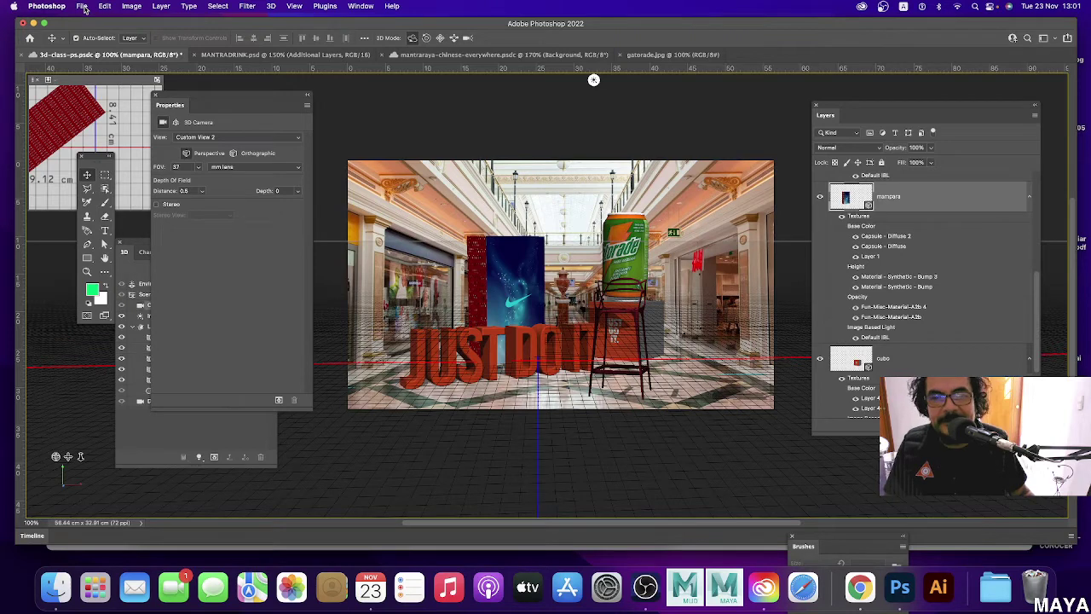
Import Man N180515.3DS from Desktop > man as a new 3D layer at default scene size.
left_click(82, 6)
mouse_move(272, 6)
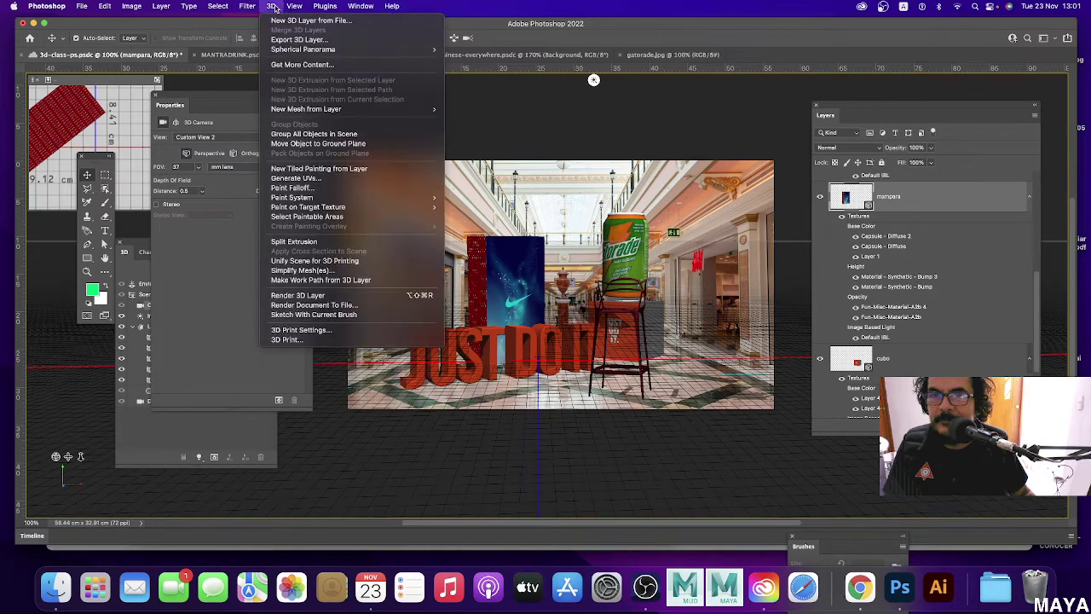
left_click(298, 20)
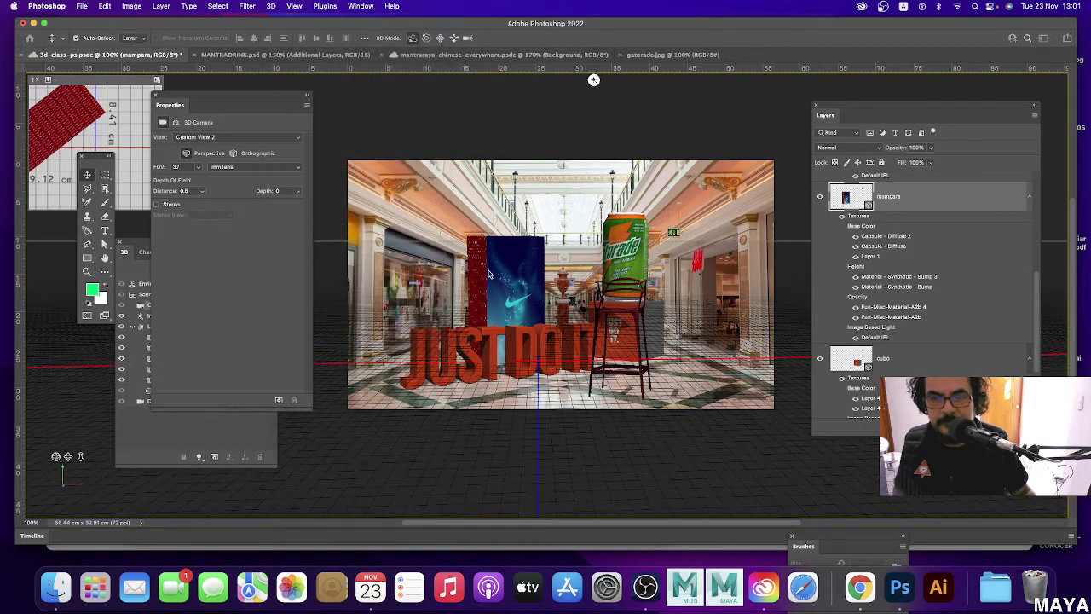
left_click(300, 158)
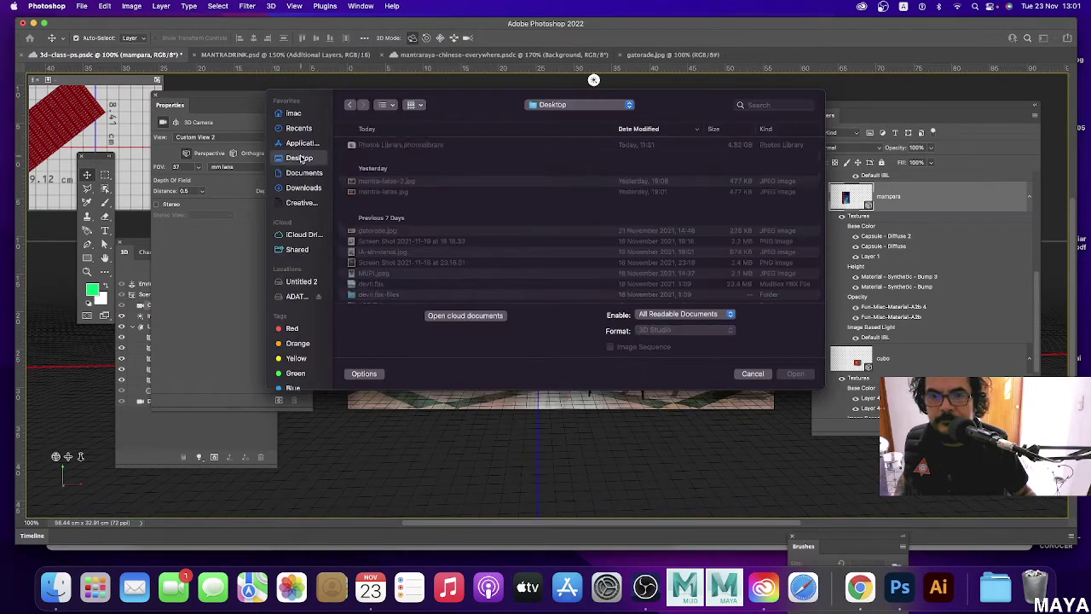
scroll(490, 225, "down", 5)
scroll(491, 225, "down", 5)
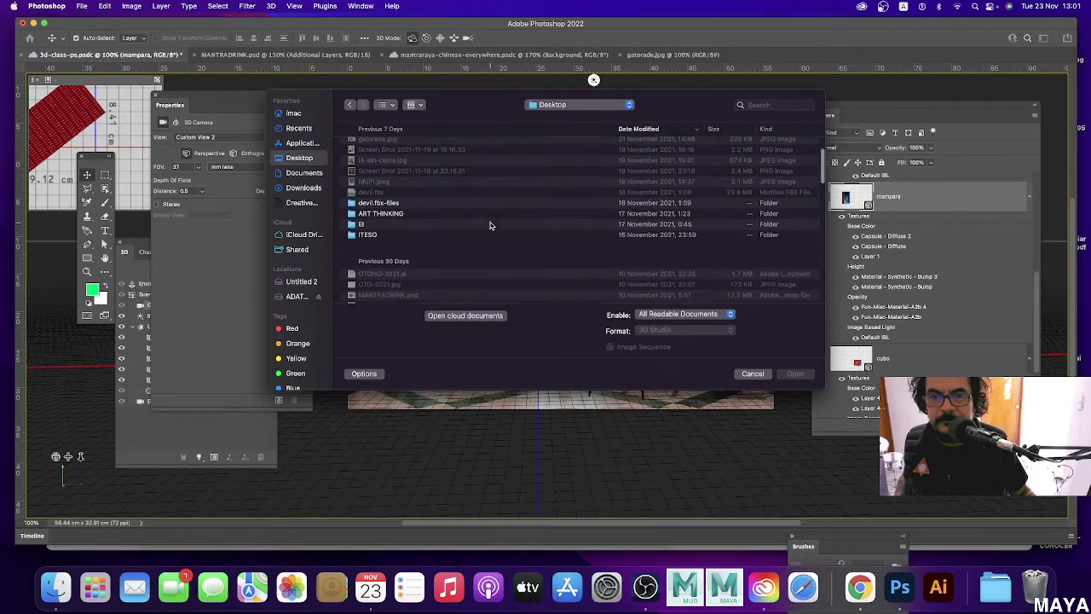
scroll(490, 225, "down", 5)
scroll(490, 225, "down", 5)
scroll(490, 225, "down", 5)
scroll(490, 225, "down", 5)
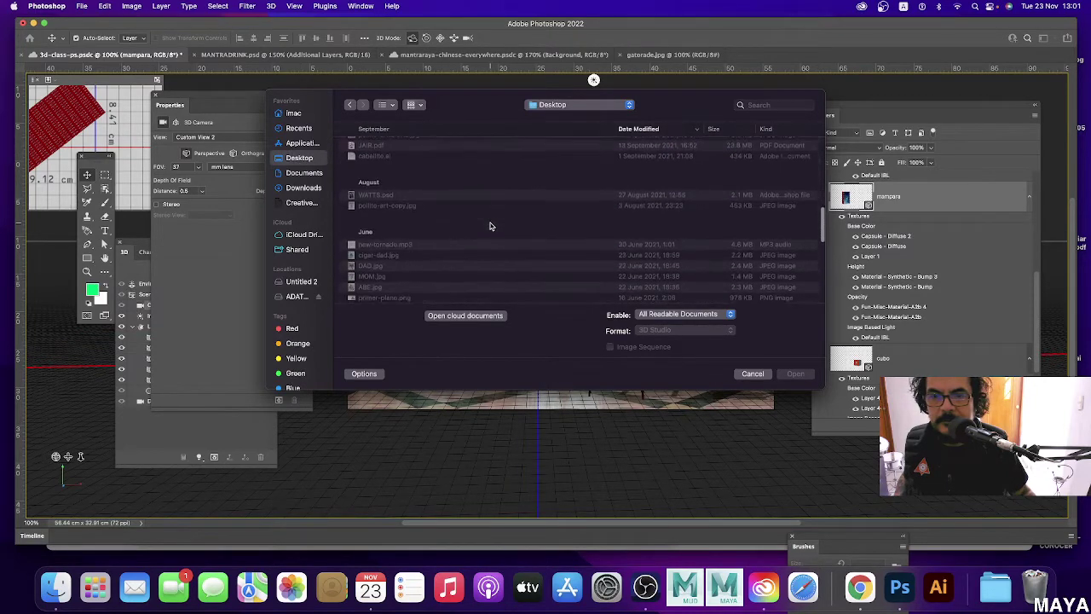
scroll(490, 225, "down", 5)
scroll(491, 225, "down", 5)
double_click(348, 205)
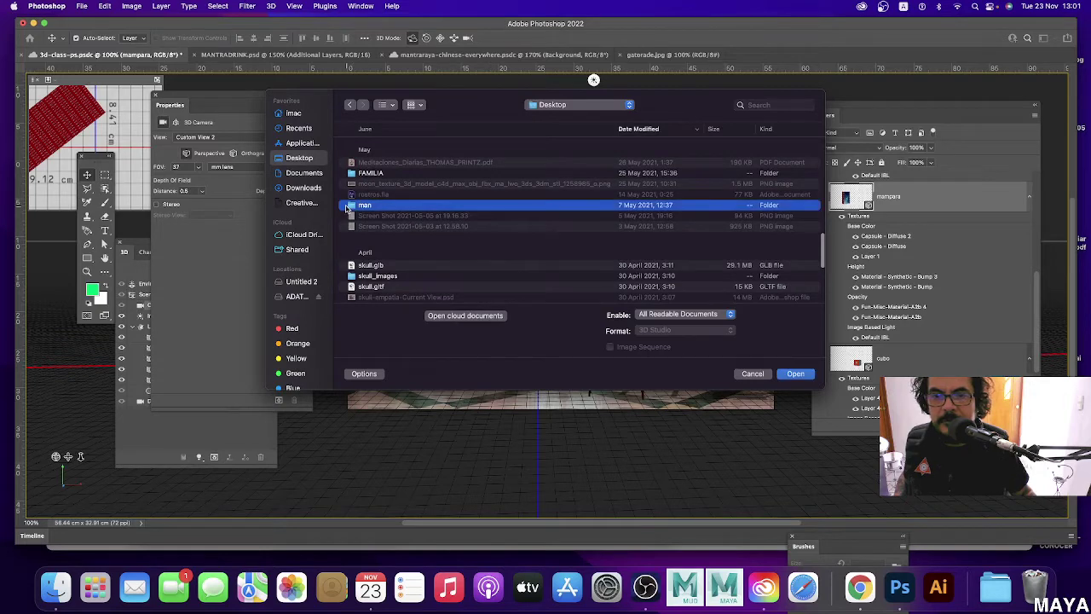
left_click(369, 156)
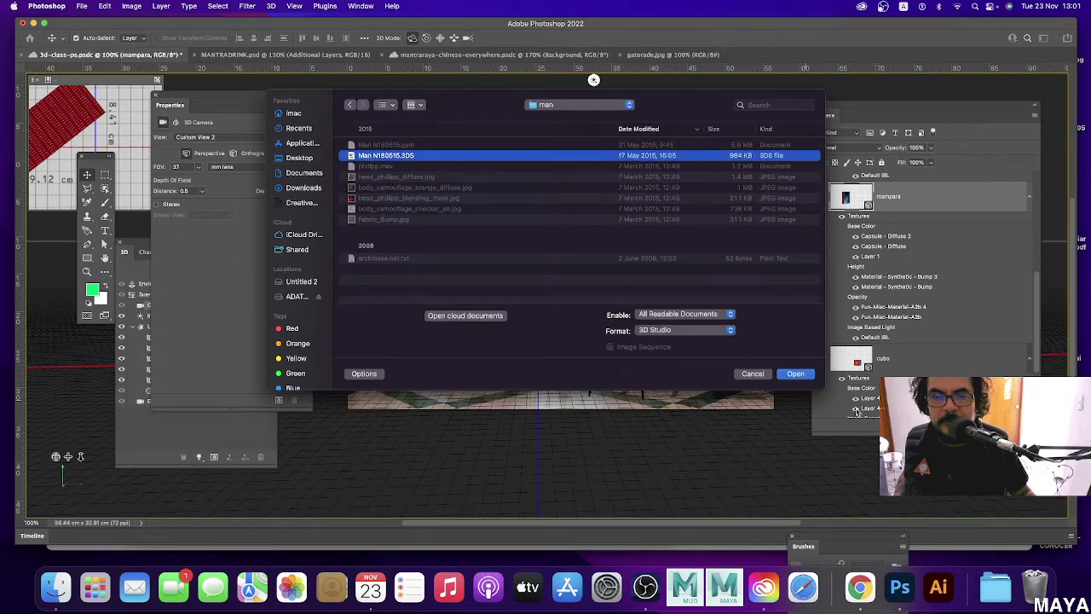
left_click(795, 373)
left_click(635, 174)
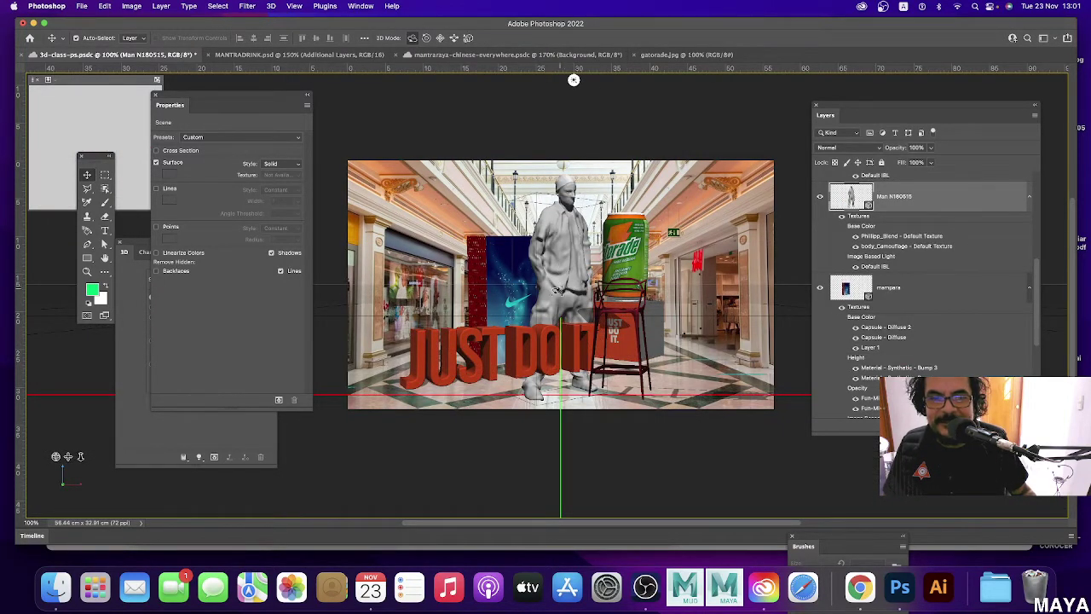
Select the man's body_Camouflage material and open its Base Color texture options.
left_click_drag(556, 289, 468, 311)
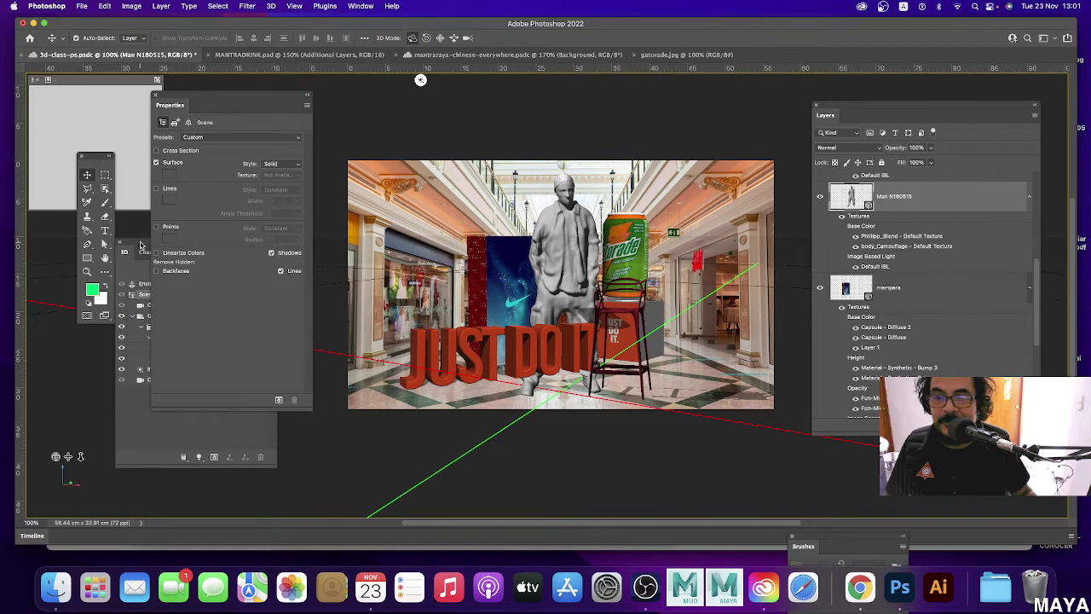
left_click(141, 244)
left_click(195, 339)
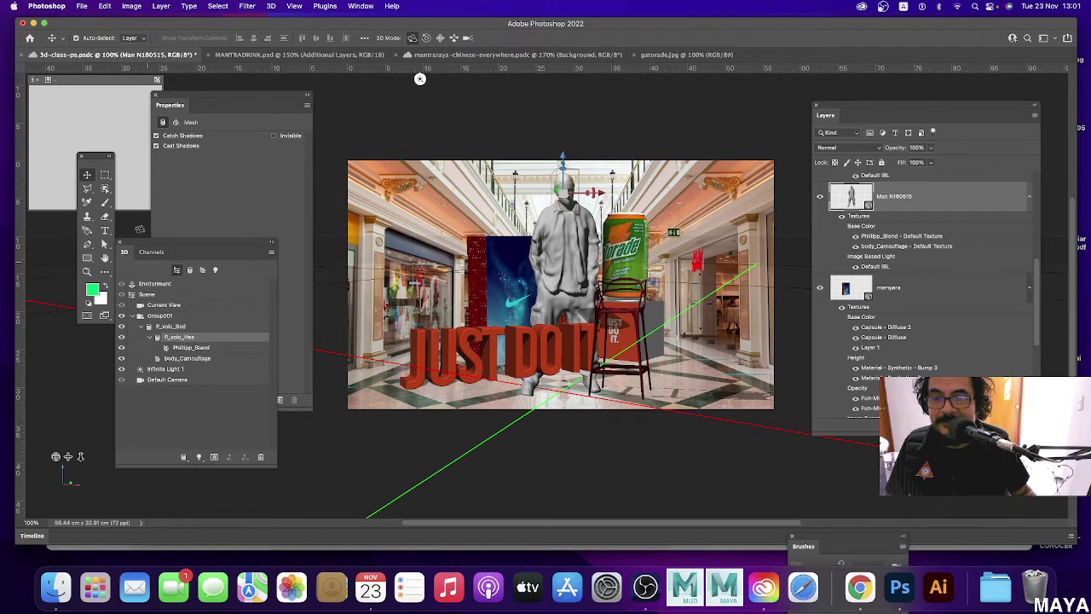
left_click(217, 349)
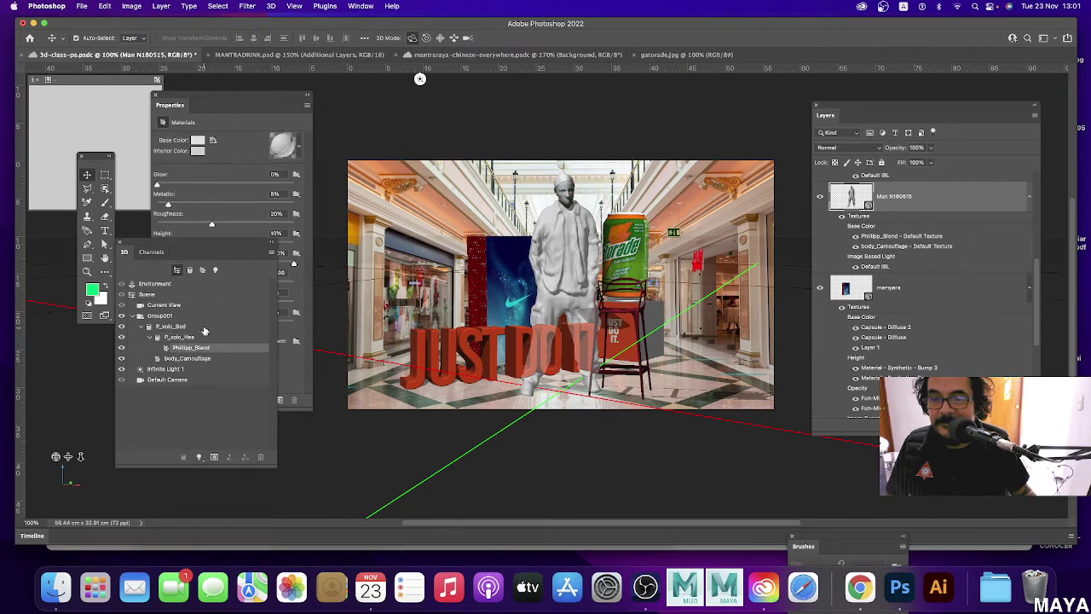
left_click(205, 327)
left_click(217, 347)
left_click(203, 359)
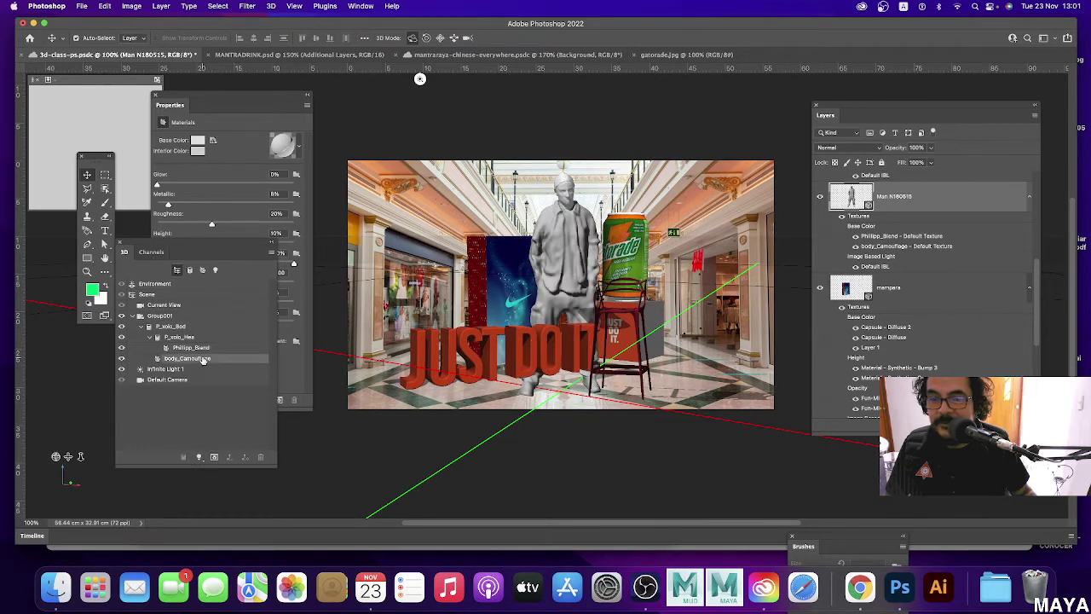
left_click(222, 349)
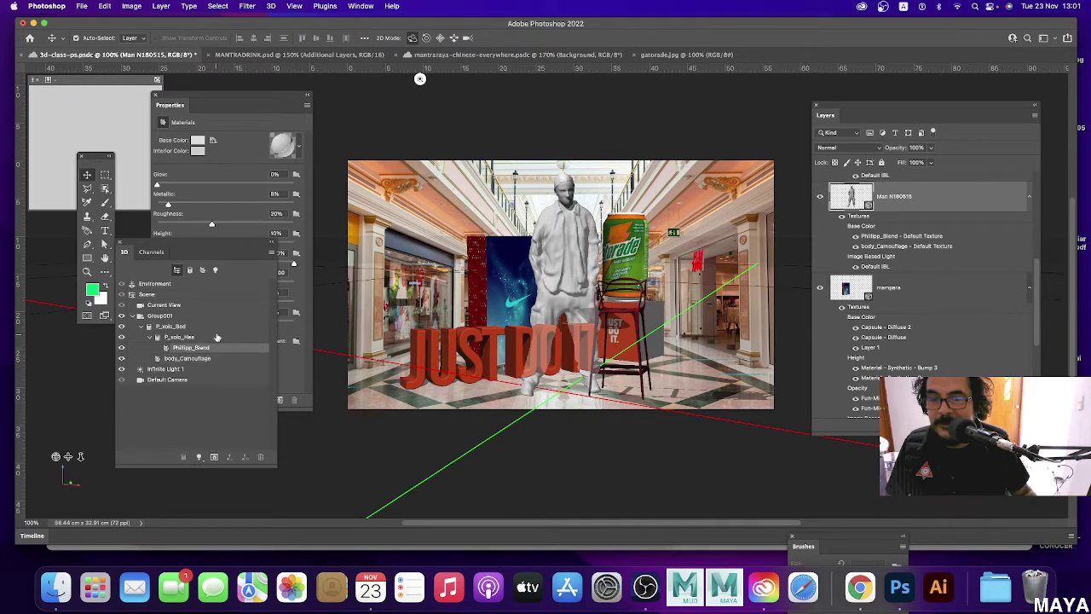
left_click(214, 328)
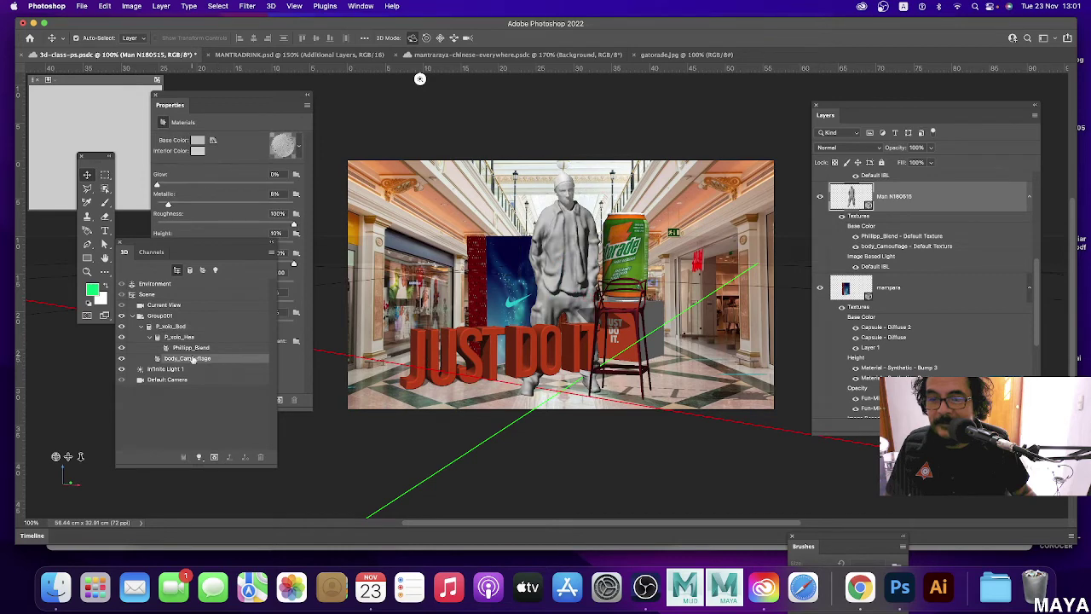
left_click(213, 140)
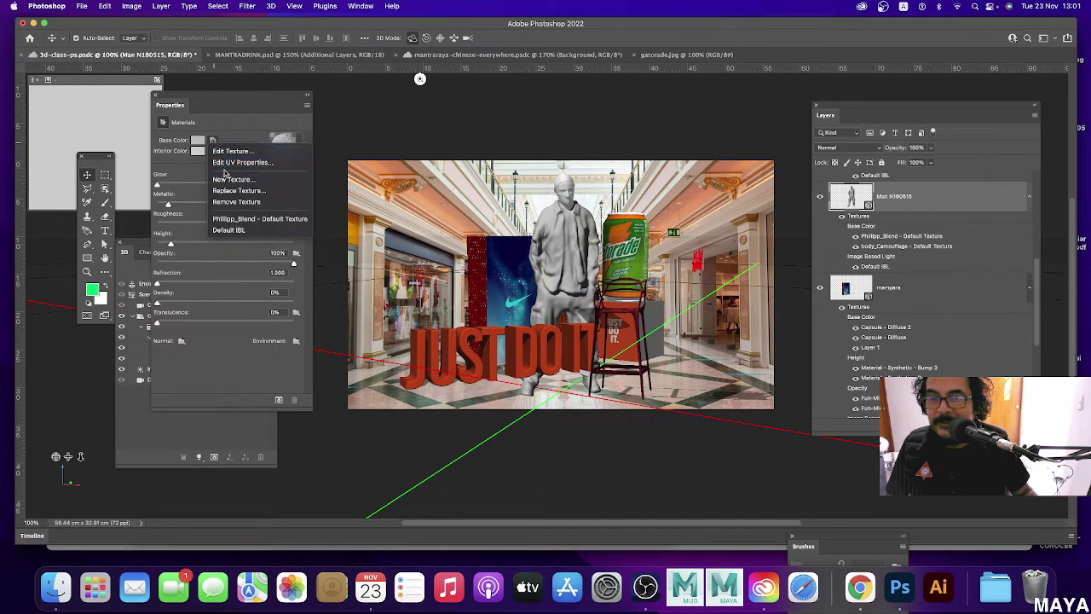
Replace the body's base colour texture with body_camouflage_orange_diffuse.jpg.
left_click(254, 193)
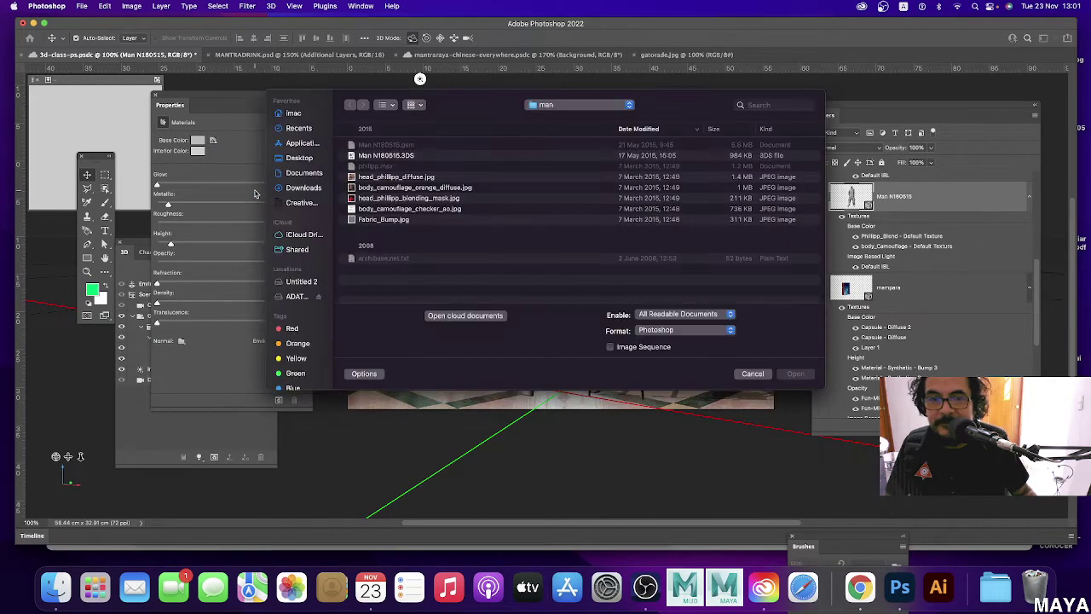
left_click(420, 189)
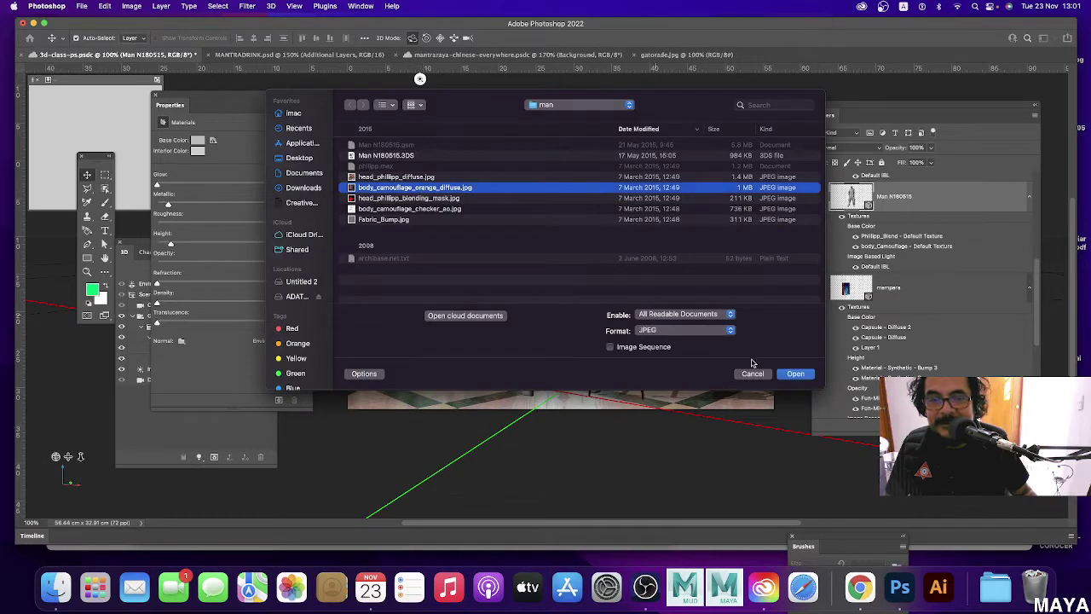
left_click(795, 374)
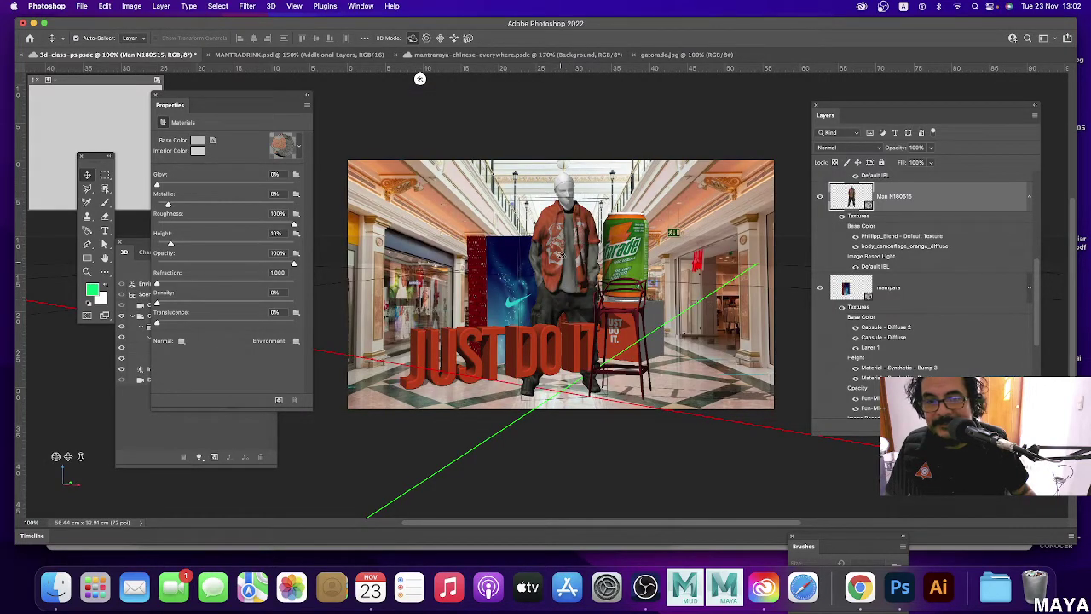
Give the head's Phillipp_Blend material the head_phillipp_diffuse.jpg base colour texture.
left_click(143, 251)
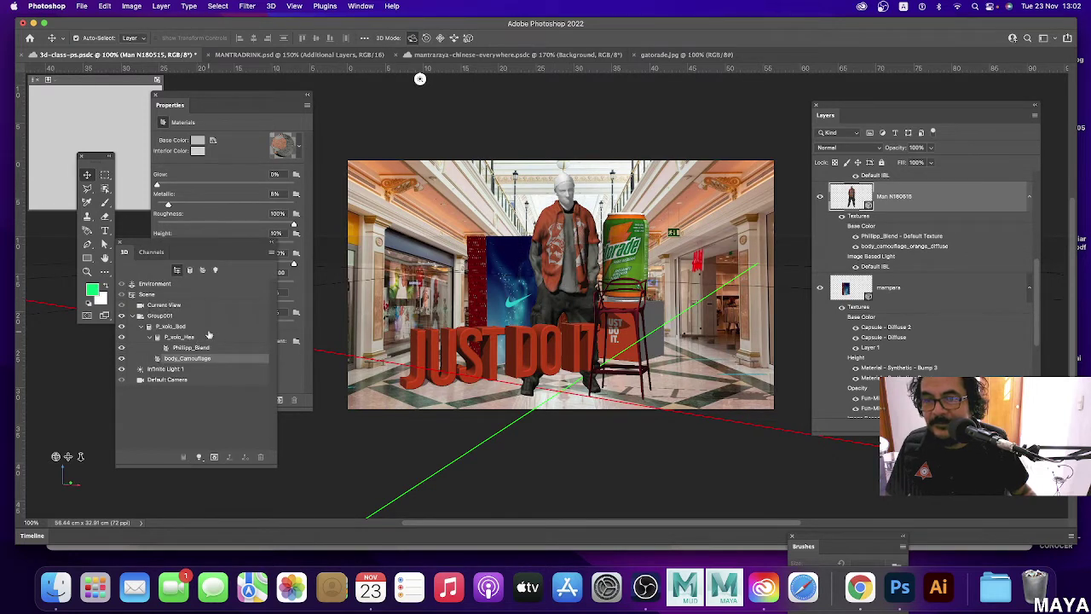
left_click(209, 338)
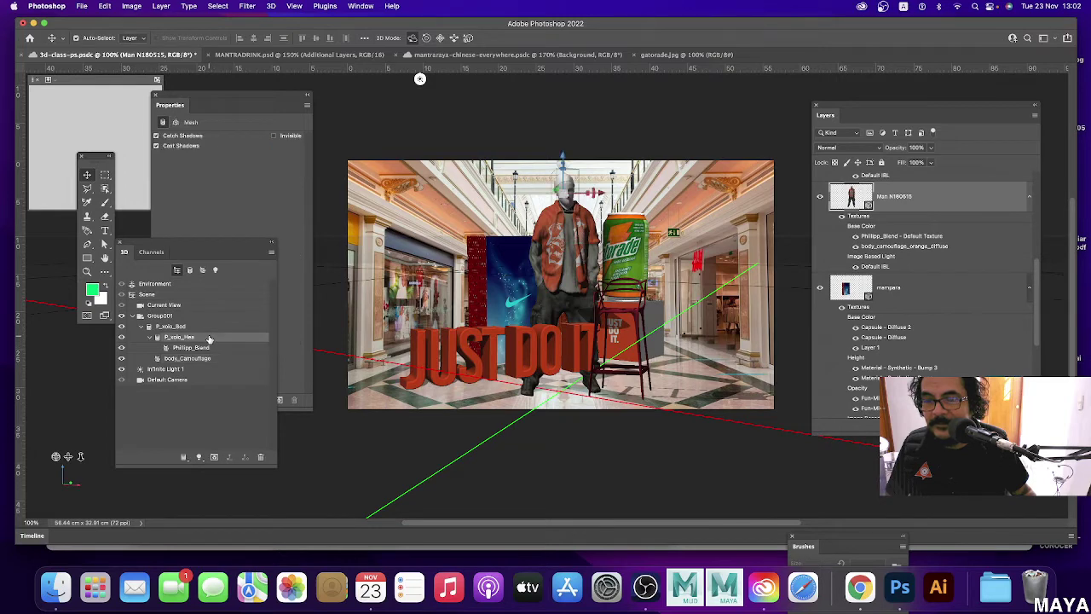
left_click(208, 348)
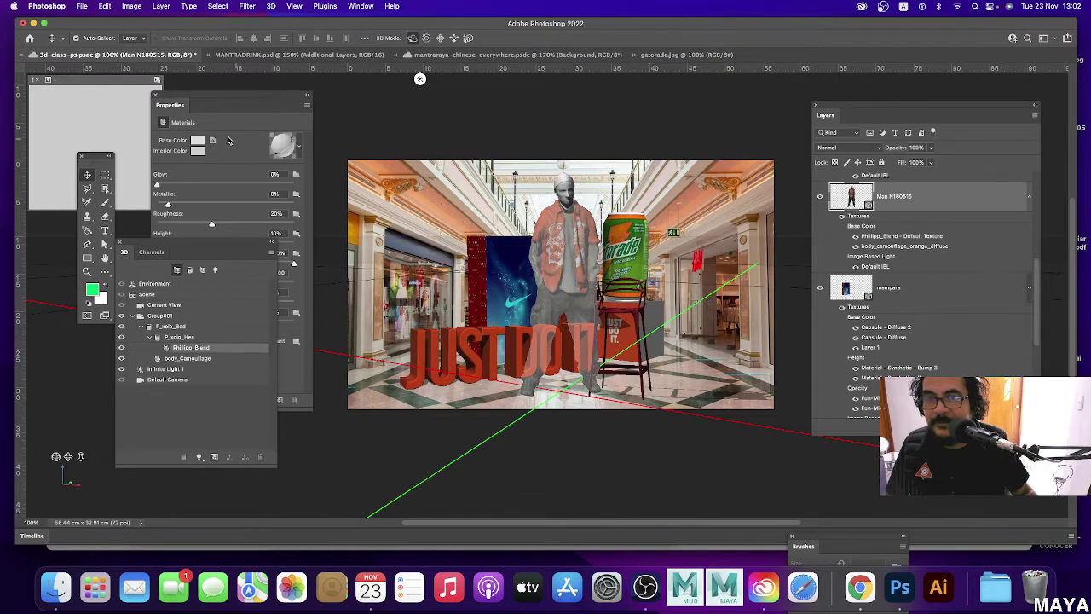
left_click(215, 141)
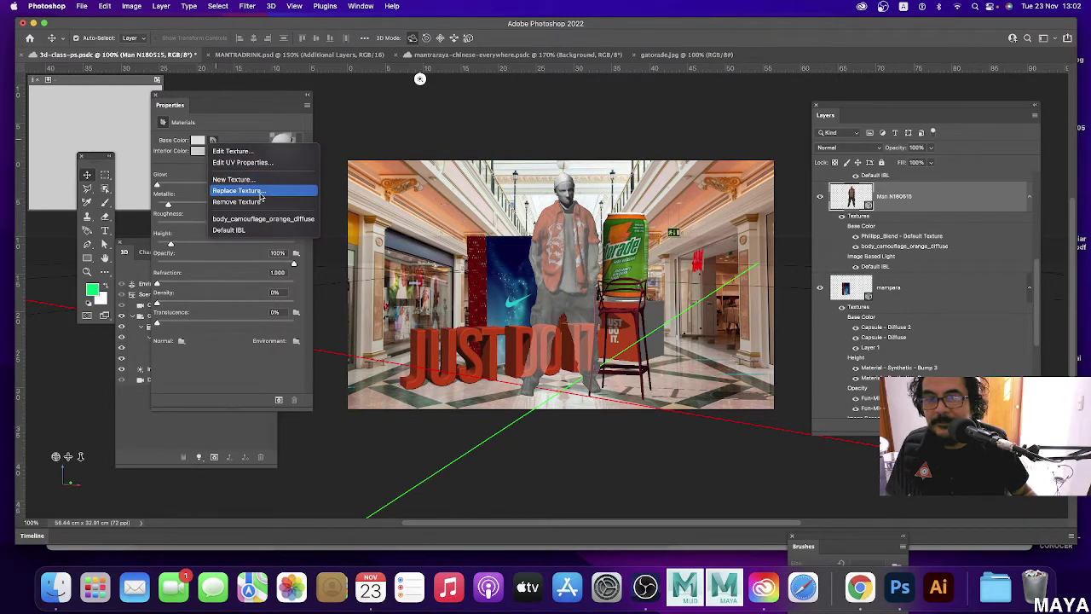
left_click(512, 179)
left_click(396, 177)
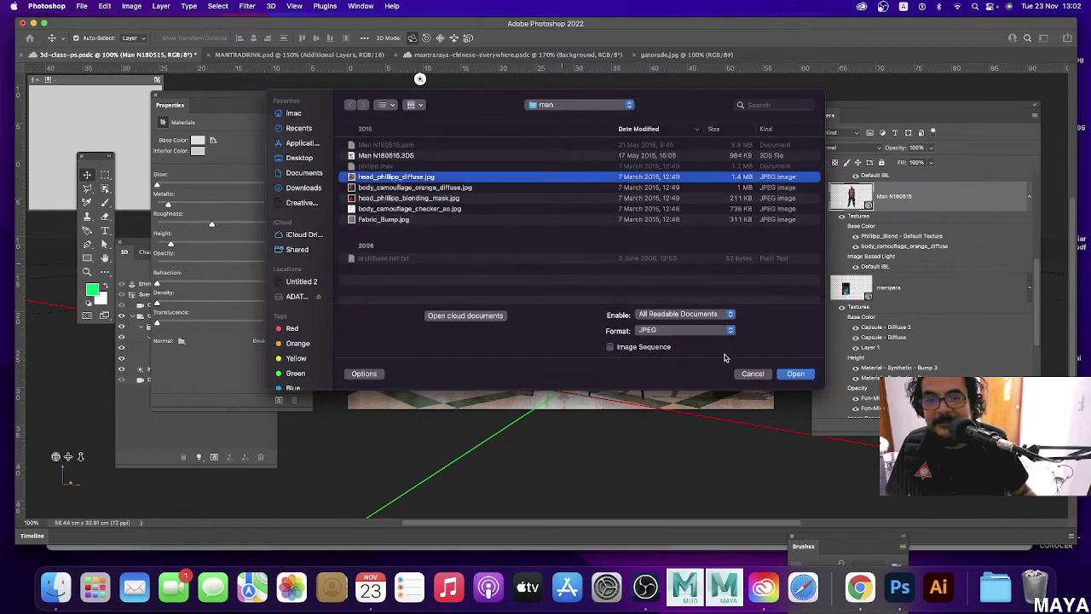
left_click(783, 373)
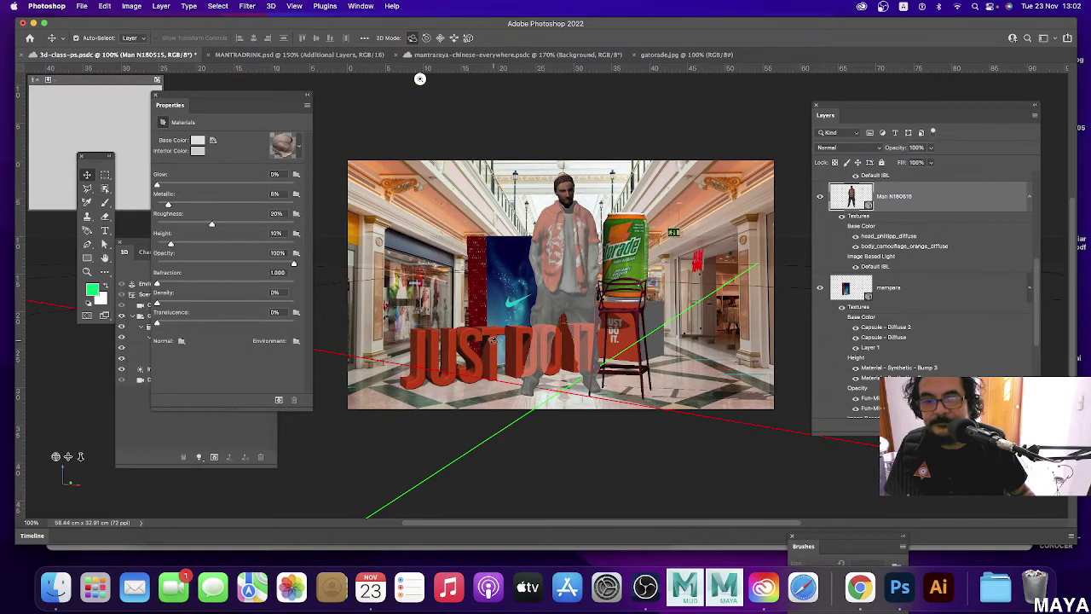
Orbit, dolly and pan the 3D camera to reframe the man near the Nike display.
left_click(481, 314)
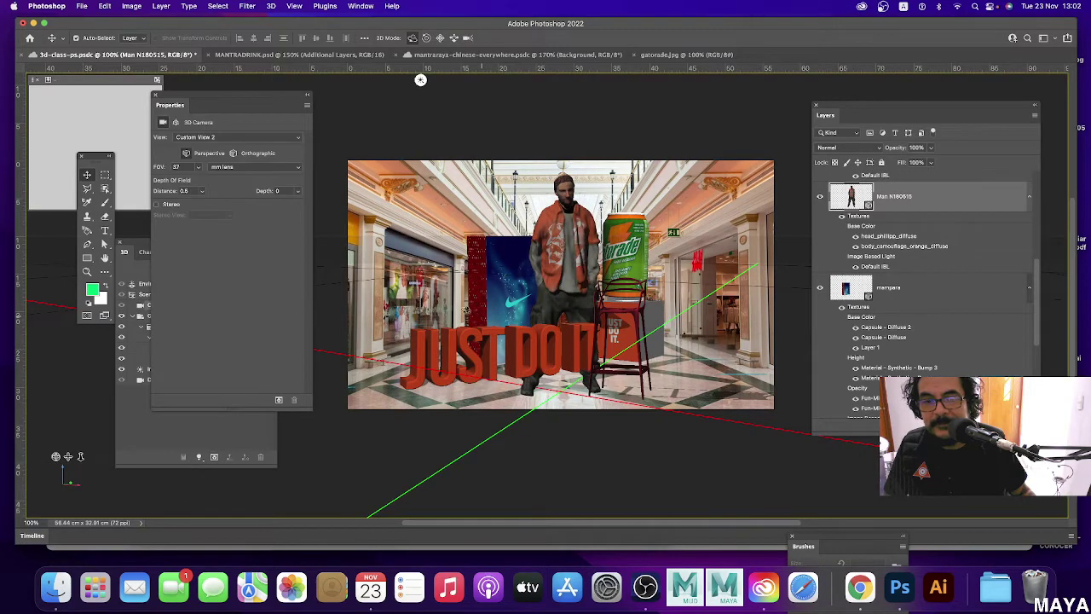
left_click_drag(420, 79, 370, 79)
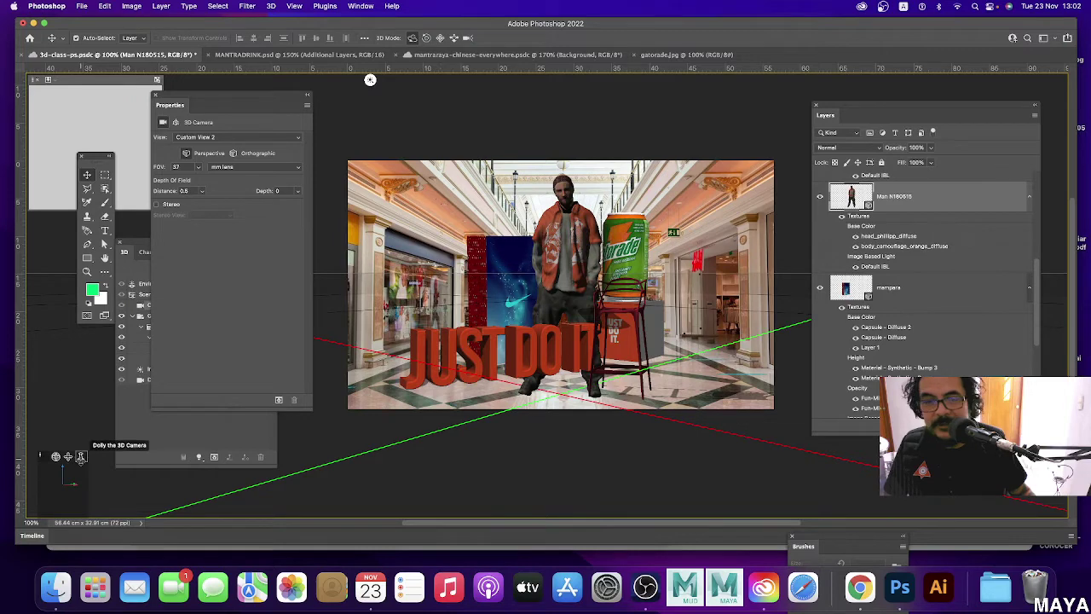
left_click_drag(81, 457, 49, 416)
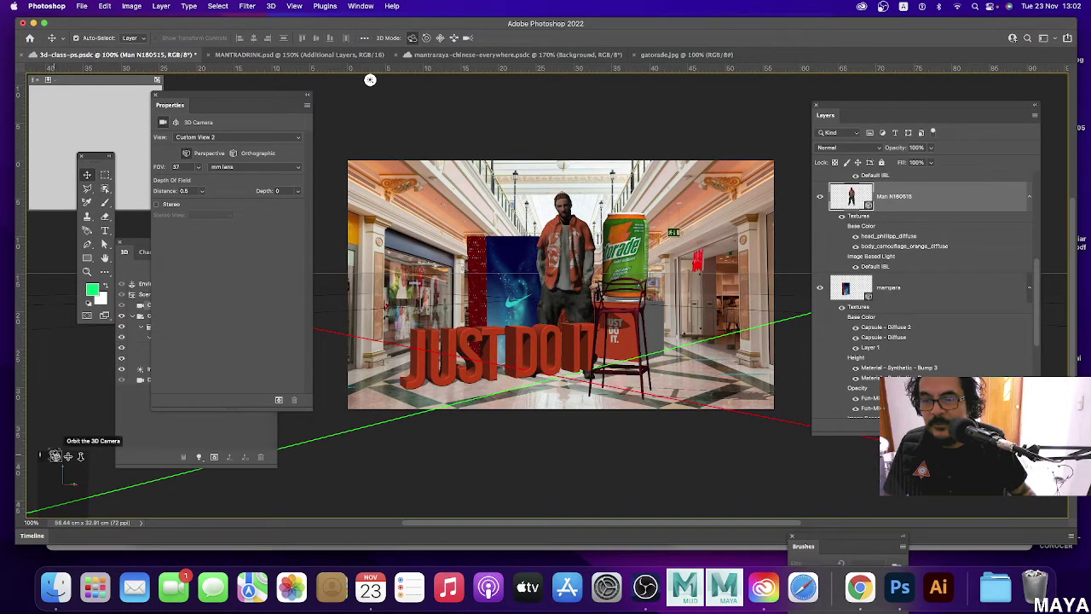
left_click_drag(69, 457, 69, 457)
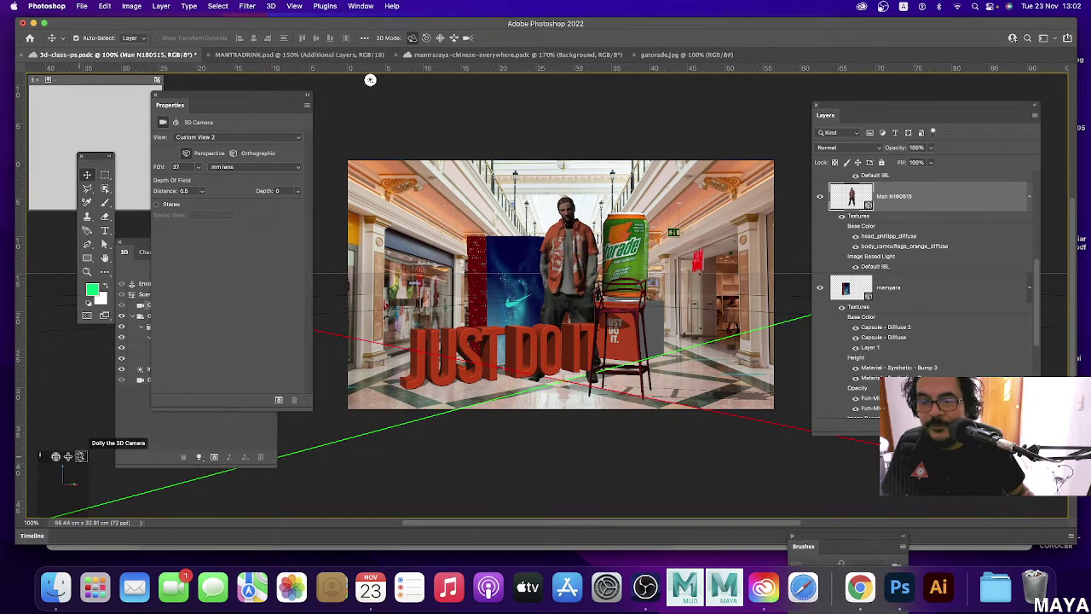
Show the scene's Environment properties, with 60% ground shadow opacity and 0% reflections.
left_click(145, 246)
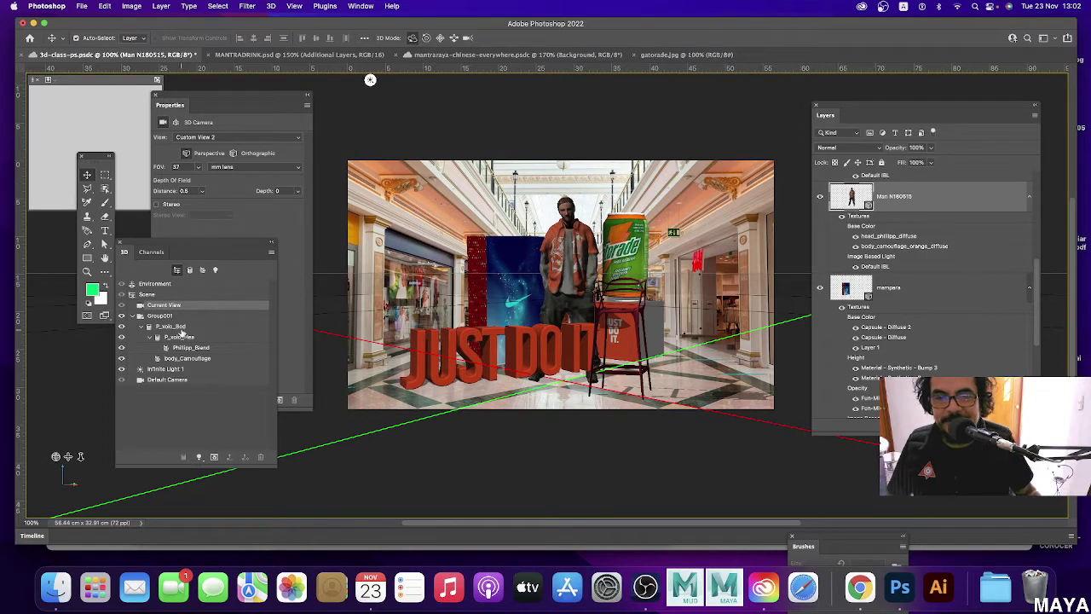
left_click(178, 328)
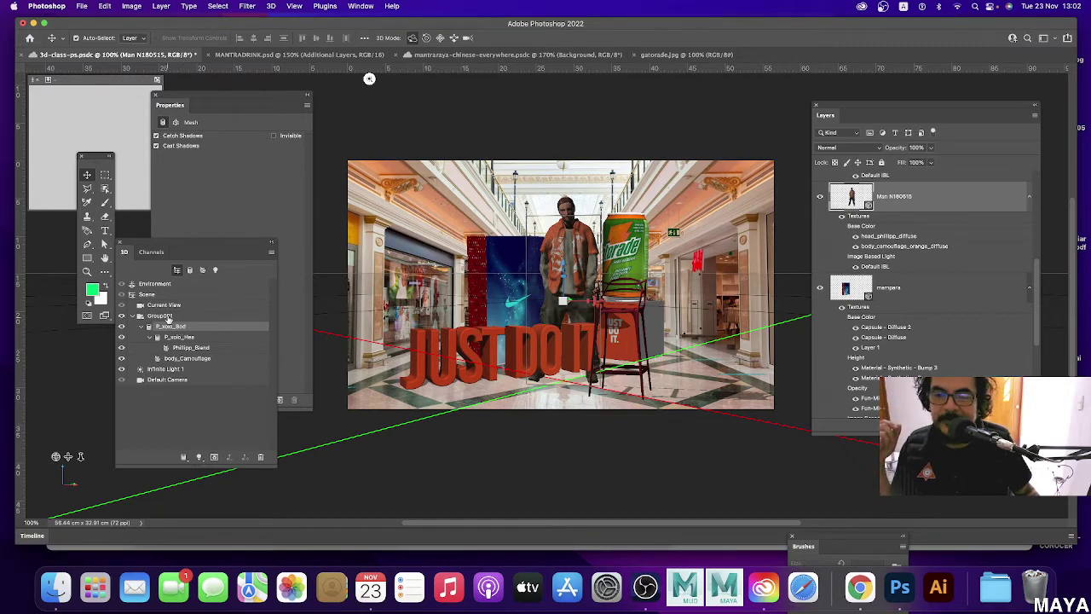
left_click_drag(183, 245, 194, 247)
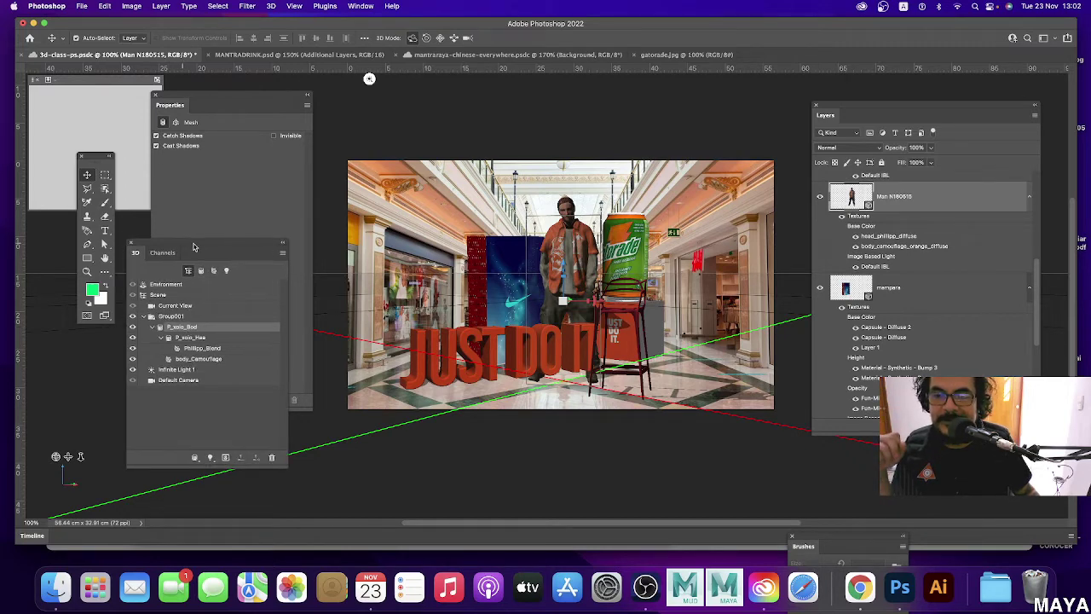
left_click(165, 286)
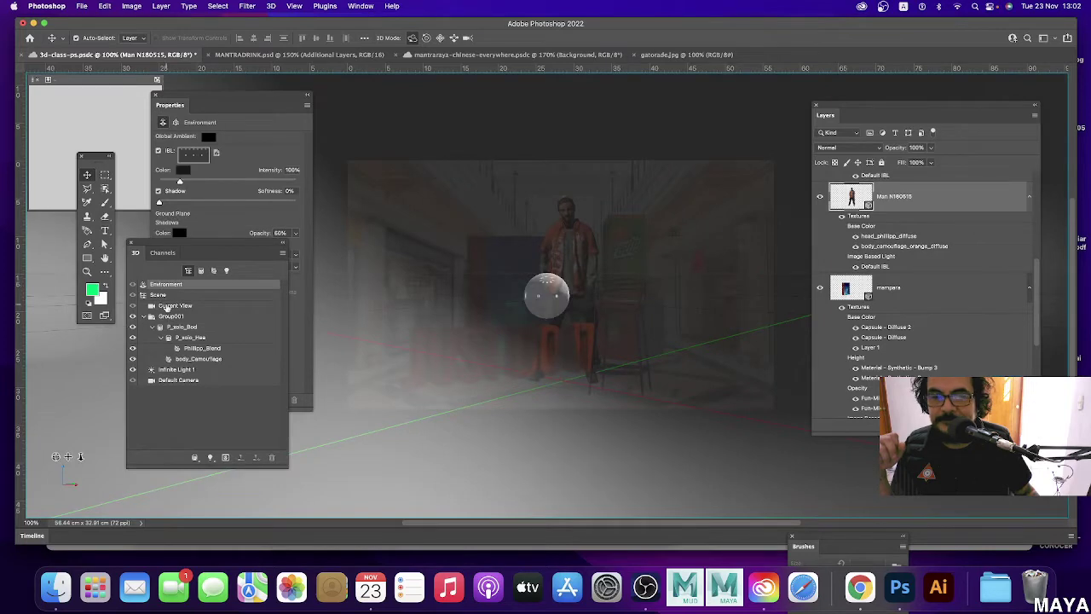
left_click(167, 307)
left_click(171, 295)
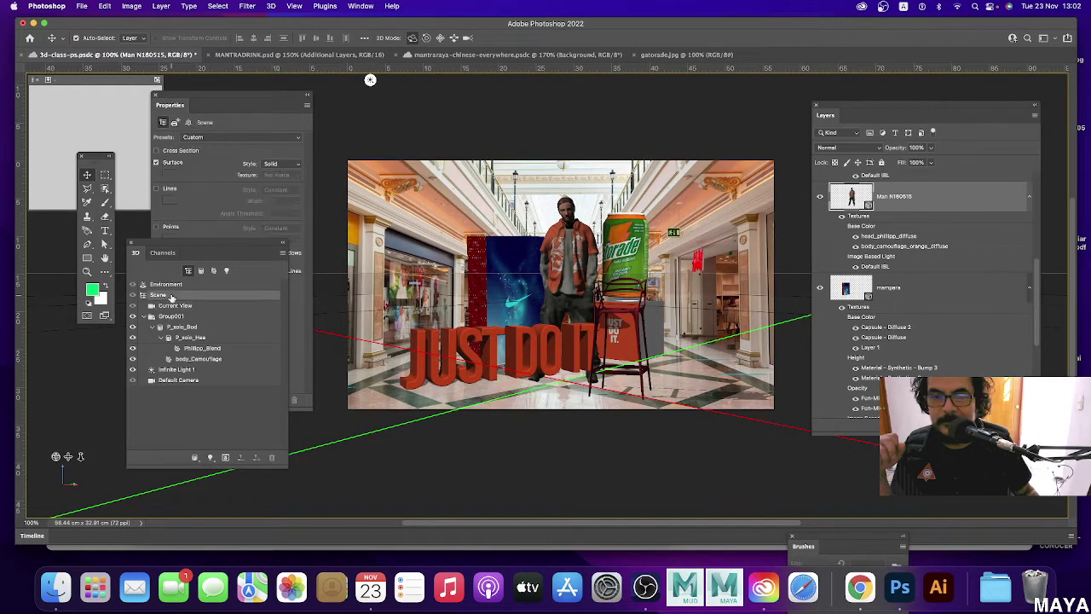
left_click(175, 305)
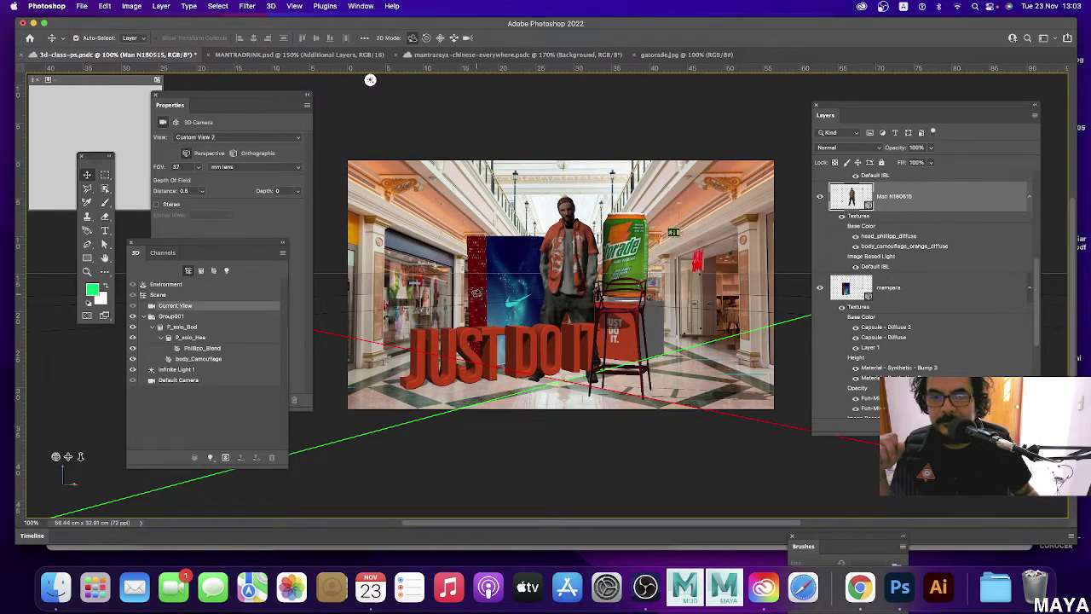
left_click(169, 296)
left_click(170, 285)
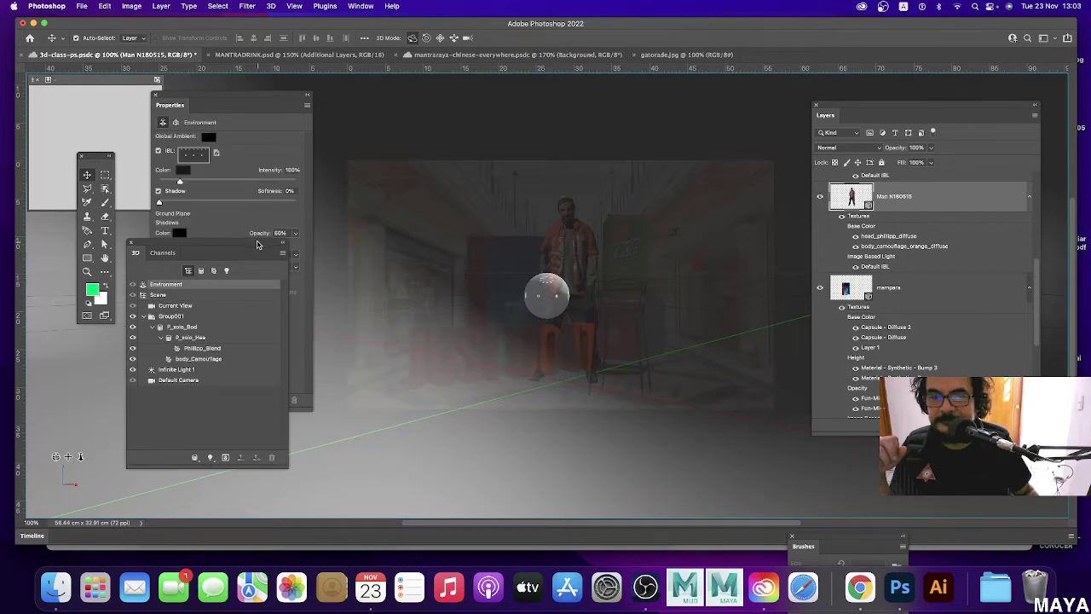
left_click_drag(258, 244, 179, 302)
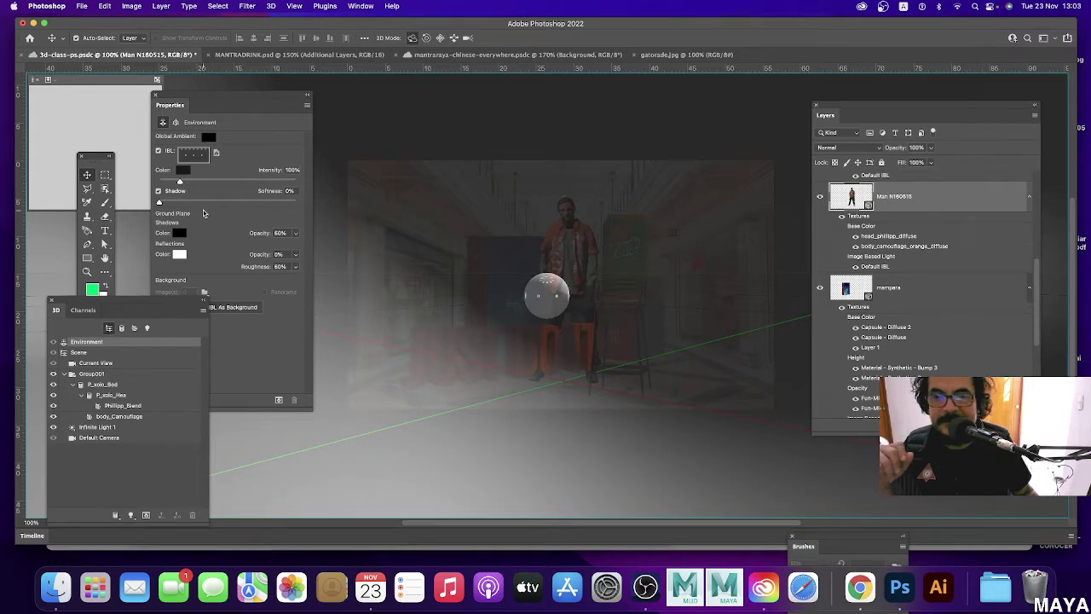
Set the IBL light colour to +2.00 stops and raise IBL intensity to 122%.
left_click(182, 171)
left_click(335, 201)
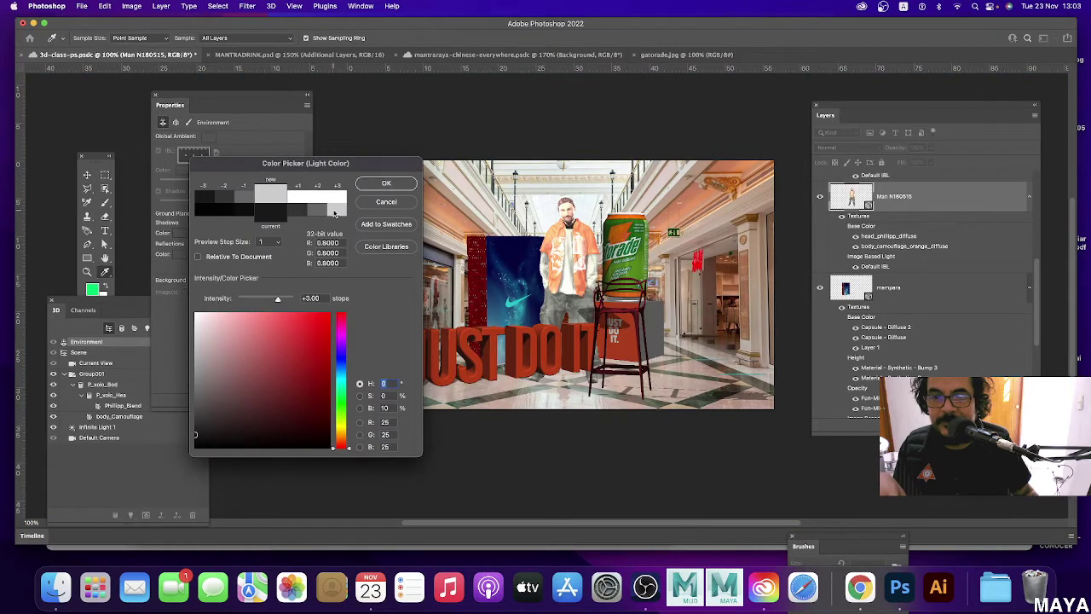
left_click(300, 212)
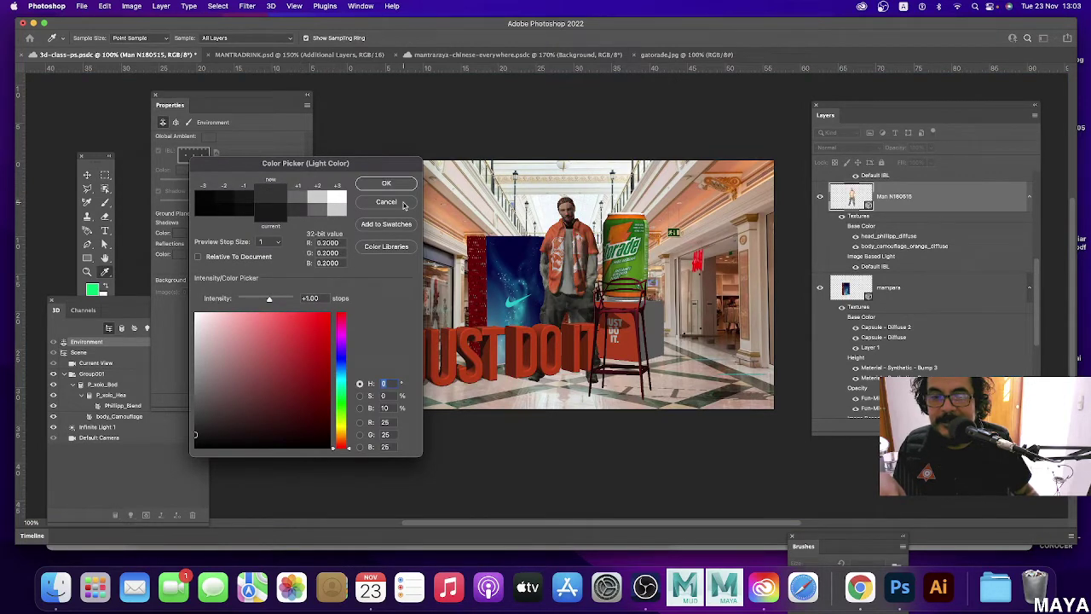
left_click(321, 212)
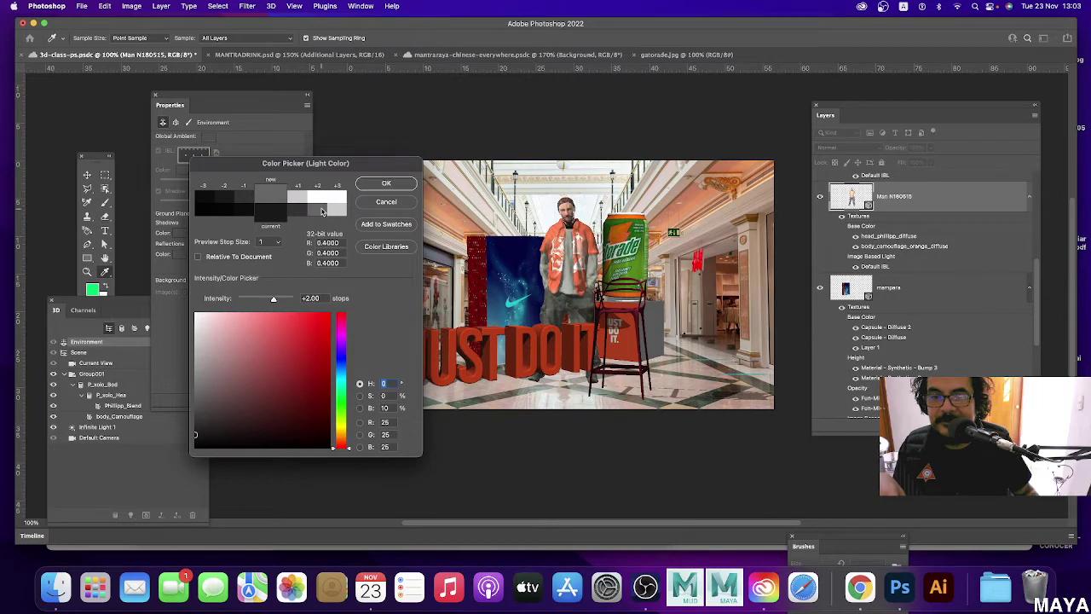
left_click(384, 185)
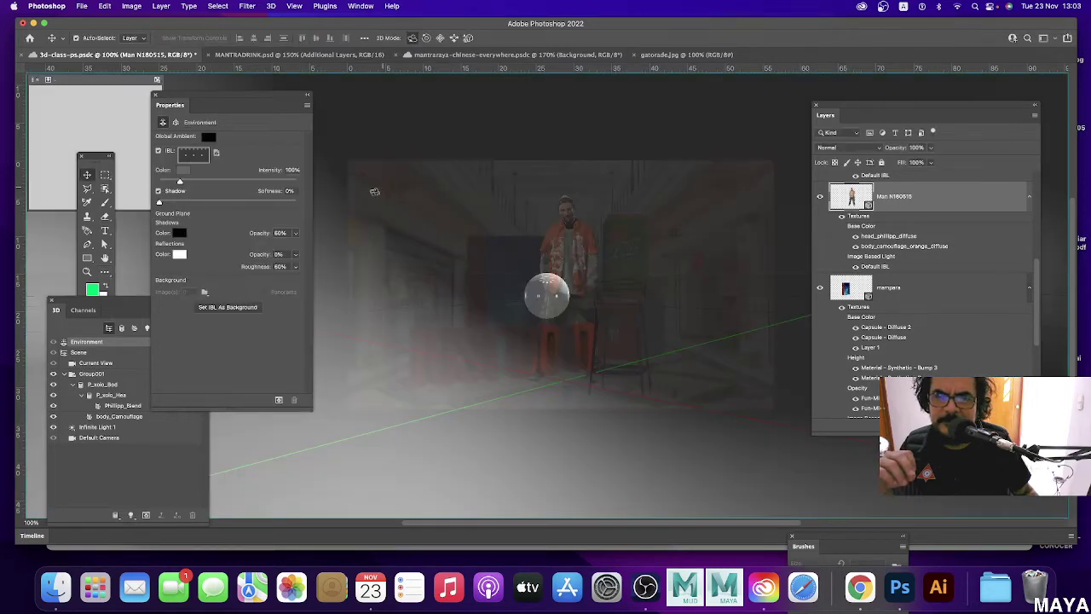
left_click_drag(179, 183, 185, 184)
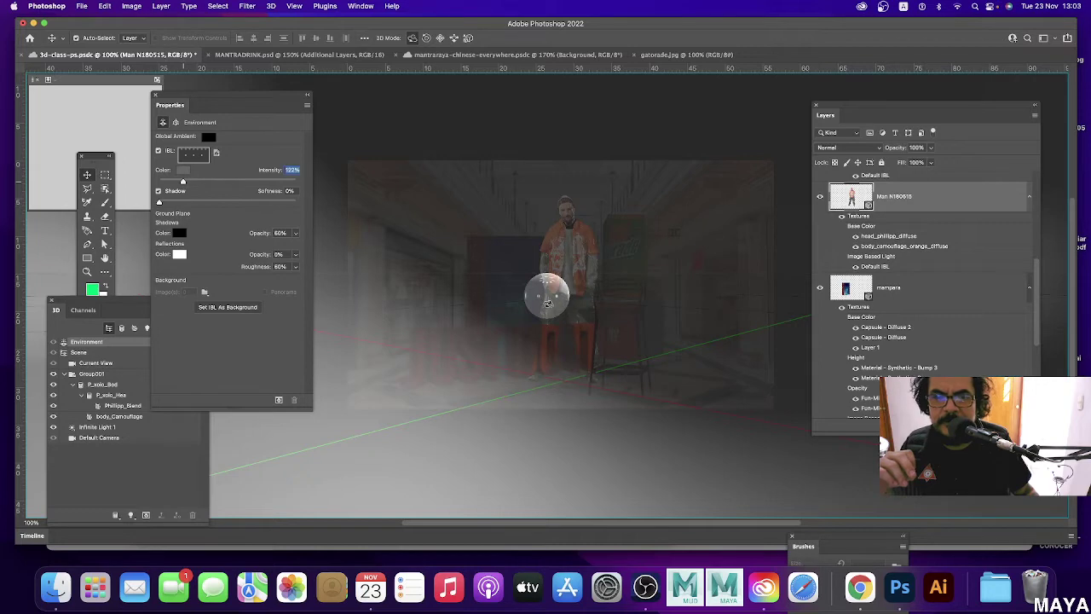
left_click(548, 303)
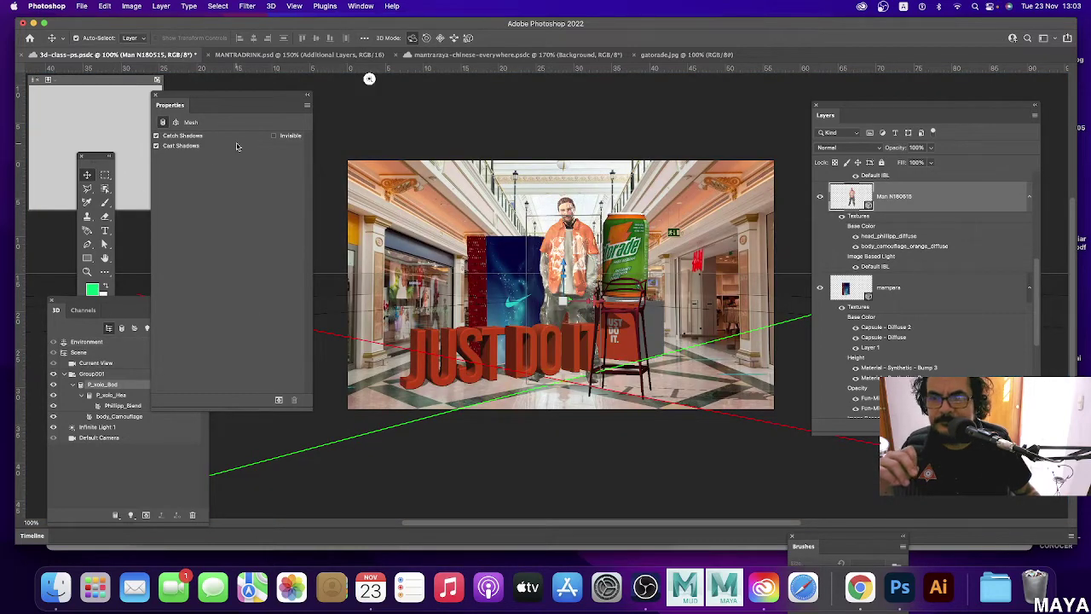
Filter the 3D panel to lights and aim Infinite Light 1 straight down from above.
left_click(86, 342)
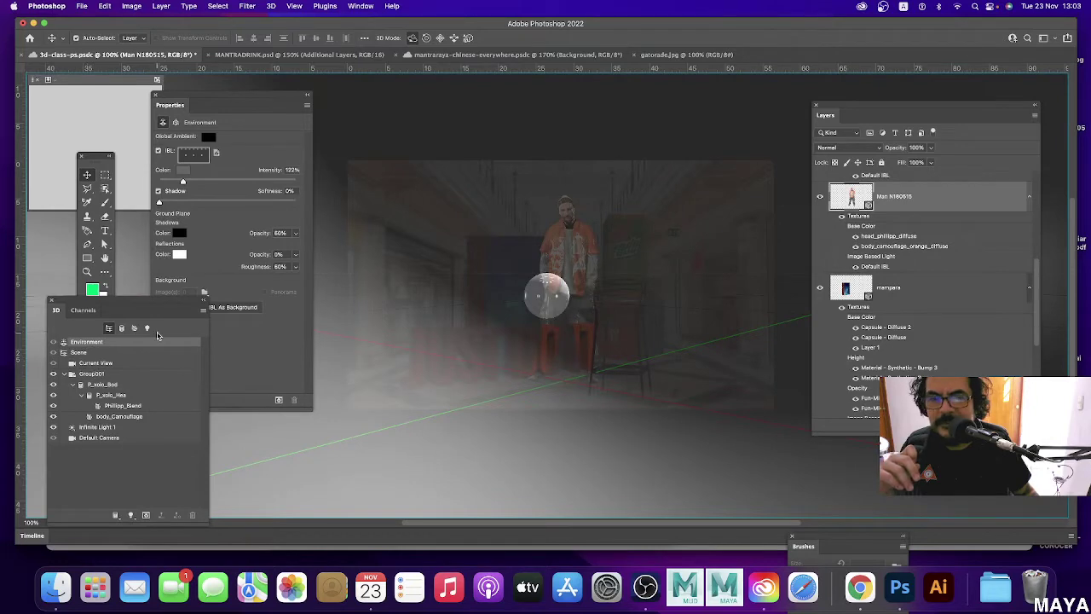
left_click(146, 328)
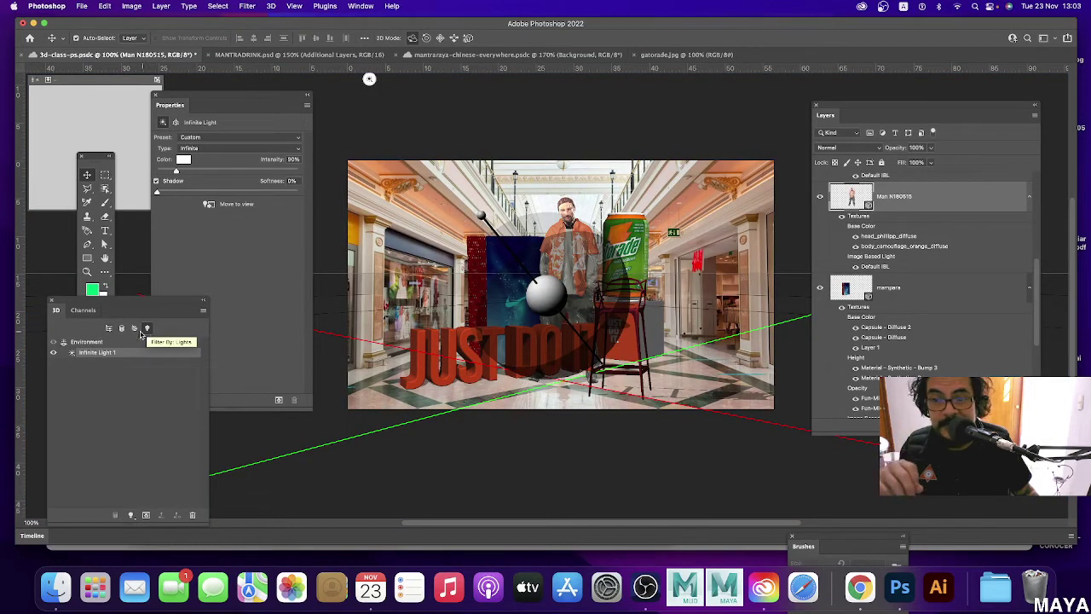
left_click_drag(126, 307, 133, 286)
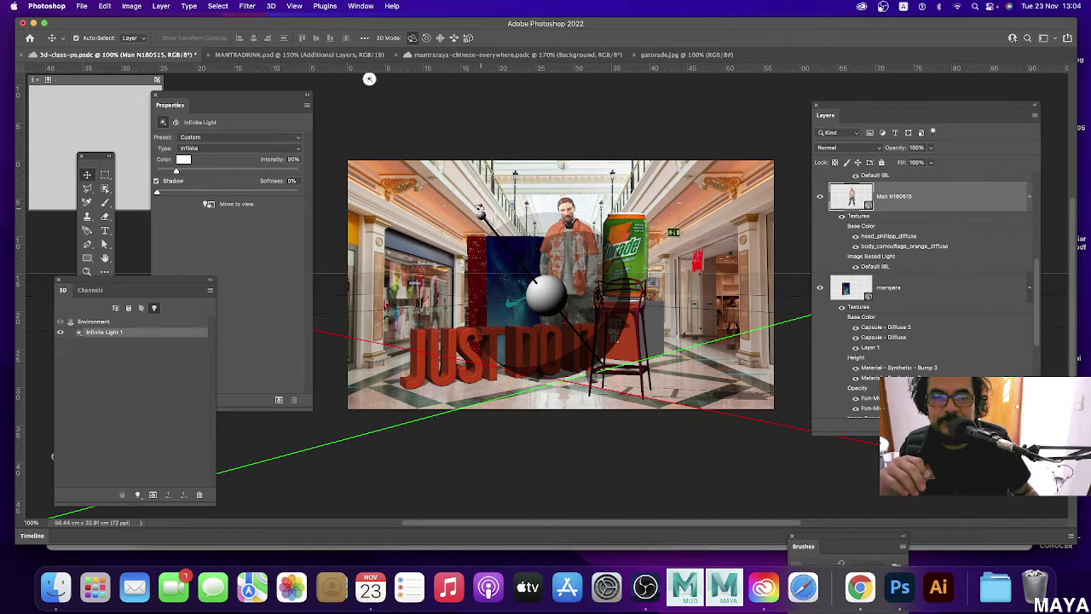
left_click_drag(369, 78, 606, 79)
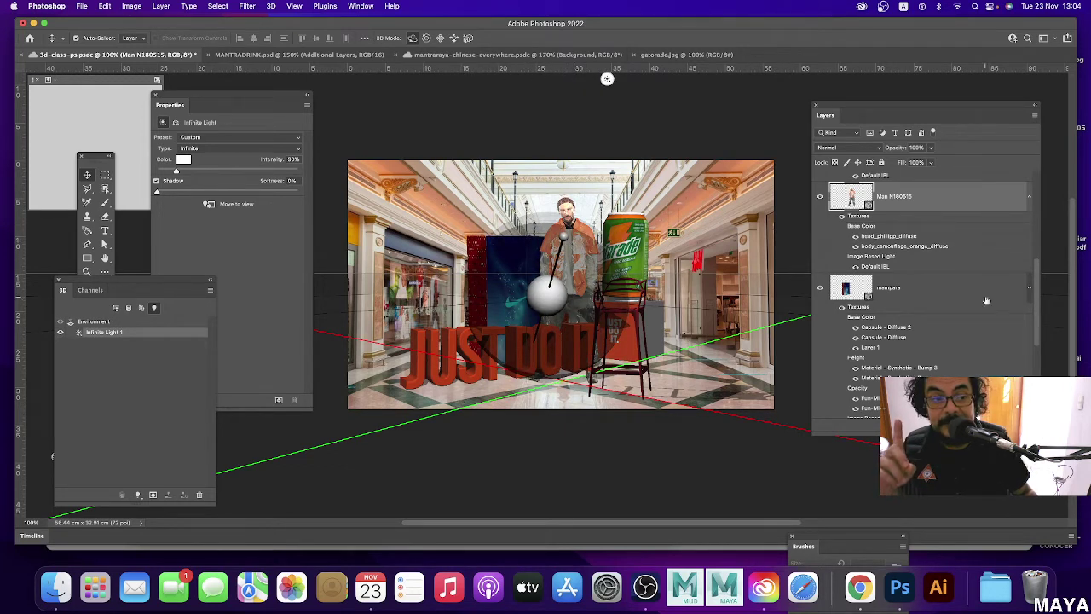
left_click_drag(1037, 282, 1031, 323)
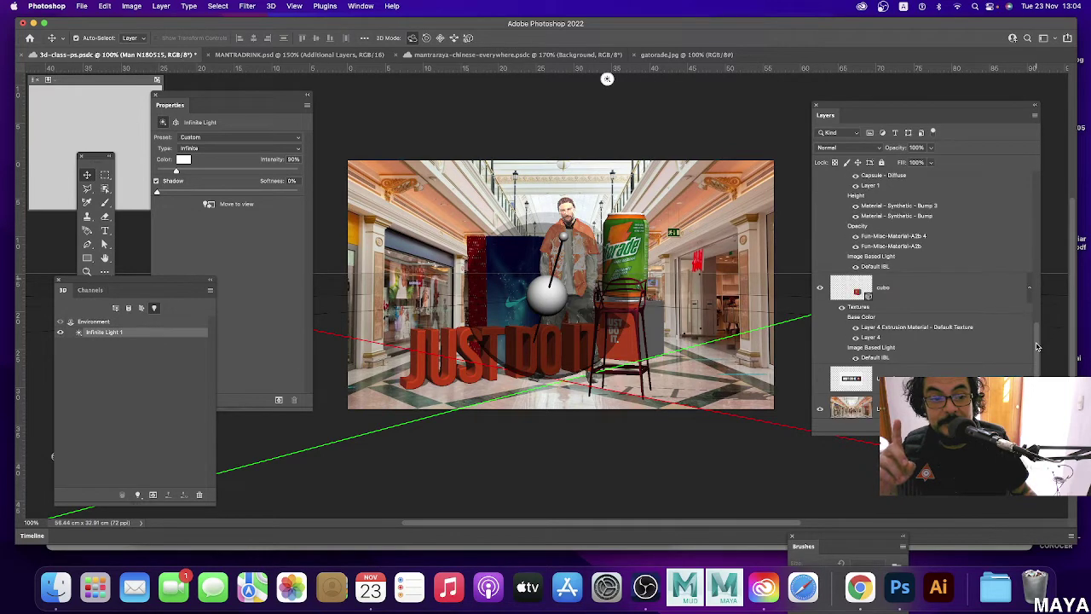
scroll(980, 281, "up", 2)
scroll(955, 256, "up", 2)
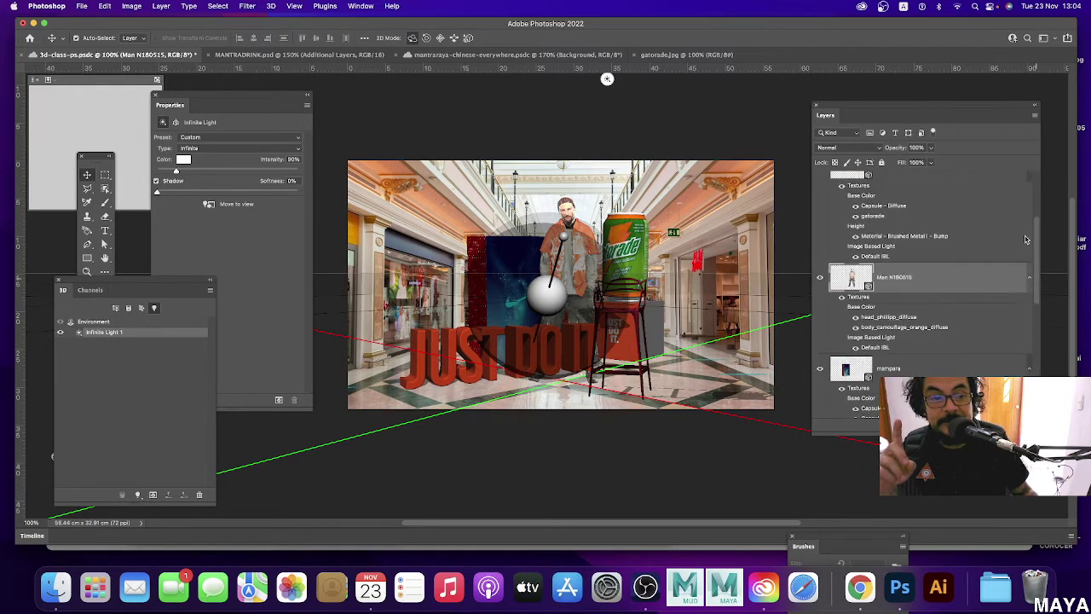
scroll(930, 221, "up", 2)
Swing the JUST DO IT text's infinite light toward the upper right.
left_click(906, 195)
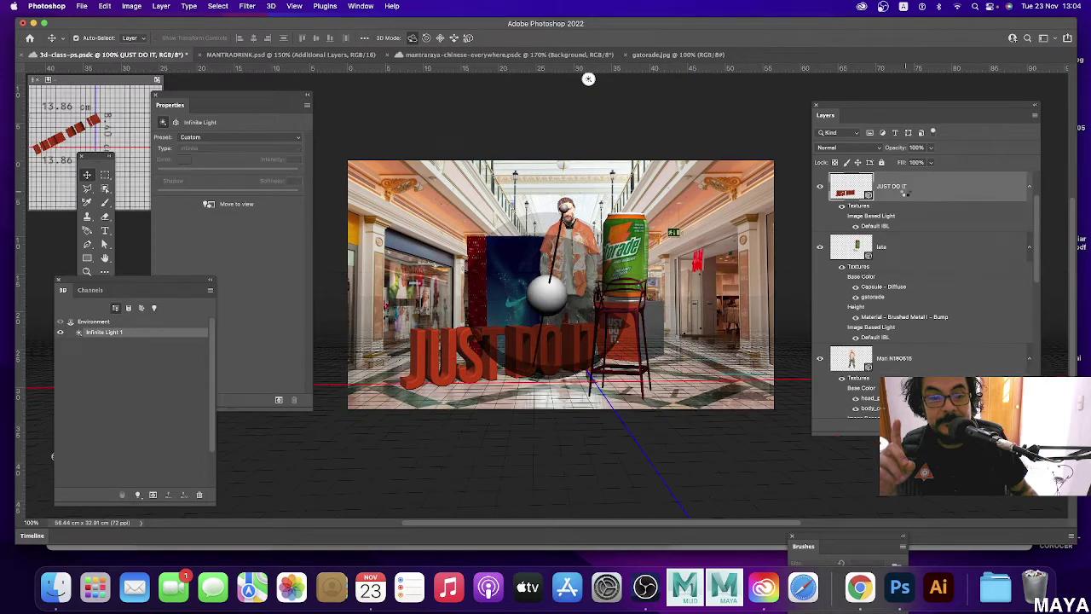
left_click_drag(588, 78, 822, 78)
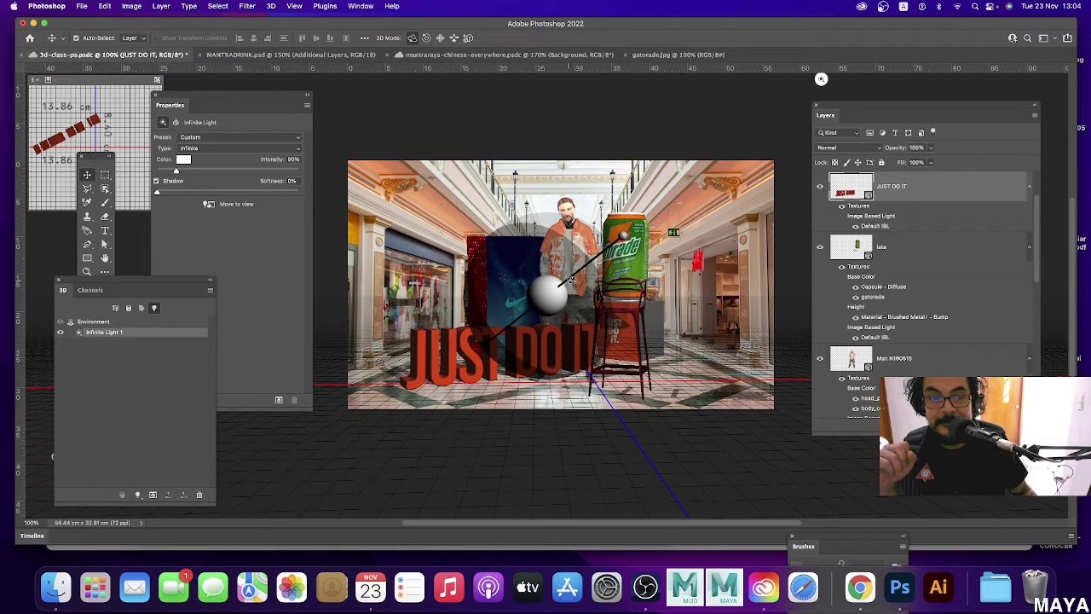
scroll(1038, 248, "up", 3)
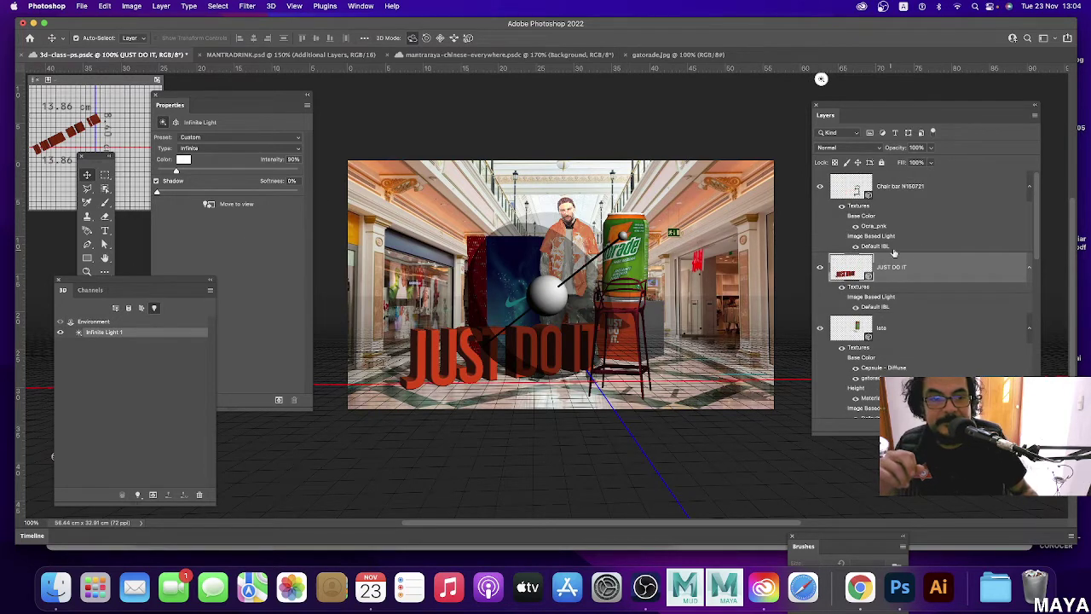
scroll(1038, 247, "down", 3)
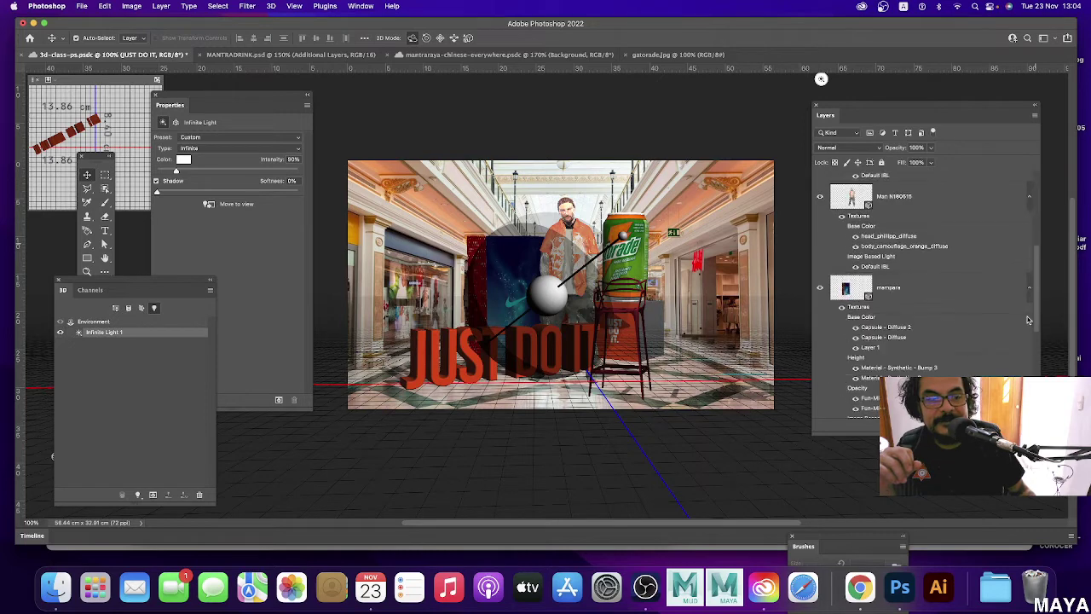
scroll(1038, 247, "down", 2)
scroll(1038, 247, "down", 3)
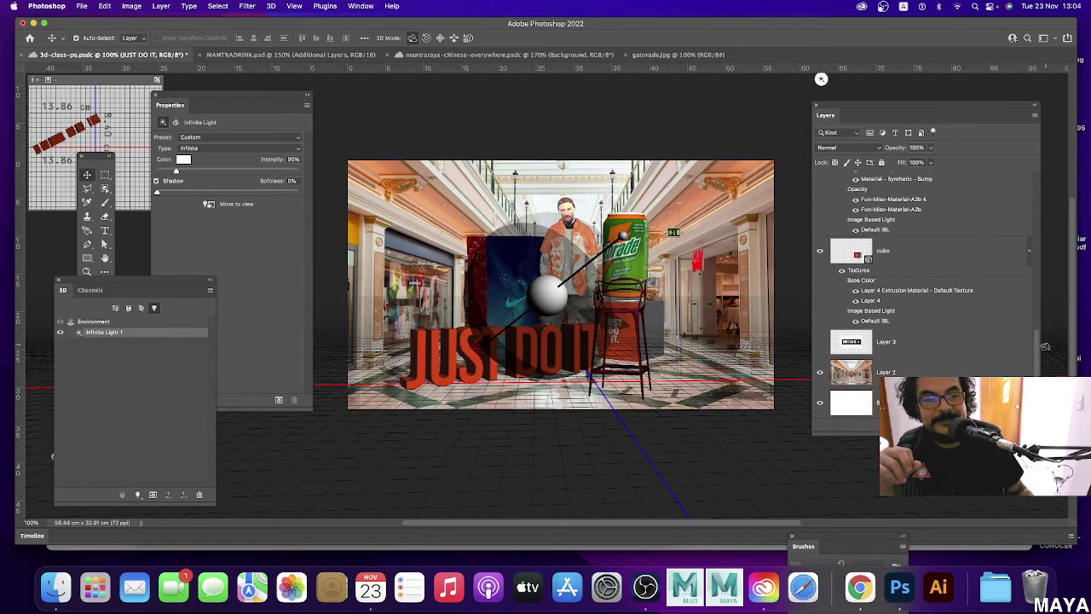
scroll(1025, 234, "up", 3)
scroll(1024, 234, "up", 3)
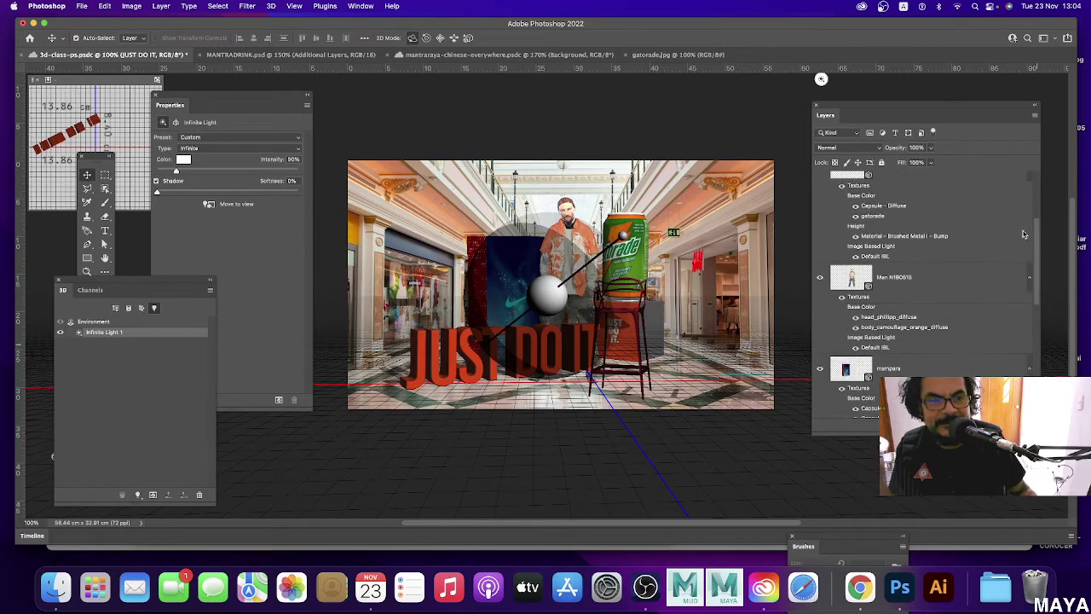
On the Man layer, check the scene's environment lighting and body mesh render.
left_click(928, 288)
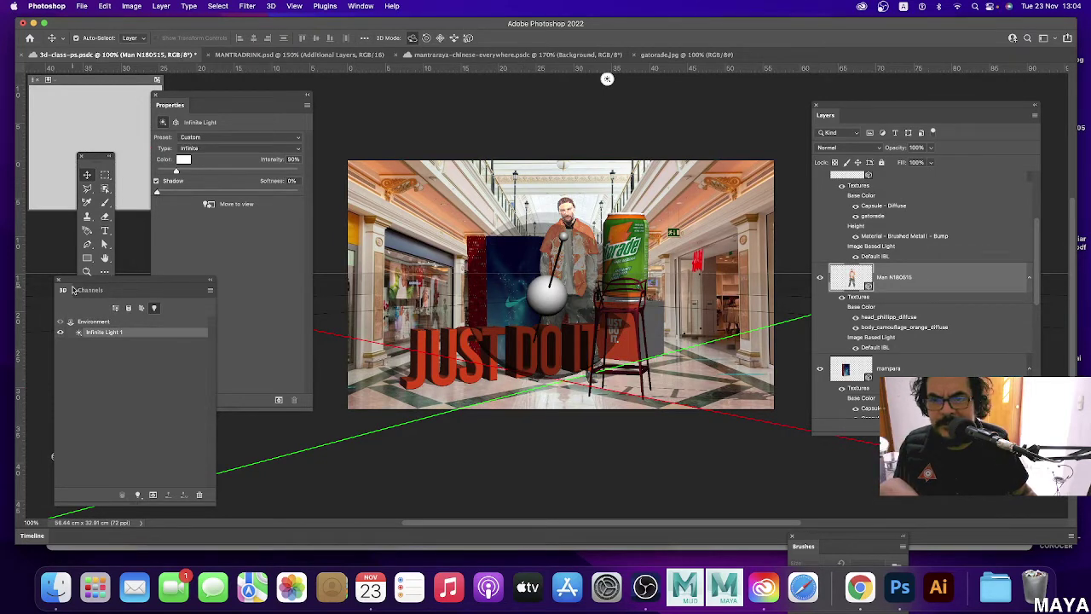
left_click(98, 322)
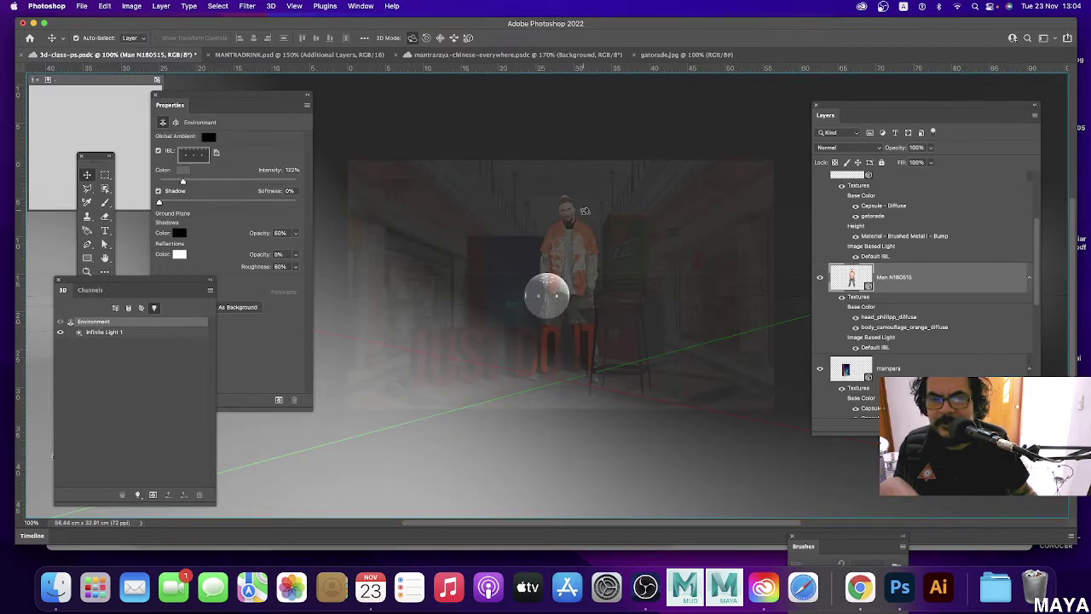
left_click(115, 307)
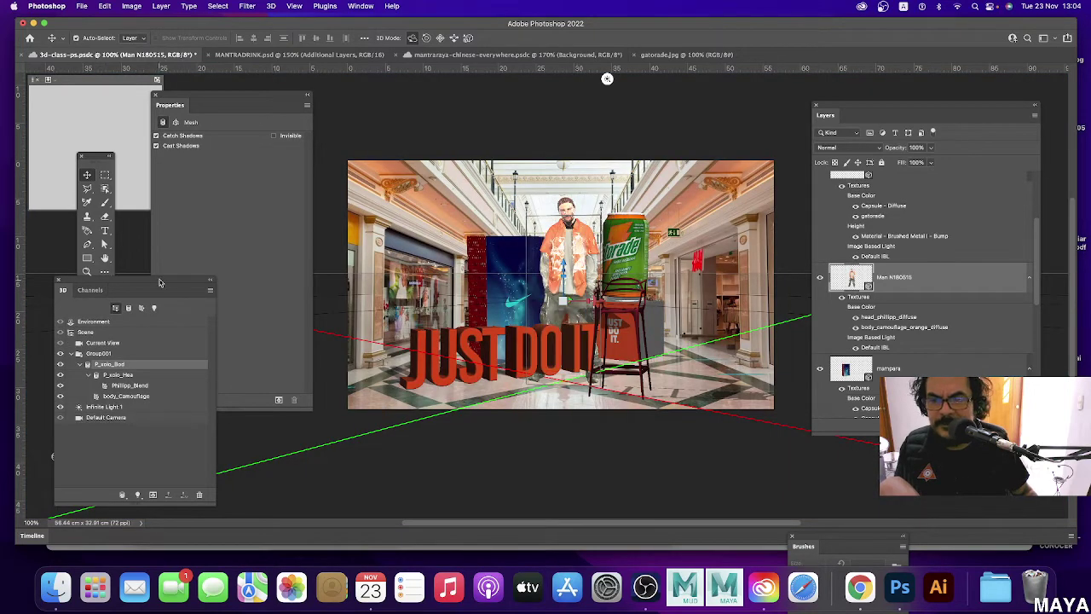
left_click_drag(159, 282, 229, 224)
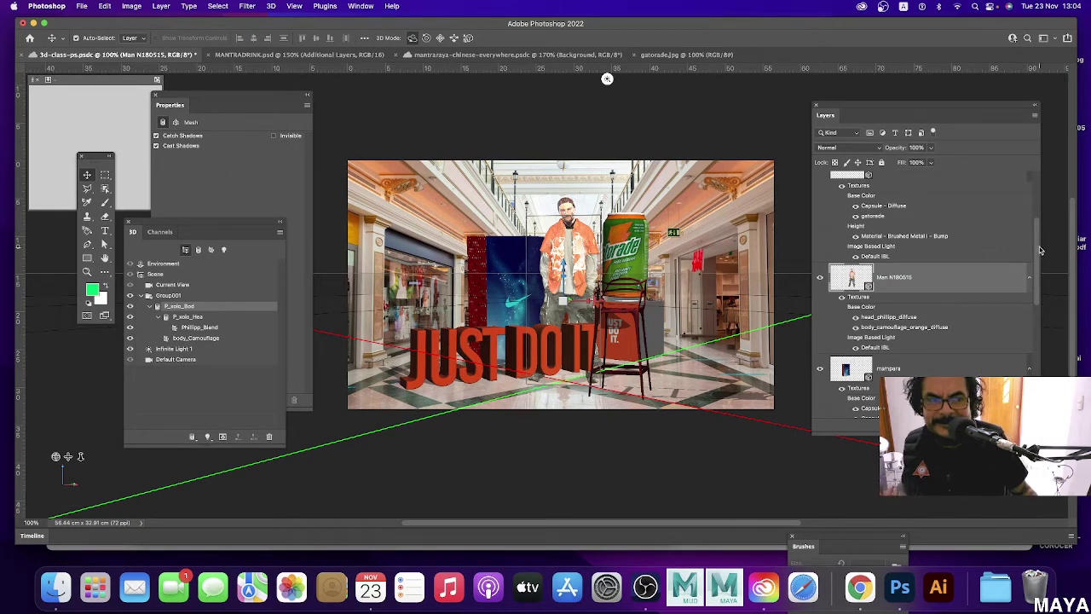
scroll(998, 222, "up", 5)
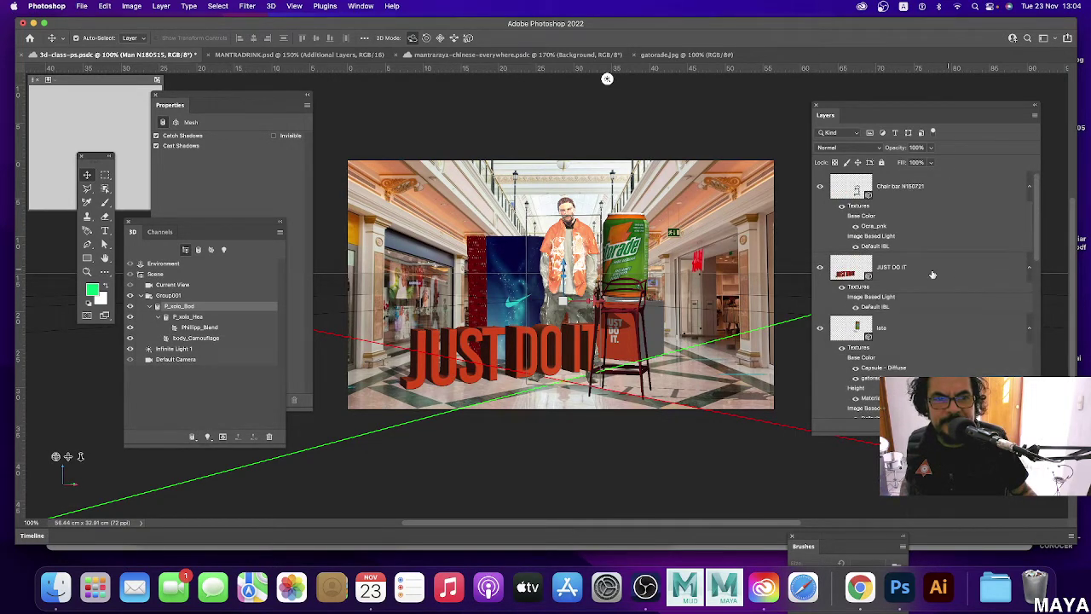
Drag the JUST DO IT text left along its X axis into the foreground.
left_click(932, 271)
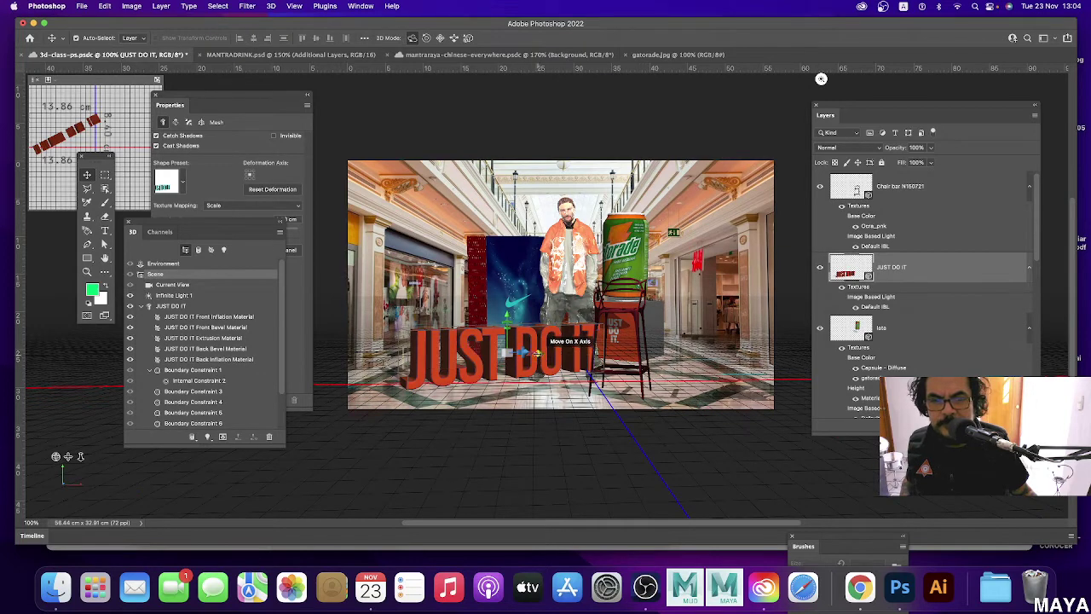
mouse_move(537, 354)
left_mouse_down()
mouse_move(492, 351)
mouse_move(508, 353)
left_mouse_up()
left_click(821, 78)
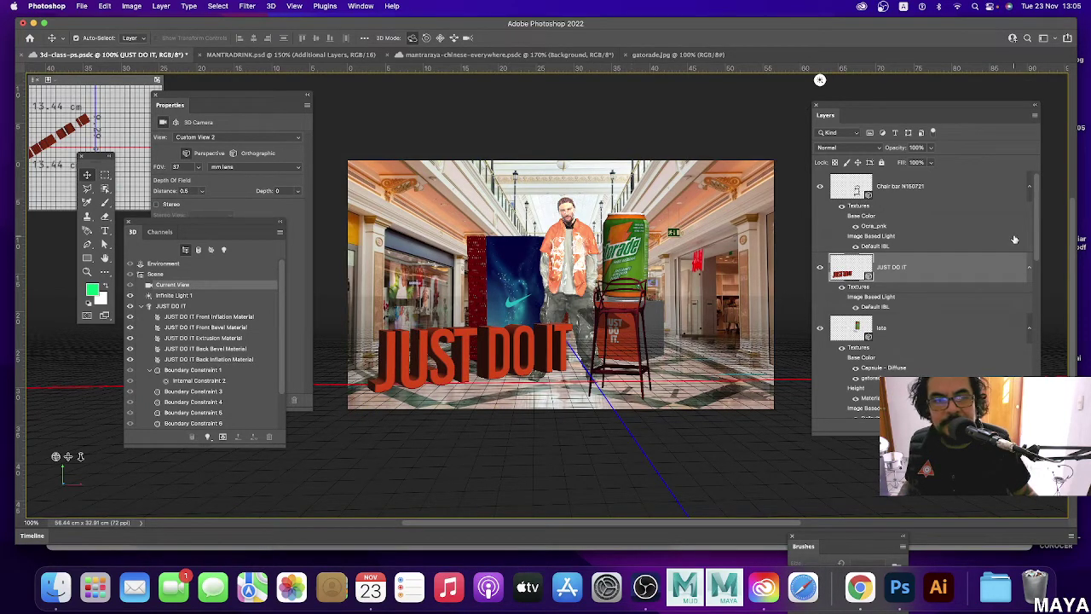
left_click(903, 187)
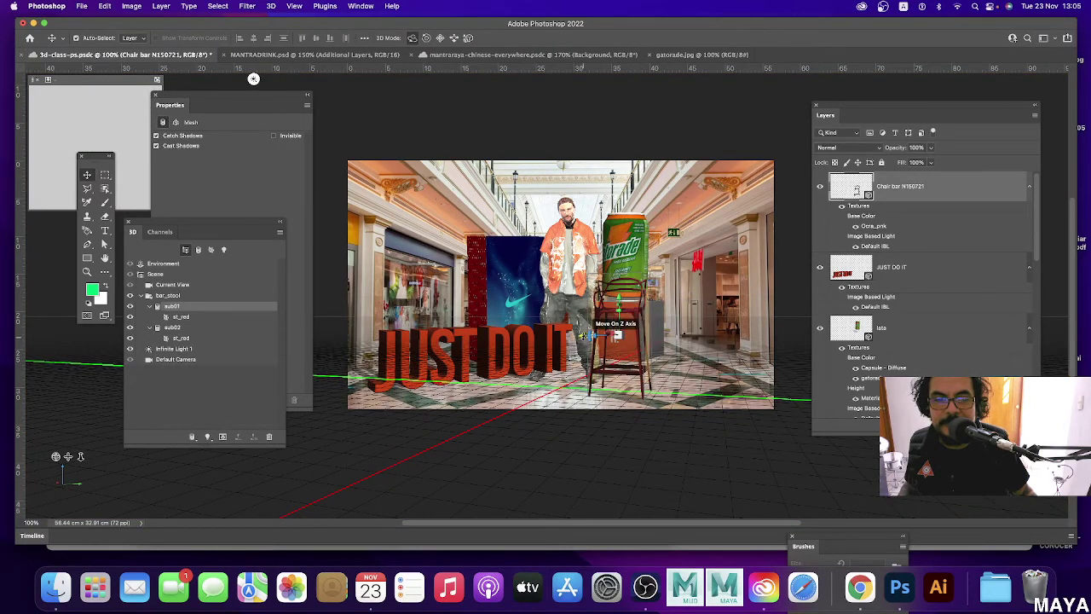
Reposition the whole bar_stool object beside the Gatorade can, ending at X -25.23 cm.
left_click_drag(594, 338, 628, 337)
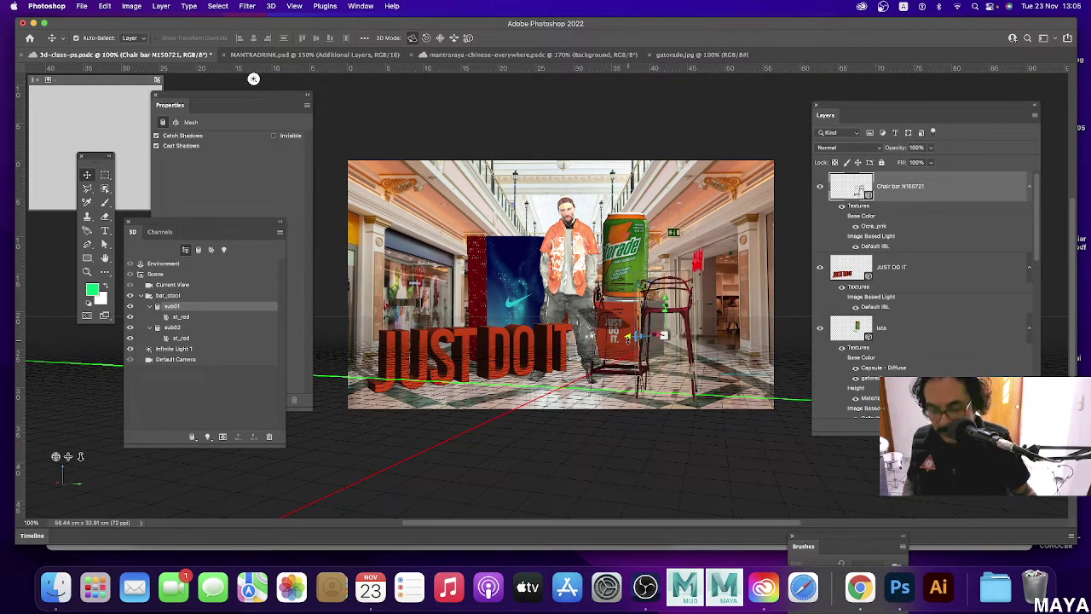
key("super+z")
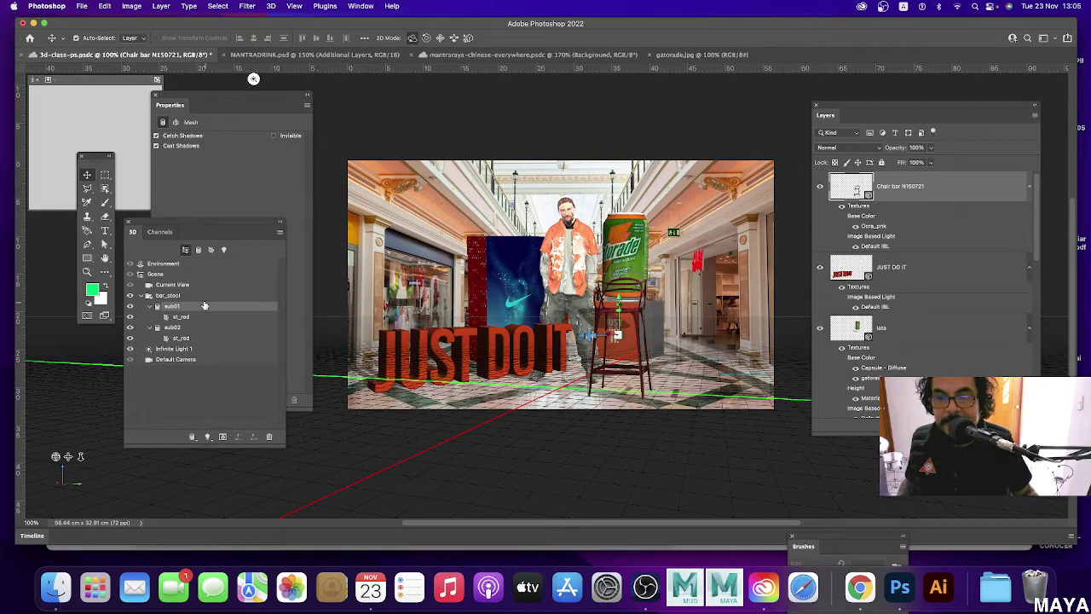
left_click(175, 295)
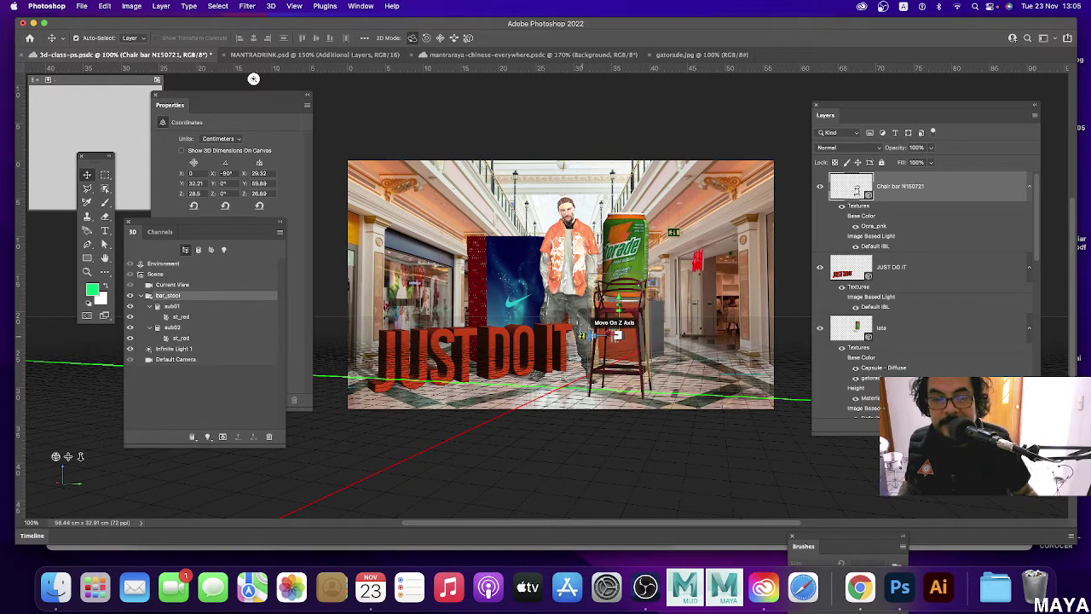
left_click_drag(607, 336, 693, 324)
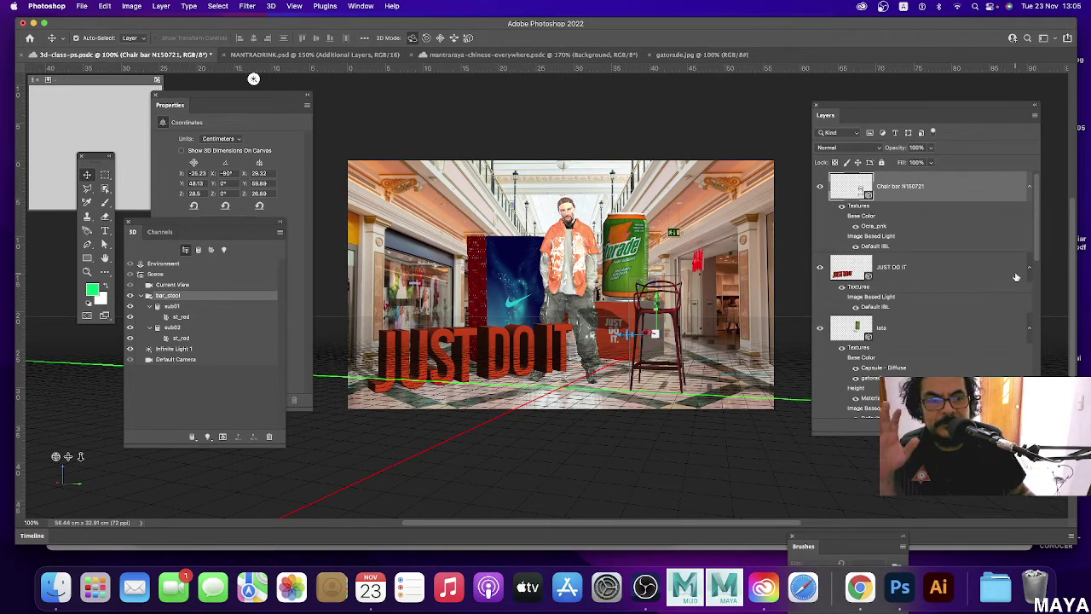
left_click_drag(1038, 252, 1038, 295)
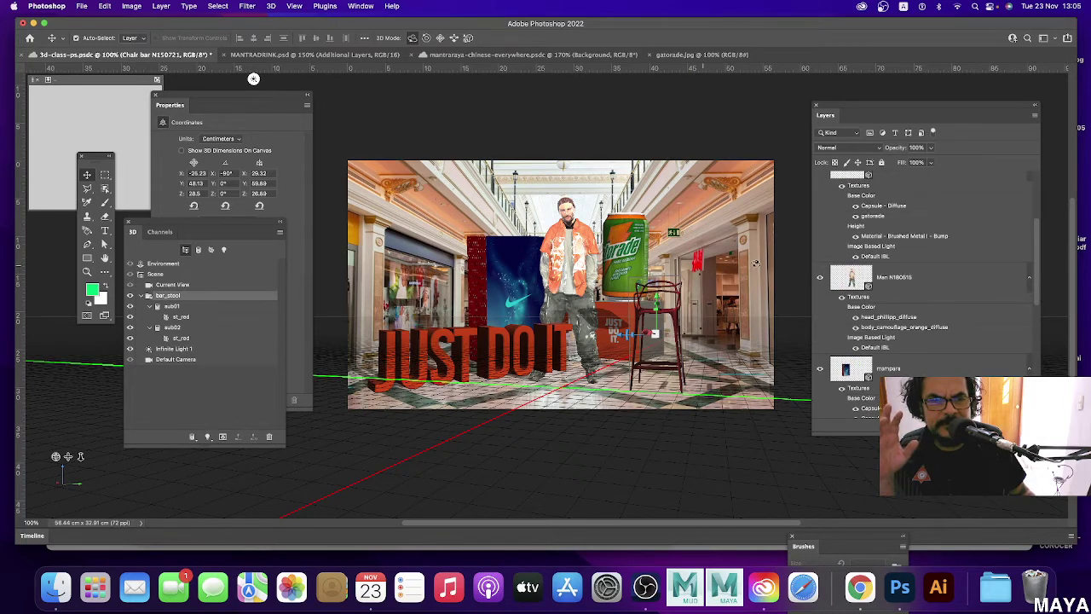
left_click(899, 277)
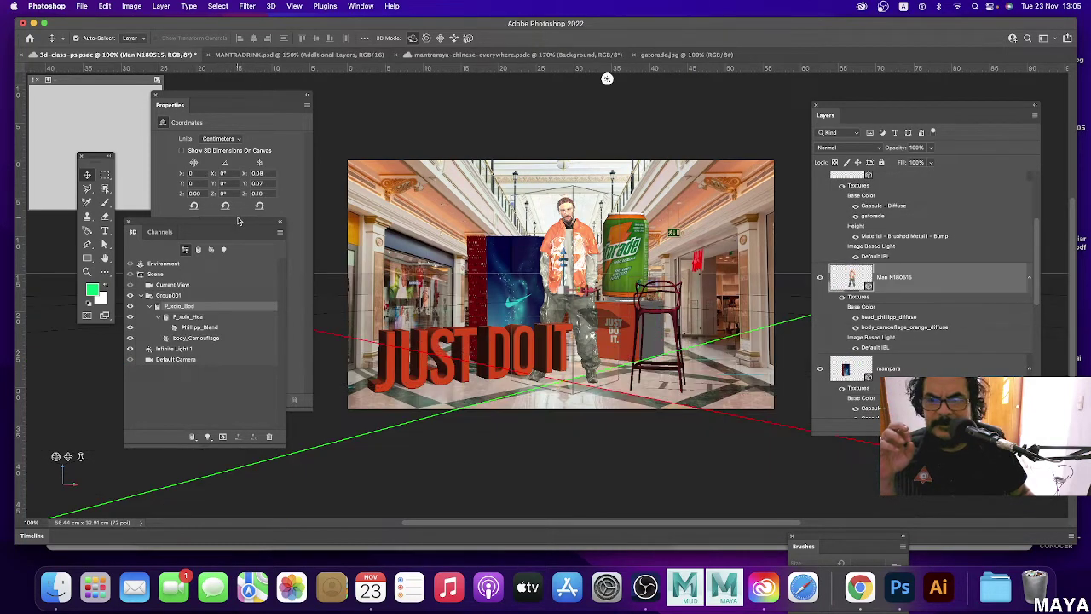
left_click_drag(243, 227, 235, 203)
left_click_drag(144, 189, 152, 185)
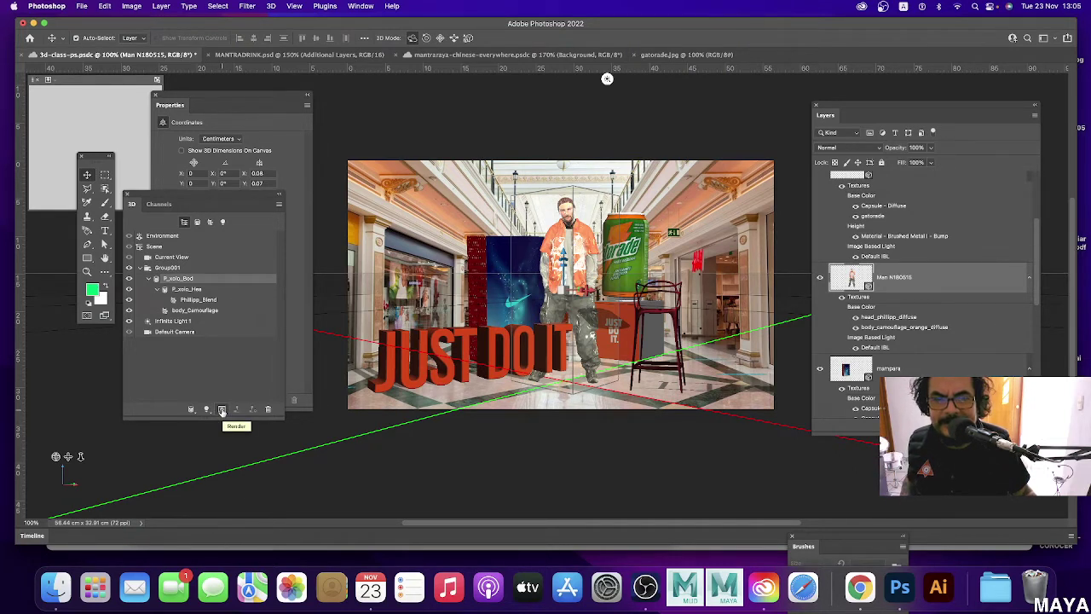
left_click(222, 410)
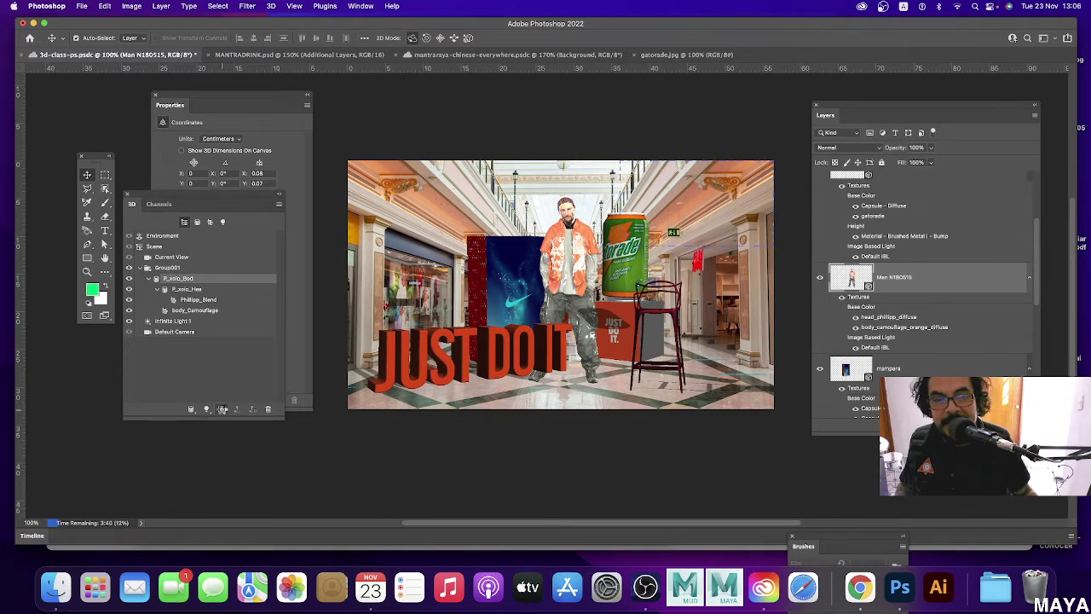
left_click(222, 409)
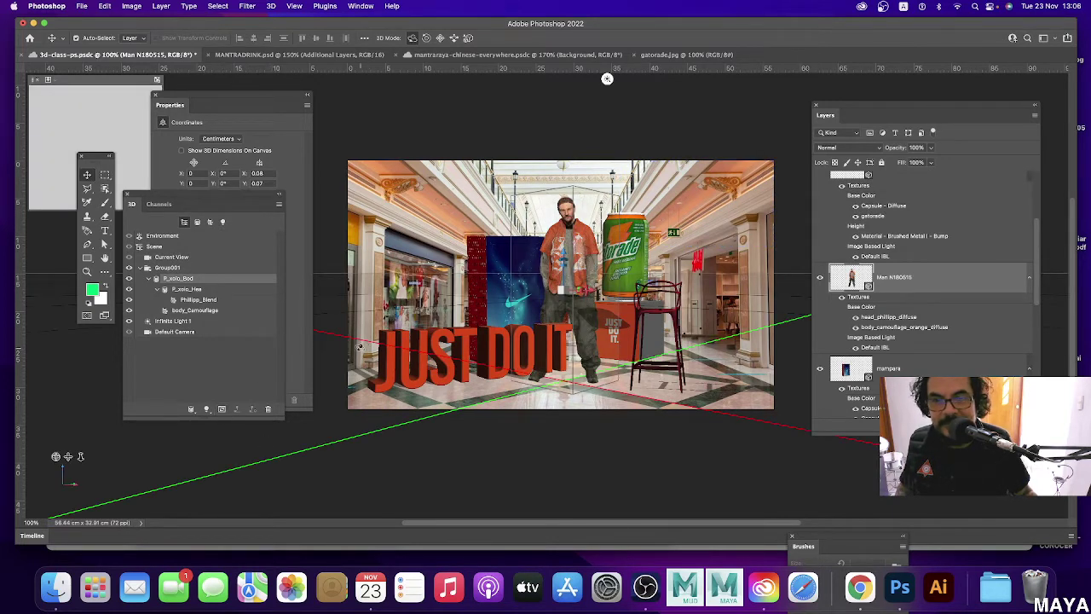
Browse the 3D panel's environment, body mesh, lights, camera and scene entries.
left_click(164, 237)
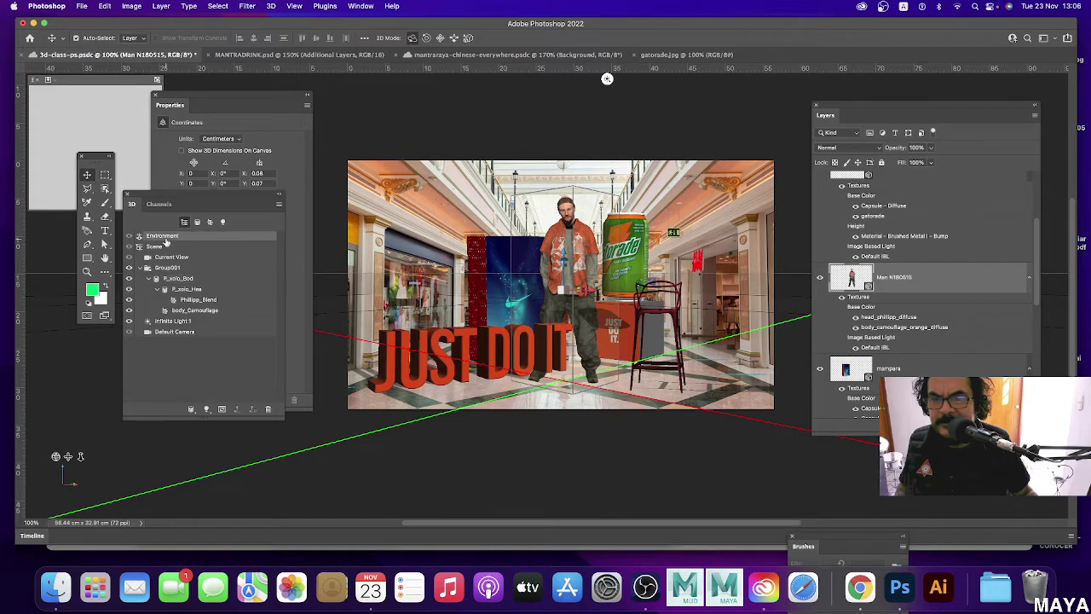
left_click(265, 132)
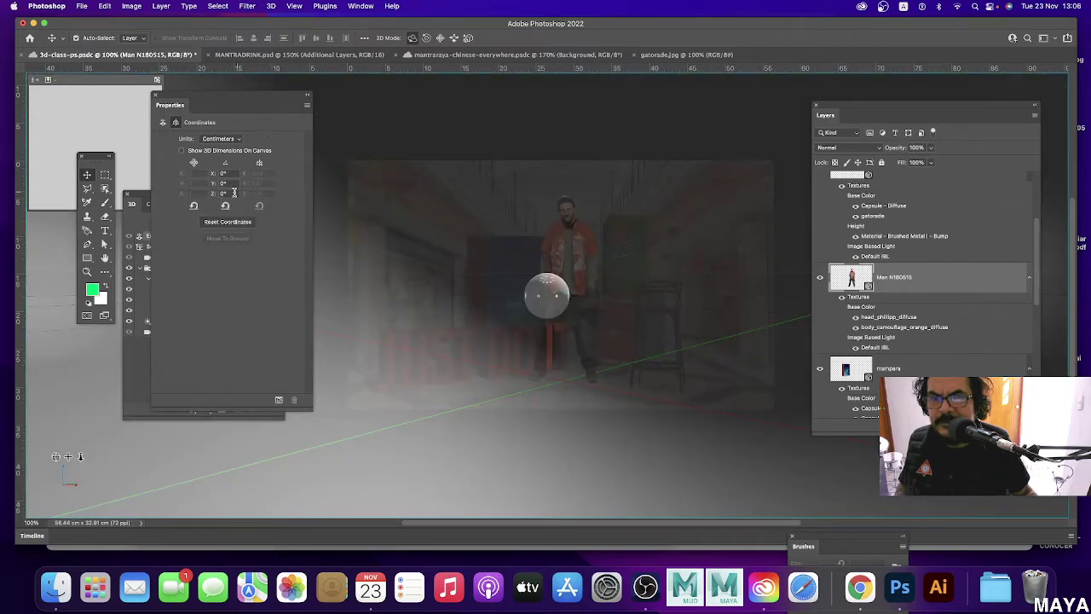
left_click(140, 197)
left_click(168, 260)
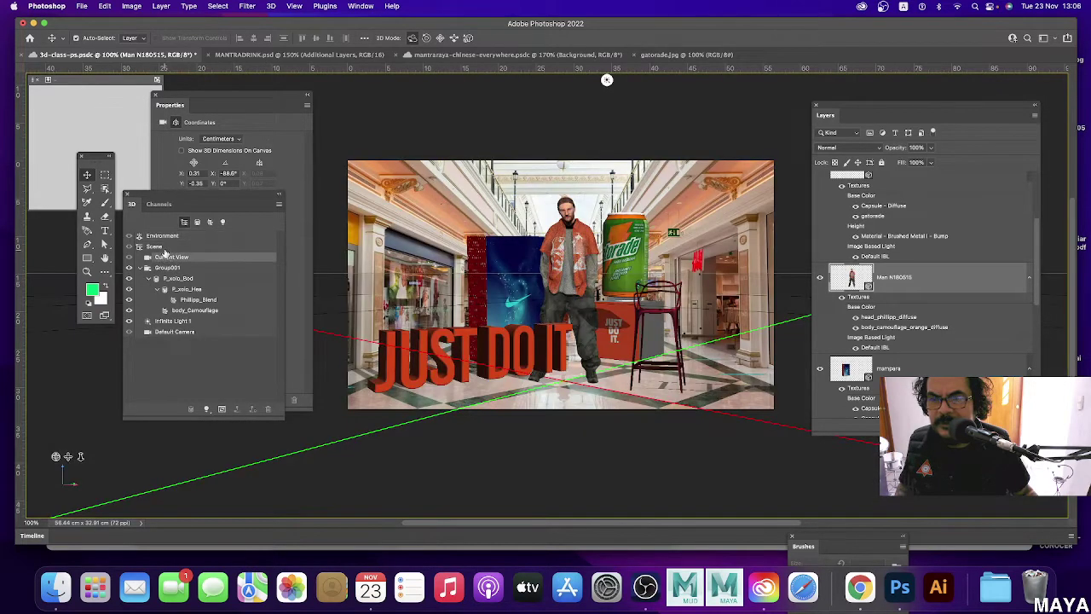
left_click(167, 237)
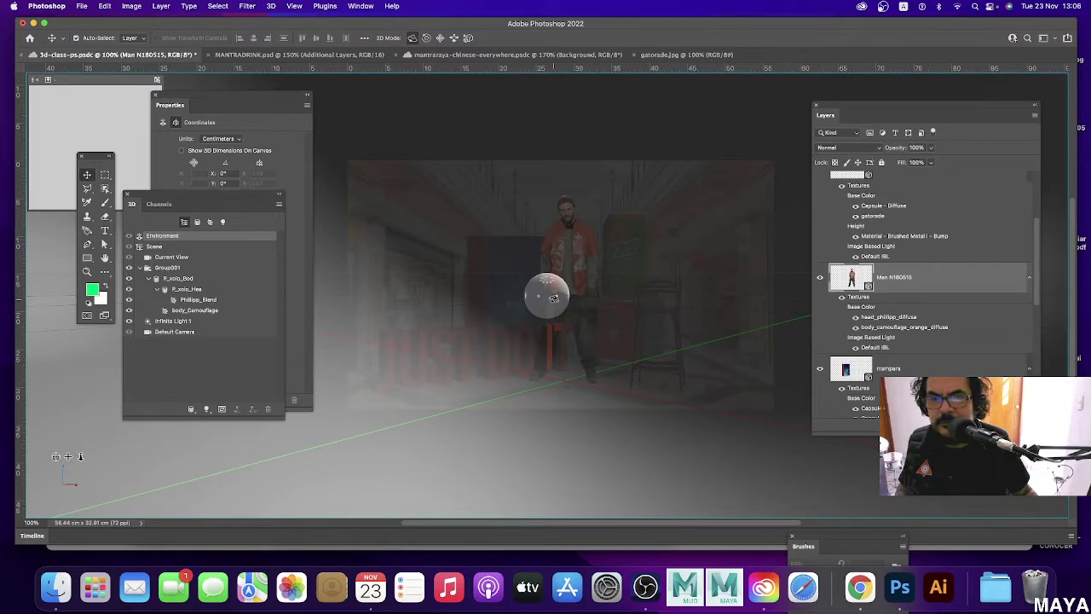
left_click(178, 278)
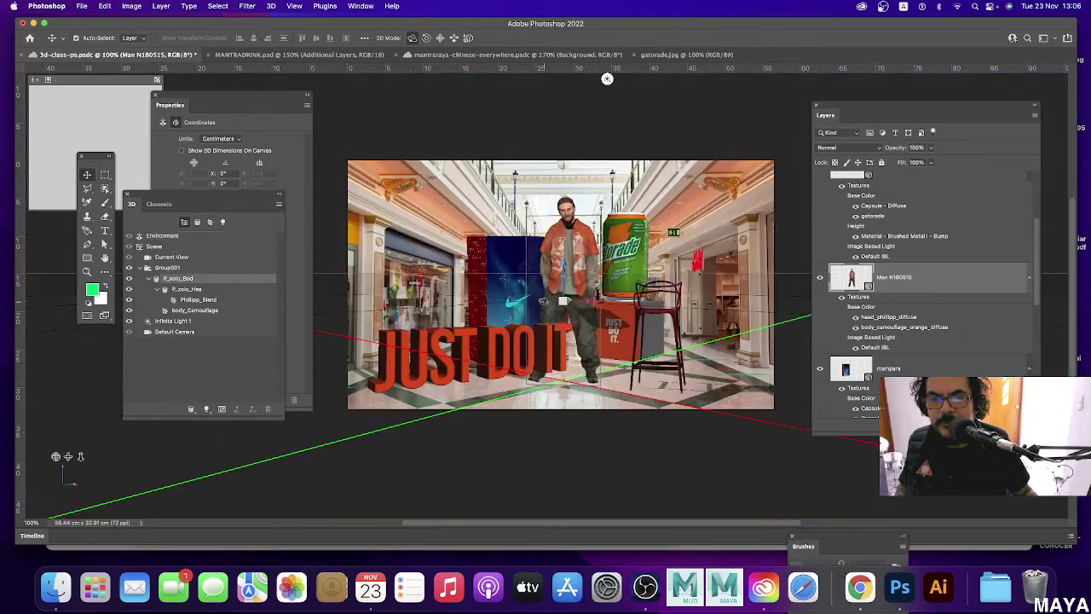
left_click(222, 221)
left_click(167, 247)
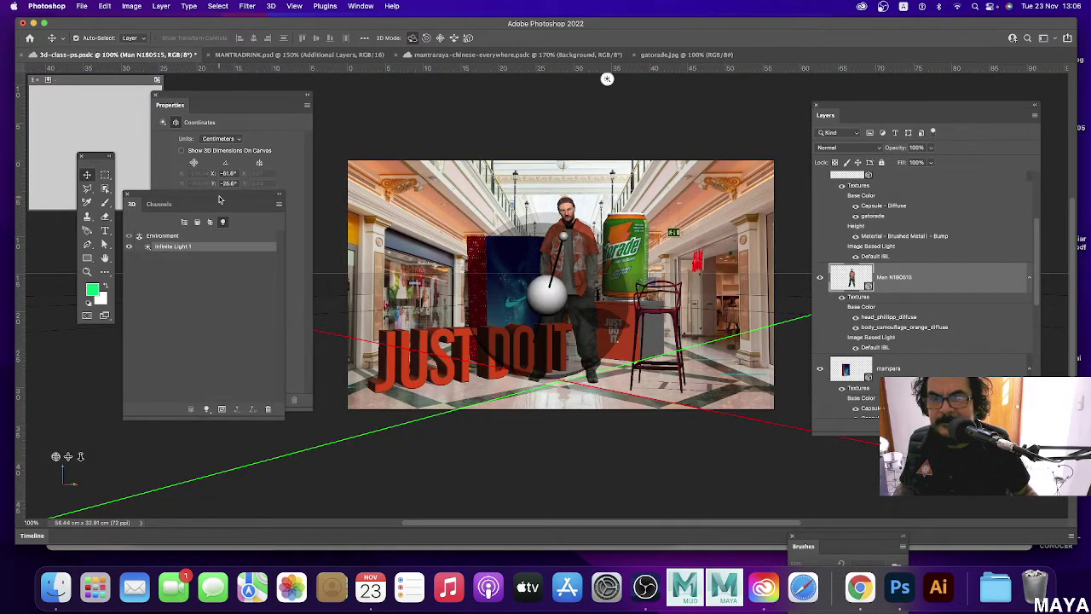
left_click_drag(220, 198, 235, 225)
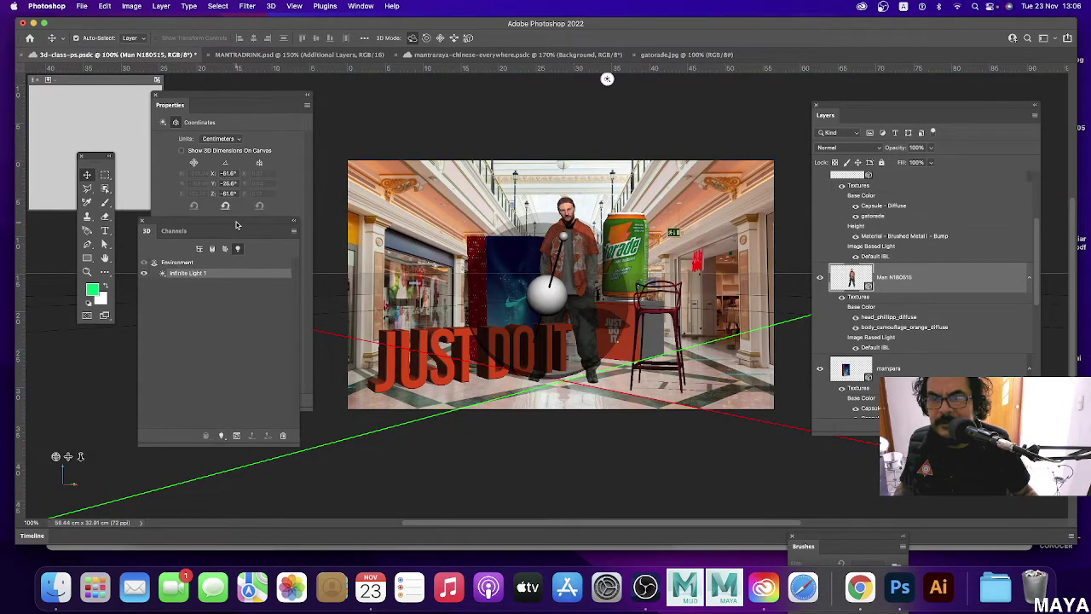
left_click(201, 249)
left_click(197, 296)
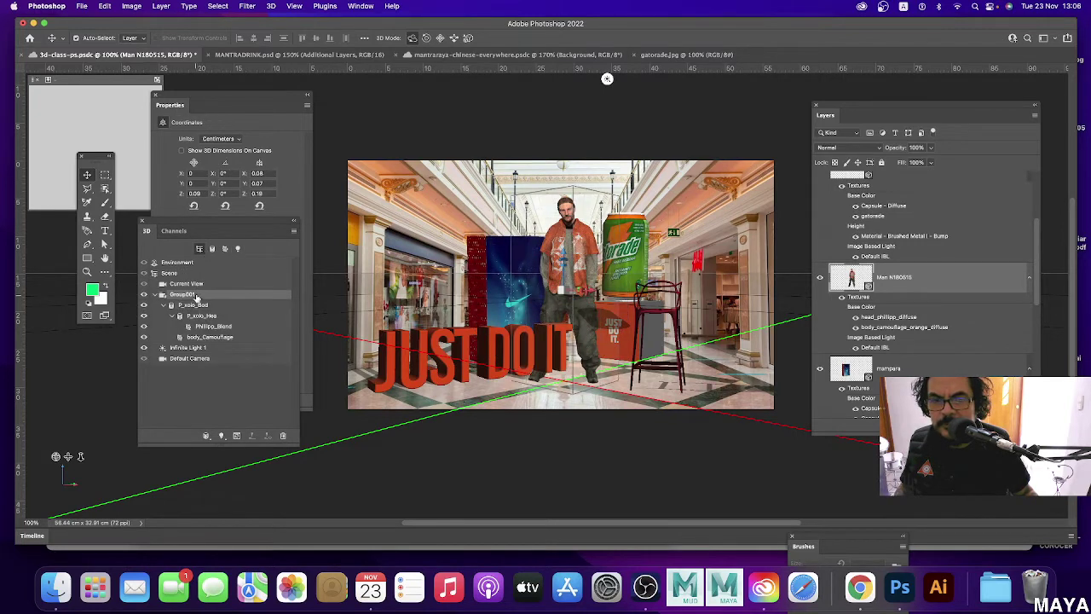
left_click(194, 285)
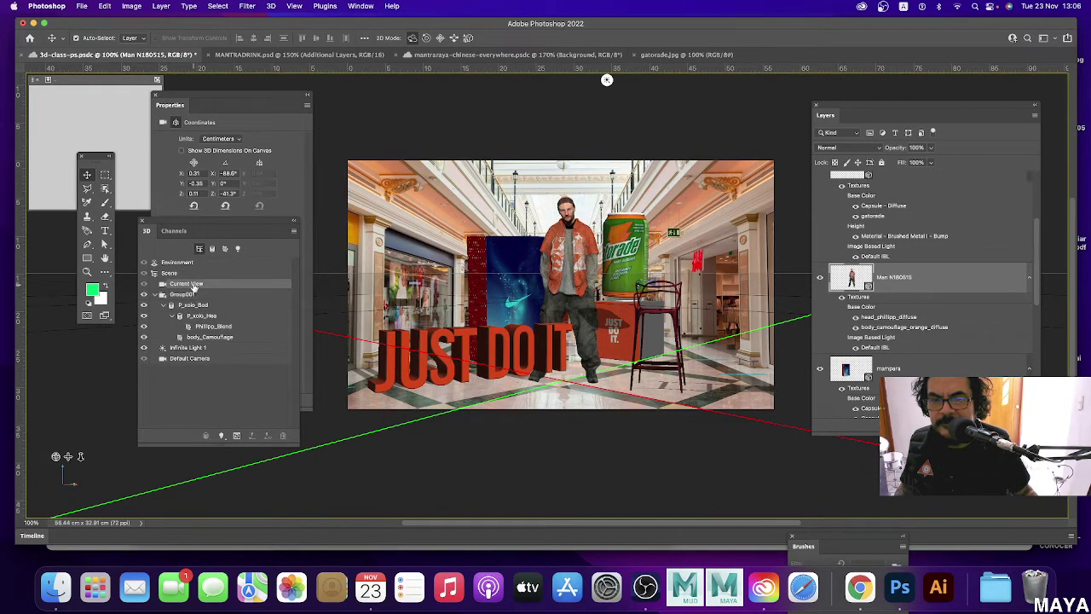
left_click(170, 273)
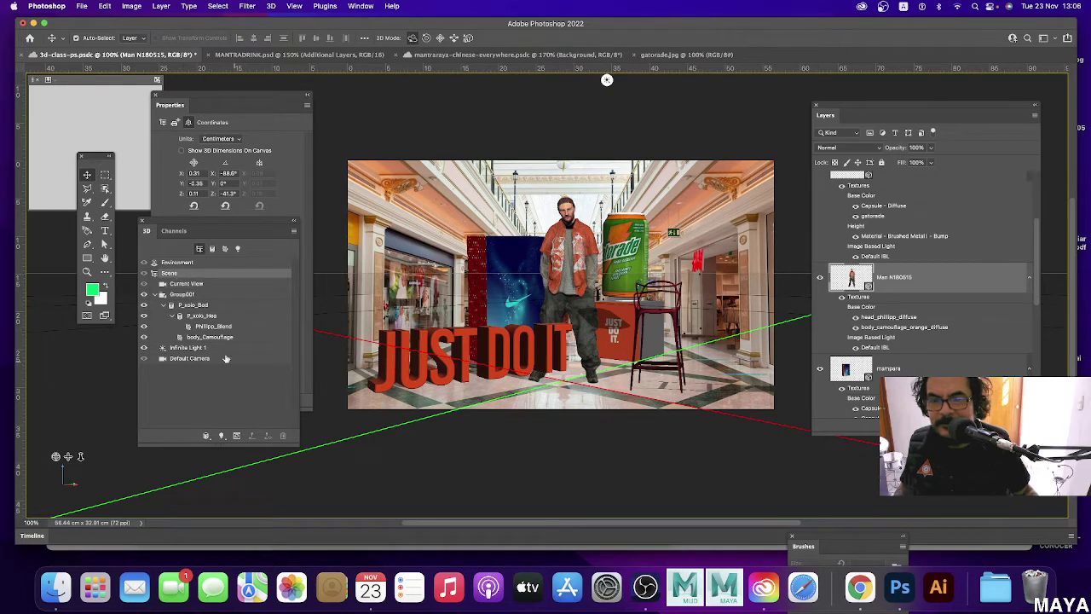
Lower Infinite Light 1's intensity and swing its direction further to the left.
left_click(199, 350)
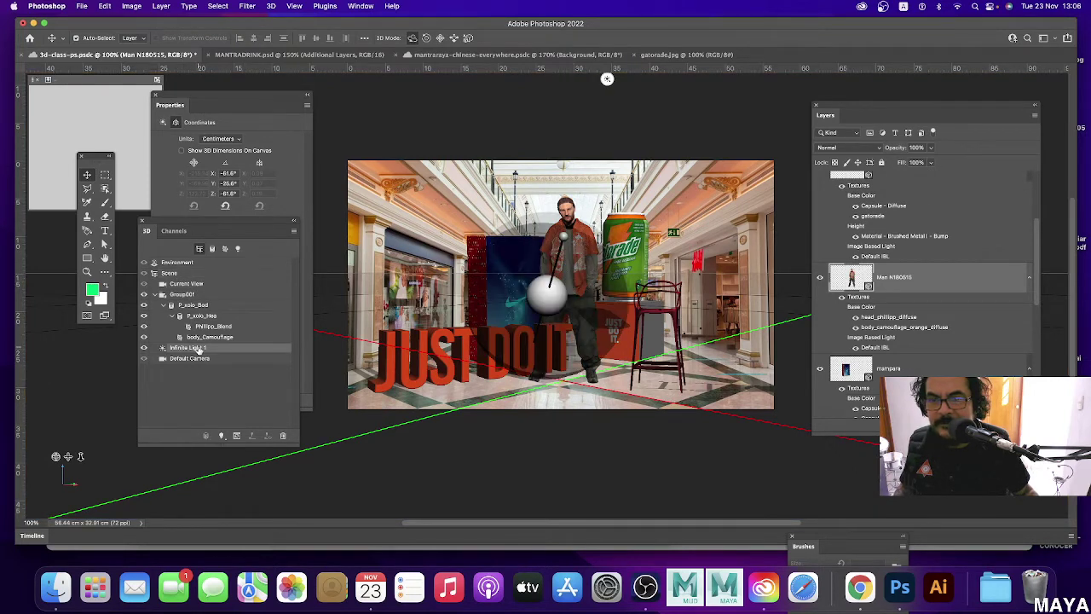
left_click(162, 124)
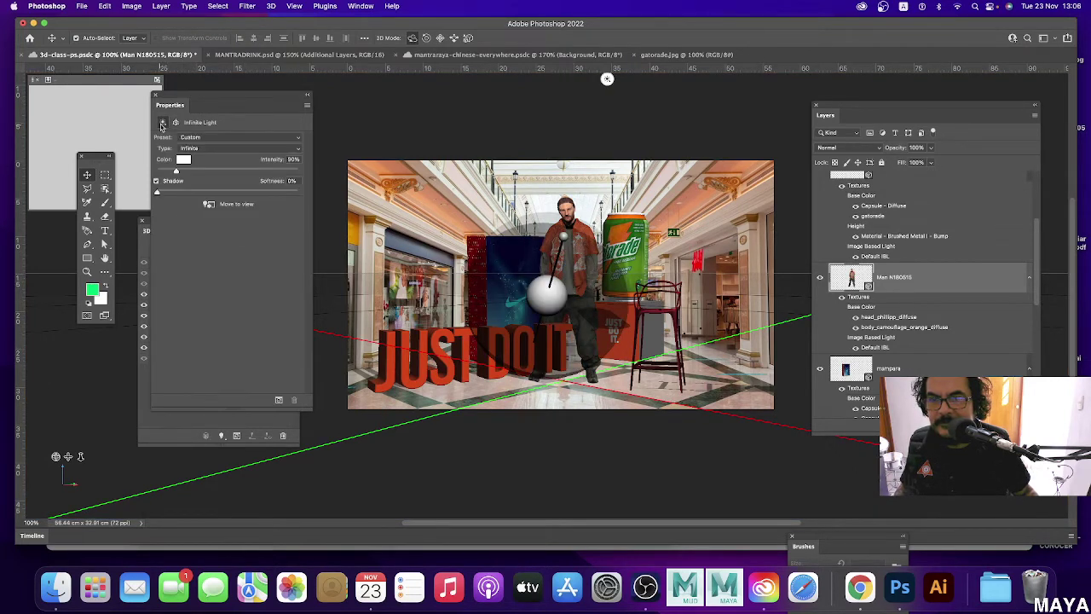
left_click_drag(173, 173, 168, 172)
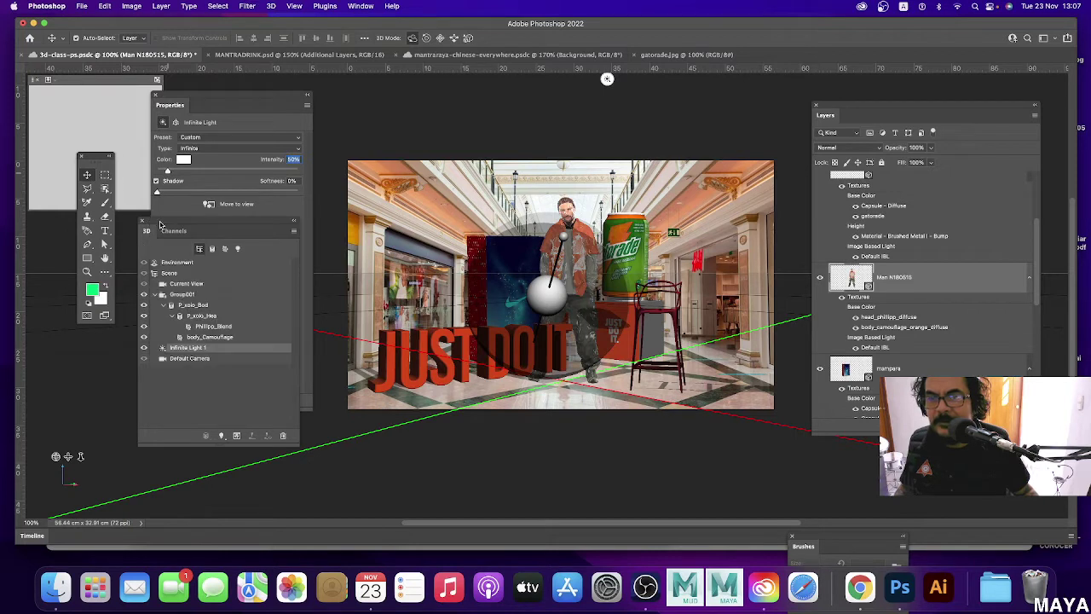
left_click_drag(146, 230, 134, 254)
left_click_drag(607, 79, 515, 79)
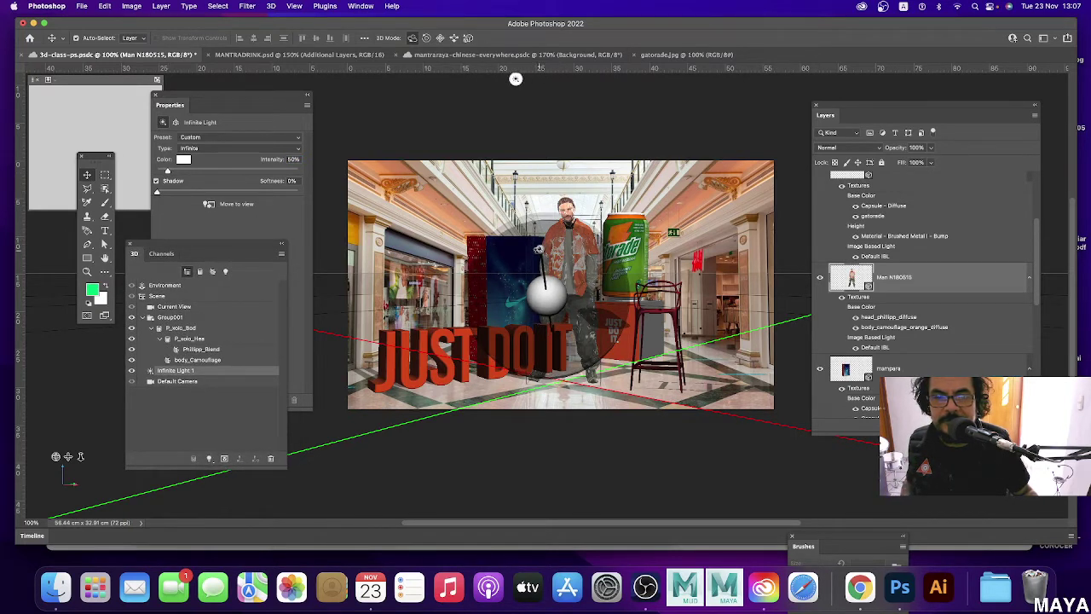
left_click_drag(255, 250, 277, 227)
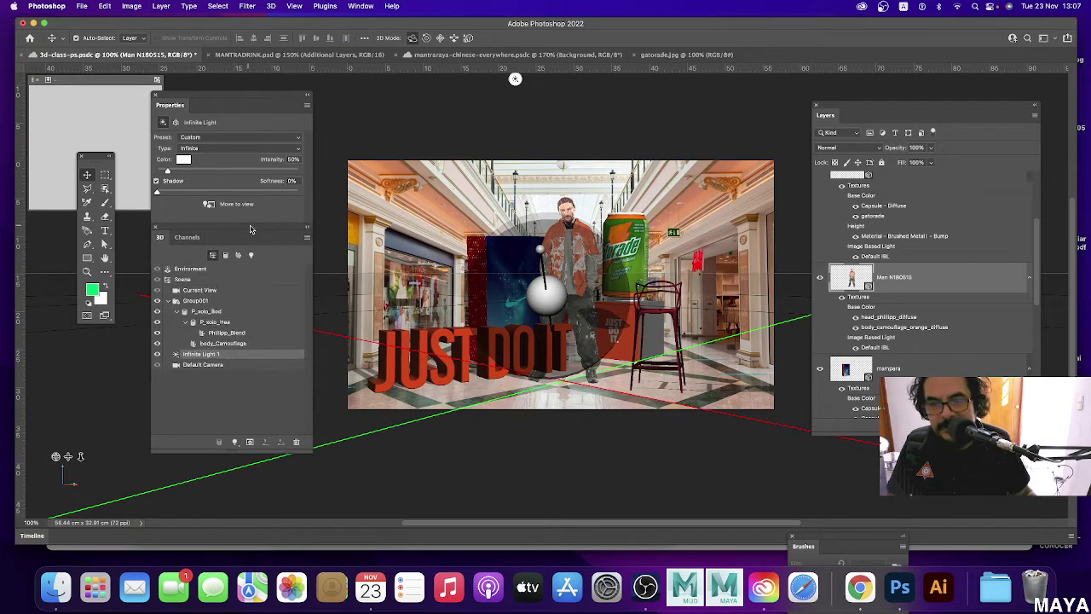
left_click_drag(168, 230, 187, 240)
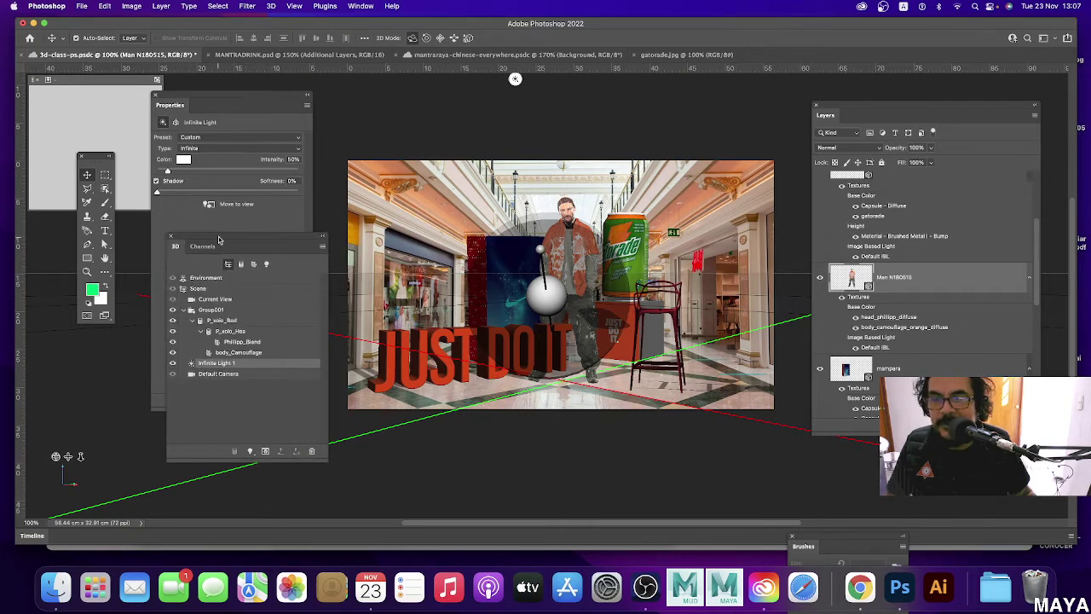
left_click(214, 291)
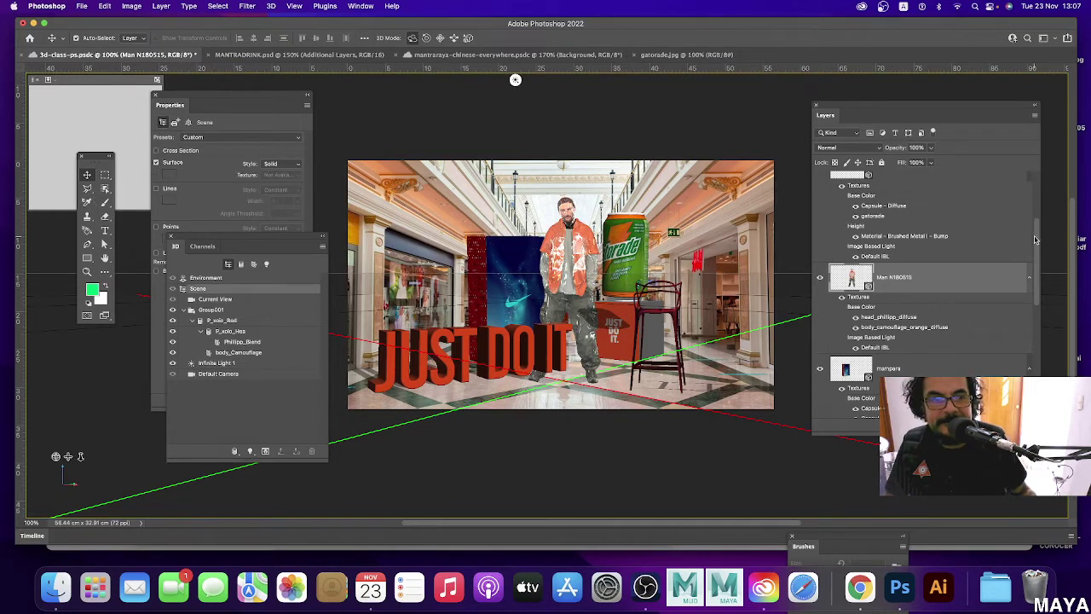
left_click_drag(1038, 239, 1037, 192)
left_click(507, 350)
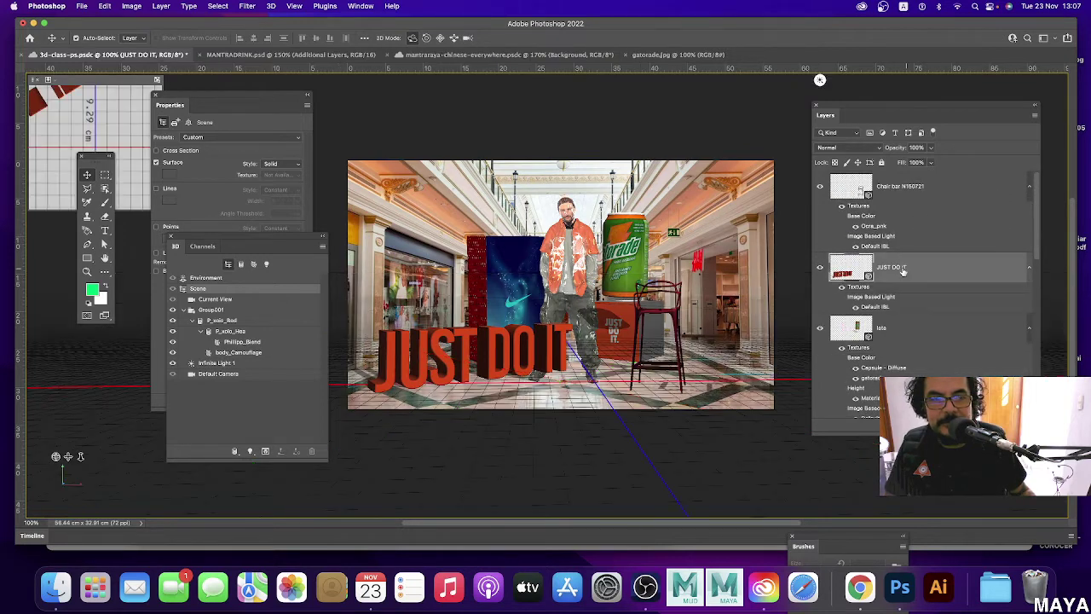
left_click(507, 349)
left_click_drag(479, 316, 480, 332)
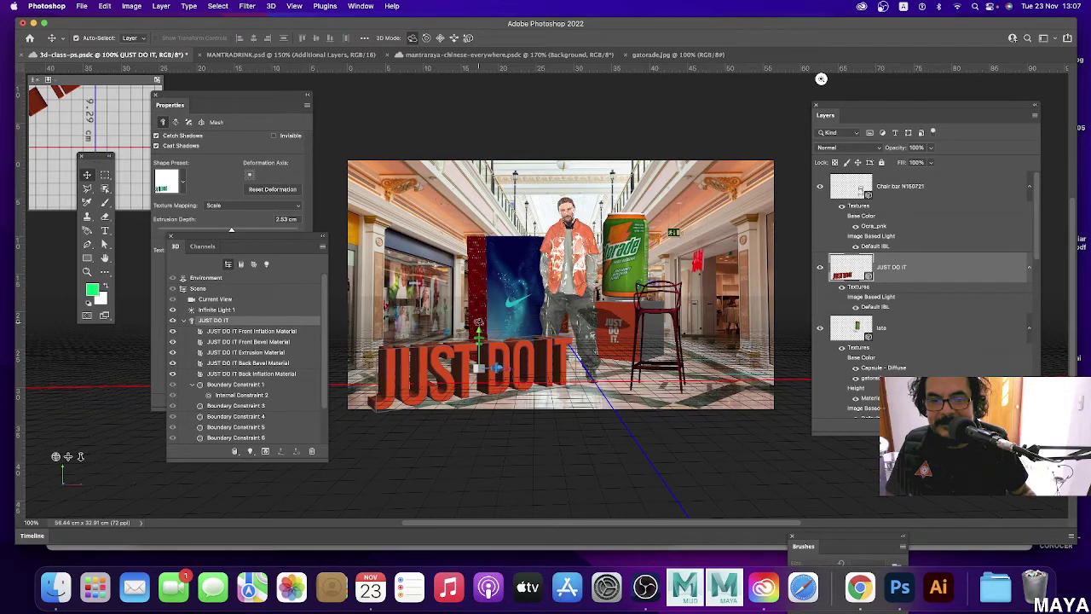
left_click(238, 130)
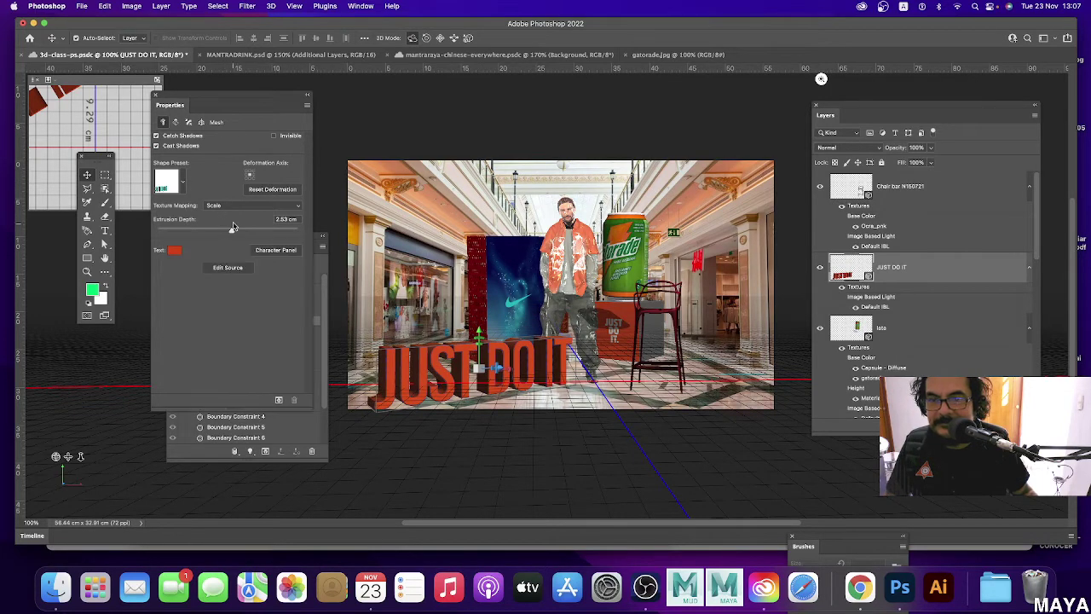
left_click(326, 264)
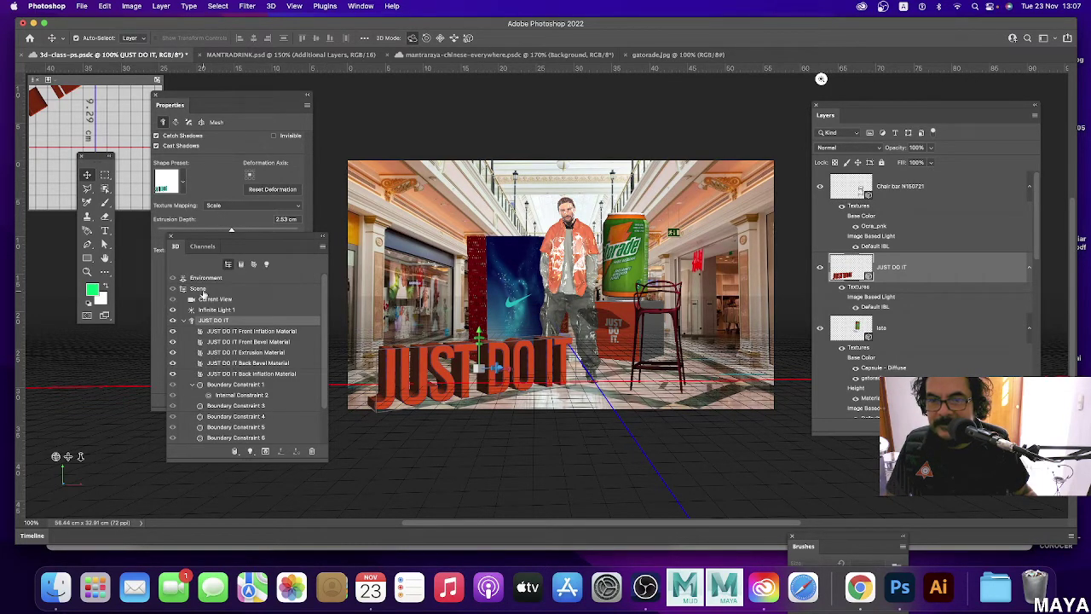
left_click(205, 289)
left_click_drag(236, 241, 214, 217)
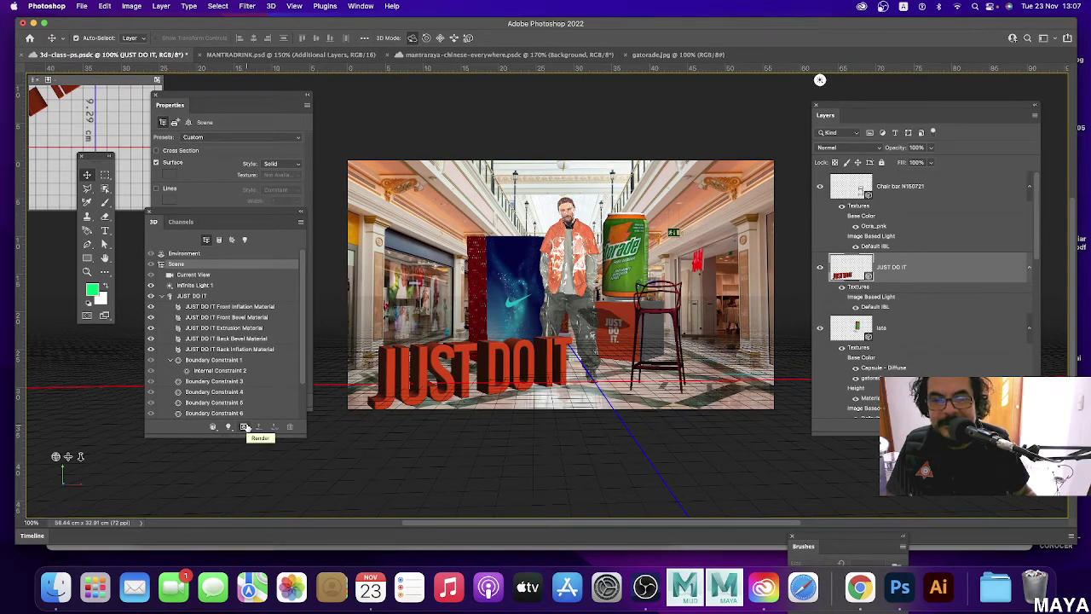
left_click(245, 427)
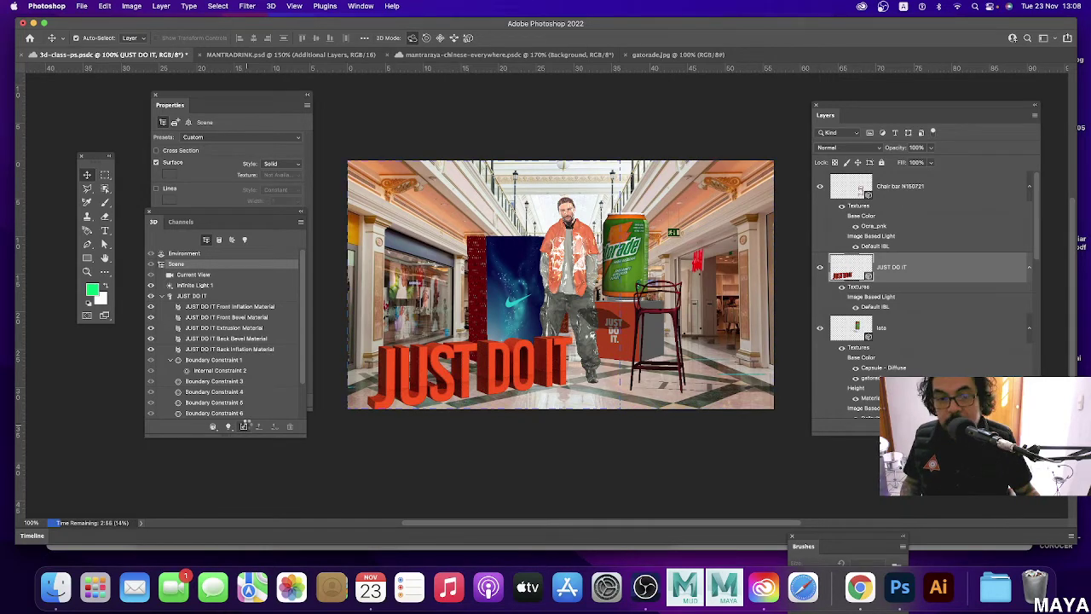
key("Escape")
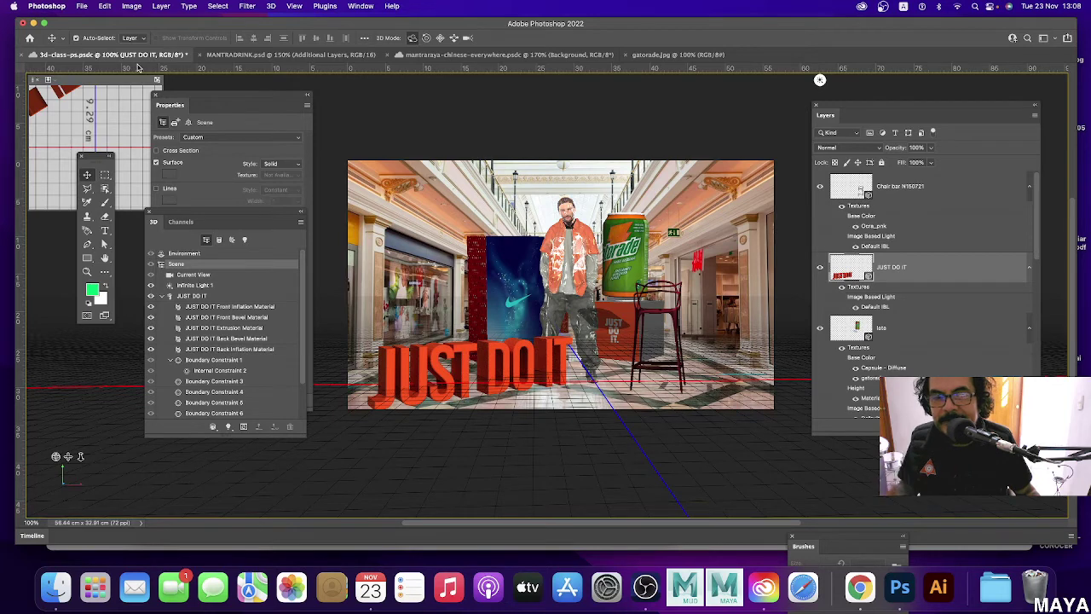
left_click(83, 6)
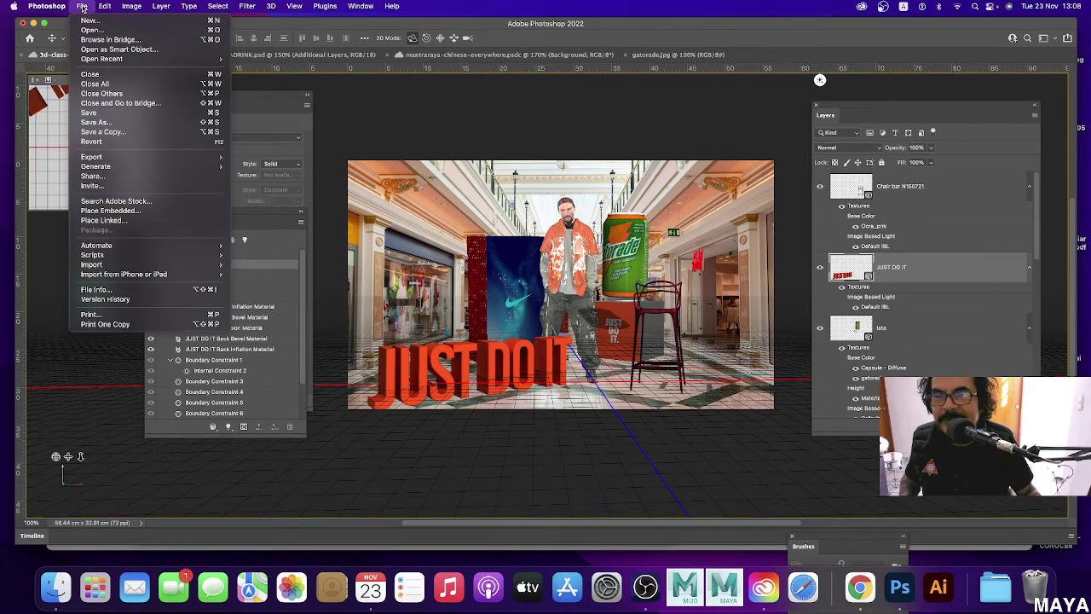
mouse_move(91, 157)
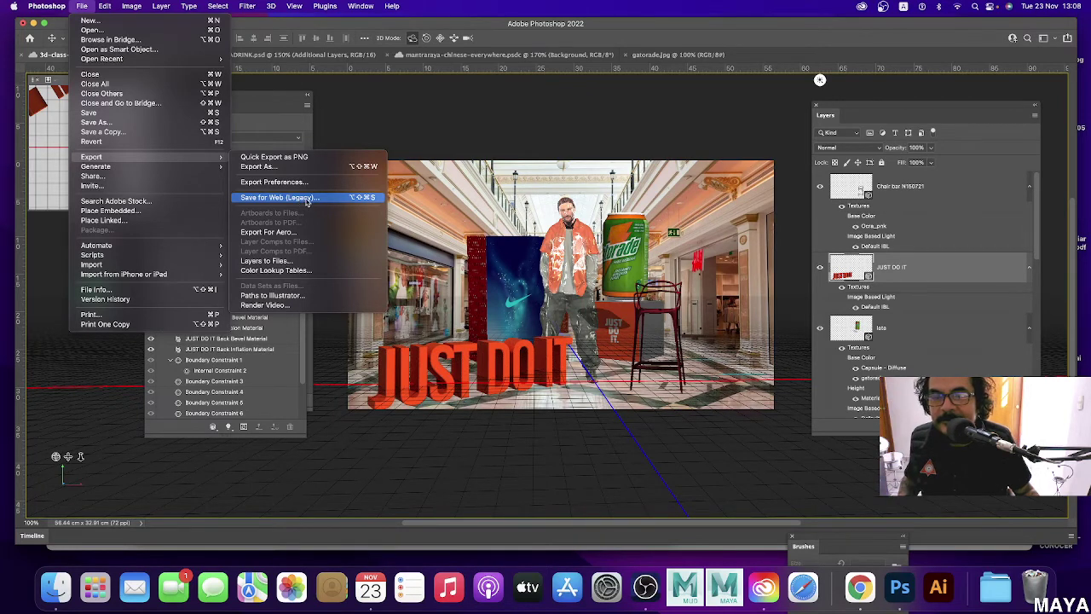
left_click(308, 201)
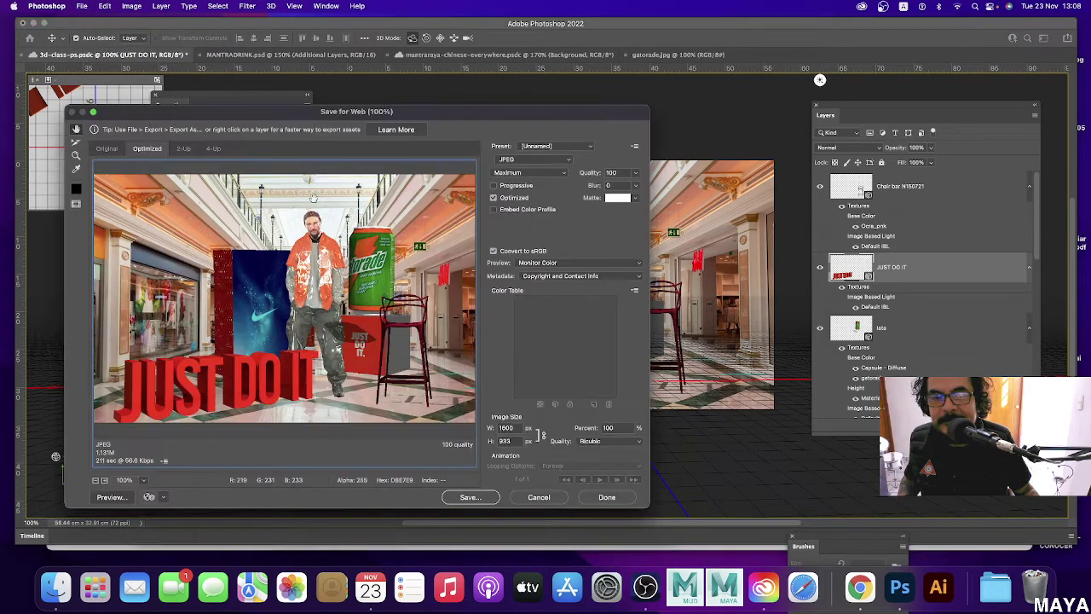
left_click(528, 160)
left_click(514, 130)
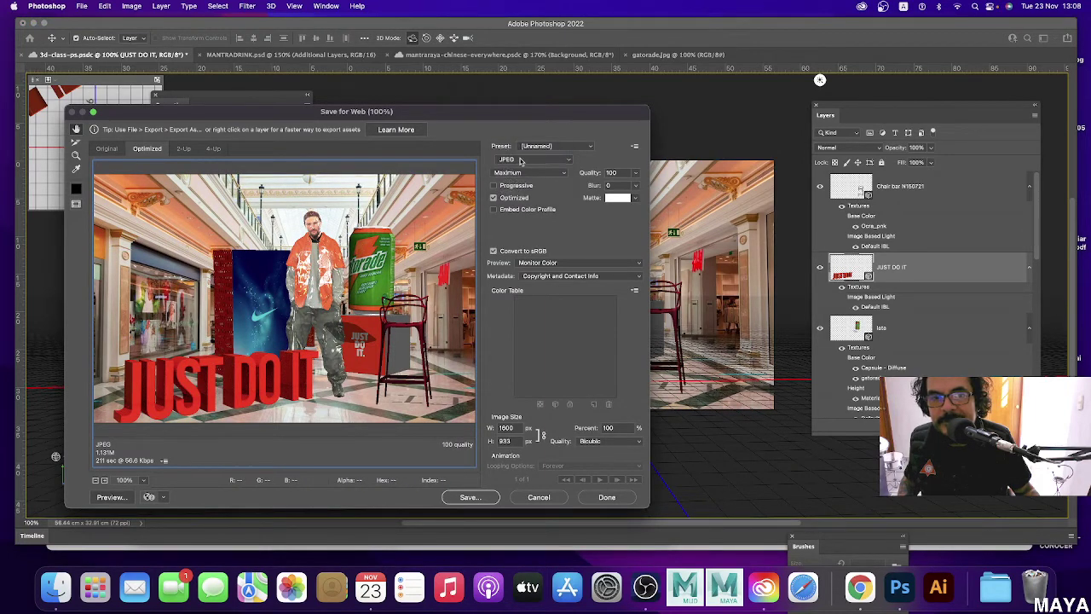
left_click(522, 162)
left_click(518, 150)
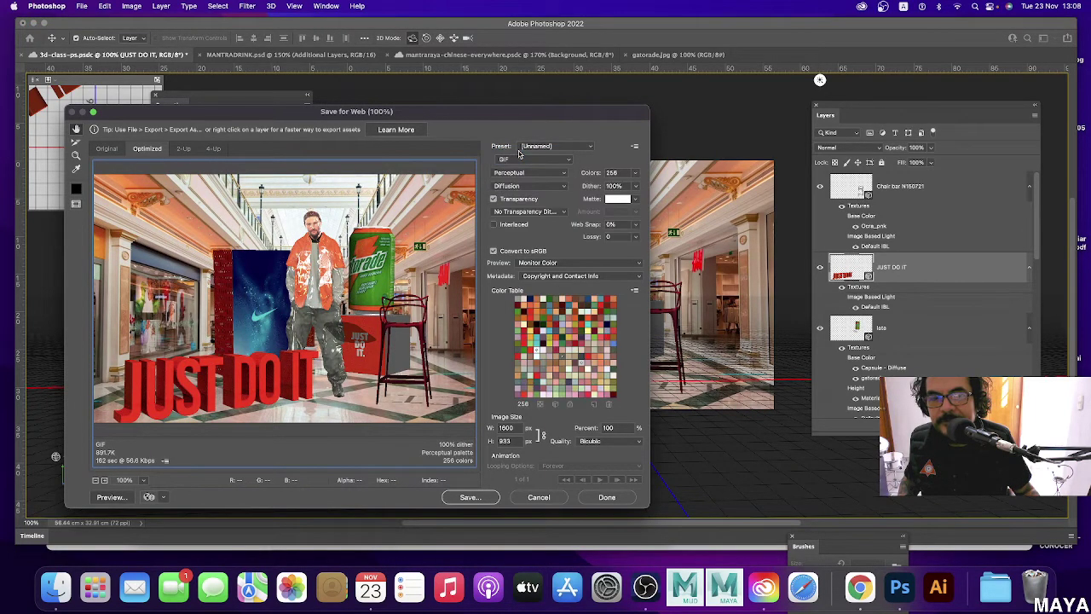
left_click(527, 161)
left_click(528, 171)
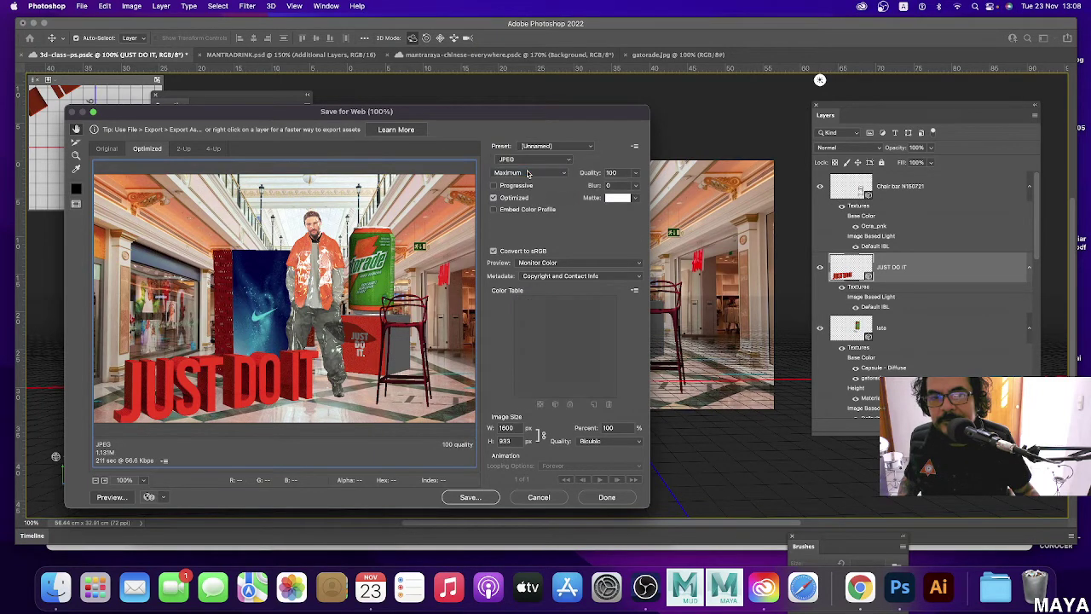
left_click(529, 160)
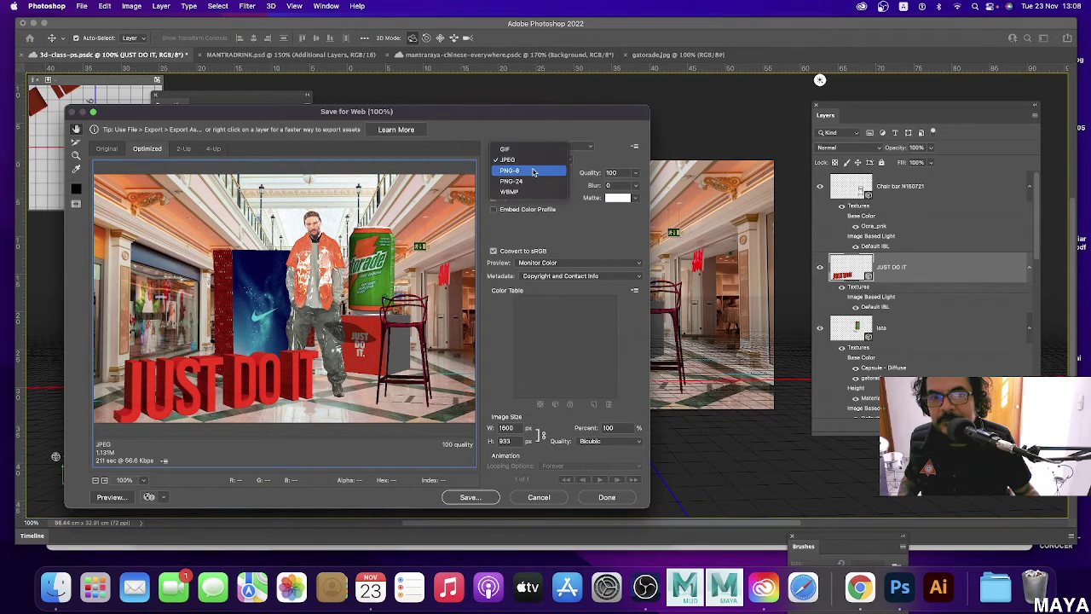
left_click(527, 159)
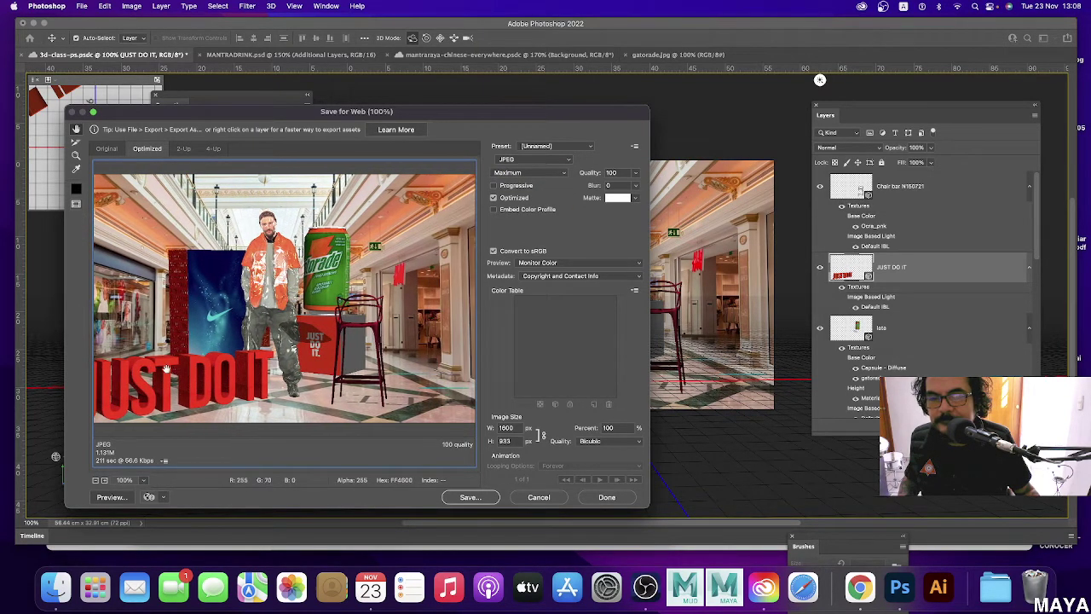
left_click(468, 498)
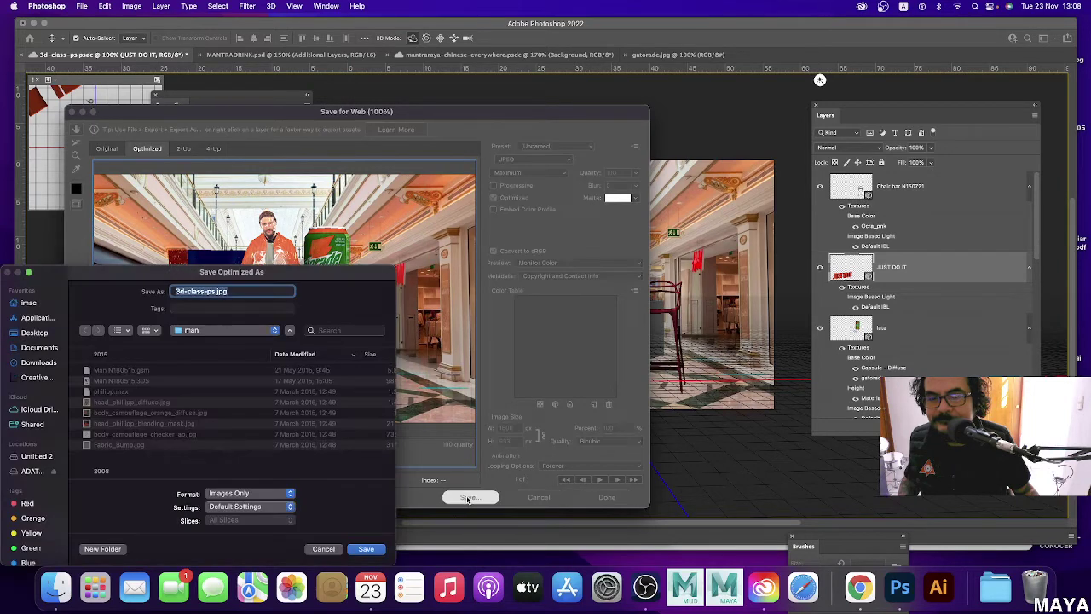
left_click(333, 548)
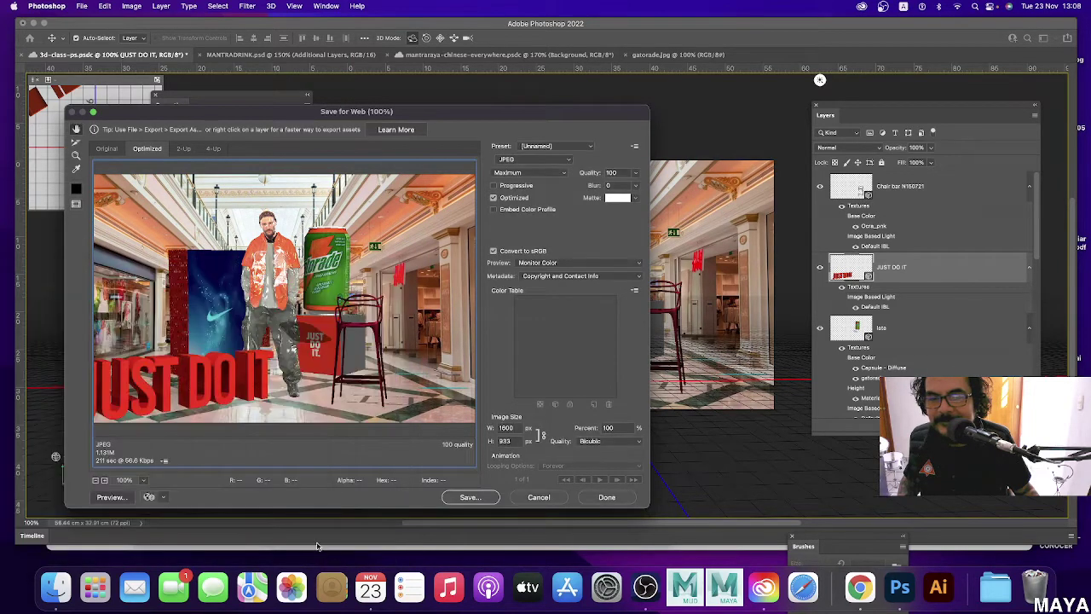
left_click(538, 497)
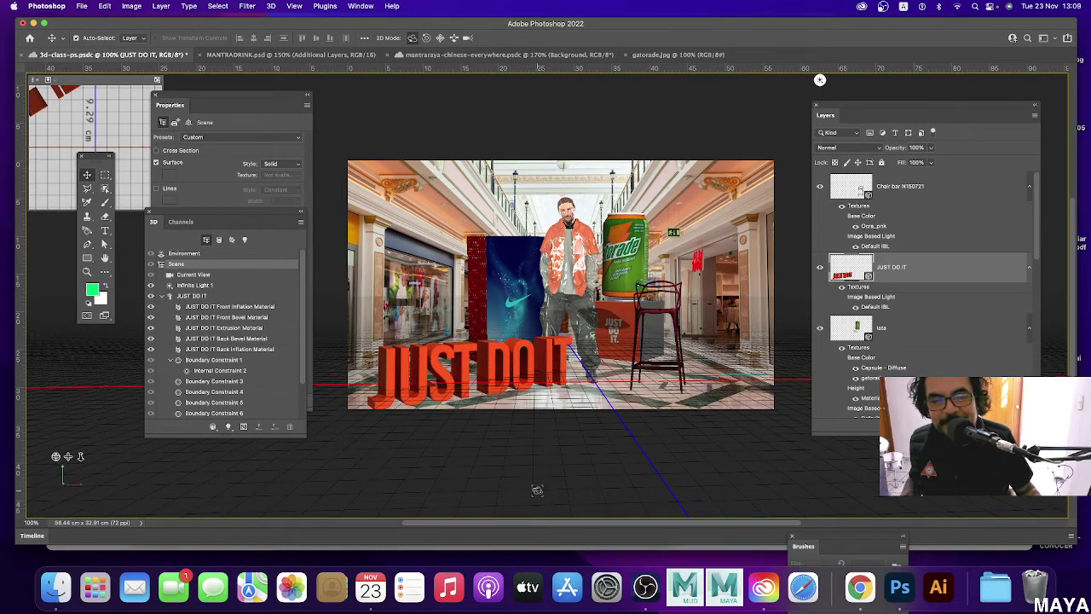
Save the document and create a video timeline with a track per layer.
key("ctrl+s")
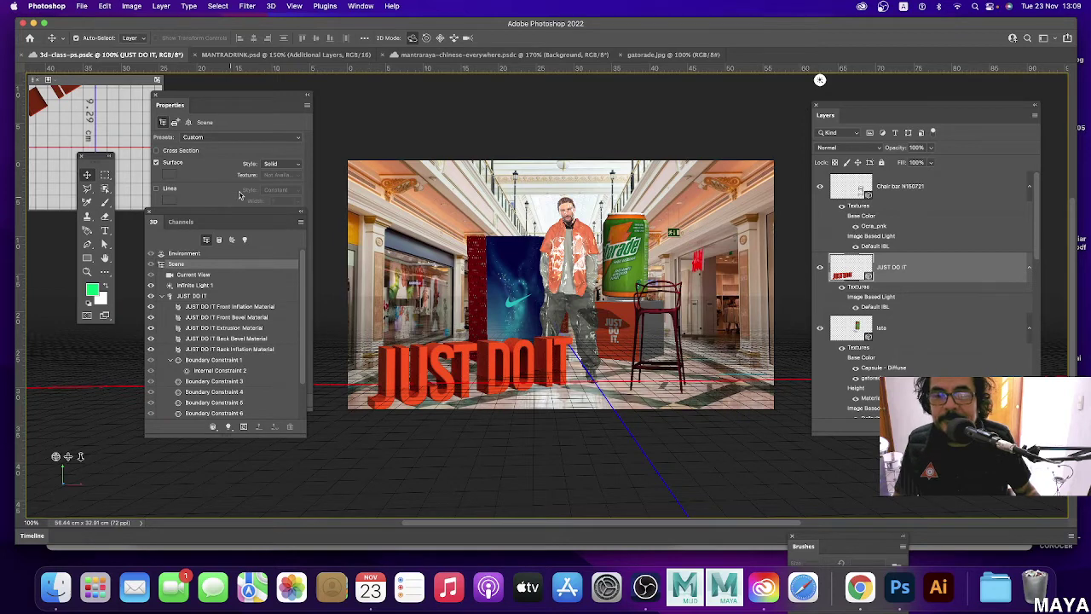
left_click_drag(273, 213, 262, 206)
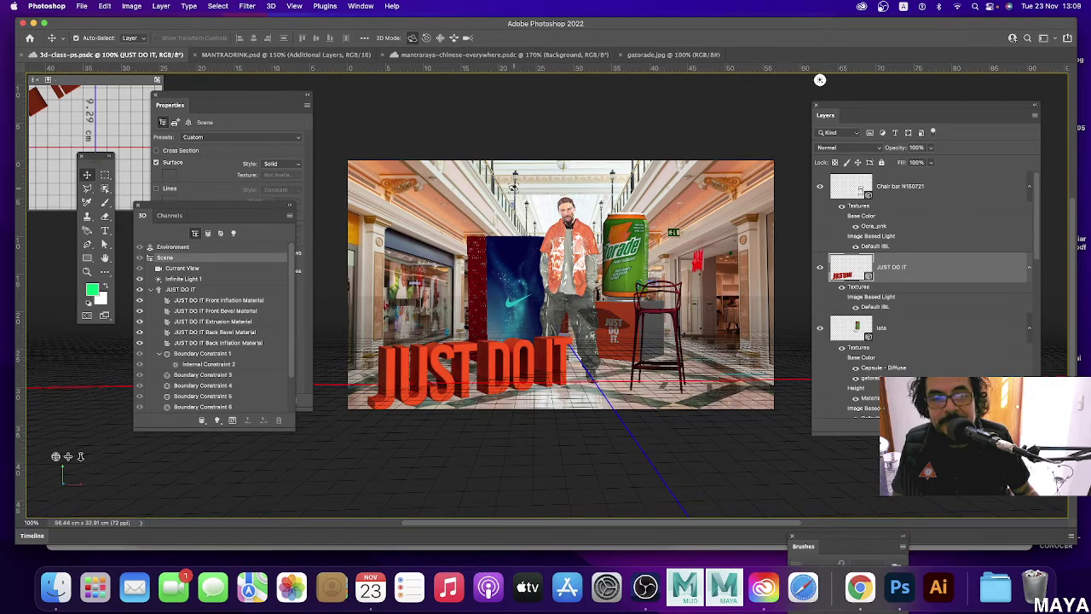
left_click(361, 8)
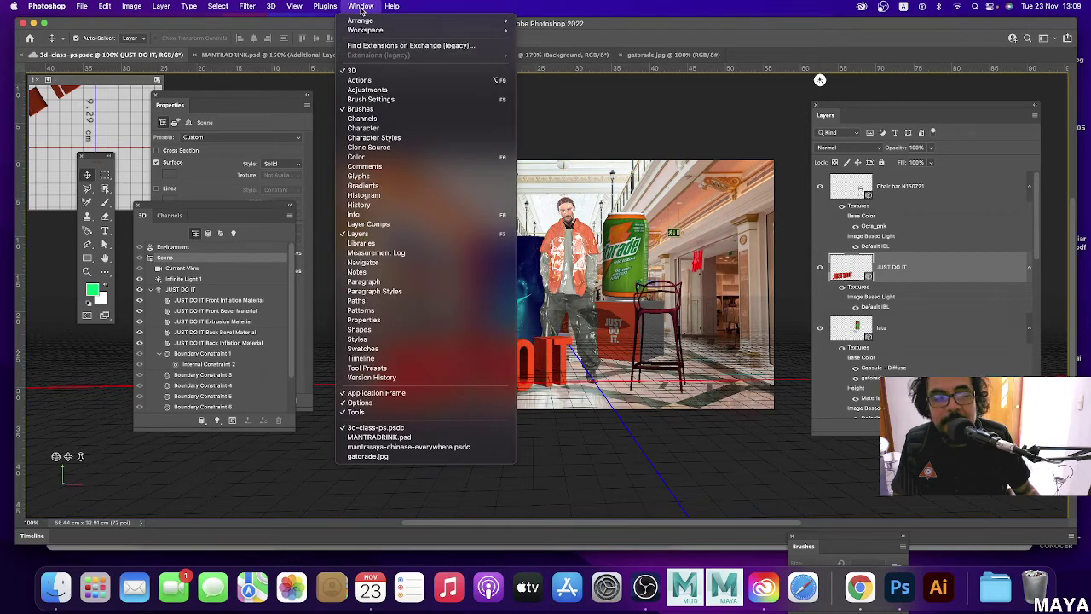
left_click(410, 359)
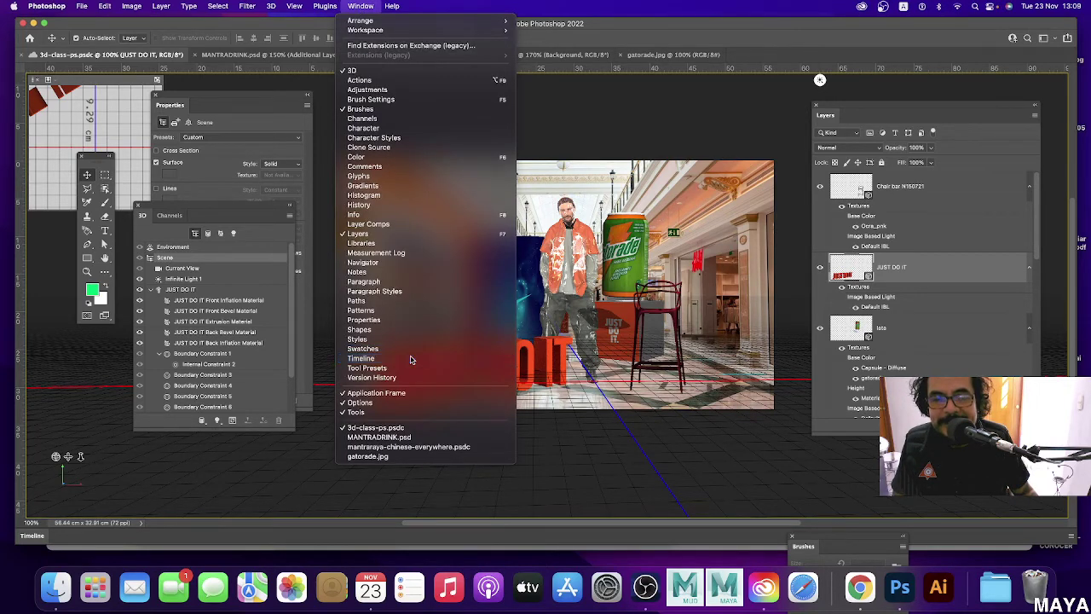
left_click(564, 515)
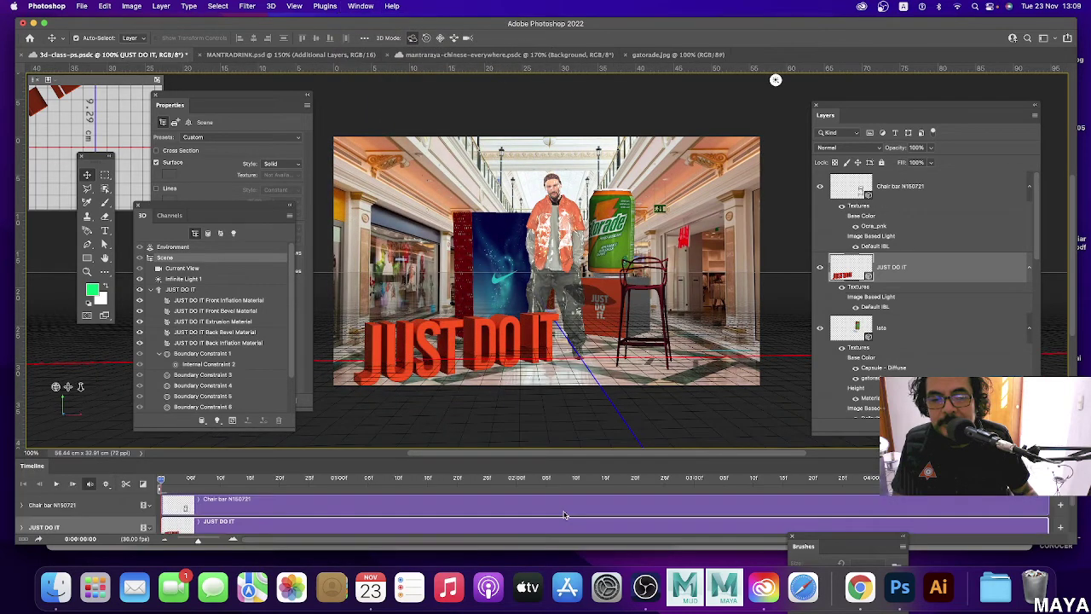
Float and enlarge the timeline, expanding Man N180515's track and its 3D Meshes properties.
left_click_drag(32, 466, 102, 389)
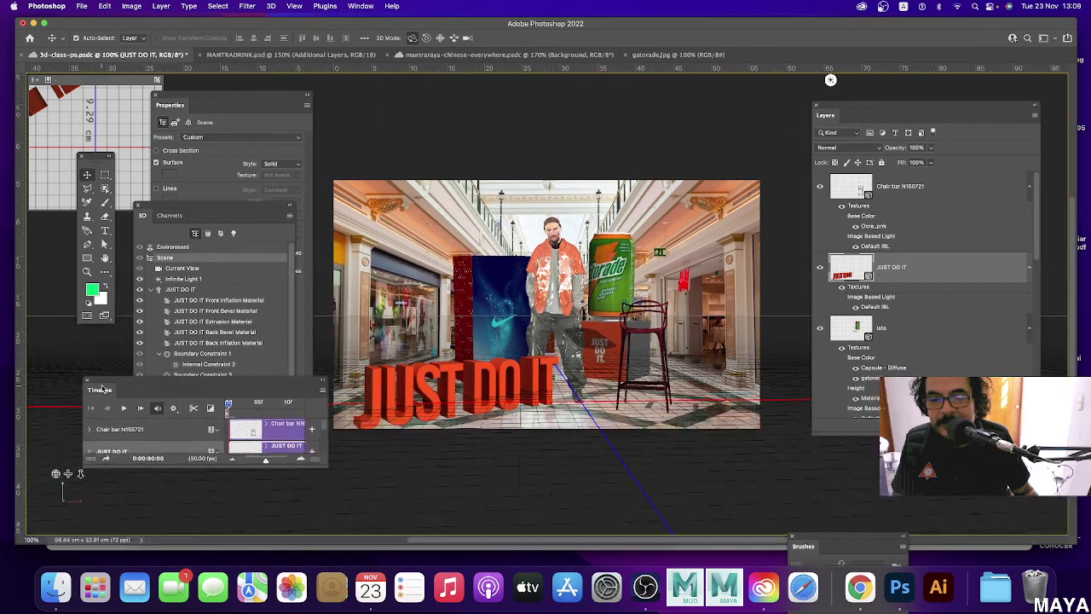
left_click_drag(328, 465, 878, 557)
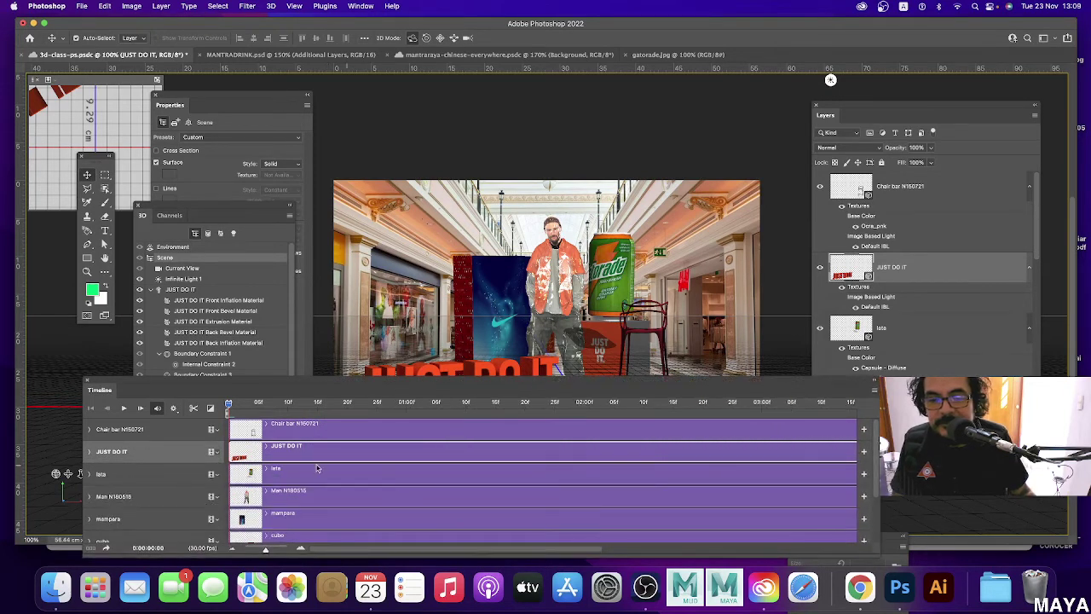
left_click(284, 499)
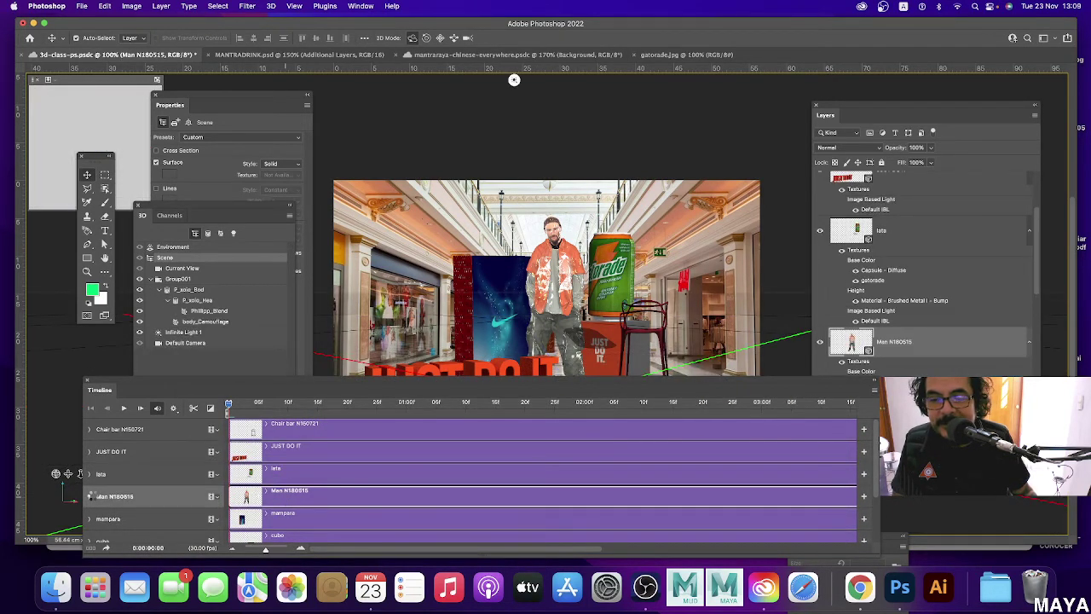
left_click(91, 497)
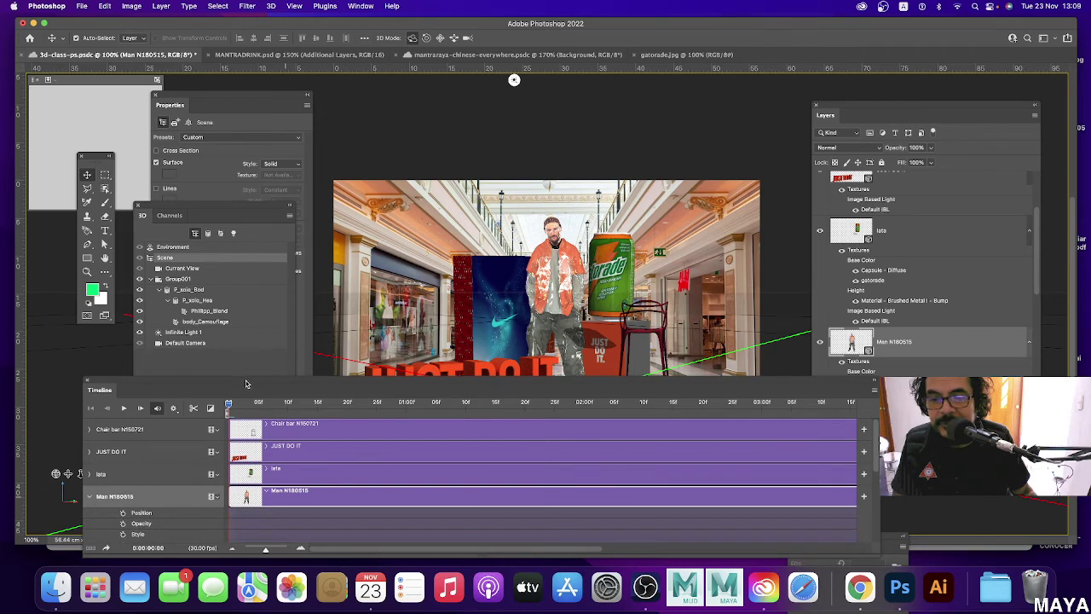
left_click_drag(245, 384, 259, 346)
scroll(299, 444, "down", 3)
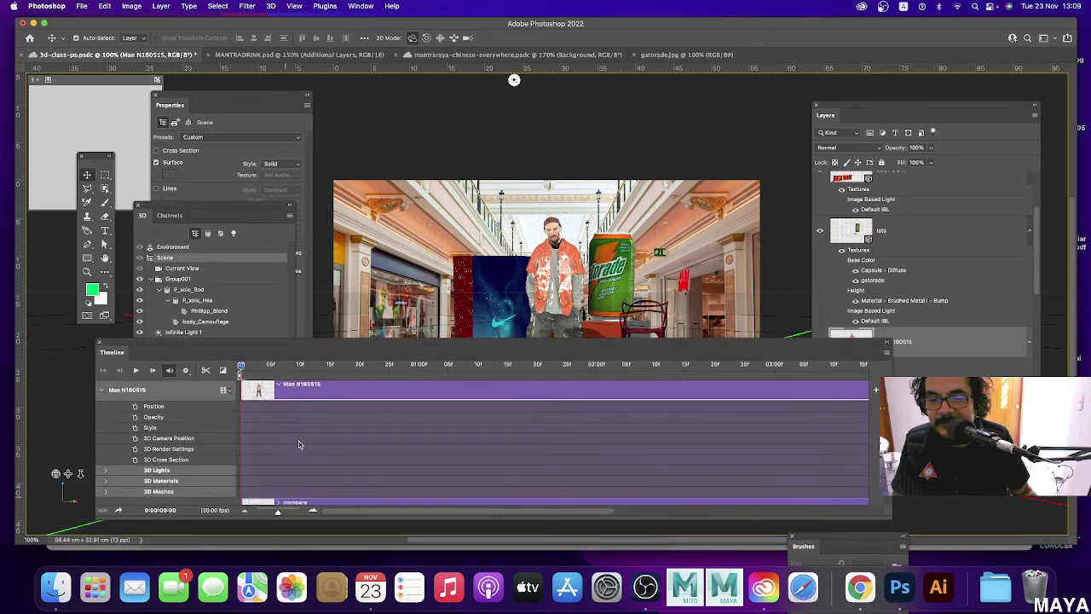
scroll(298, 444, "down", 1)
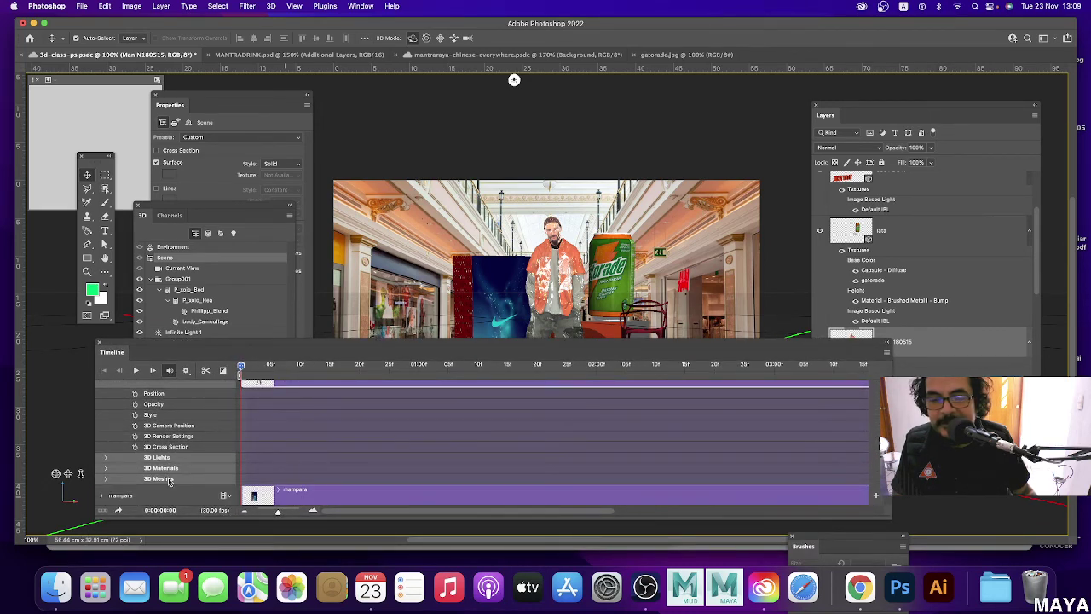
left_click(106, 480)
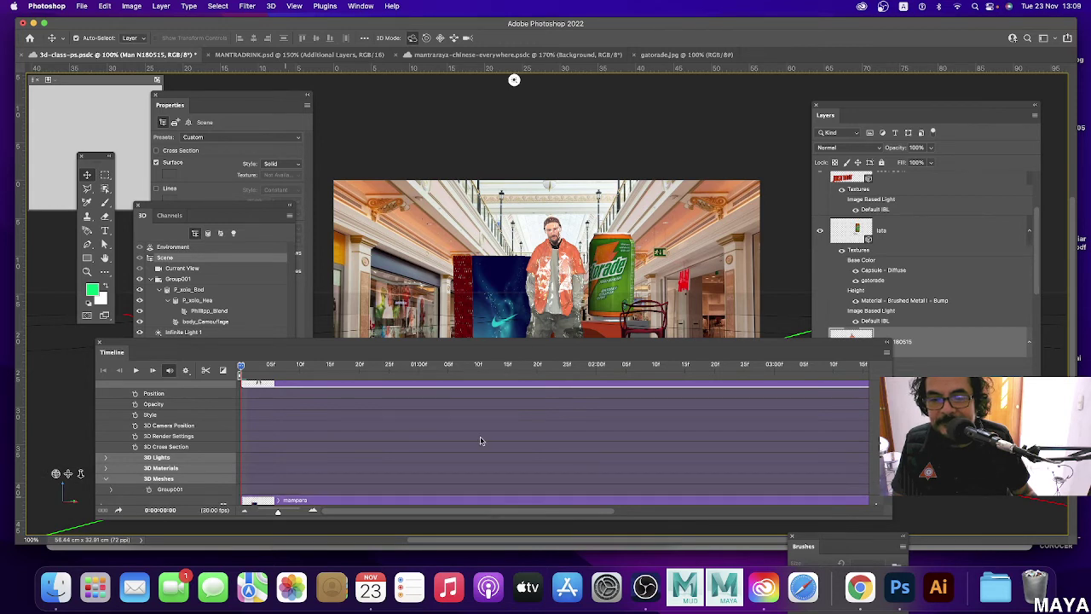
scroll(480, 441, "down", 3)
scroll(480, 440, "down", 2)
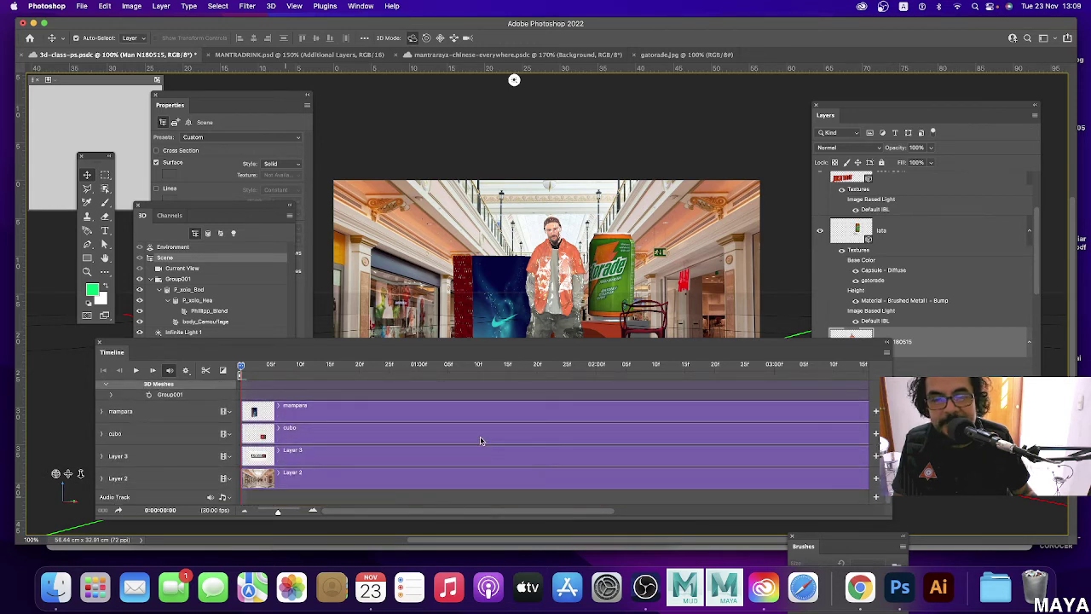